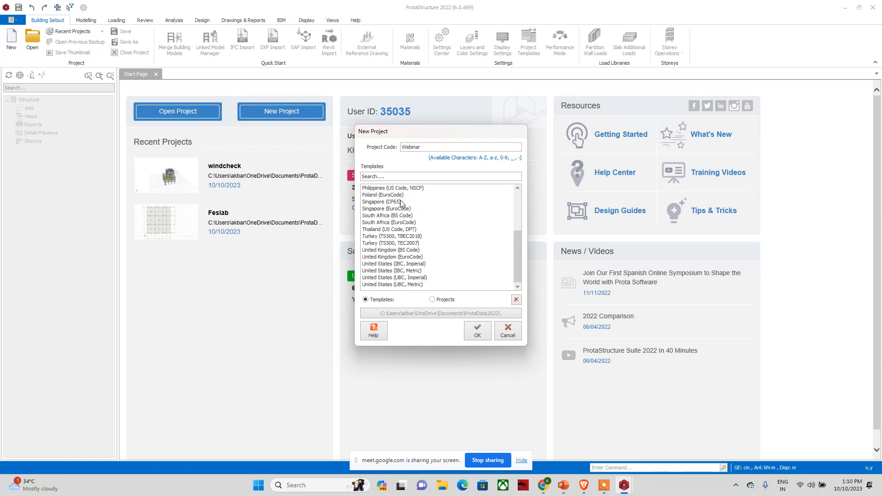
Create the Webinar project from the India (Indian Codes) template
scroll(434, 216, down, 4)
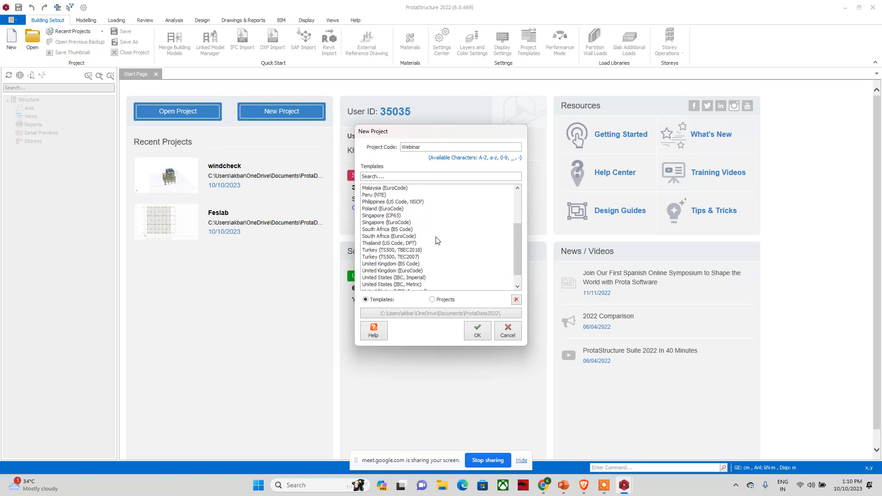
scroll(437, 239, up, 3)
click(386, 202)
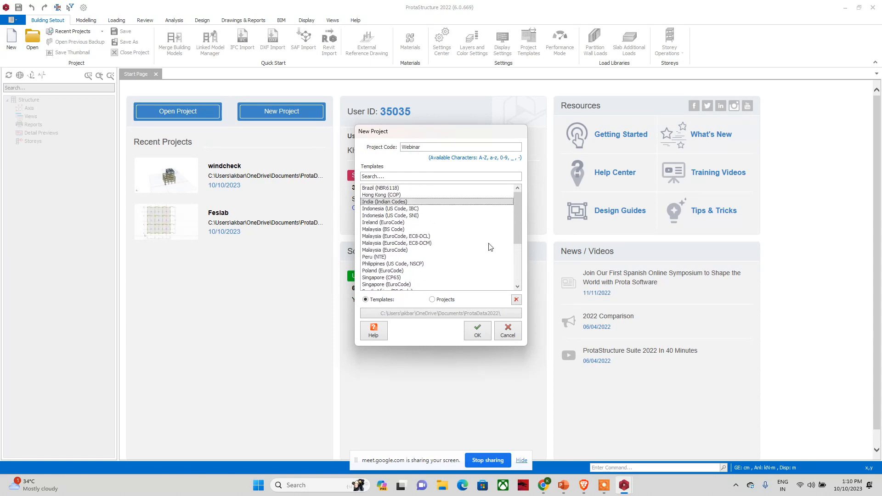
click(480, 328)
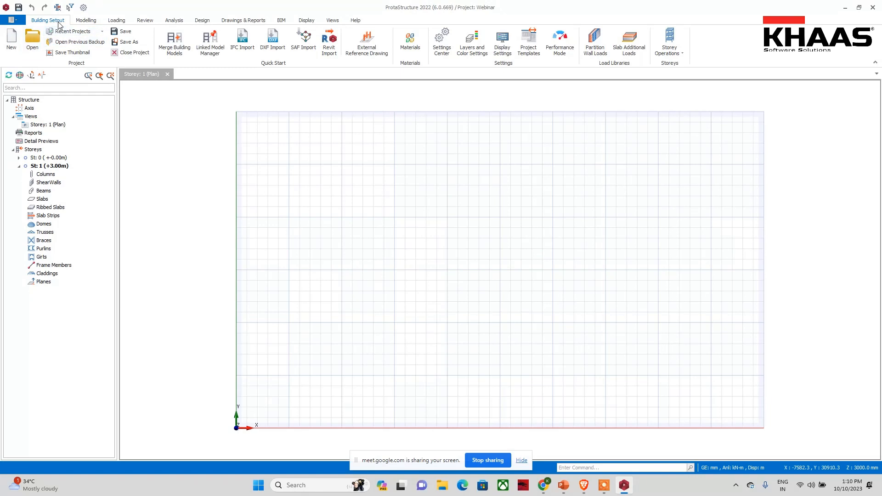
click(77, 23)
click(110, 23)
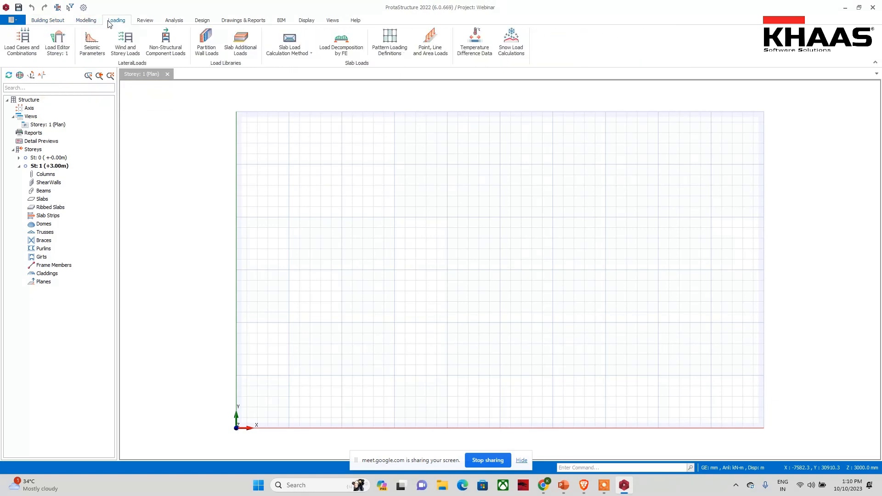
click(148, 23)
click(173, 23)
click(201, 24)
click(244, 23)
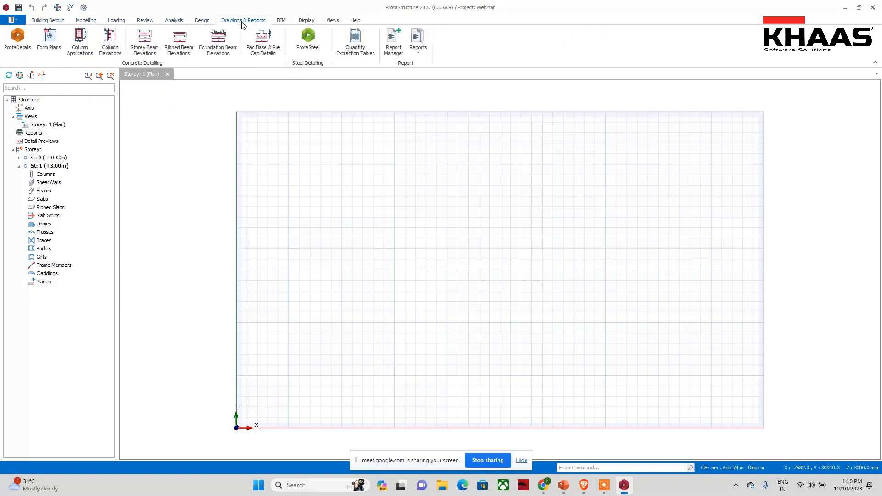
click(282, 22)
click(301, 22)
click(332, 22)
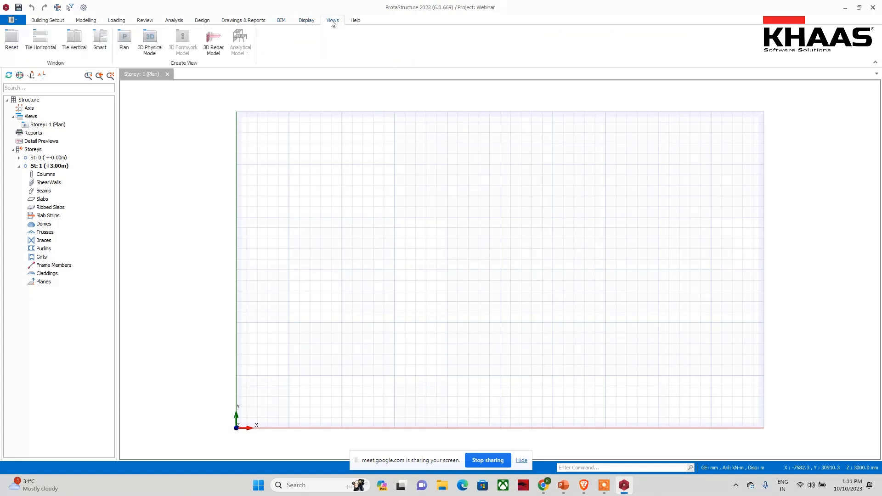
Generate an orthogonal axis grid at the origin with 5000*3 spacings and 1000 mm axis extension lengths in both directions
click(86, 21)
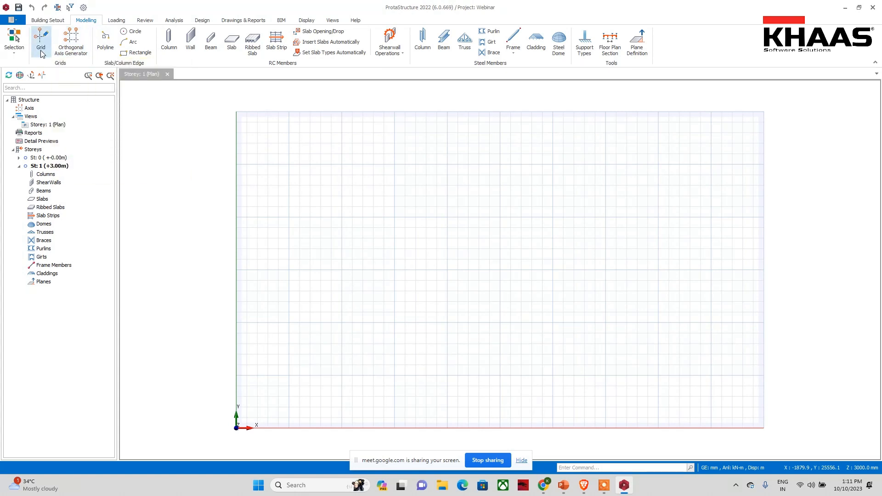
click(71, 41)
click(237, 426)
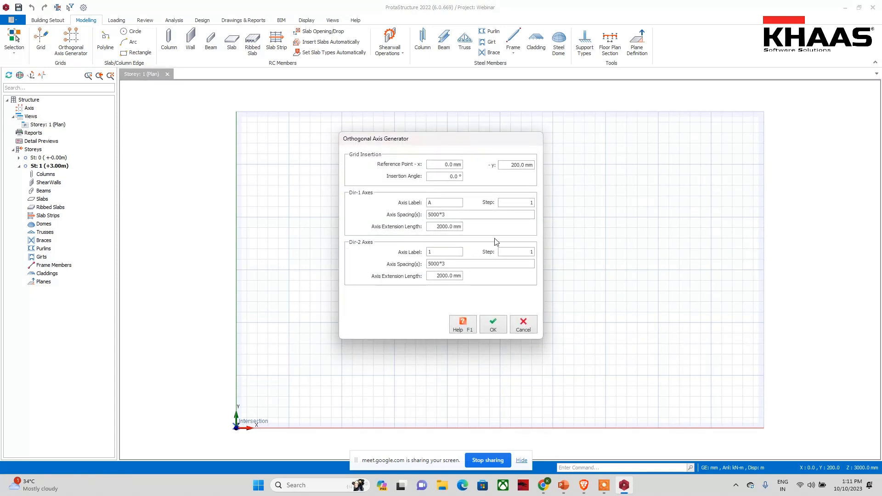
drag(445, 216, 425, 216)
click(451, 217)
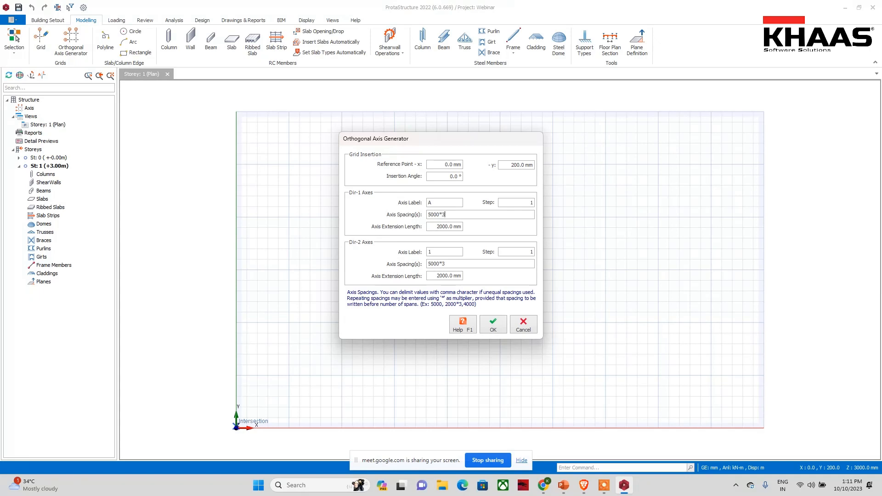
double_click(438, 227)
text(1)
double_click(439, 276)
text(1000)
click(493, 325)
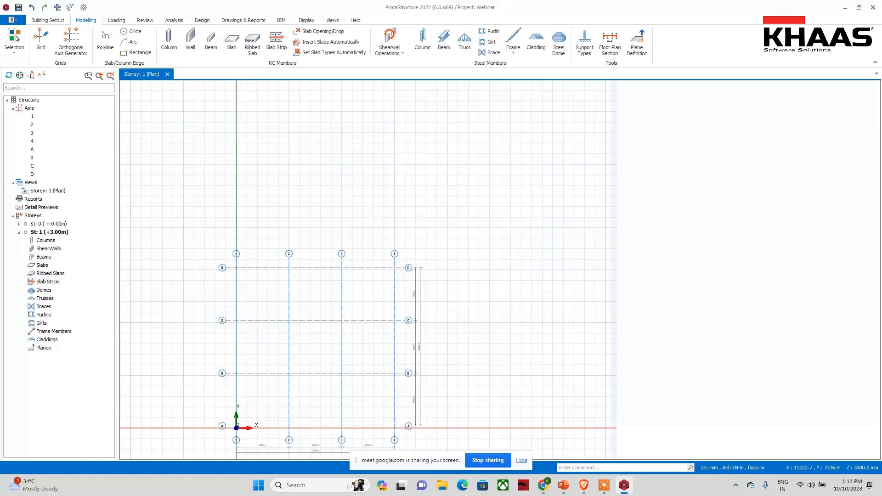
Add an outward-curving arc axis from the C/1 grid intersection to the D/2 intersection
scroll(381, 278, up, 3)
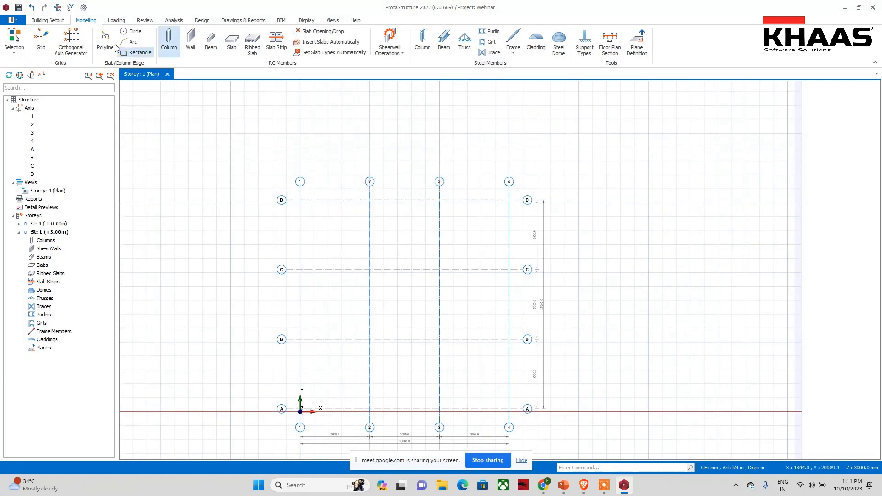
click(39, 48)
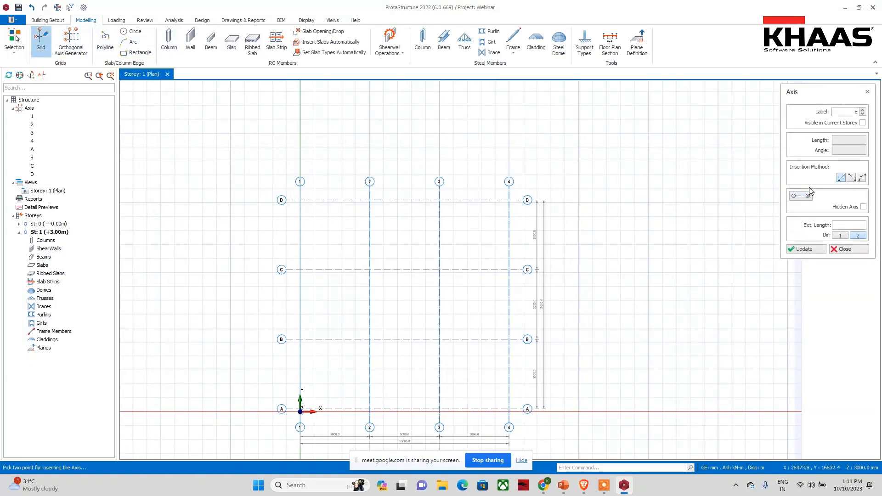
click(862, 178)
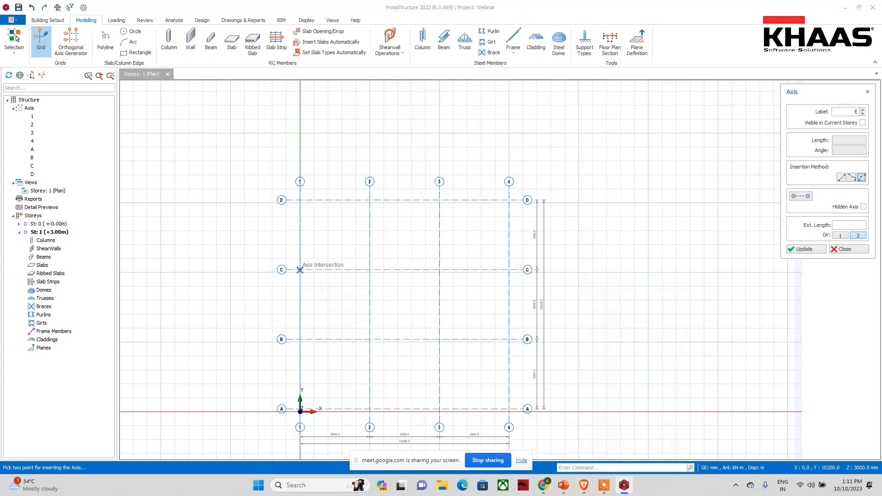
click(297, 274)
click(370, 200)
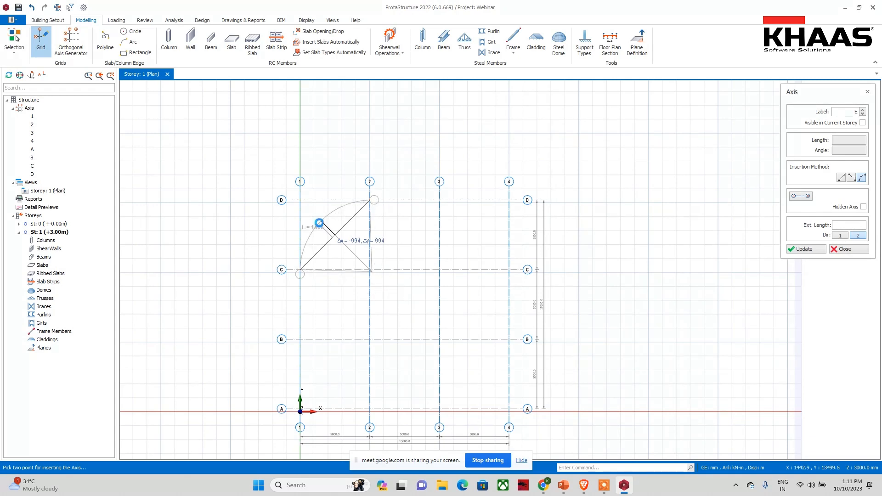
click(319, 222)
key(Escape)
scroll(305, 240, down, 3)
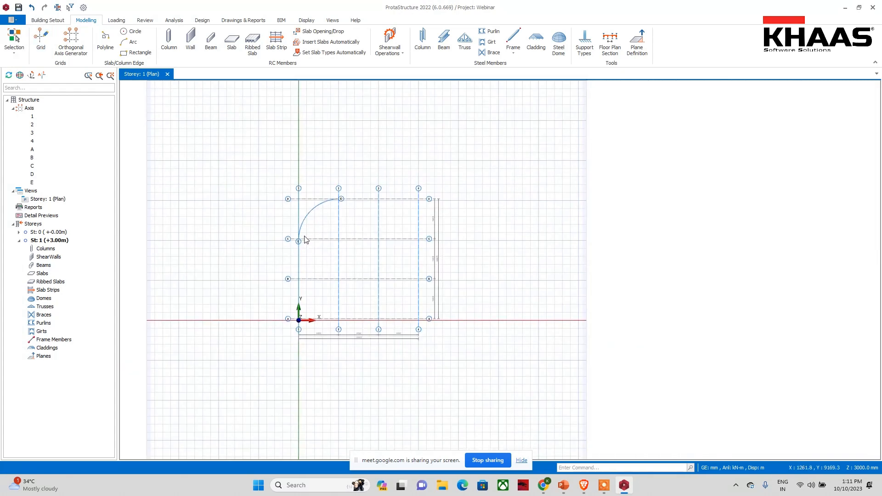
scroll(306, 240, up, 3)
scroll(285, 197, down, 3)
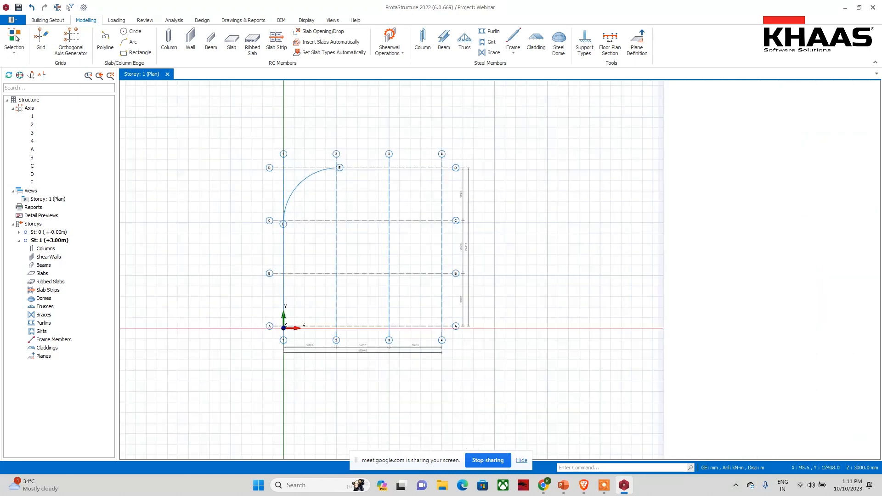
scroll(315, 219, up, 2)
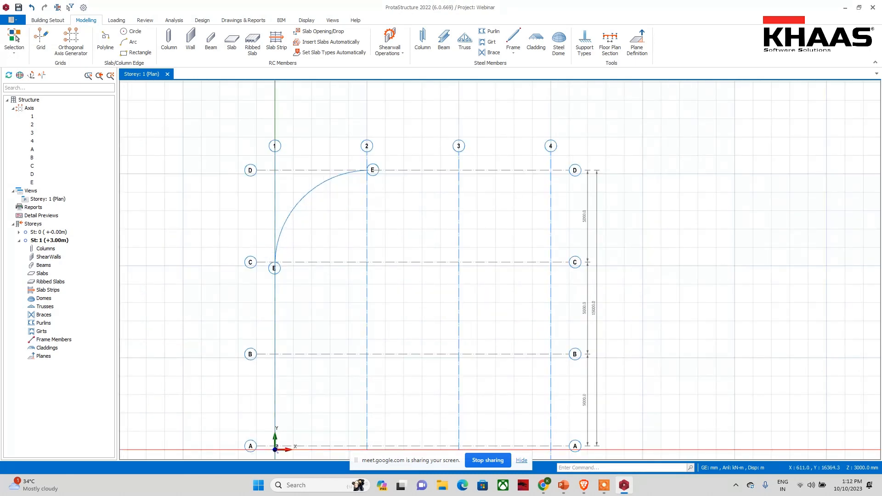
click(277, 147)
right_click(281, 147)
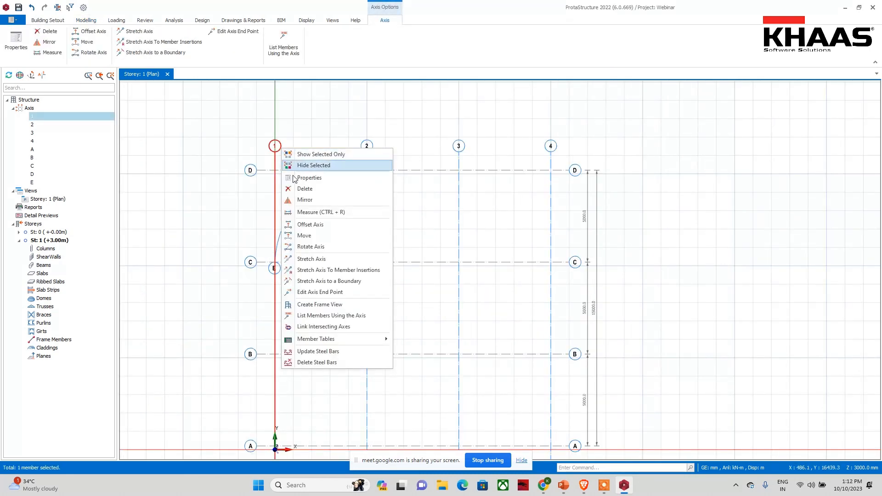
click(321, 247)
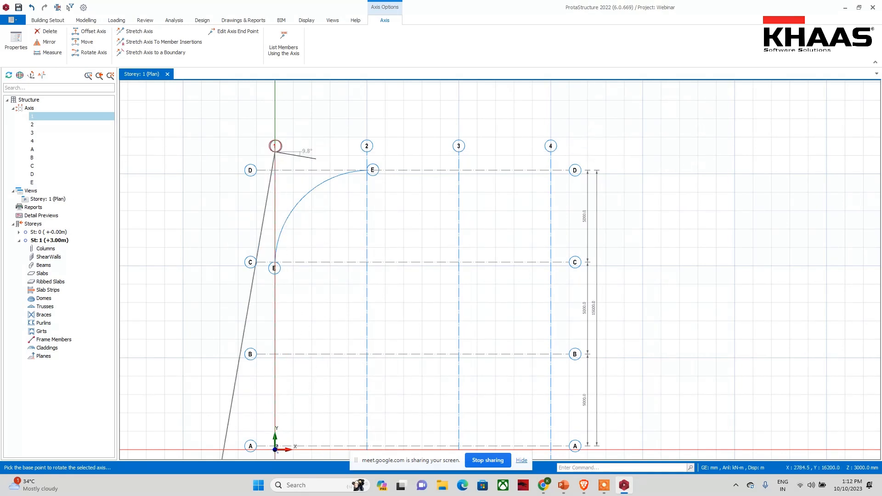
key(Escape)
scroll(338, 149, down, 4)
key(Escape)
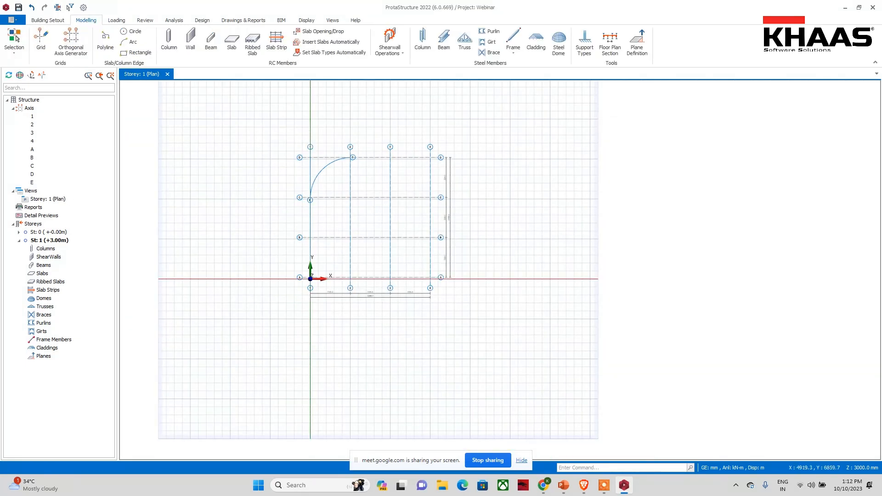
Place columns with b1 450 mm and b2 300 mm at every orthogonal grid intersection on storey 1
middle_drag(345, 223, 340, 249)
scroll(385, 316, up, 5)
middle_drag(329, 298, 379, 332)
middle_drag(412, 286, 486, 333)
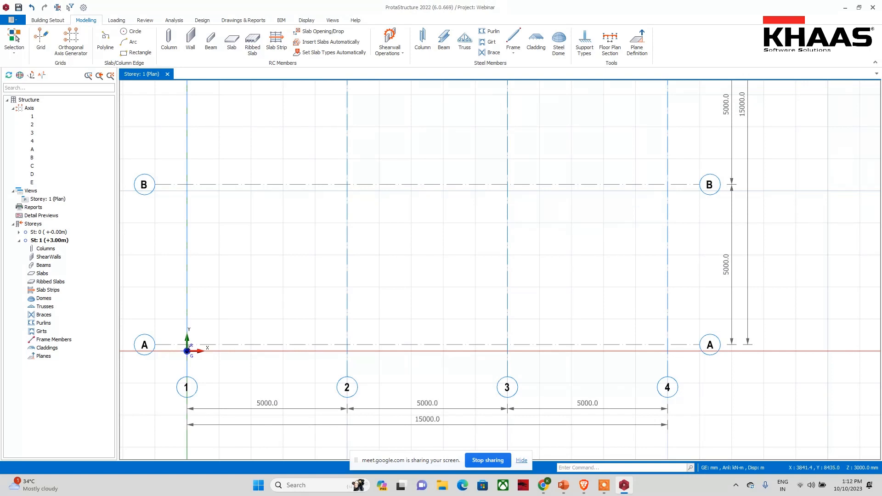
click(169, 39)
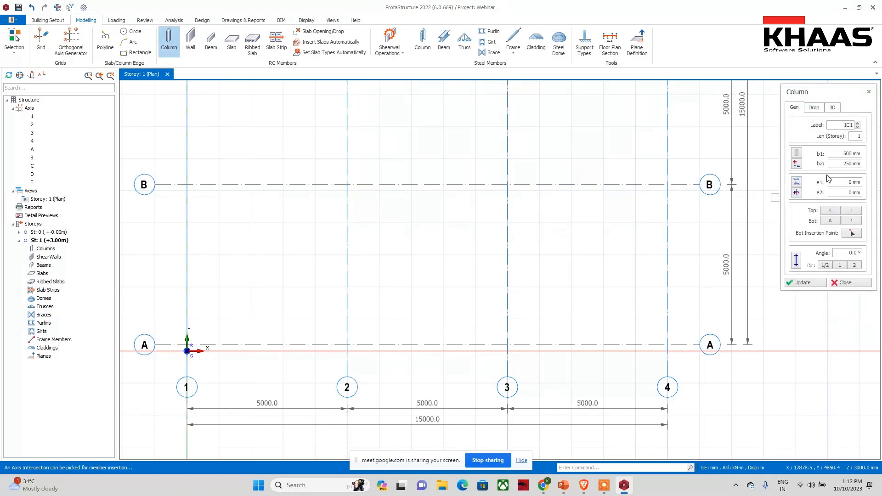
click(859, 153)
text(450)
key(Tab)
click(866, 164)
text(300)
scroll(485, 280, down, 5)
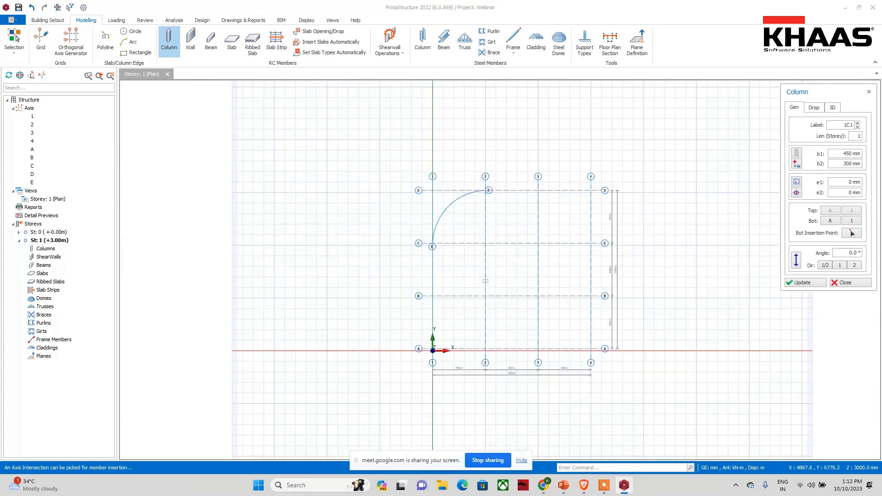
drag(376, 148, 663, 412)
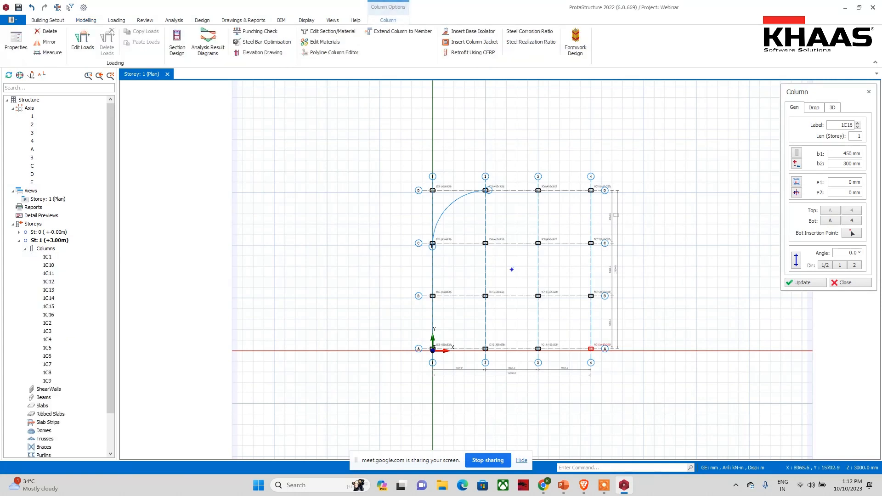
Undo the placement of columns on all the grid intersections
scroll(687, 266, up, 1)
scroll(658, 265, down, 1)
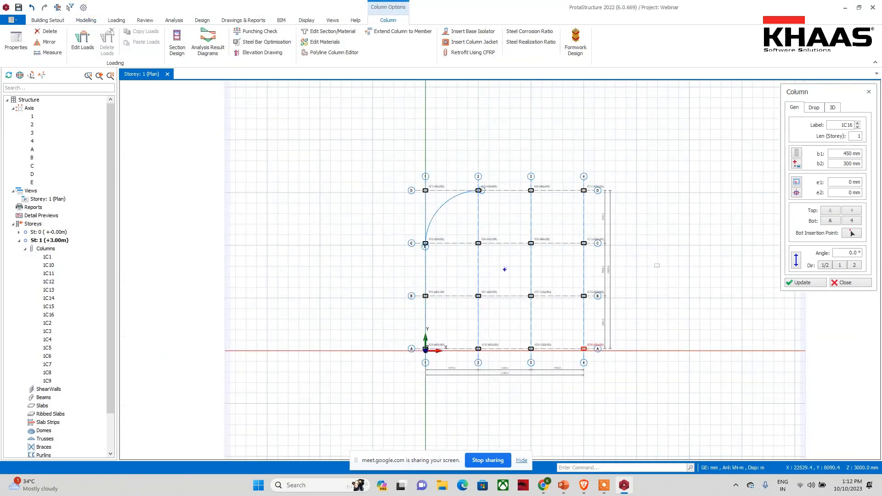
key(ctrl+z)
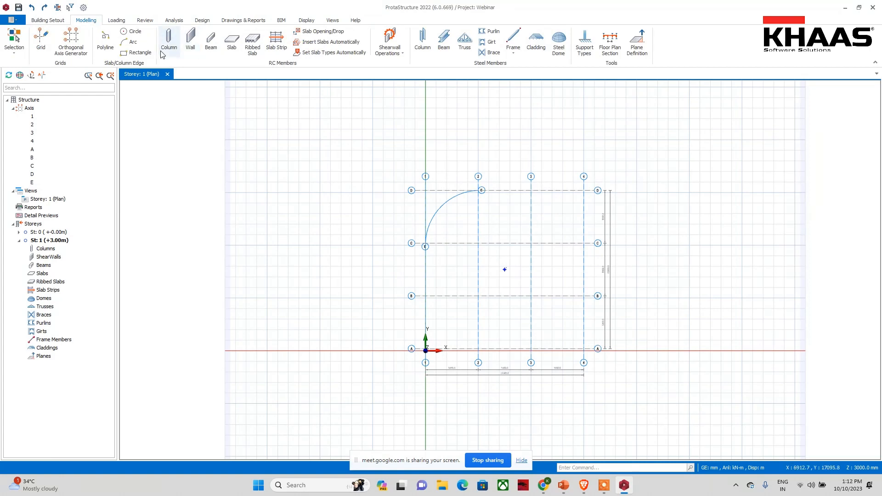
Place 450 x 300 mm columns on axis D from 2 to 4, down axis 4, and along axis A
drag(839, 153, 855, 163)
text(450)
text(300)
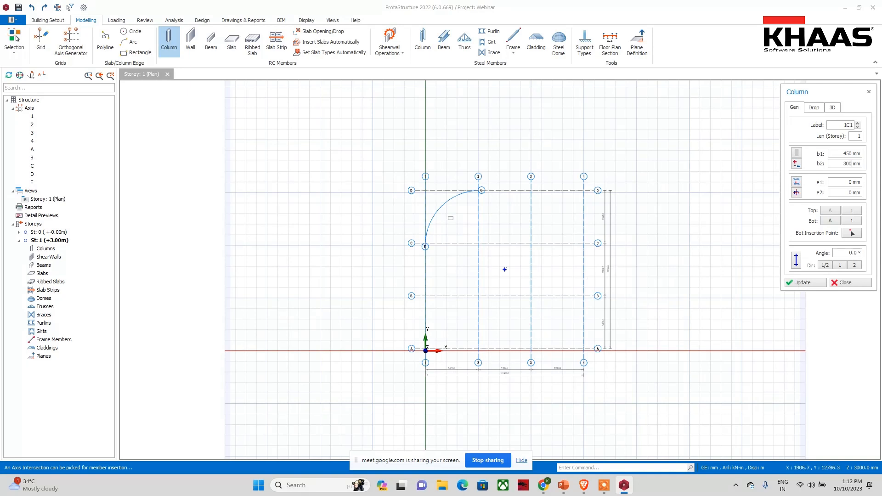
scroll(458, 179, up, 2)
scroll(458, 150, down, 2)
drag(461, 151, 633, 196)
drag(571, 222, 643, 432)
drag(365, 329, 549, 402)
Place 500 x 300 mm columns where axes B and C cross axes 1, 2 and 3
scroll(428, 265, up, 2)
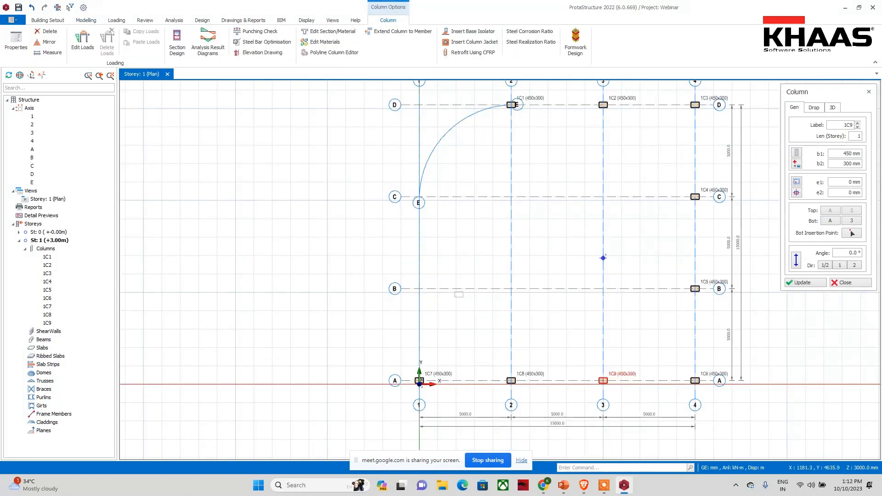
click(857, 153)
text(500)
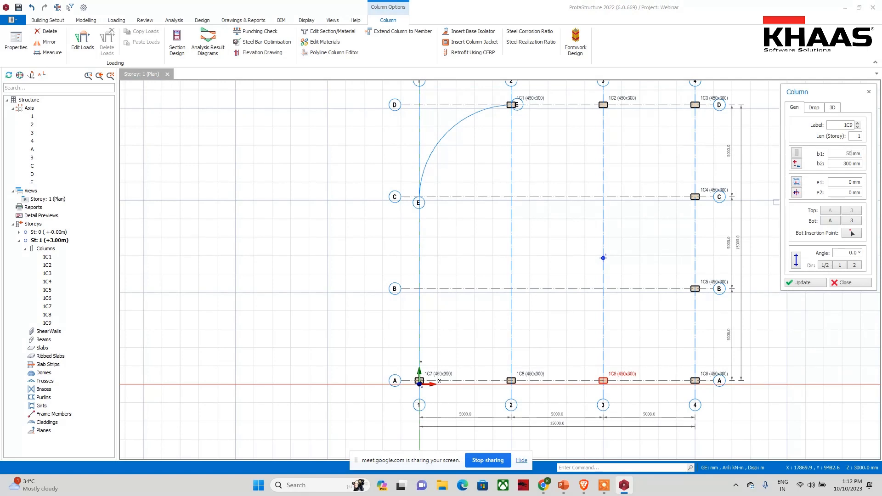
drag(479, 174, 645, 322)
drag(359, 181, 456, 338)
middle_drag(498, 250, 442, 309)
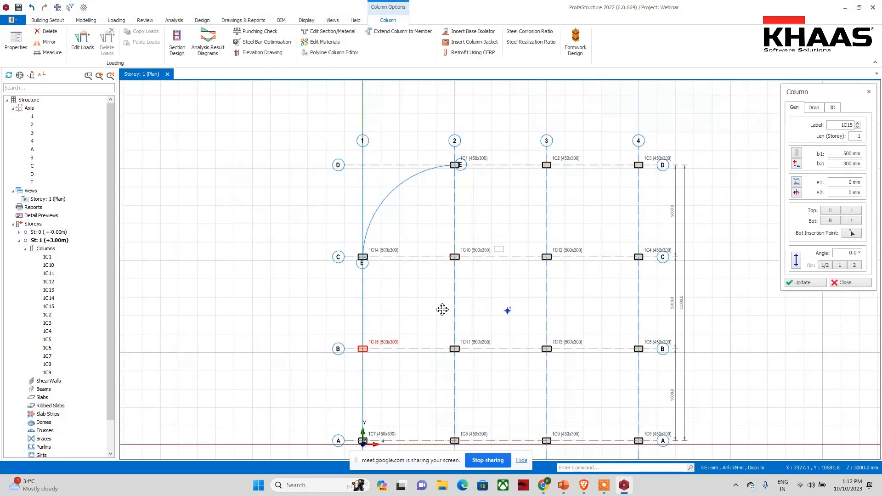
scroll(417, 211, down, 2)
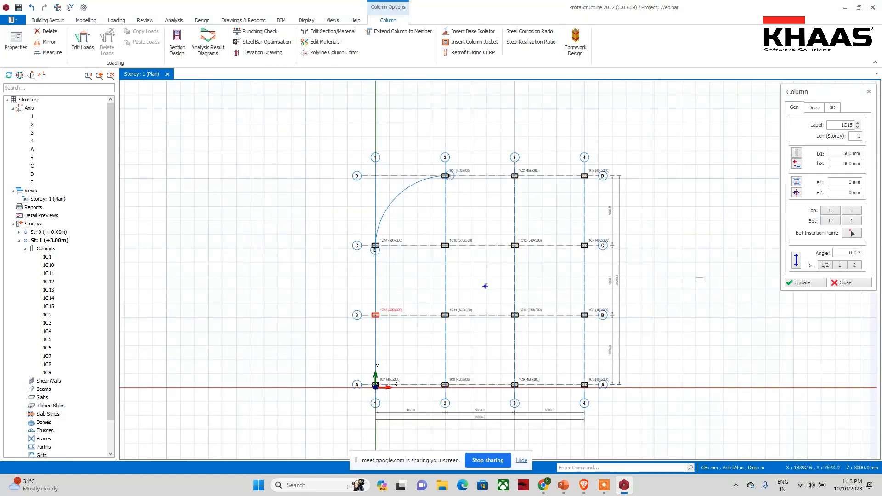
Insert 250 mm thick shear walls along axis C from 3 to 2, axis 2 from C to B, and axis B from 2 to 3
click(91, 22)
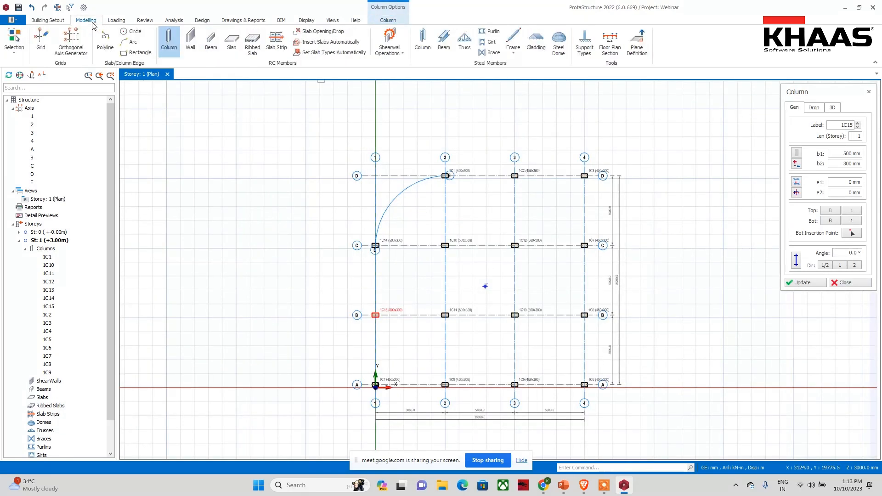
click(190, 48)
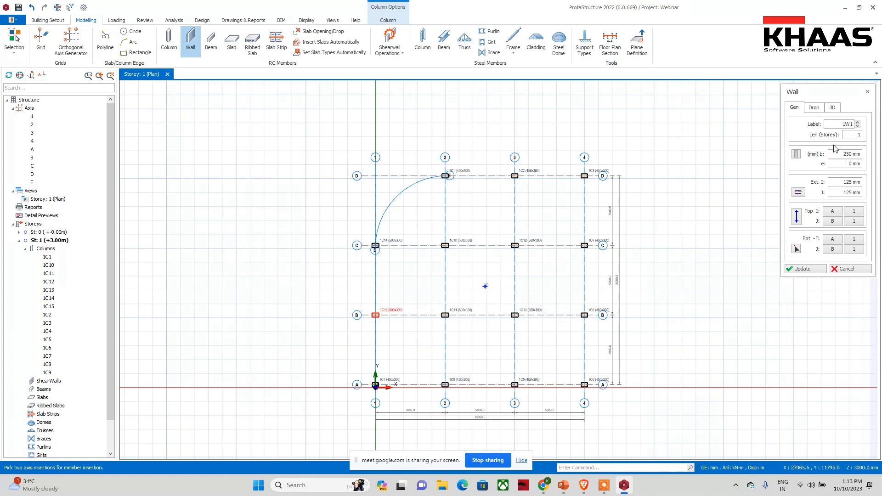
click(514, 245)
click(444, 246)
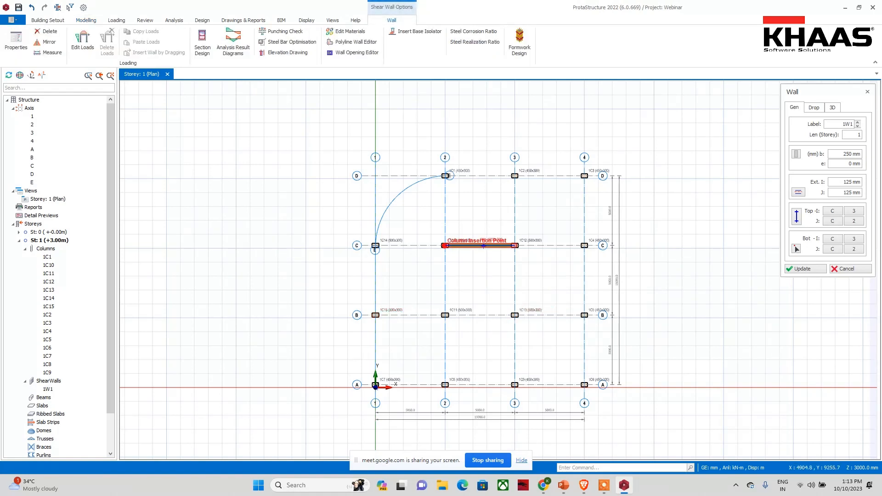
click(445, 315)
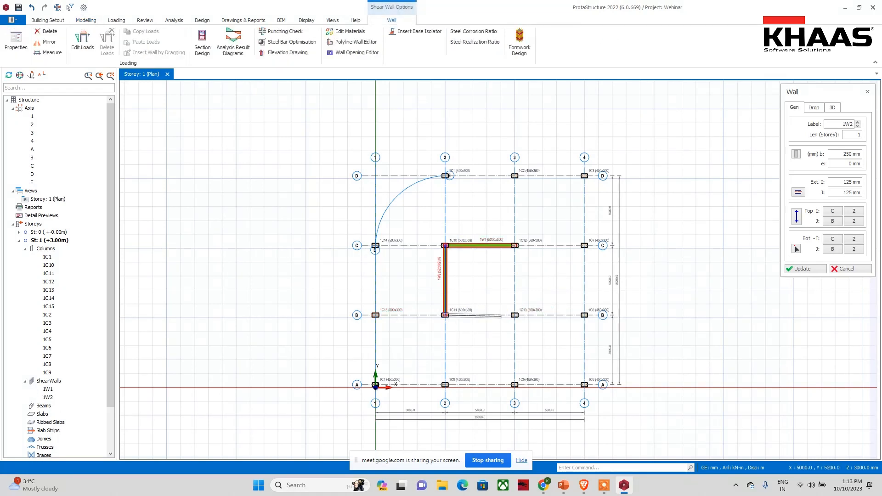
click(514, 315)
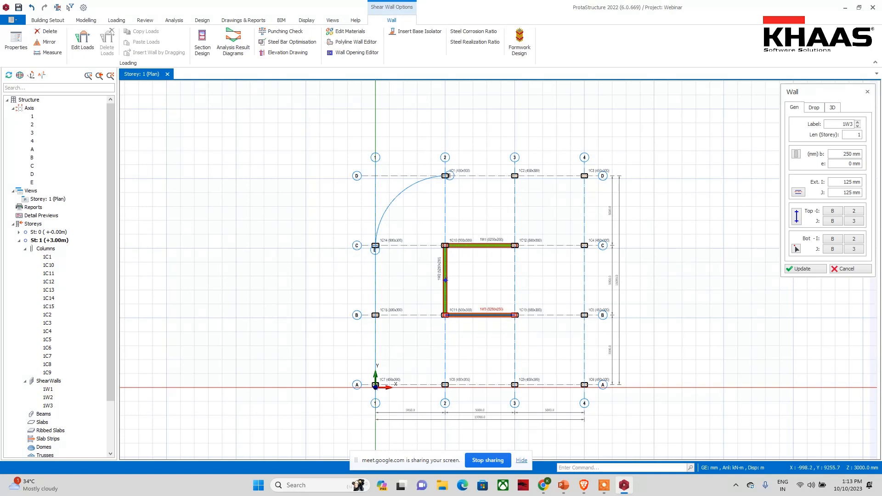
Insert 300 x 500 mm beams along all the grid axes of storey 1, including the curved axis E
click(86, 20)
click(211, 42)
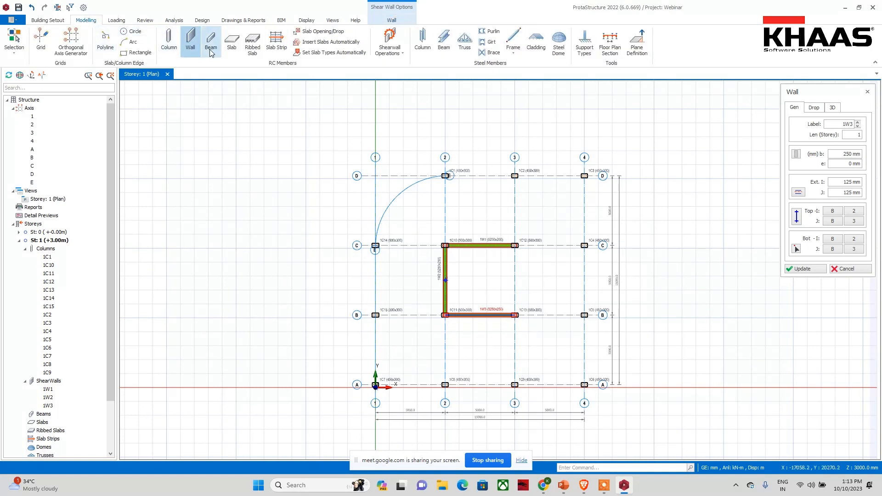
click(871, 155)
text(30)
drag(856, 183, 871, 183)
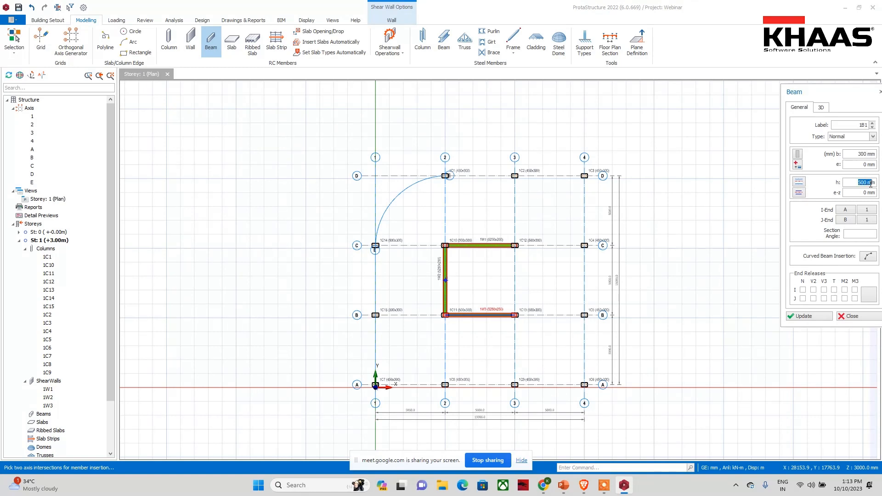
scroll(276, 257, down, 3)
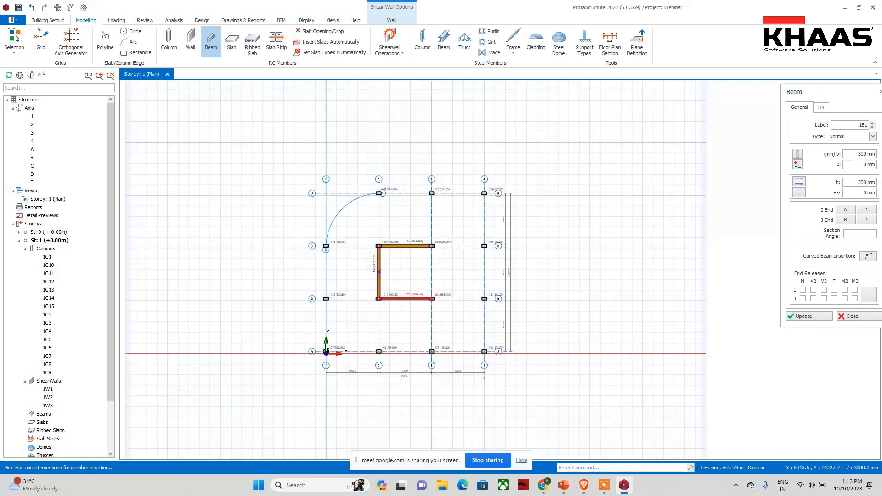
drag(253, 146, 552, 406)
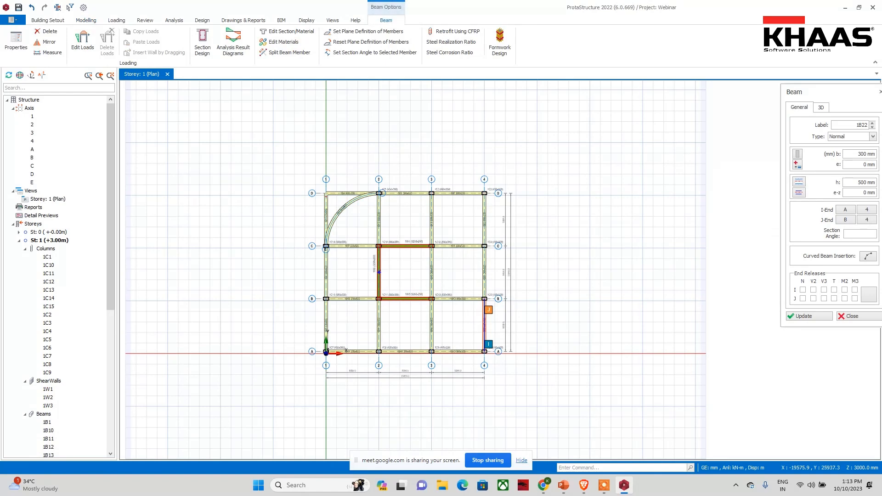
key(Escape)
Delete the straight beams outside the arc, on axis D between 1 and 2 and on axis 1 between C and D
scroll(334, 215, up, 5)
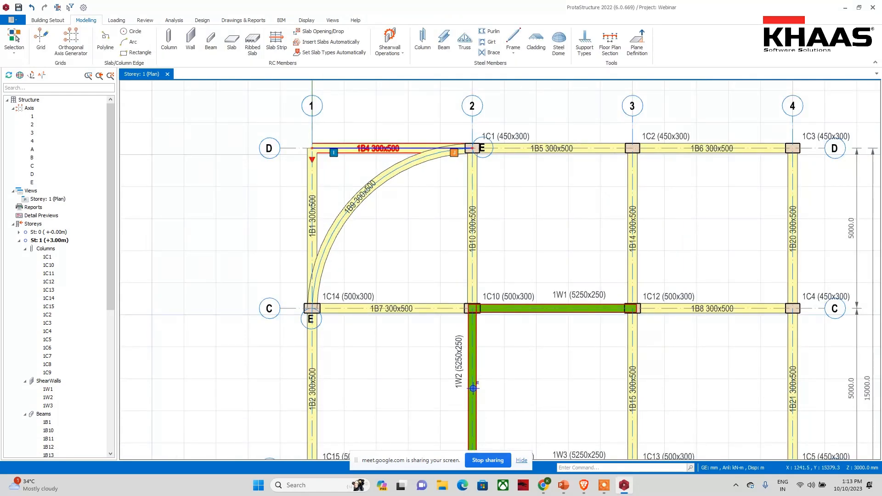
key(Delete)
click(312, 179)
key(Delete)
Shift the corner column at D-4 inward so its outer face is flush with the outer face of the axis 4 beam
middle_drag(473, 388, 307, 375)
click(605, 125)
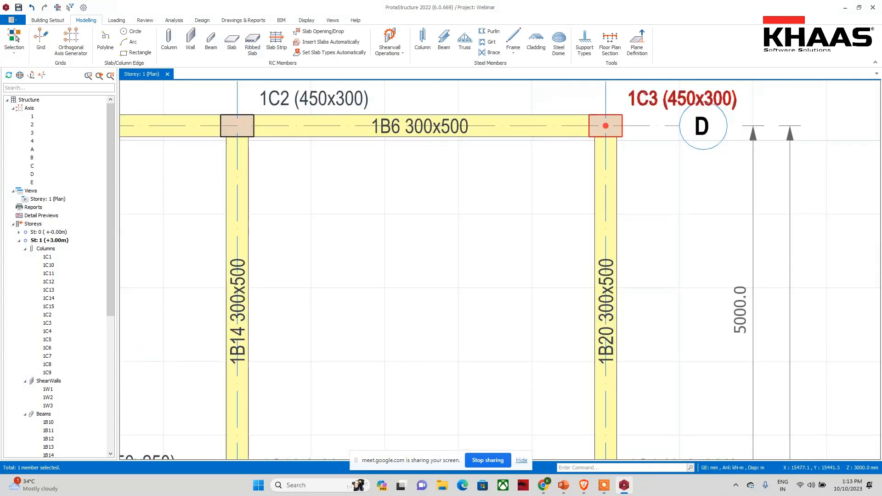
middle_drag(663, 122, 644, 211)
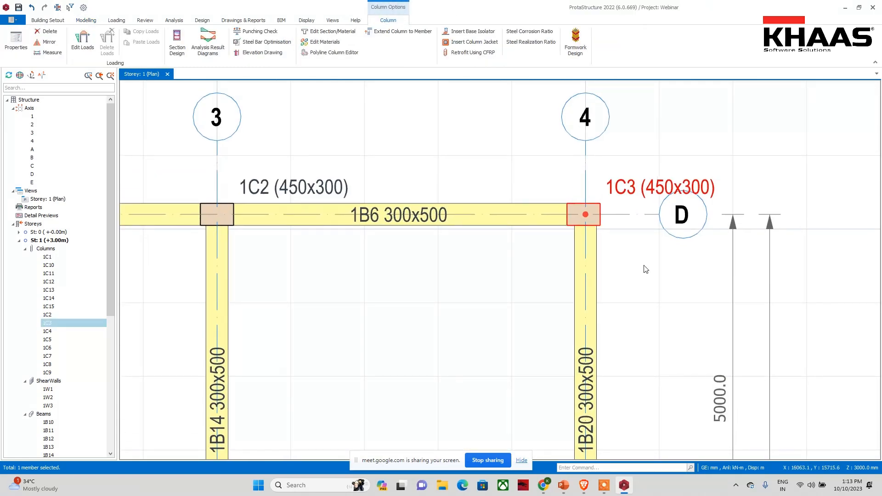
scroll(584, 215, down, 4)
middle_drag(597, 311, 586, 206)
scroll(577, 214, down, 3)
scroll(579, 357, up, 3)
middle_drag(579, 304, 574, 248)
scroll(575, 248, down, 1)
scroll(575, 247, down, 1)
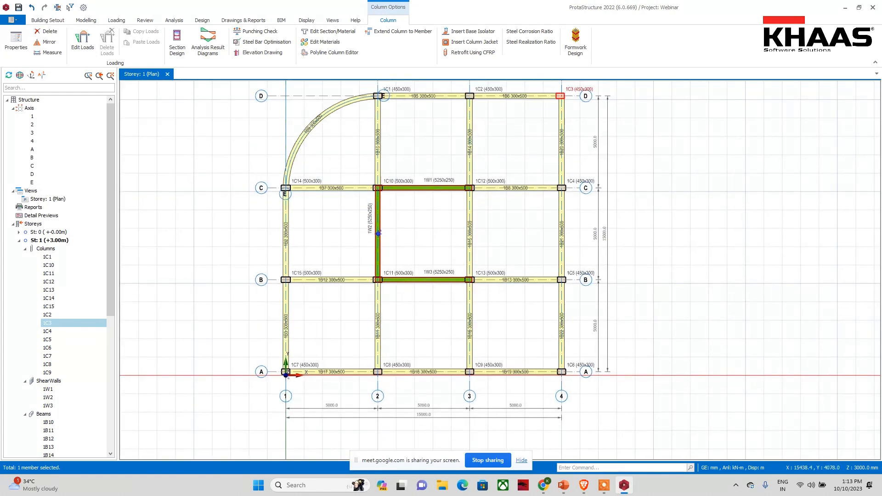
Align the columns at C-4, B-4 and A-4 flush with the outer face of the axis 4 beams
click(561, 187)
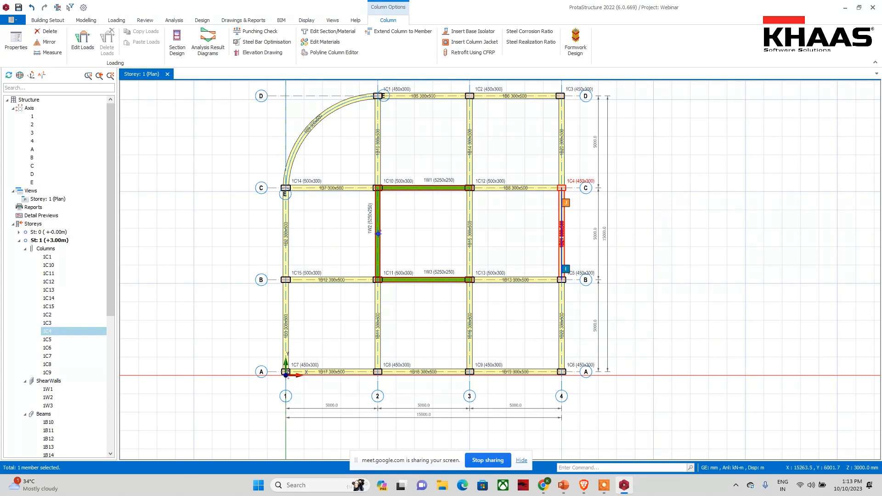
ctrl+click(561, 279)
ctrl+click(561, 371)
scroll(575, 352, up, 3)
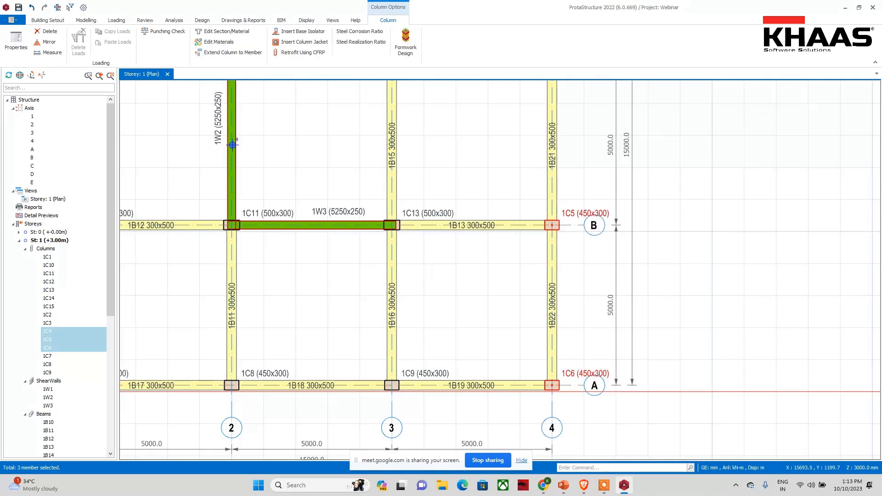
scroll(556, 367, up, 3)
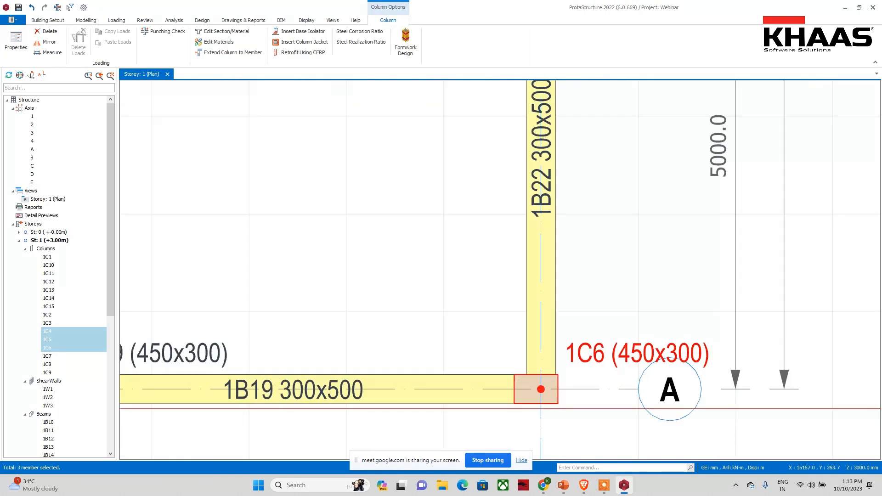
scroll(574, 342, down, 5)
scroll(453, 284, up, 2)
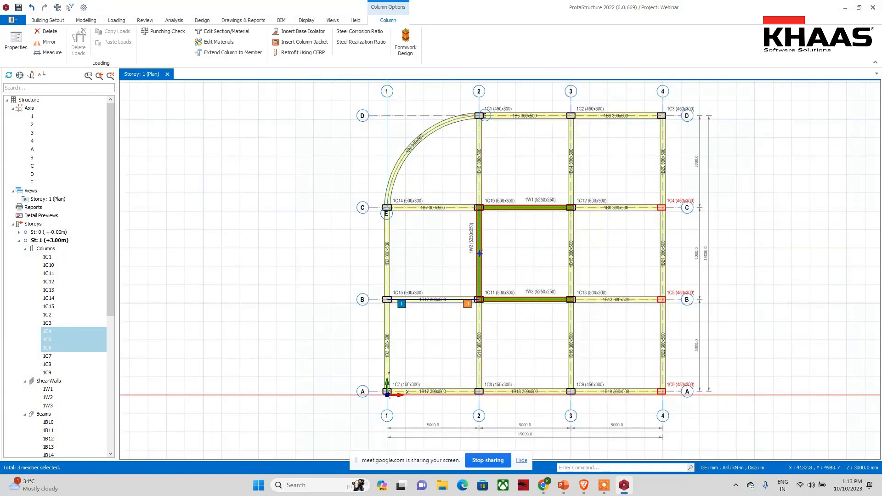
Align the columns at C-1, B-1 and A-1 flush with the outer face of the axis 1 beams
scroll(394, 201, up, 3)
click(404, 202)
scroll(410, 199, down, 3)
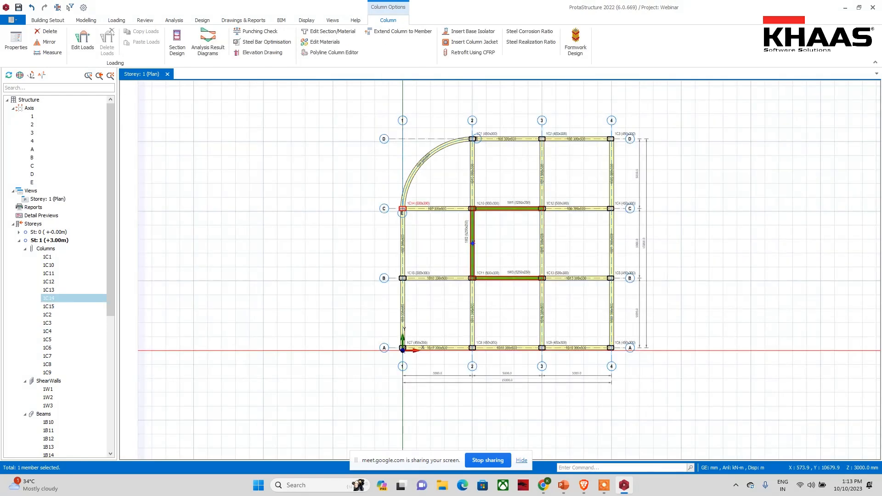
ctrl+click(402, 278)
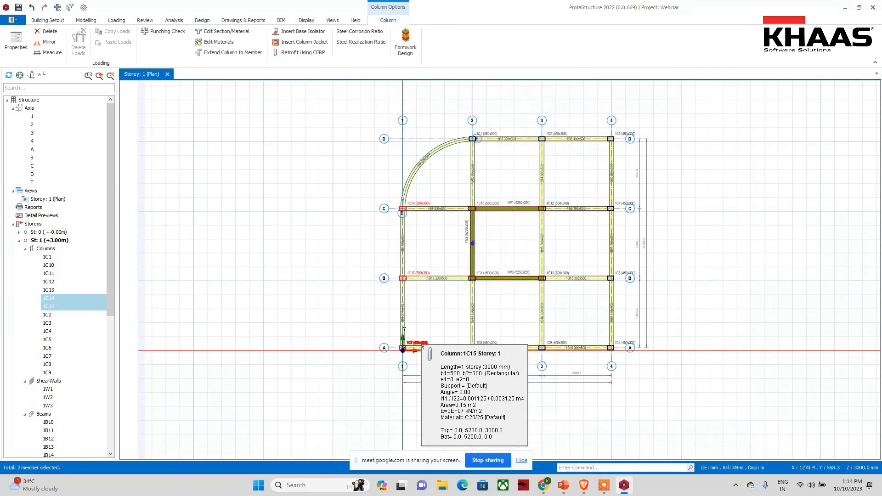
ctrl+click(403, 348)
scroll(402, 348, up, 2)
scroll(386, 368, up, 4)
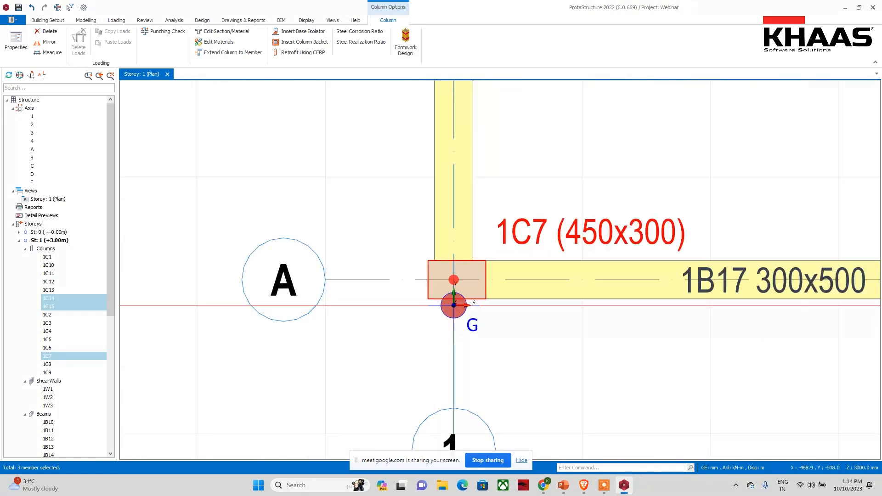
scroll(394, 359, down, 6)
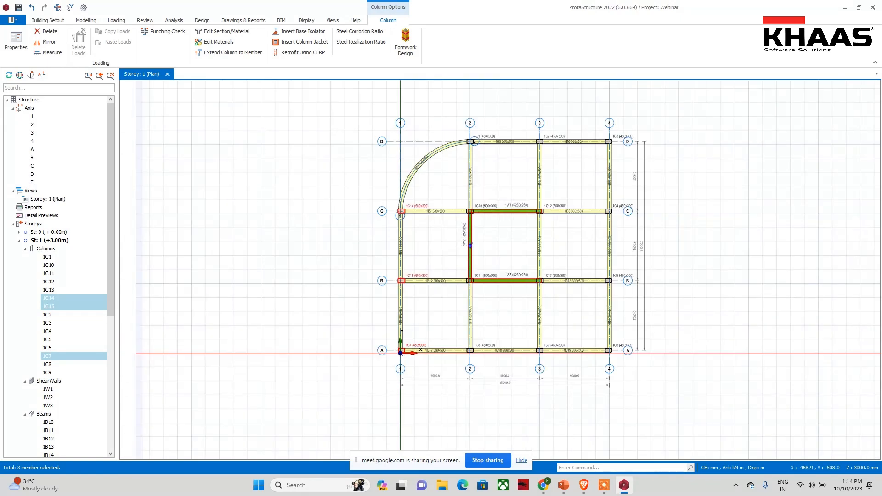
Rotate the column at D-3 by 90 degrees so its long side runs along axis 3
scroll(470, 246, up, 1)
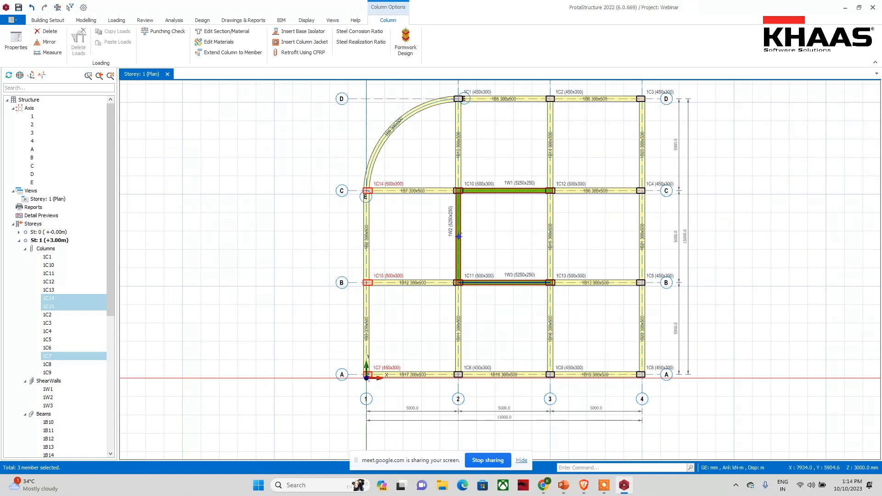
scroll(377, 282, up, 2)
scroll(378, 282, down, 3)
scroll(506, 174, up, 5)
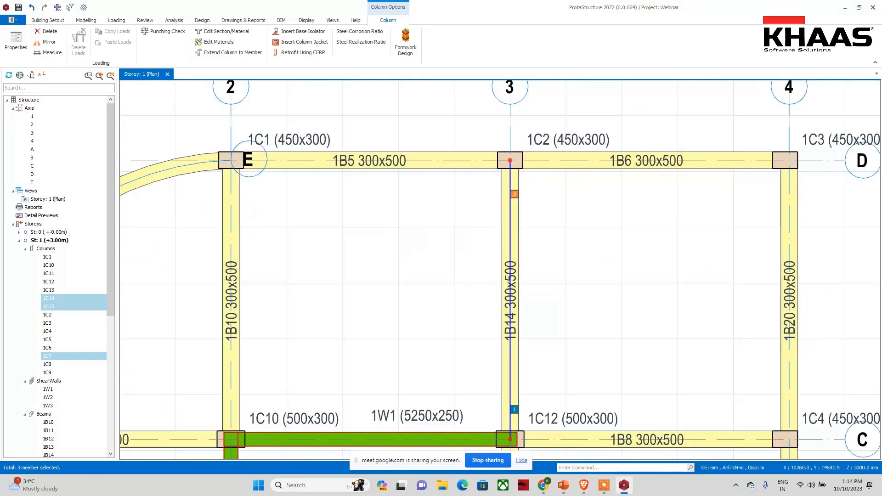
click(493, 169)
right_click(573, 170)
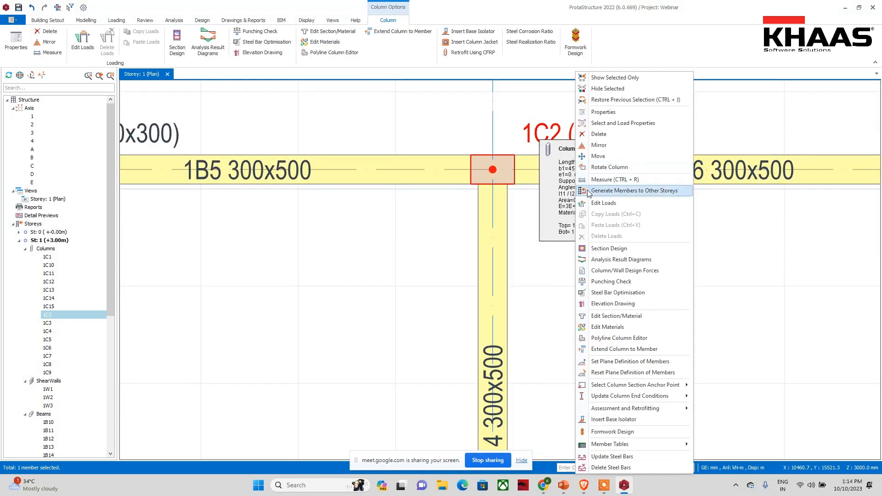
click(634, 168)
click(492, 287)
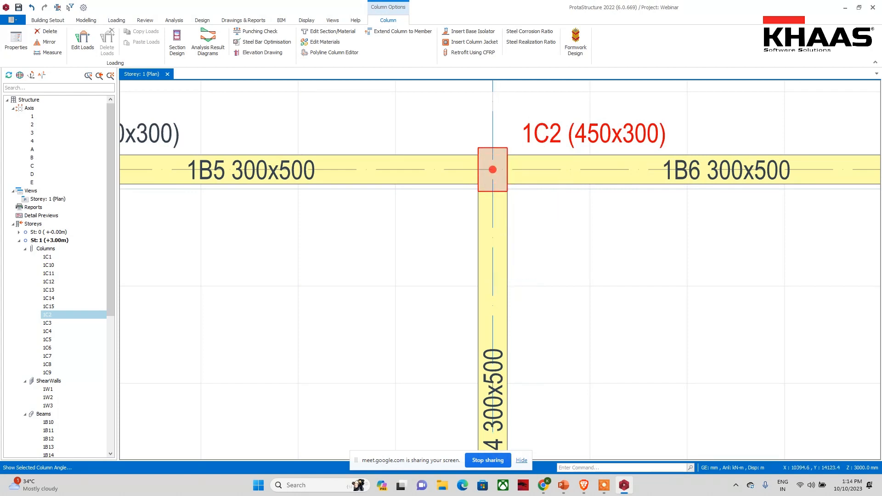
key(Escape)
Shift the rotated column at D-3 so its outer face is flush with the outer face of the axis D beams
click(493, 169)
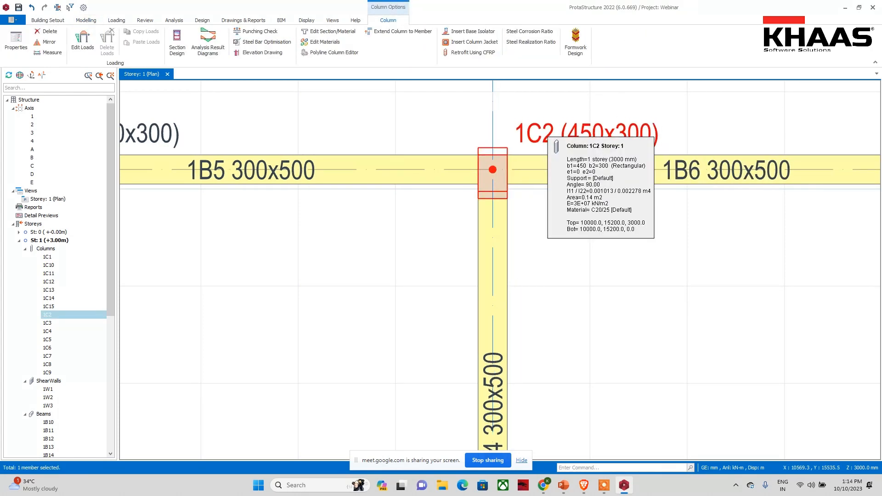
scroll(493, 223, down, 5)
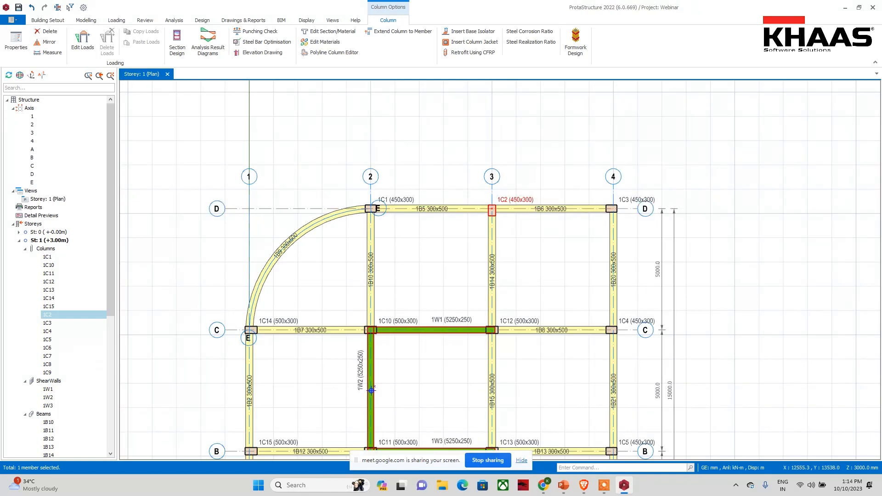
middle_drag(372, 390, 363, 345)
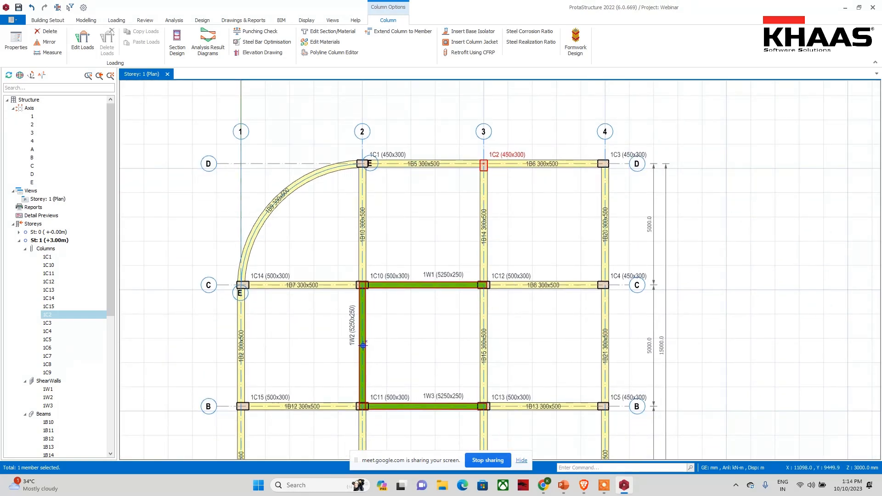
scroll(475, 253, down, 4)
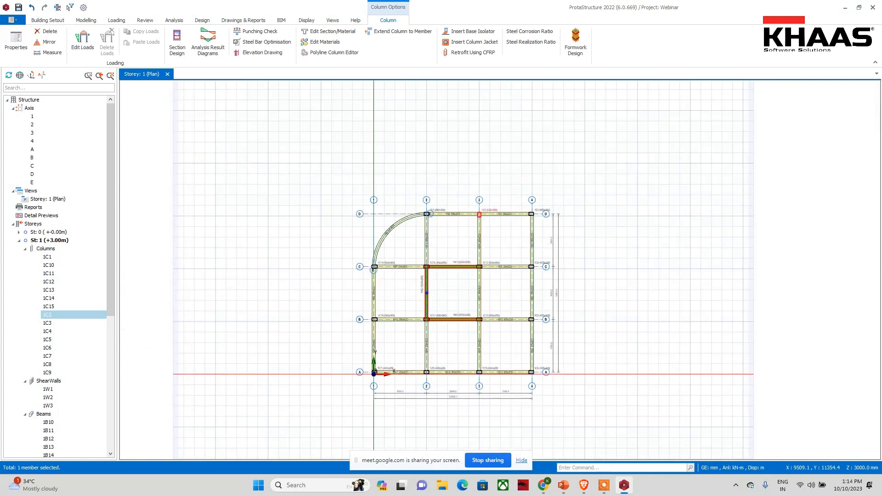
scroll(473, 346, up, 2)
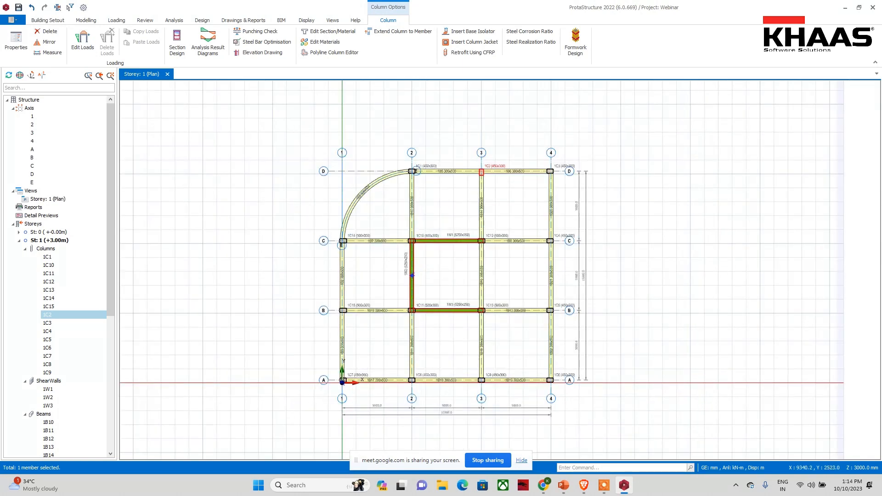
Start inserting slabs, agree to define the load cases first, and disable P-Delta analysis for the load combinations
click(86, 20)
click(231, 41)
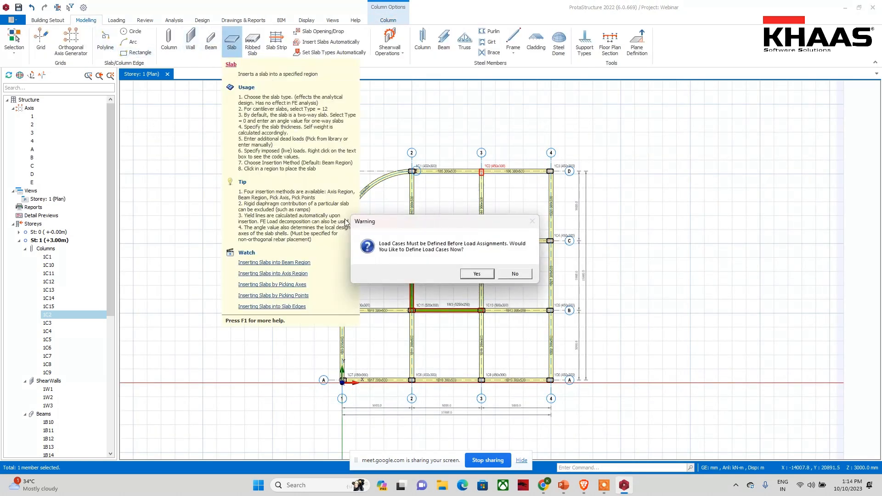
click(464, 273)
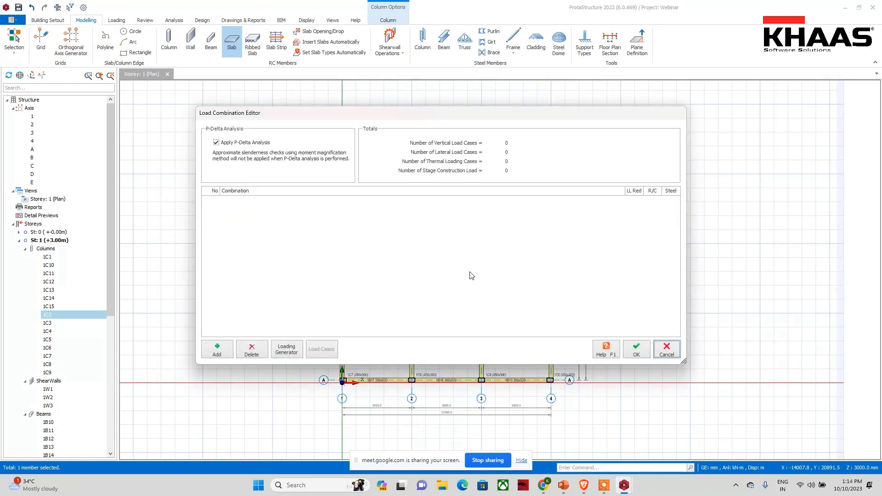
click(216, 143)
Generate the load combinations from dead and live load cases only, with automatic pattern loads and seismic loading disabled, and accept them
click(288, 349)
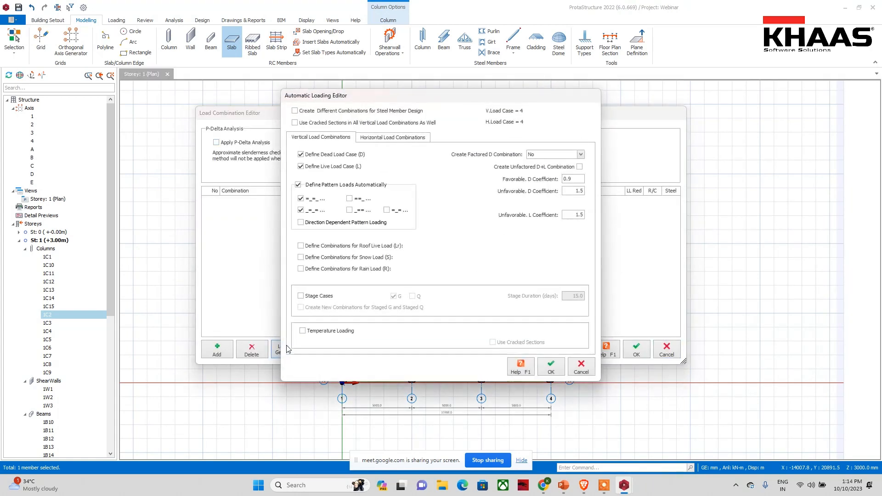
click(297, 185)
click(392, 137)
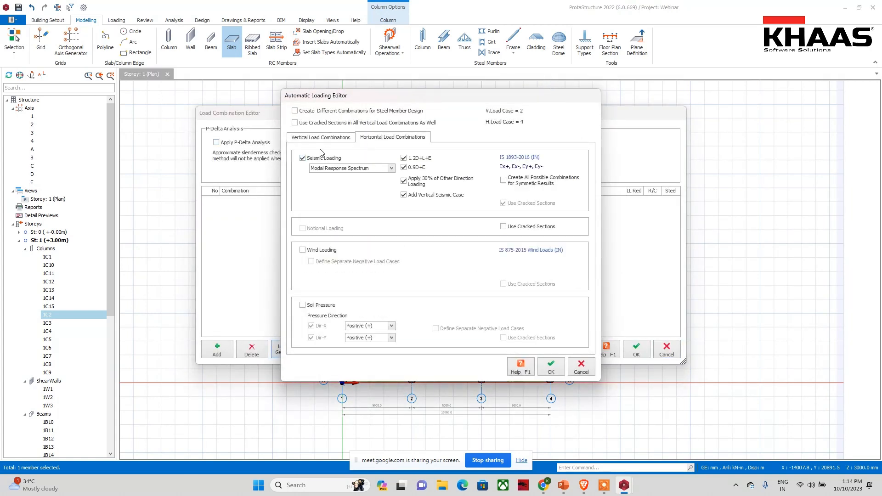
click(302, 158)
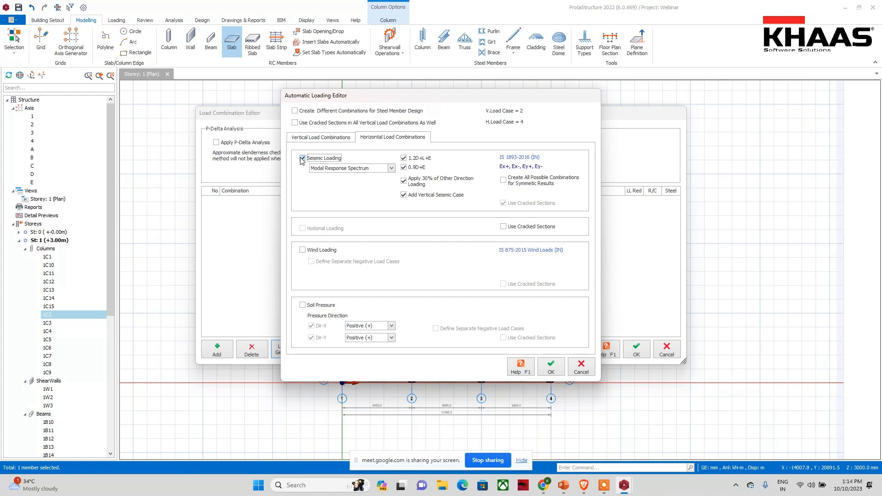
click(551, 368)
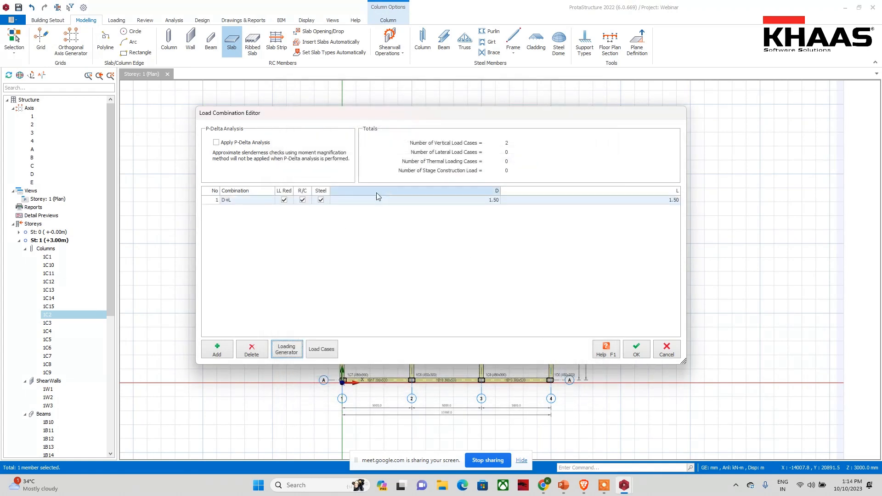
click(634, 350)
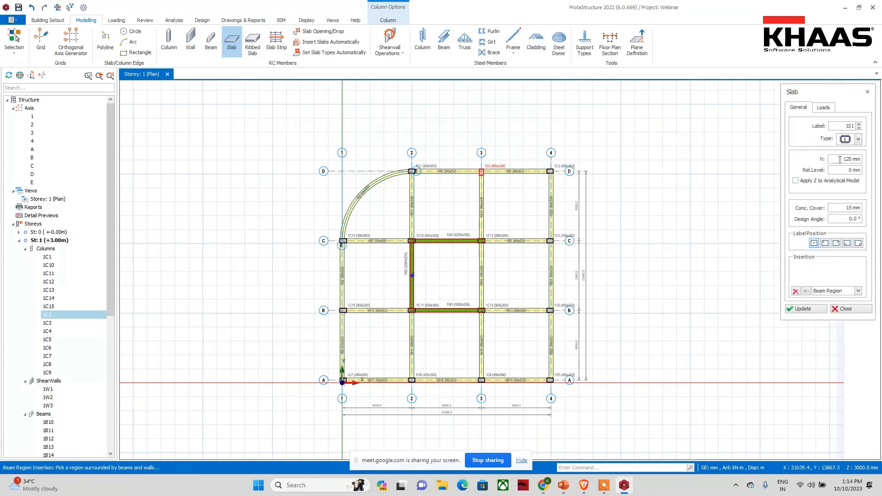
Set the slab thickness to 125 mm and insert slabs in the three bays between axes C and D, including the curved one
drag(841, 159, 863, 161)
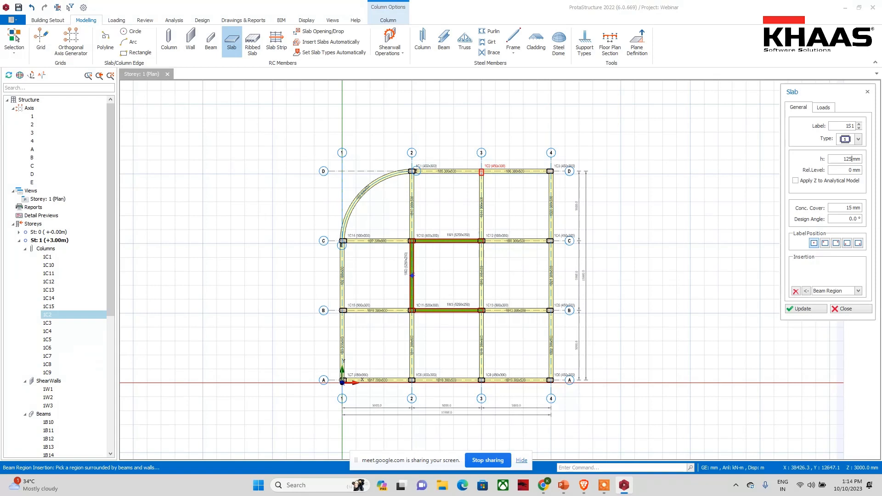
click(392, 209)
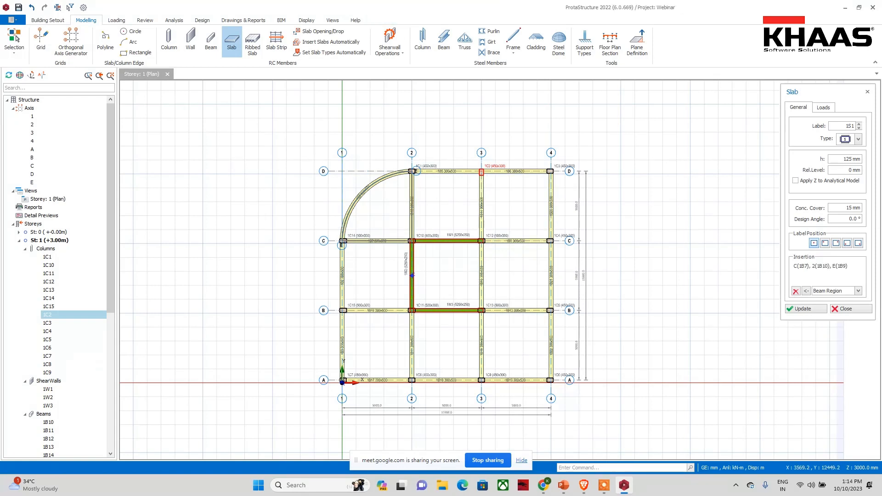
click(392, 209)
click(447, 208)
click(510, 209)
Insert slabs in the two outer bays between axes B and C and all three bays between A and B
click(381, 275)
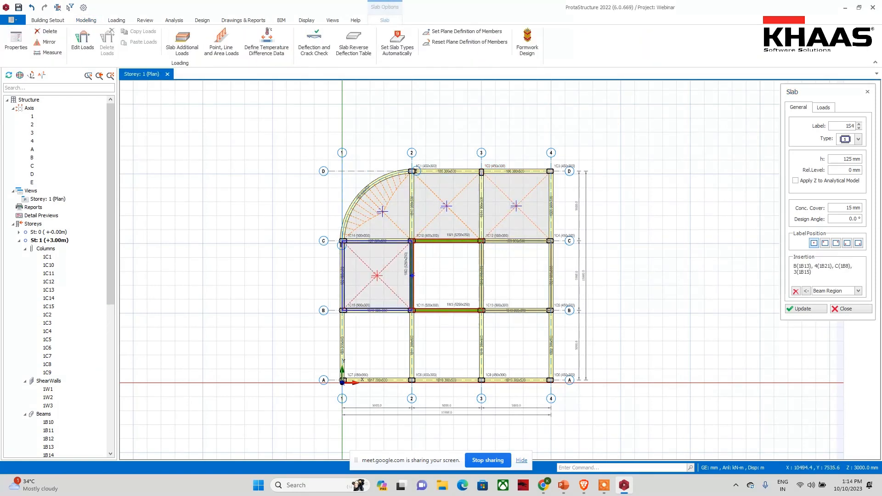
click(515, 276)
click(515, 345)
click(446, 344)
click(377, 345)
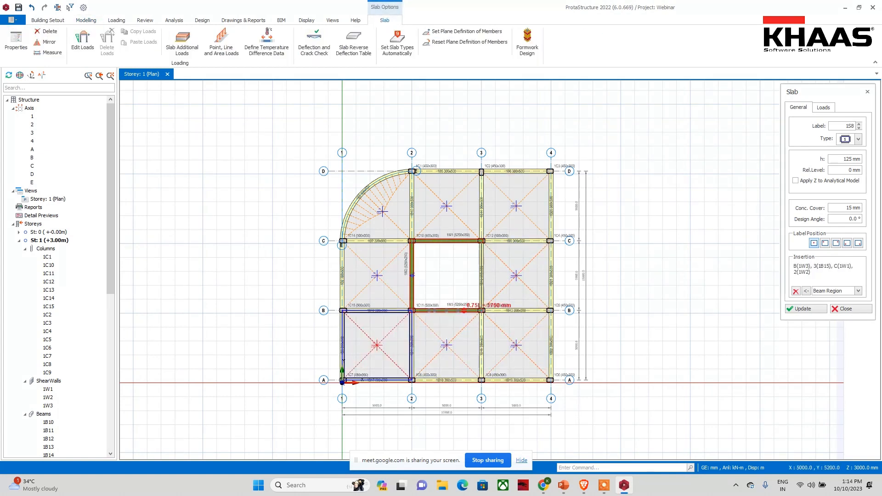
Open a 3D physical model view and examine the storey's slabs, beams, columns and shear walls
right_click(150, 78)
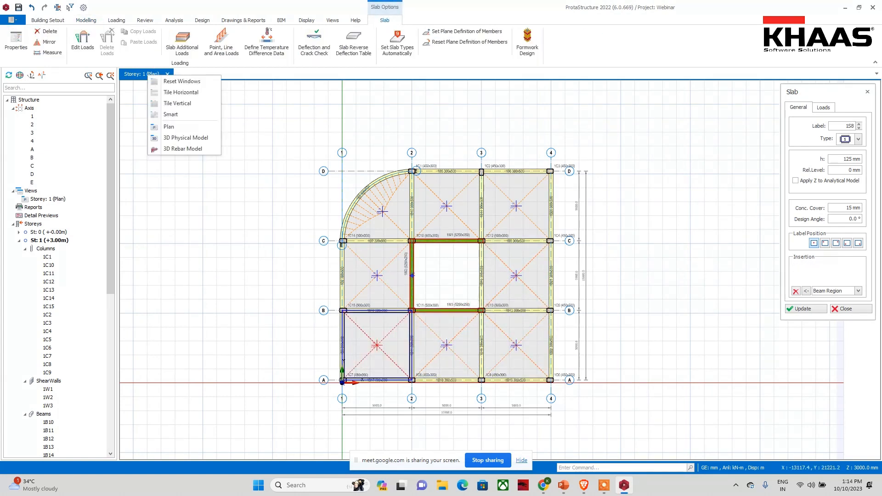
click(170, 134)
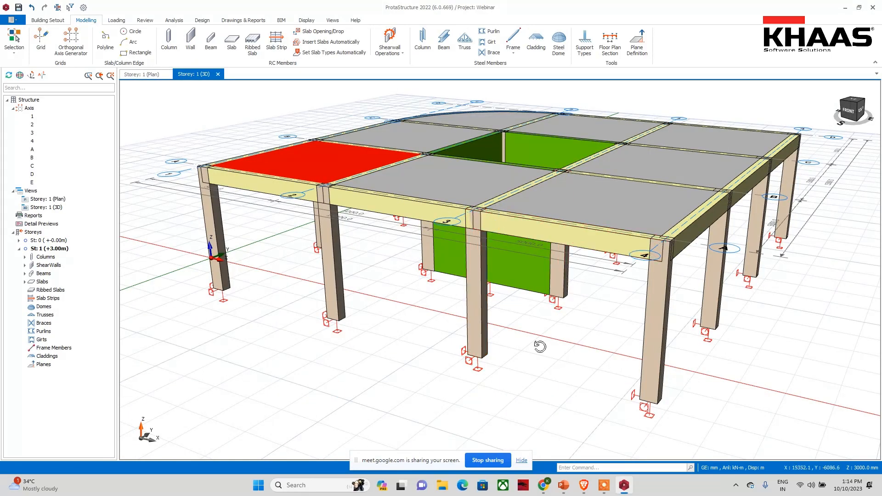
scroll(541, 347, down, 5)
mouse_move(533, 358)
mouse_down()
mouse_move(494, 368)
mouse_move(541, 346)
mouse_move(519, 368)
mouse_up()
middle_drag(518, 368, 512, 369)
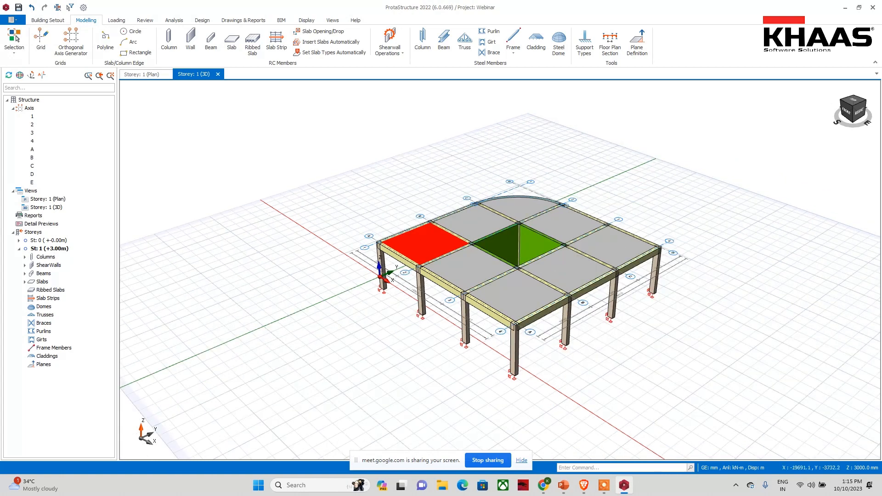
In the storey 1 plan, insert an X-direction Analytical Strip across the three slabs between axes C and D
click(142, 73)
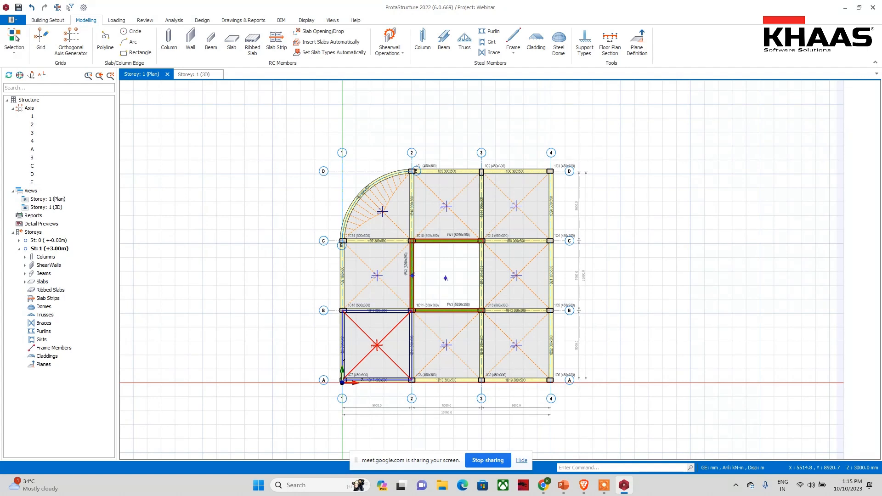
click(276, 41)
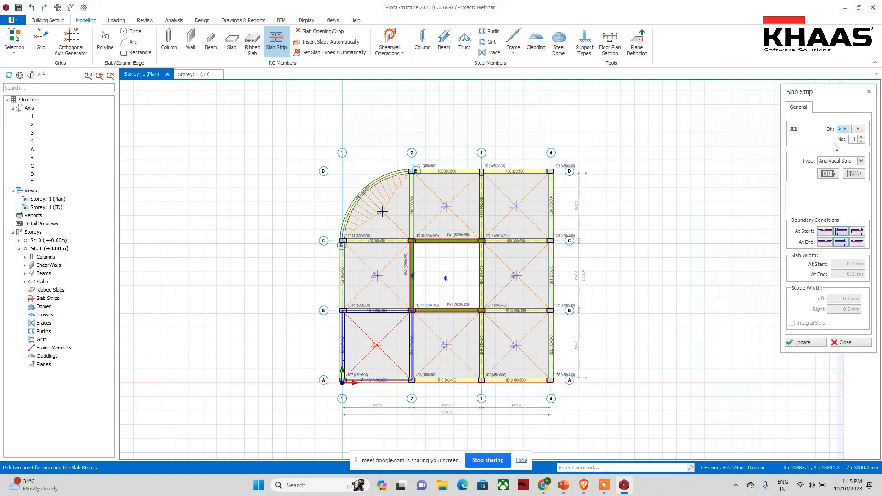
click(857, 162)
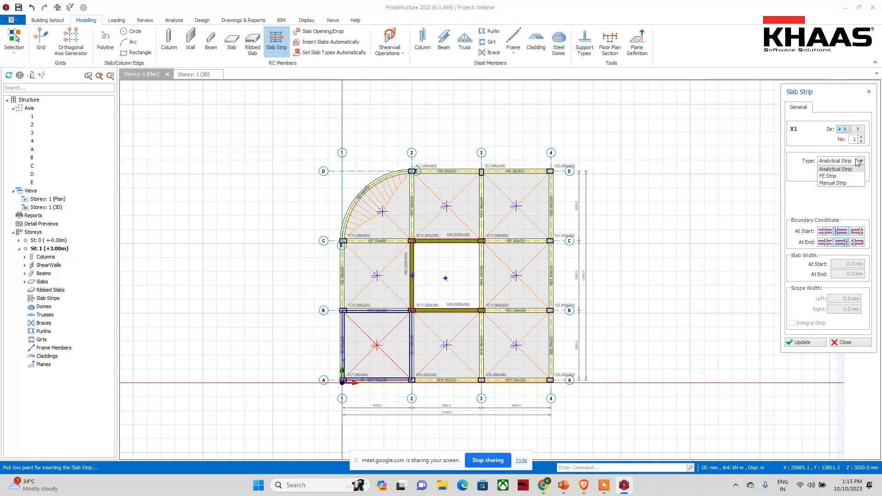
click(839, 169)
click(303, 206)
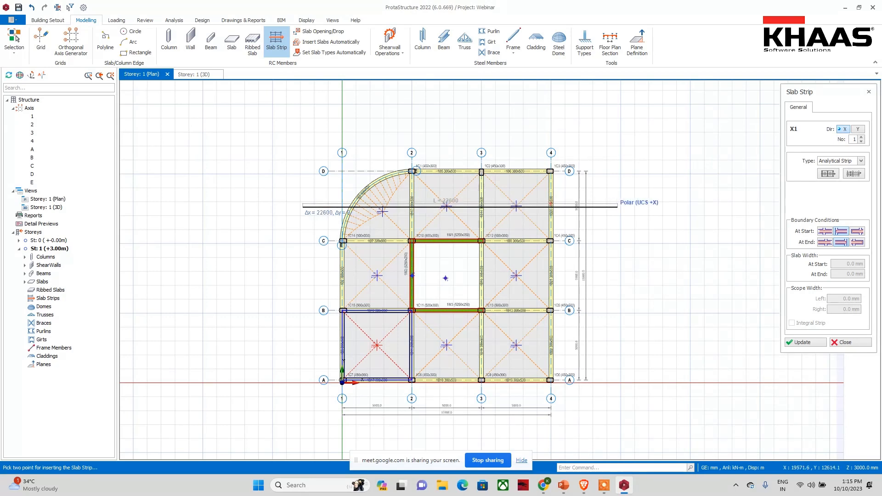
click(613, 207)
Insert X-direction slab strips across the slabs on both sides of the core and across the three bays between axes A and B
click(315, 275)
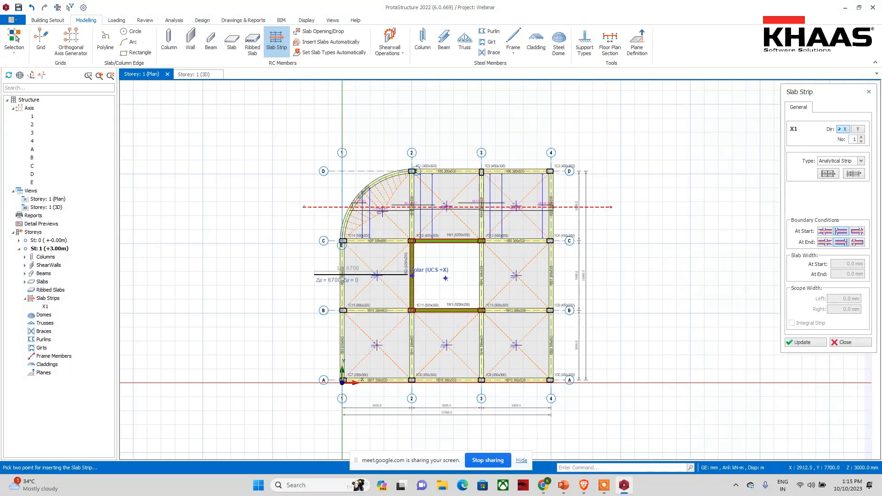
click(442, 276)
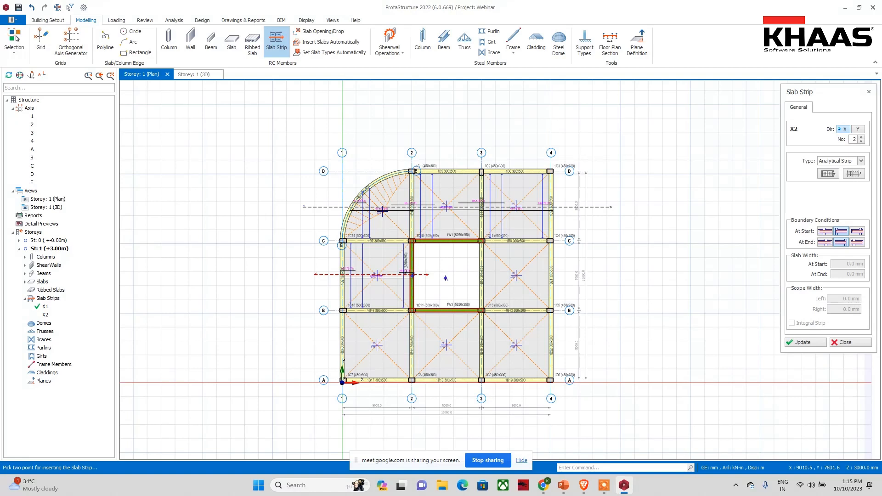
click(466, 276)
click(603, 275)
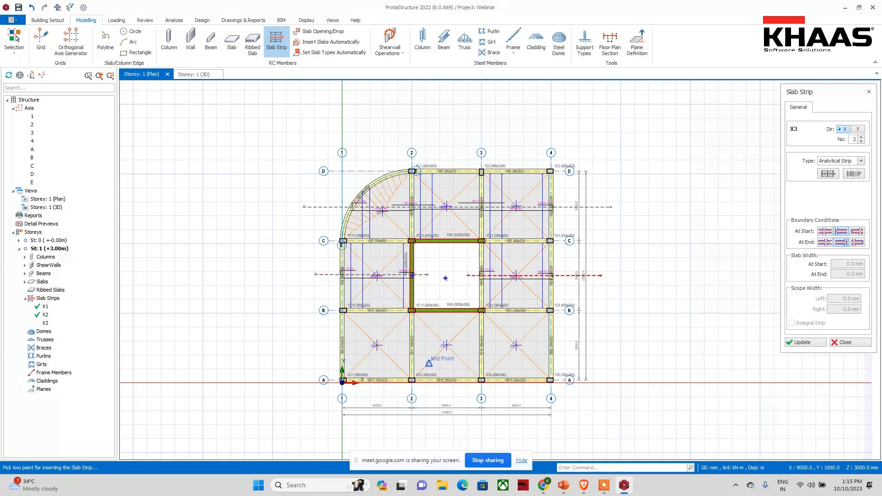
click(315, 341)
click(608, 341)
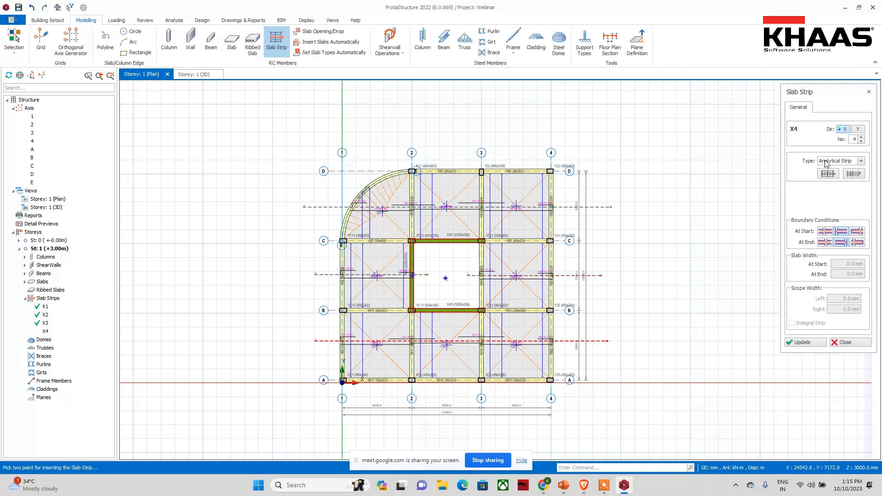
Change the strip direction to Y and insert a slab strip through the three slabs between axes 1 and 2
click(858, 129)
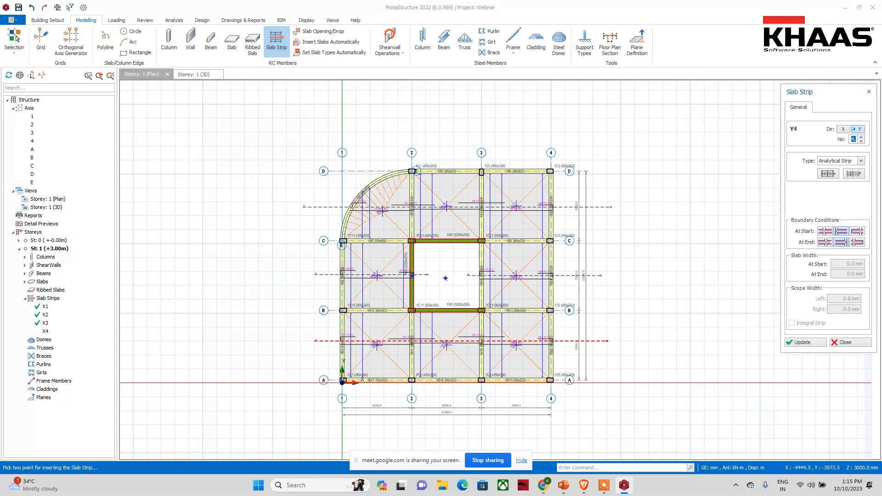
click(378, 394)
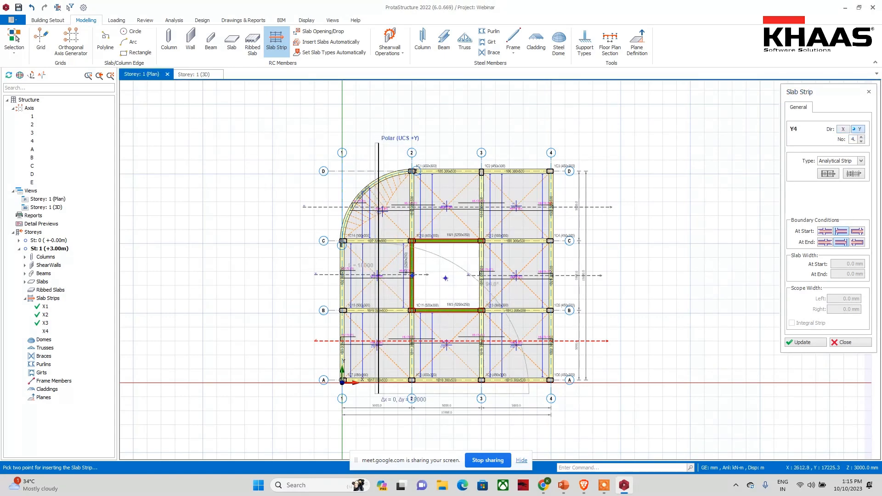
click(378, 144)
Insert Y-direction slab strips between axes 2 and 3 below and above the core, and one through the bays between axes 3 and 4
click(444, 395)
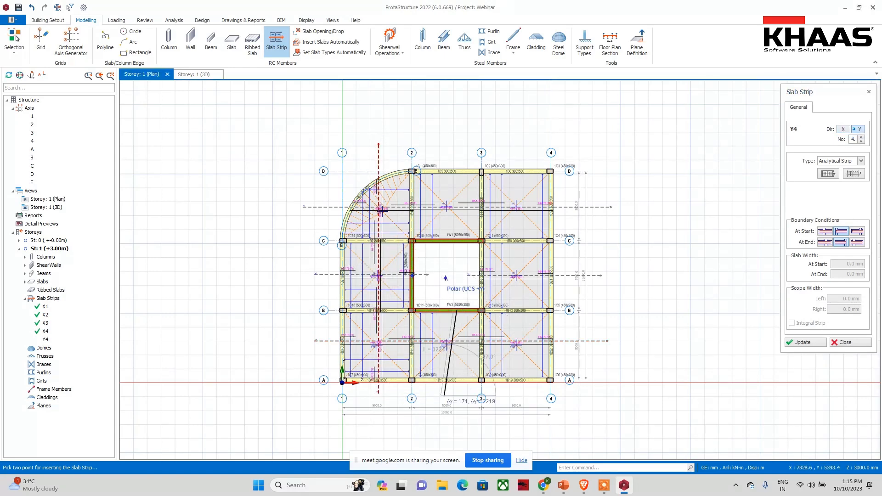
click(445, 295)
click(445, 254)
click(445, 146)
click(513, 394)
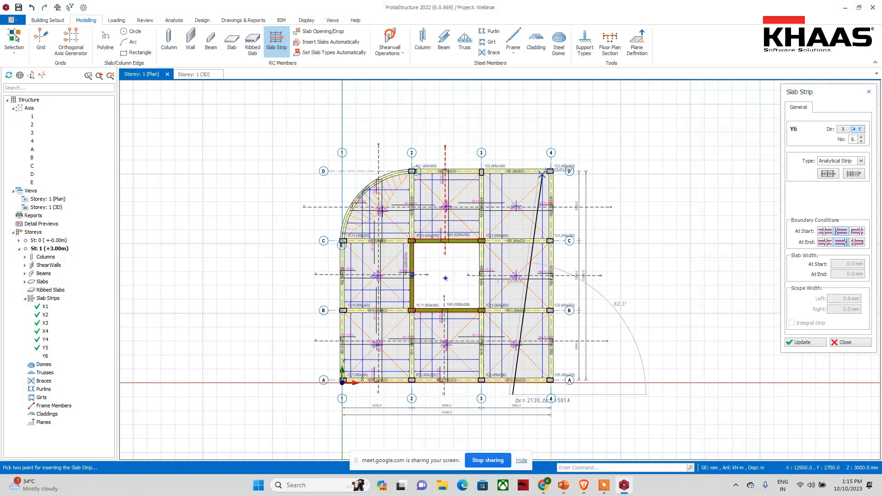
click(513, 139)
key(Escape)
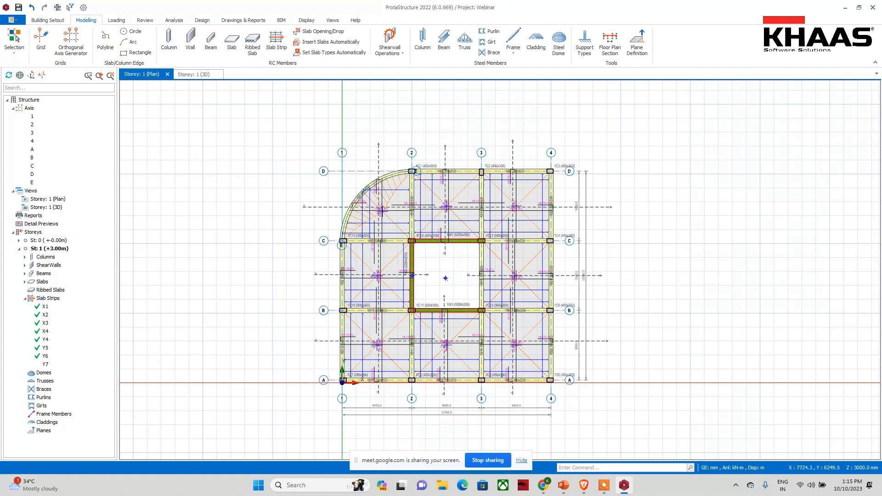
mouse_move(487, 207)
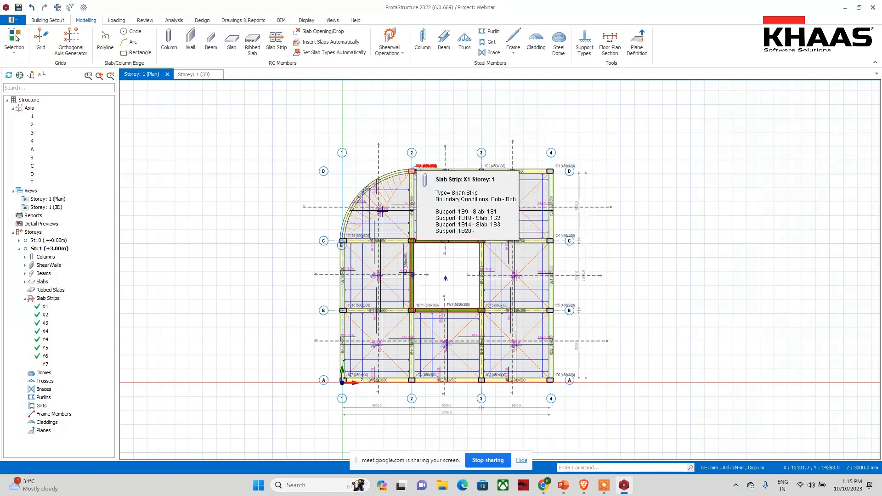
Add storeys up to number 5 at 3000 mm height, generating their members from the selected storey
click(189, 75)
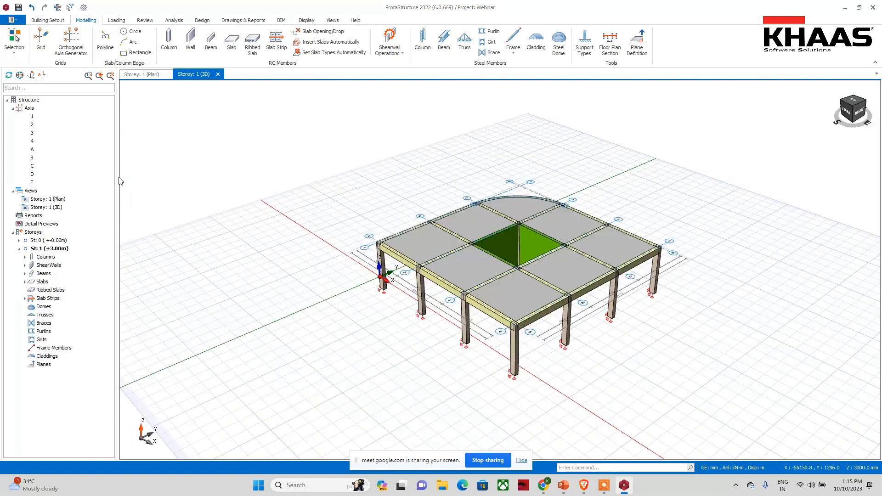
right_click(37, 234)
click(68, 249)
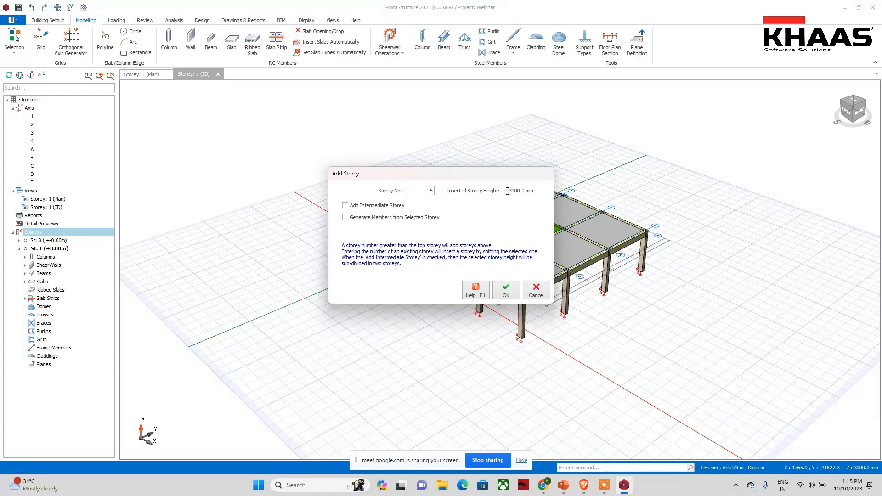
click(407, 220)
click(504, 288)
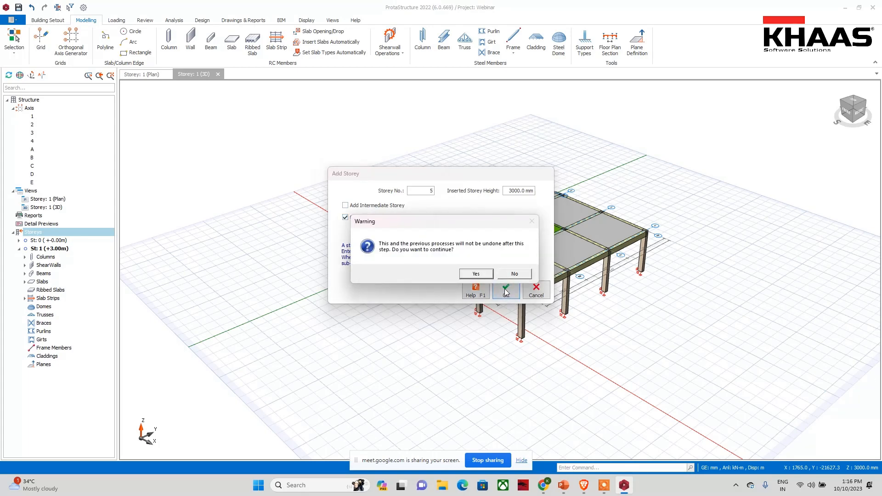
click(481, 277)
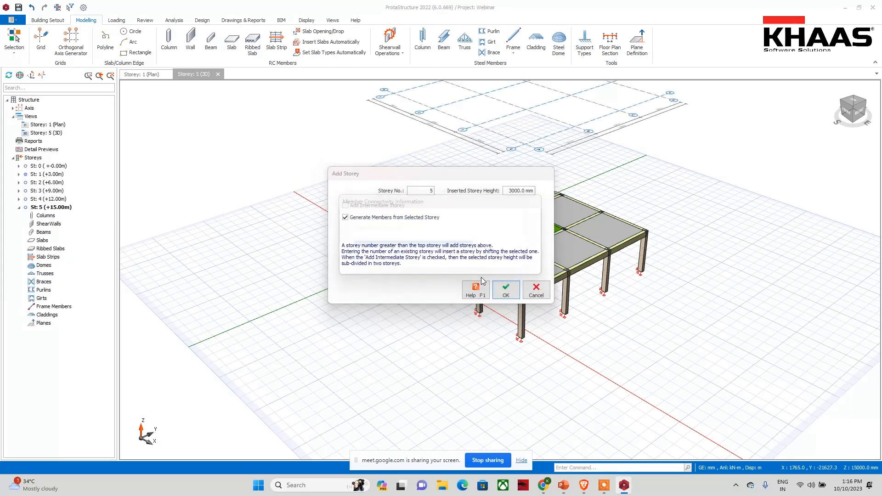
mouse_move(376, 304)
middle_down()
mouse_move(399, 291)
mouse_move(375, 323)
middle_up()
scroll(375, 323, down, 5)
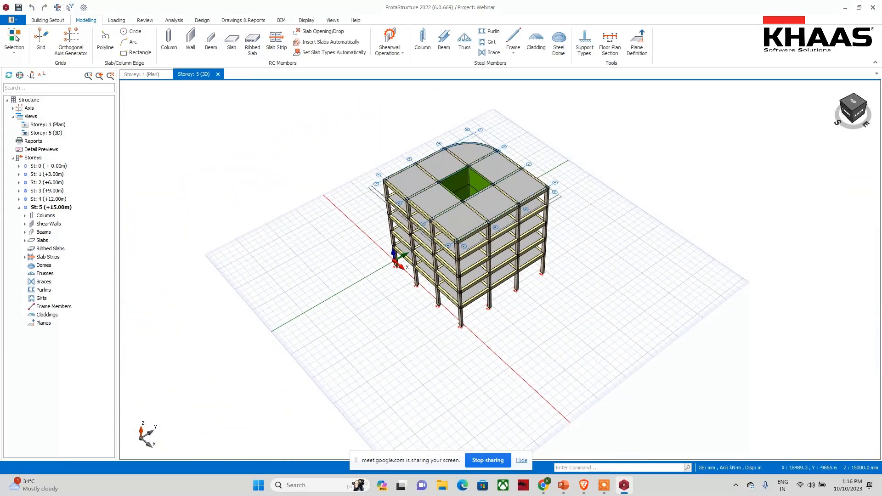
Select the whole building in the 3D view and filter the selection to columns only on all storeys
middle_drag(396, 309, 439, 304)
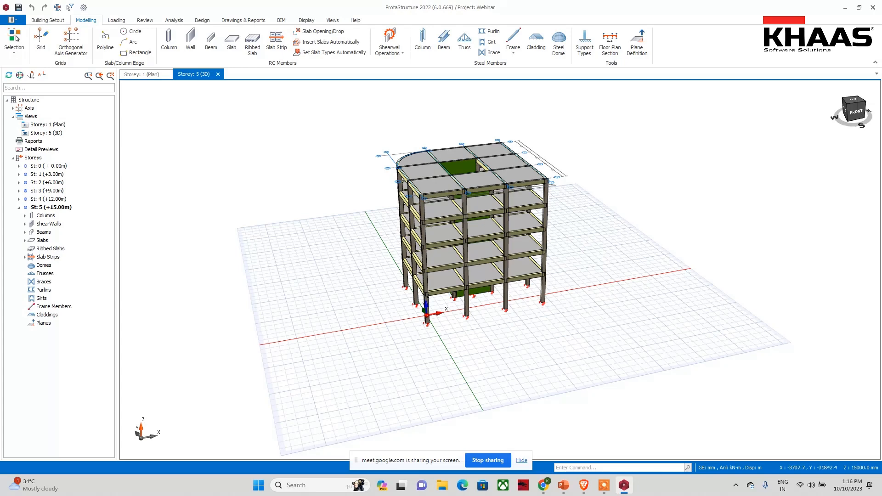
drag(320, 107, 645, 371)
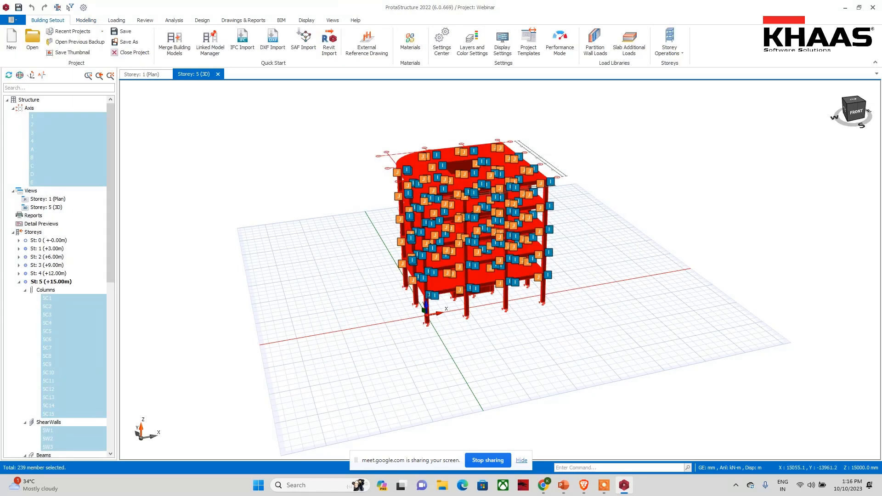
right_click(571, 153)
click(595, 160)
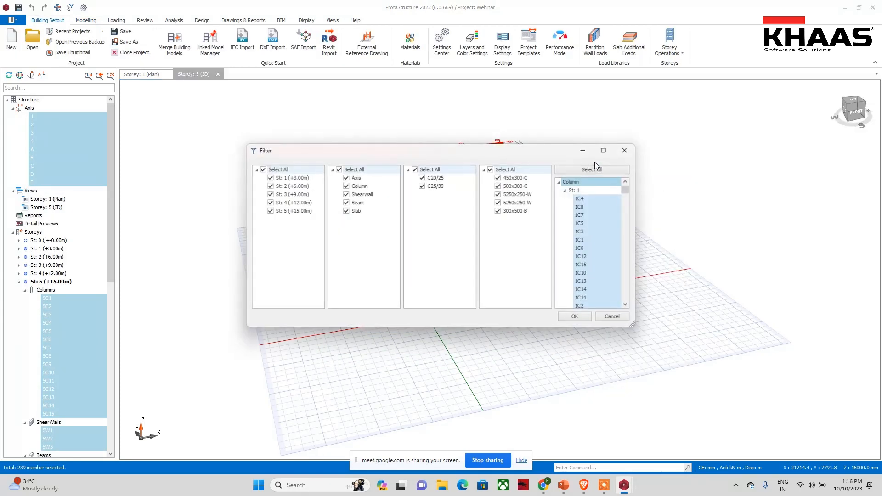
click(339, 169)
click(346, 186)
click(576, 317)
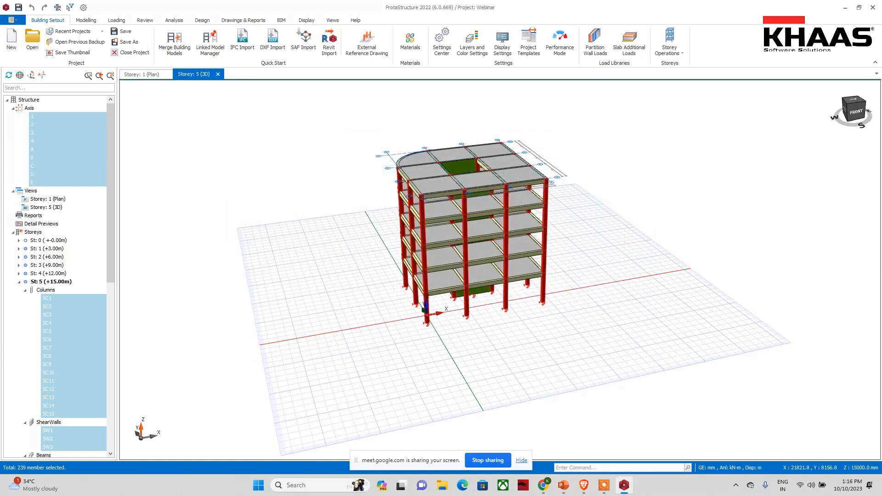
Open the column member table for the selected columns and examine their dimensions and offsets across the storeys
right_click(578, 213)
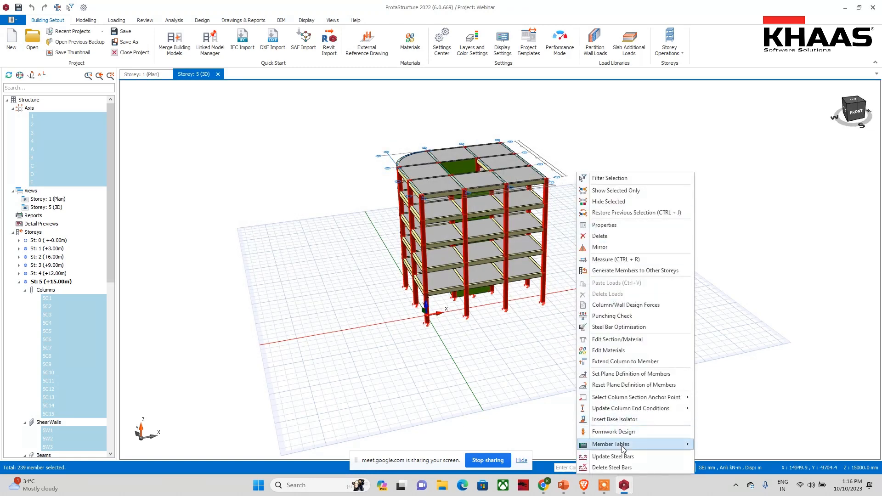
mouse_move(666, 444)
click(727, 412)
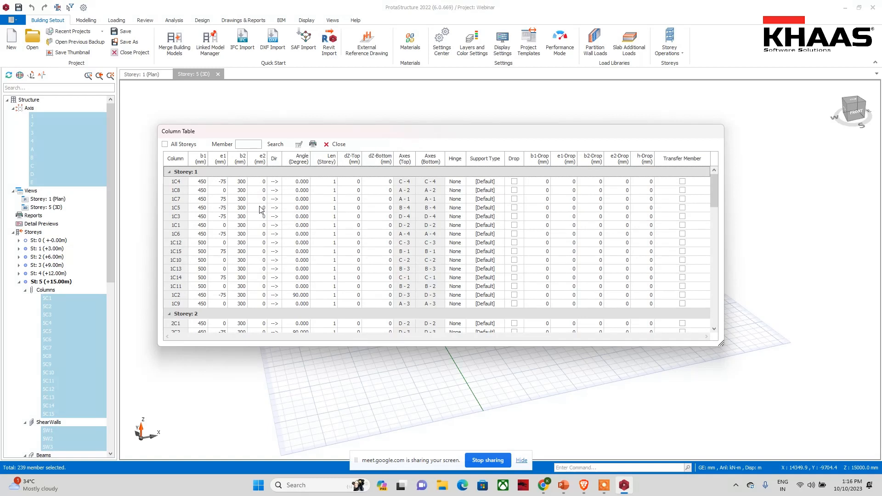
click(338, 145)
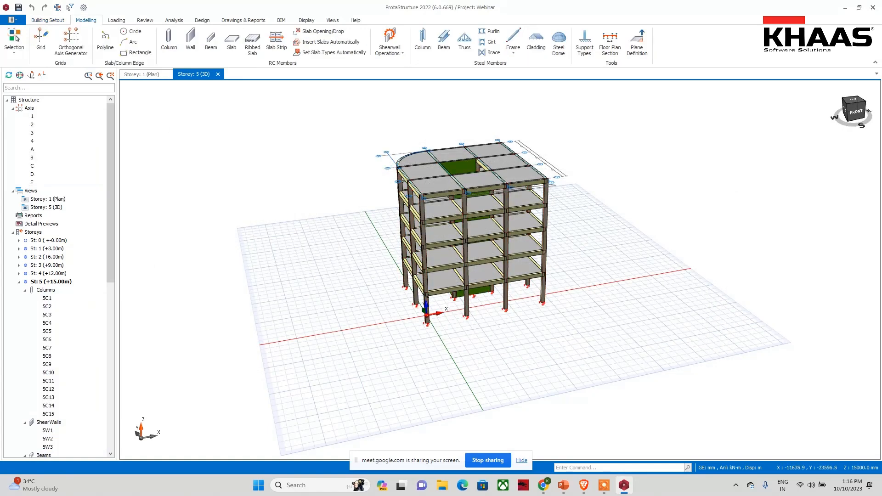
Turn off automatic pattern loads and include wind loading in the loading generator, and accept the load combinations
middle_drag(261, 301, 275, 313)
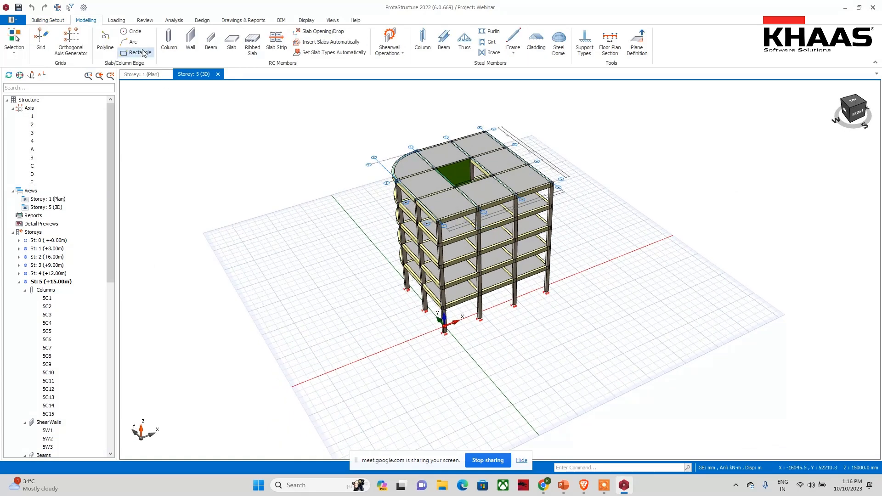
click(117, 20)
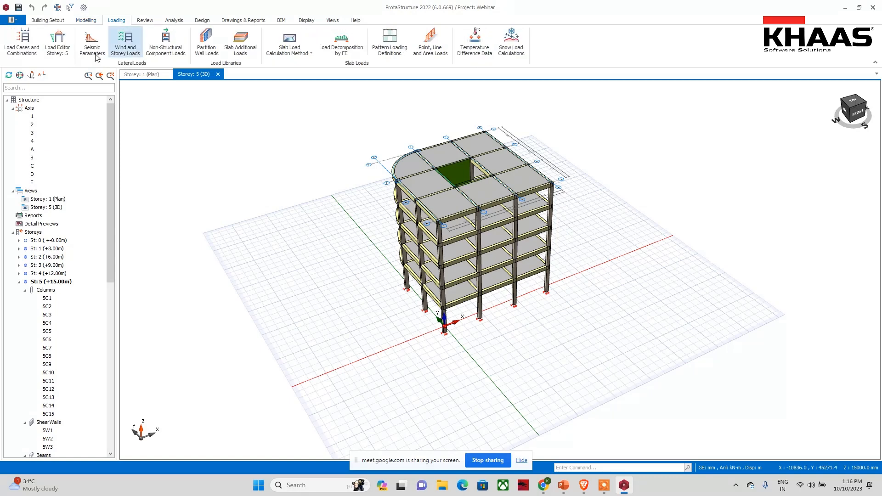
middle_drag(276, 244, 285, 247)
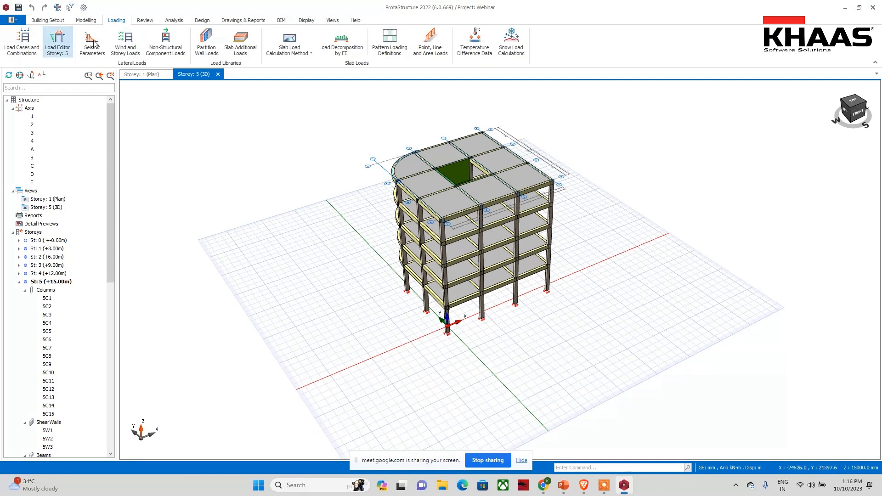
click(23, 46)
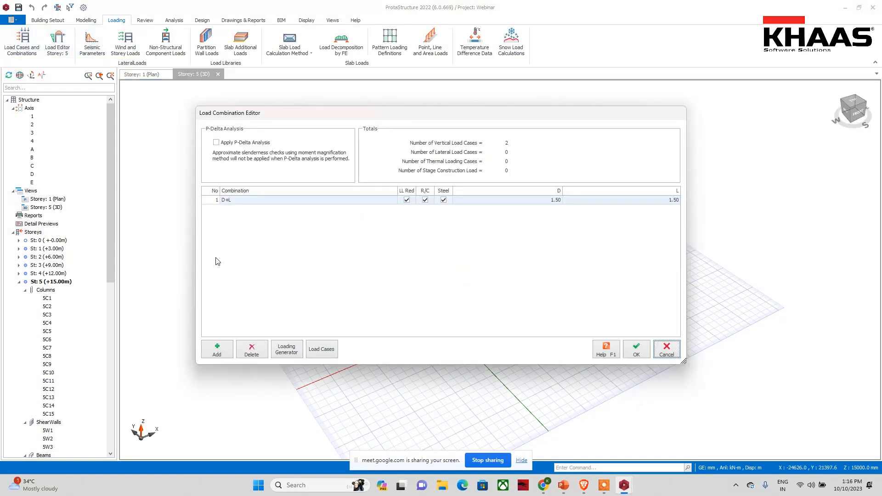
click(286, 350)
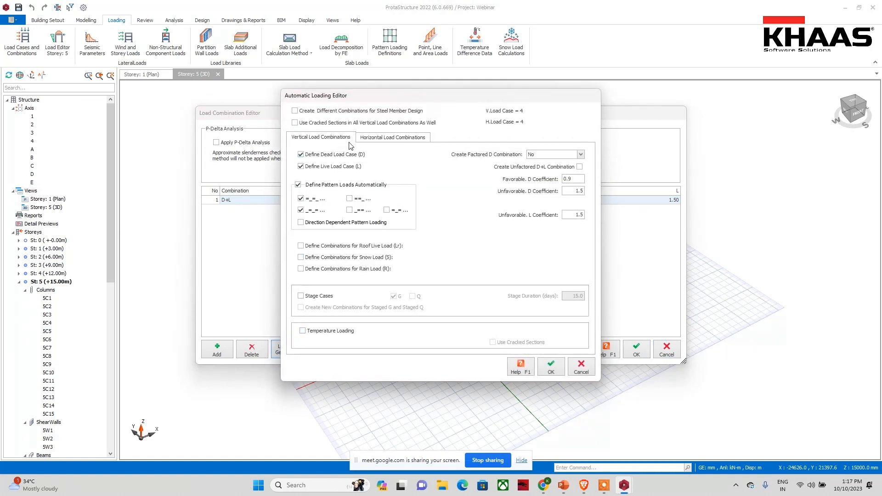
click(298, 185)
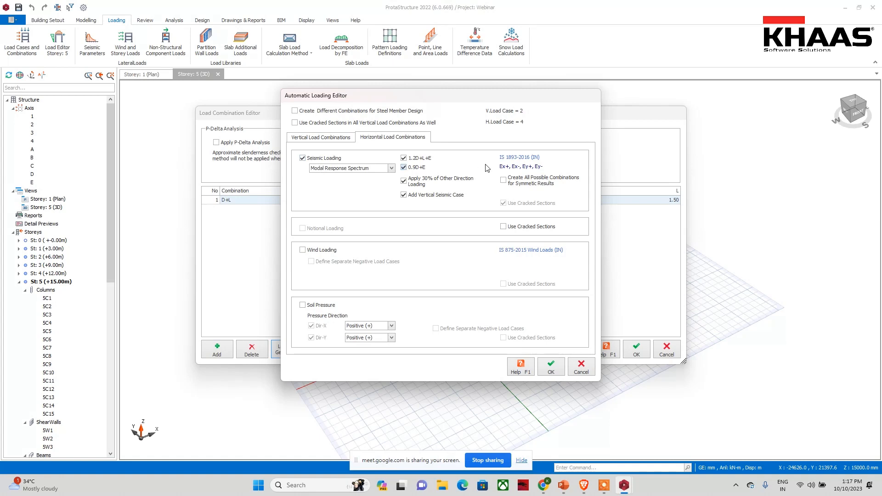
click(314, 252)
click(551, 366)
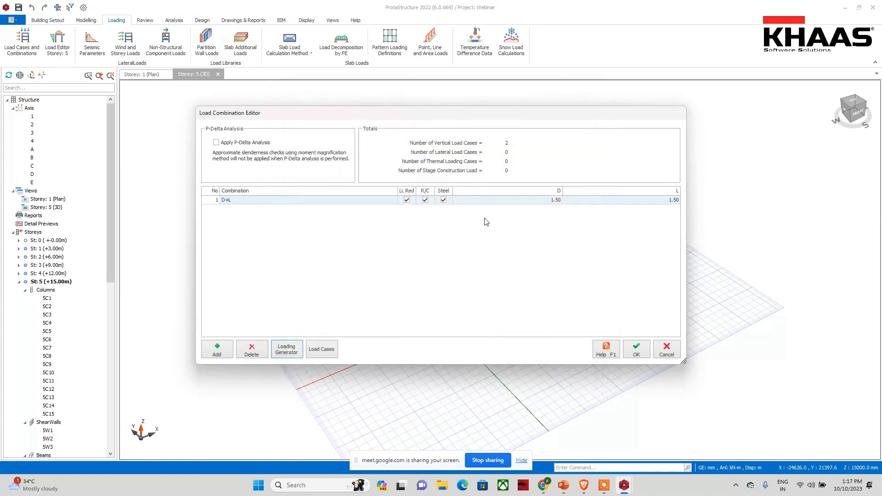
click(641, 354)
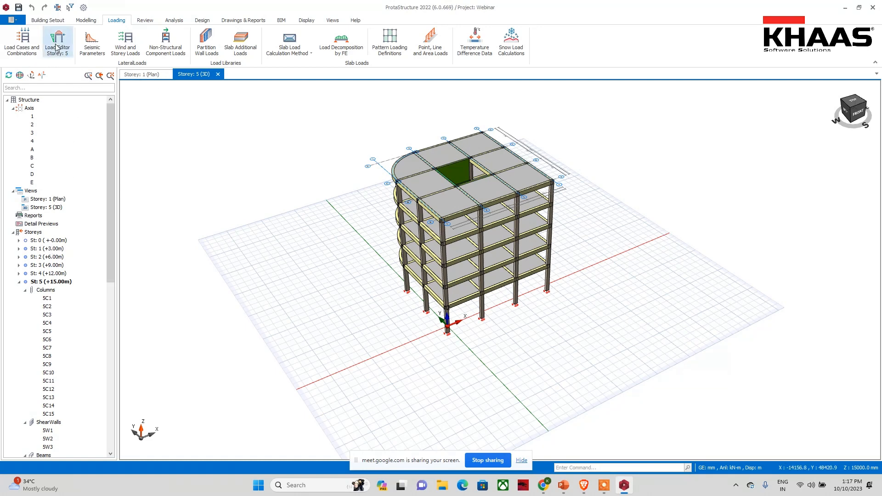
Make storey 1 the active storey in the 3D view
click(146, 74)
click(191, 75)
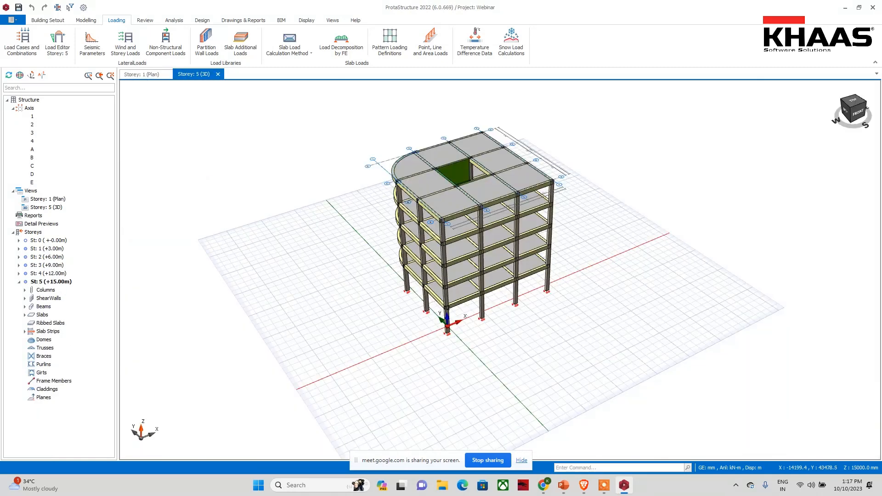
click(50, 240)
double_click(51, 241)
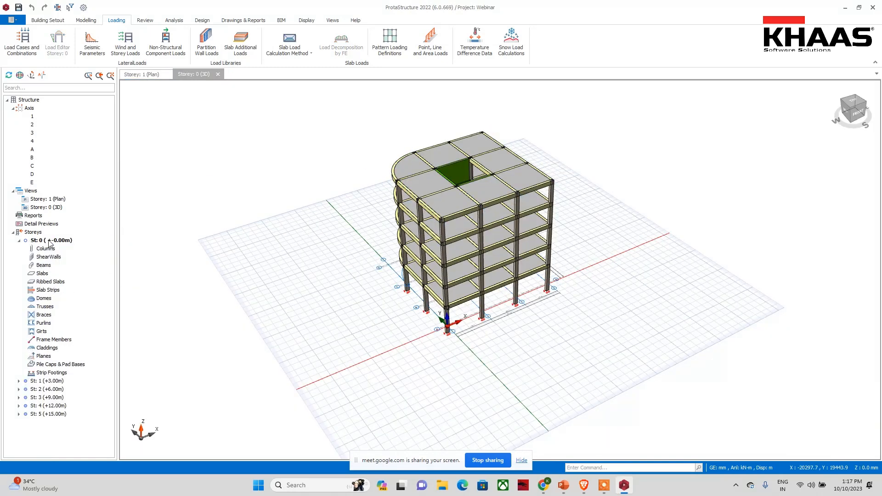
double_click(54, 381)
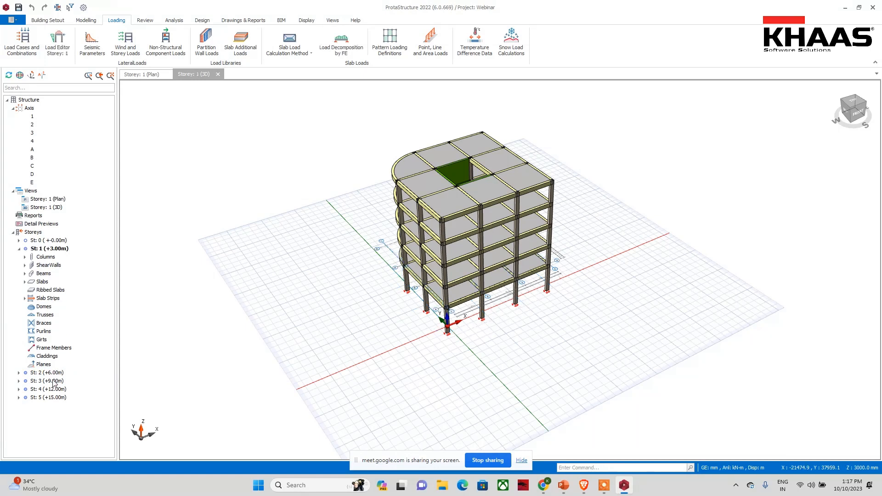
Open the load editor for storey 1 and examine the dead loads on its slabs and beams
click(61, 41)
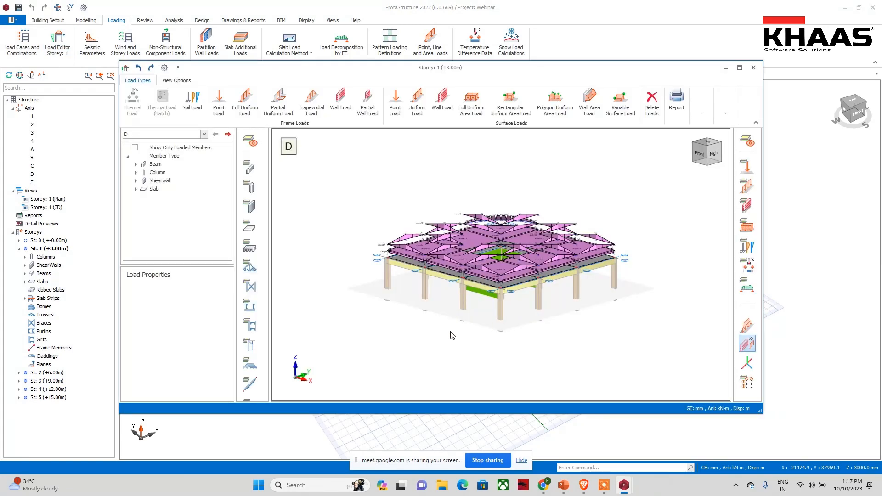
scroll(455, 331, up, 5)
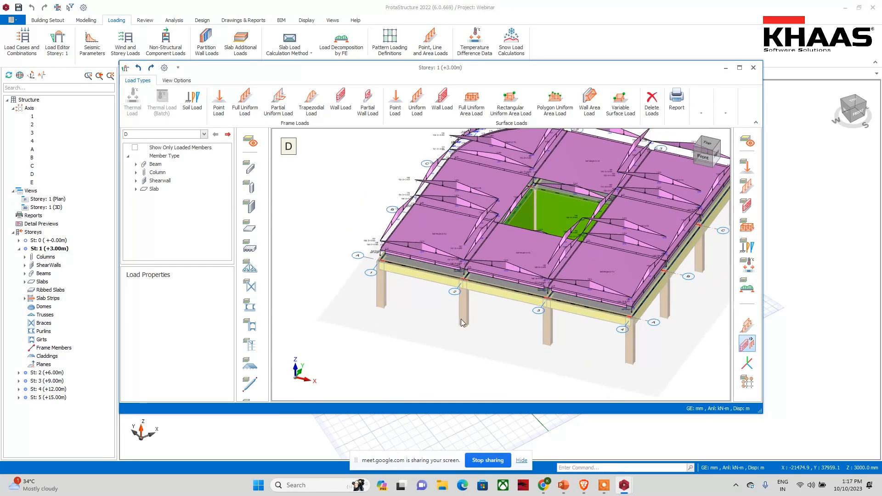
scroll(461, 319, up, 4)
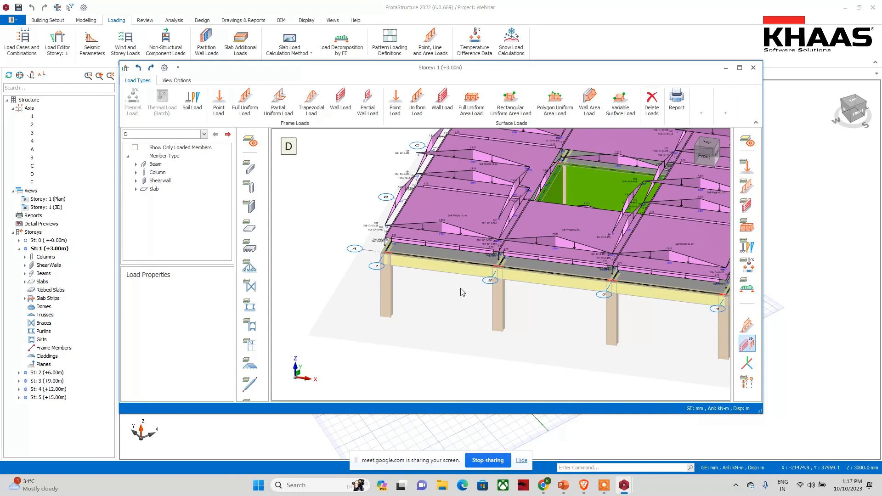
middle_drag(463, 288, 480, 286)
middle_drag(548, 271, 398, 225)
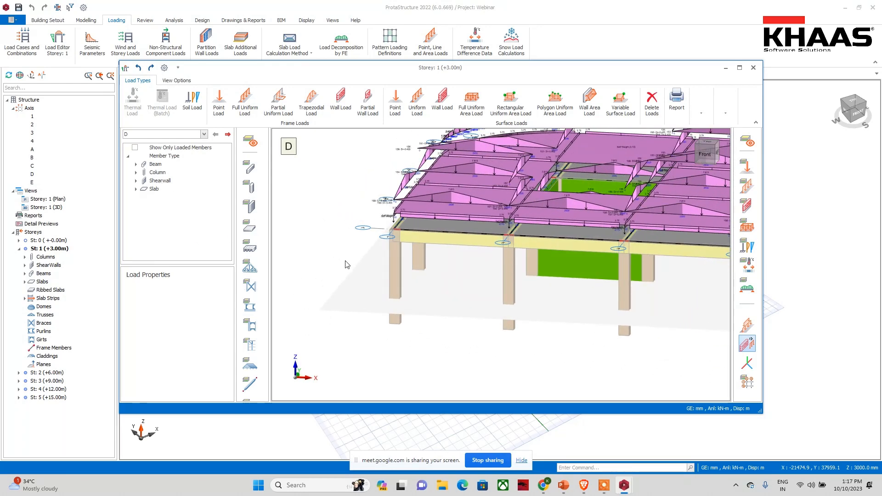
scroll(446, 307, down, 5)
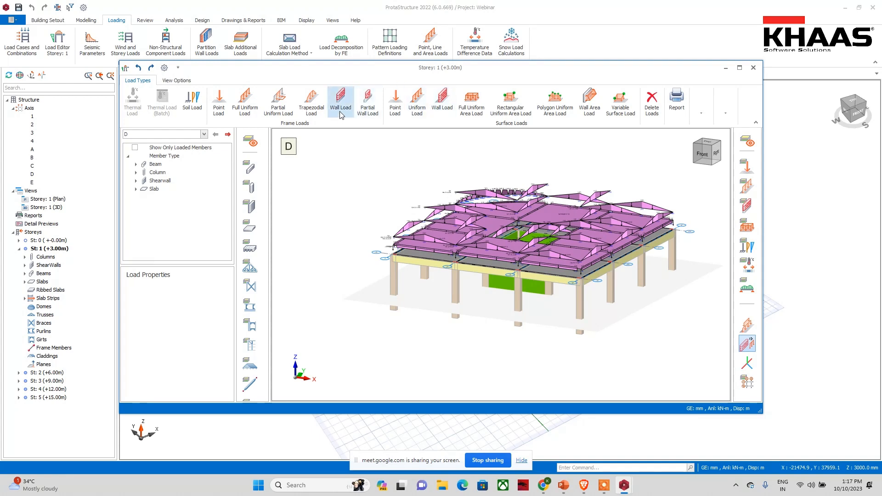
Set up a frame wall load using the library wall 100 Brick Wall - Malaysia, checking its opening editor without adding openings
click(340, 108)
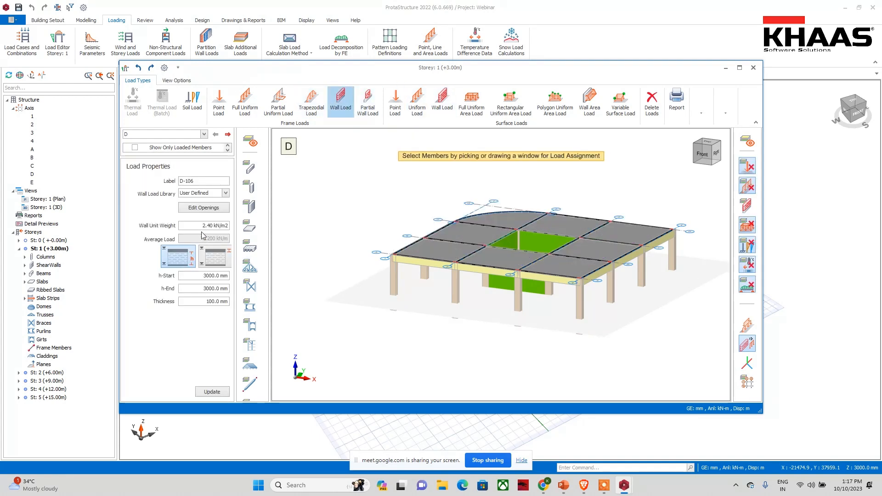
click(206, 195)
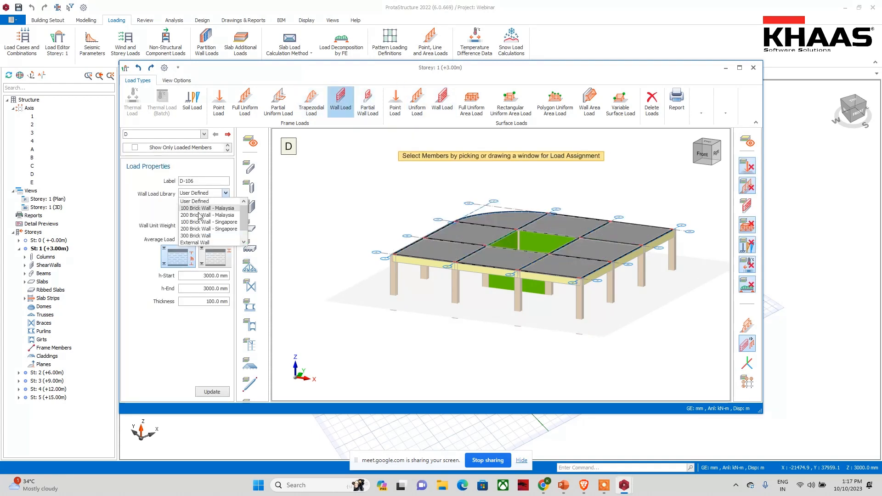
click(204, 220)
click(206, 193)
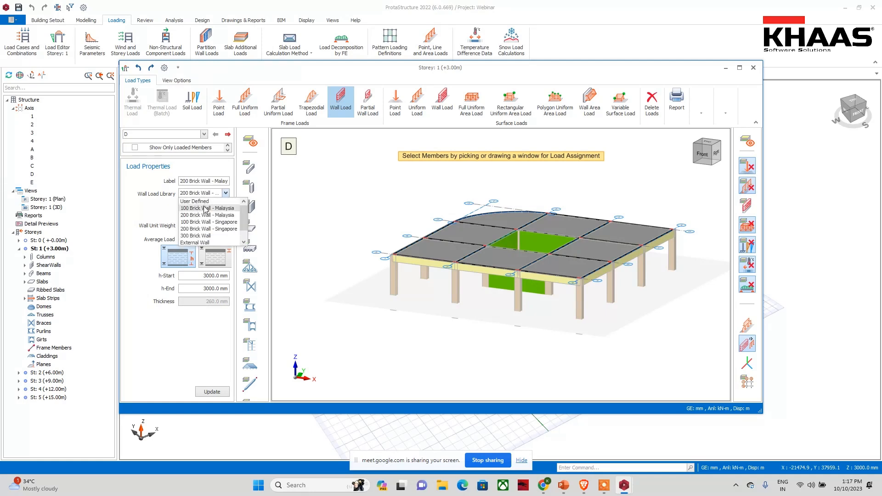
click(199, 207)
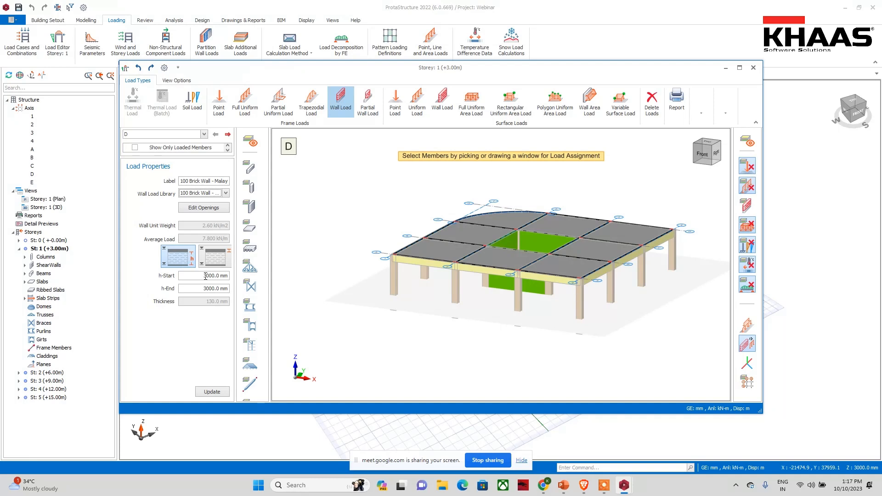
click(204, 209)
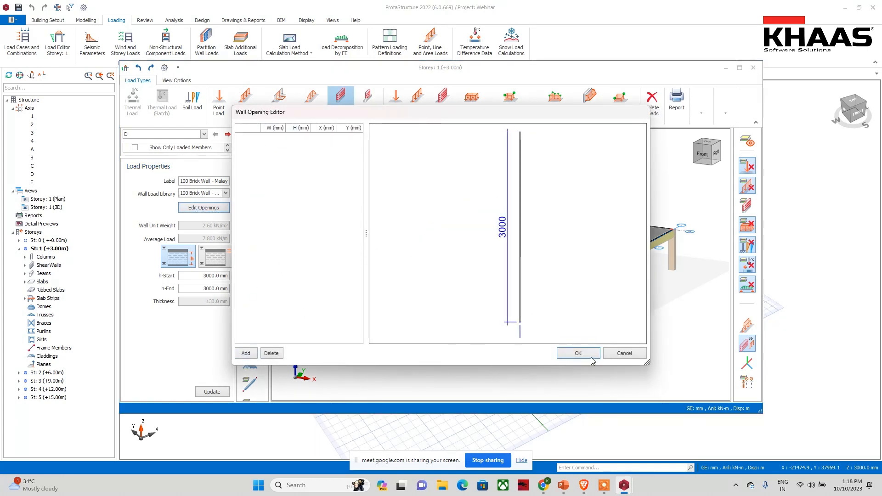
click(612, 353)
Assign the brick wall load to all beams of storey 1 and close the load editor
drag(343, 164, 695, 334)
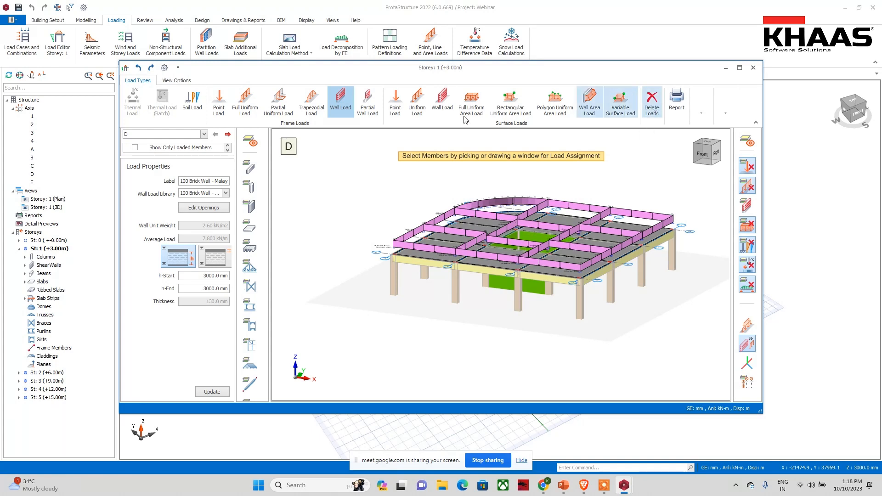
click(710, 113)
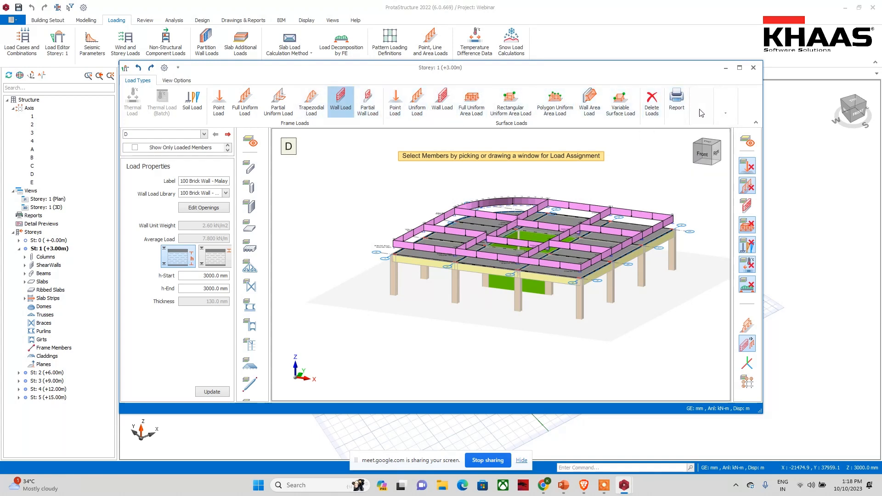
click(725, 113)
click(718, 144)
click(754, 68)
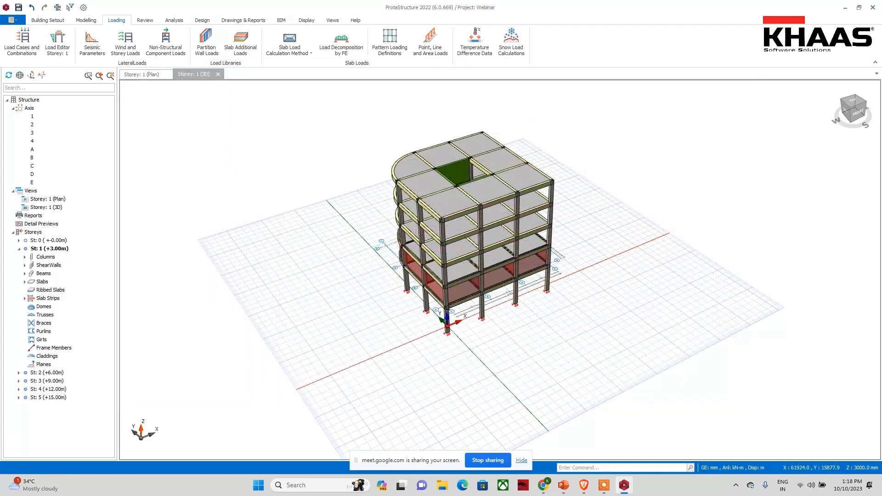
Examine the assigned wall loads of storey 1 in the 3D model and in the load editor
scroll(396, 320, up, 3)
middle_drag(395, 319, 360, 340)
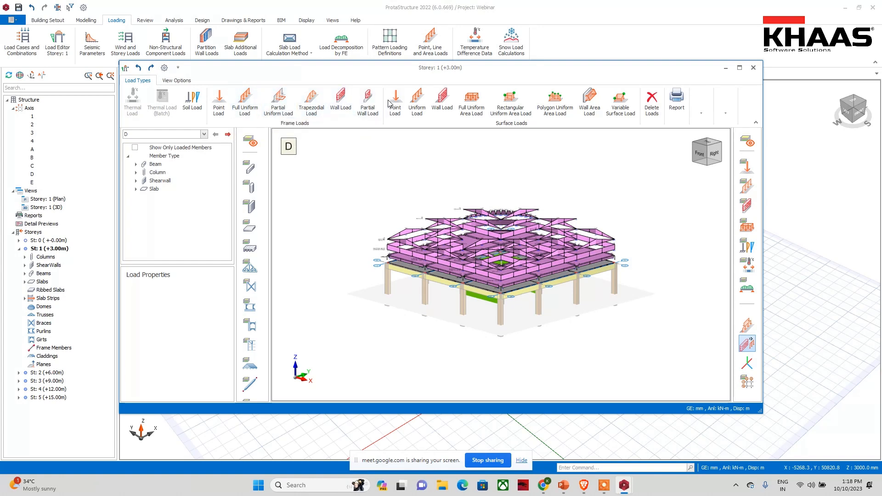
middle_drag(382, 229, 379, 260)
scroll(442, 250, up, 4)
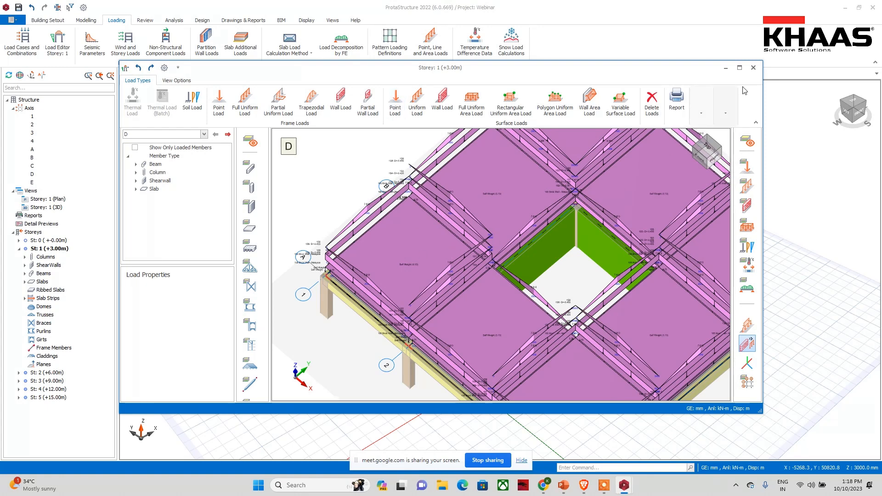
click(753, 68)
middle_drag(334, 343, 355, 315)
scroll(357, 314, up, 4)
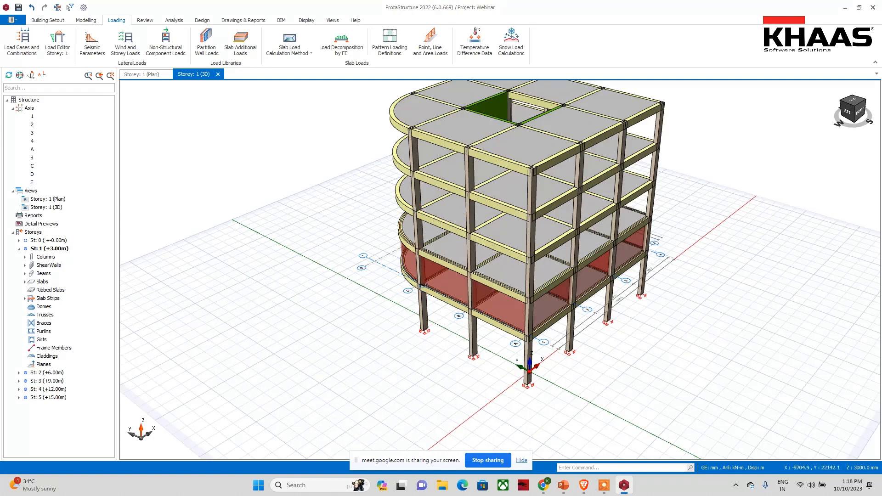
Open the building analysis settings and examine the default materials, including the properties of the column concrete C20/25 and rebar Grade 500 (Type 2)
click(174, 21)
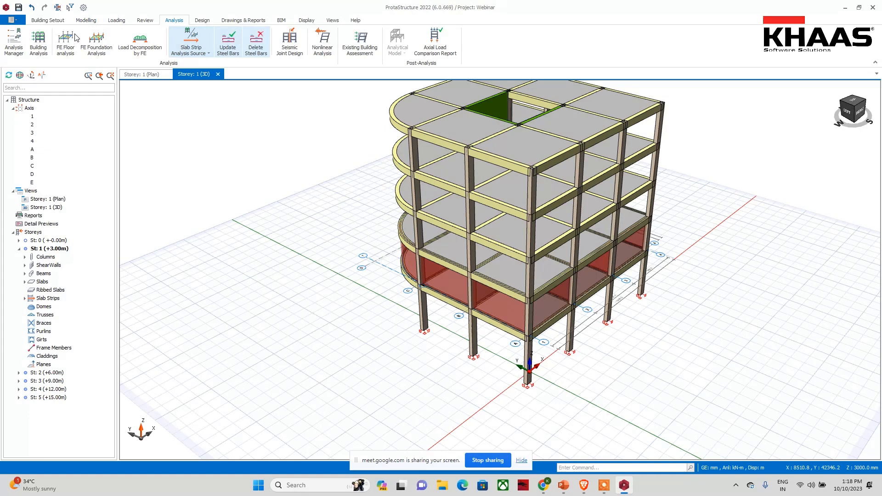
click(45, 52)
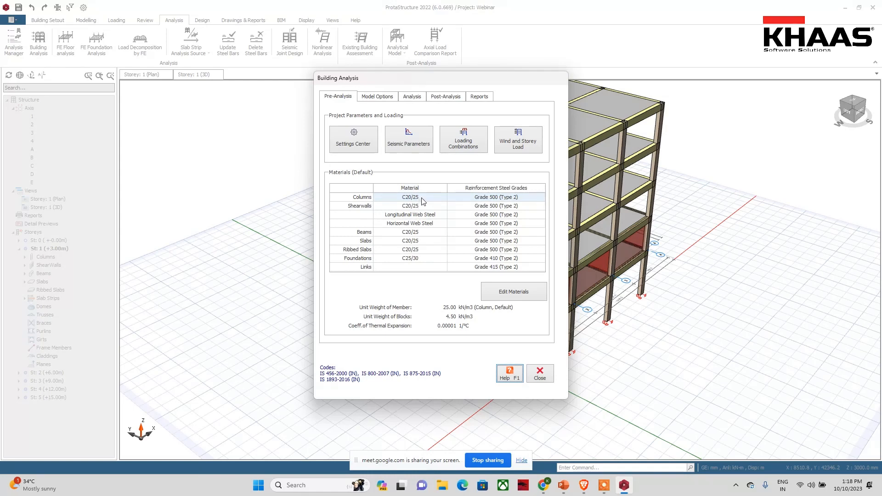
click(502, 298)
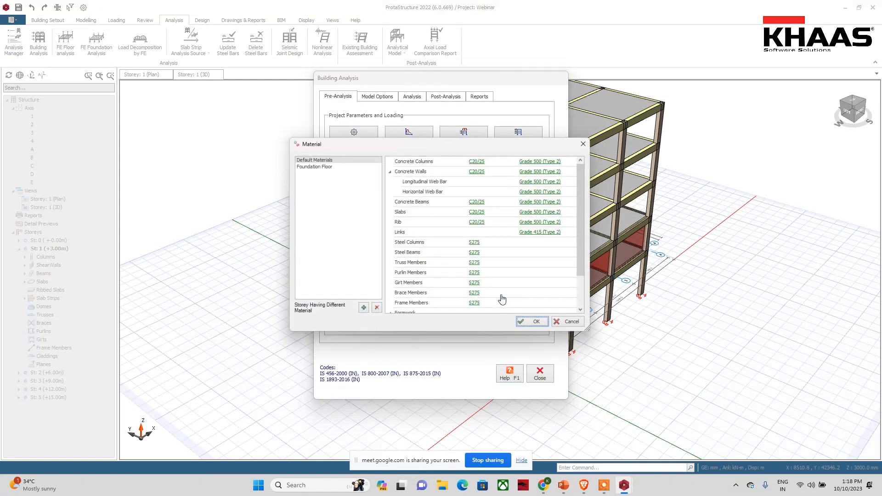
click(475, 160)
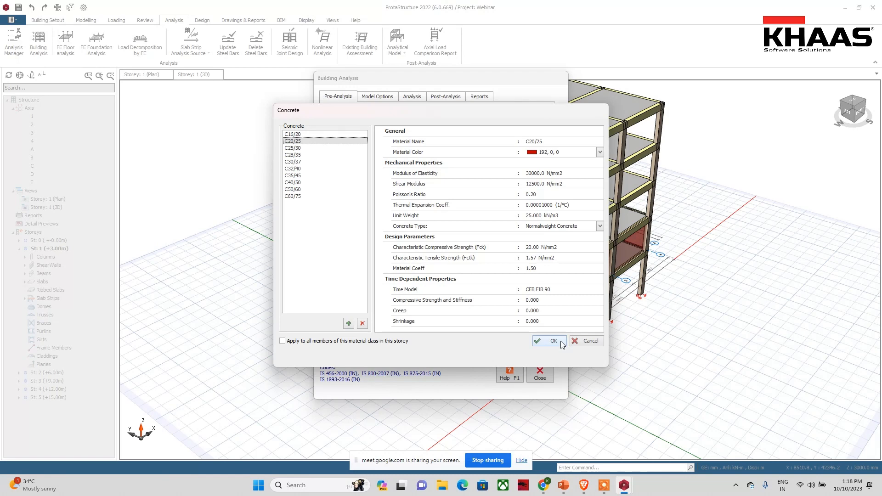
click(545, 248)
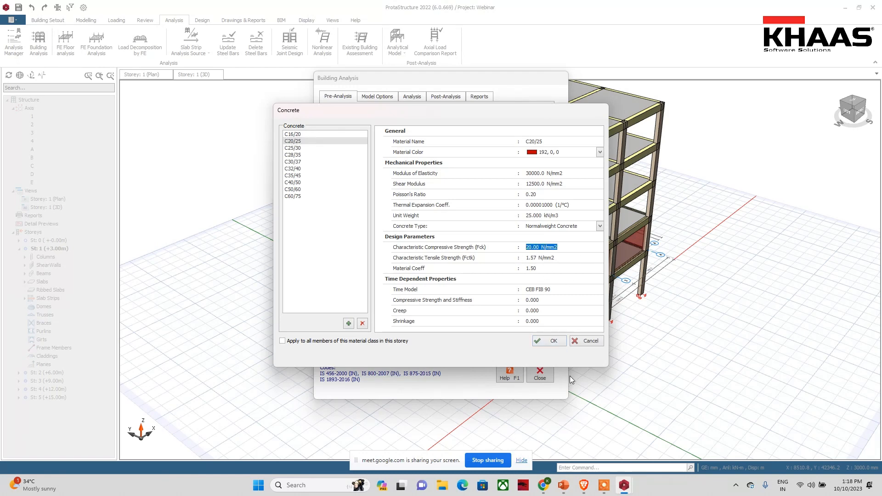
click(586, 341)
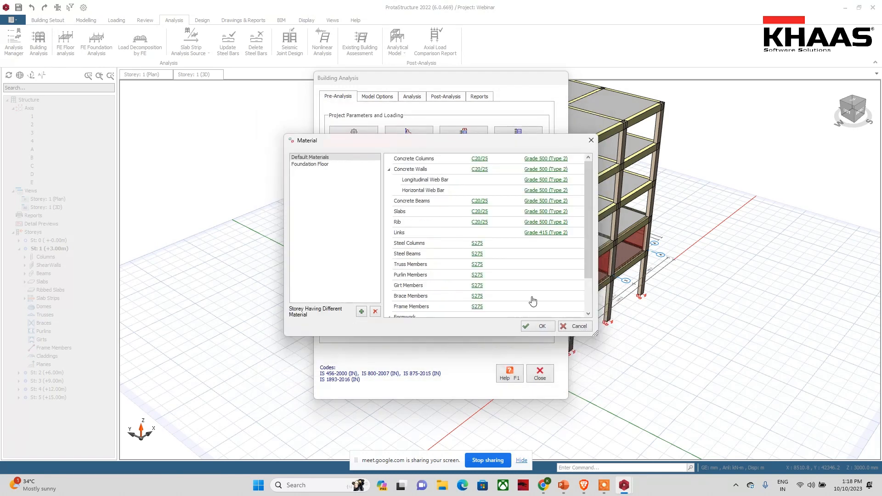
click(553, 159)
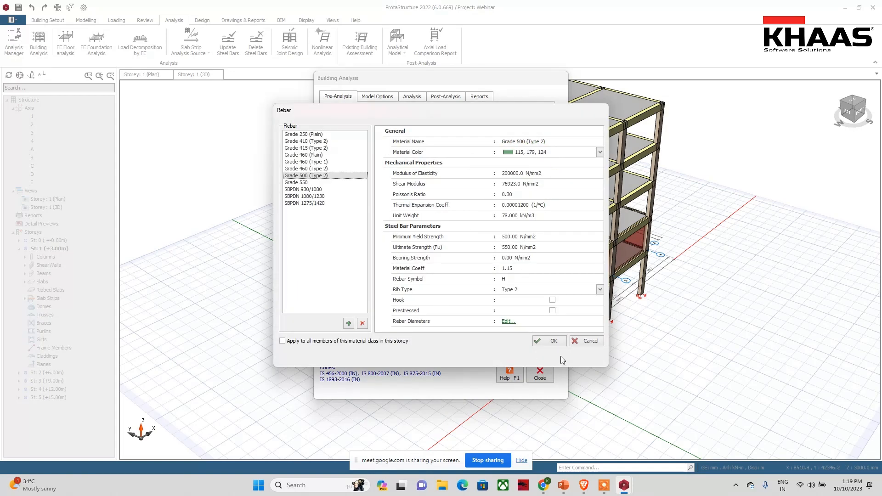
click(580, 340)
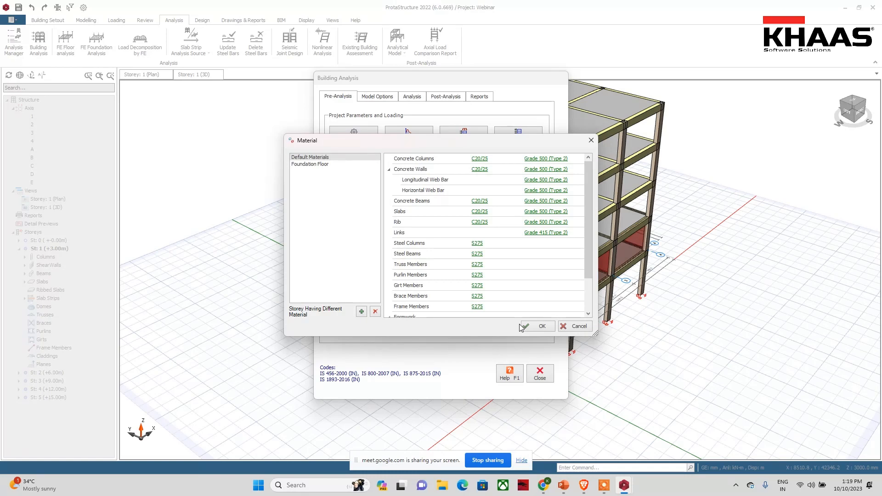
click(534, 326)
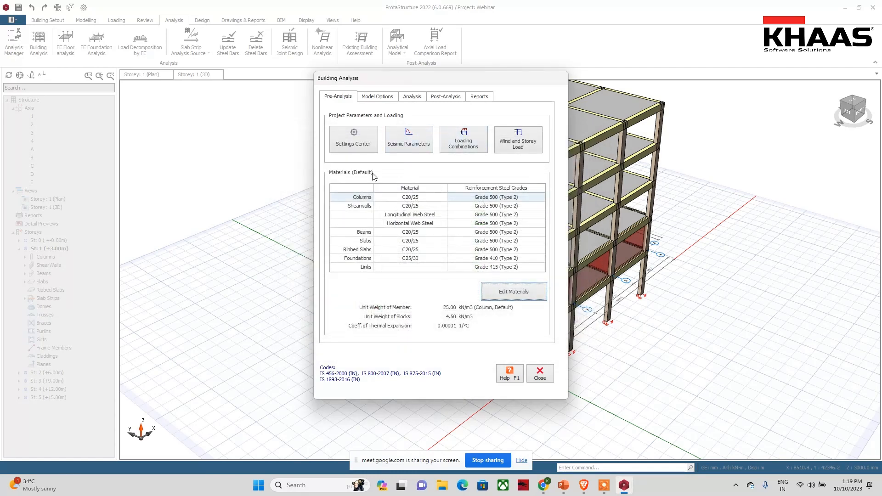
Run the building model check on all storeys with every check enabled and close the check dialog
click(403, 96)
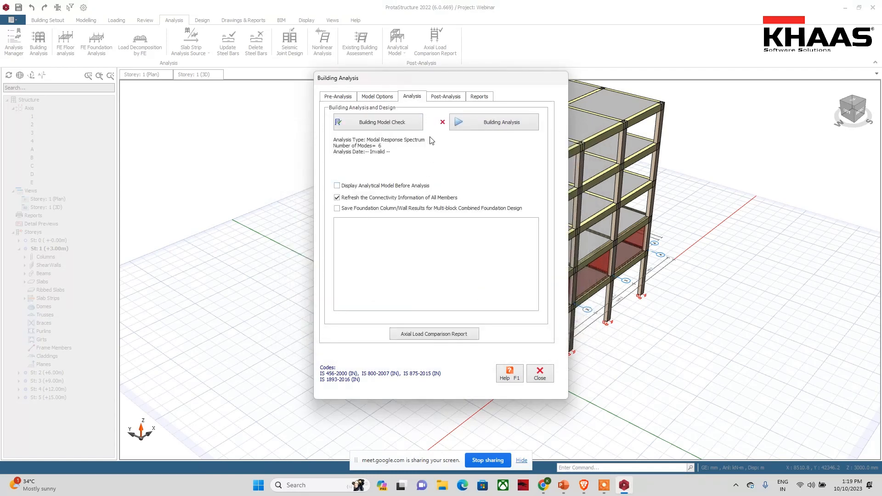
click(375, 121)
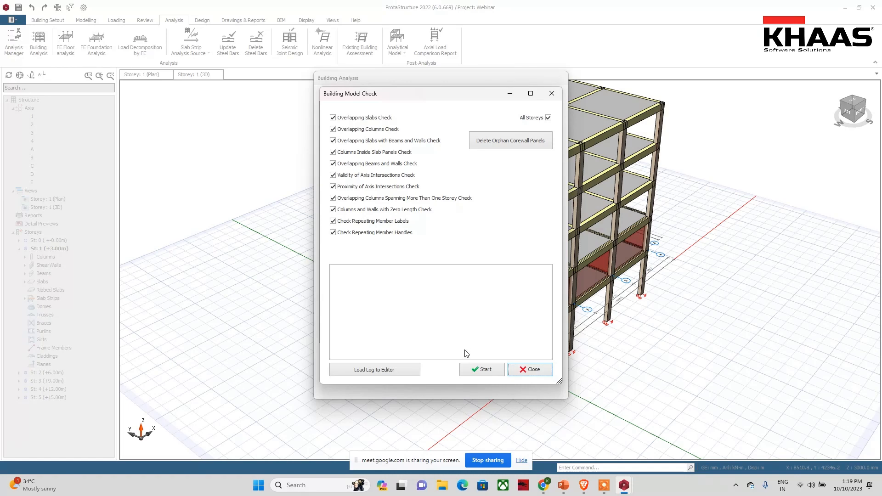
click(480, 372)
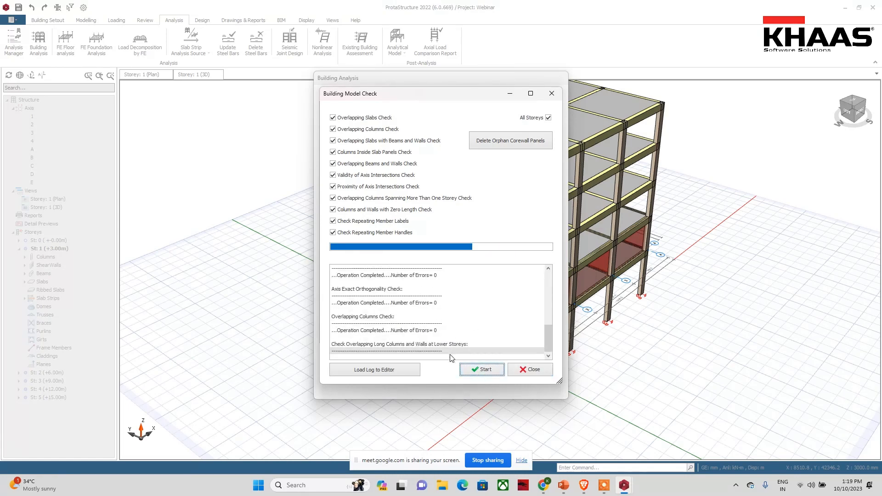
click(521, 372)
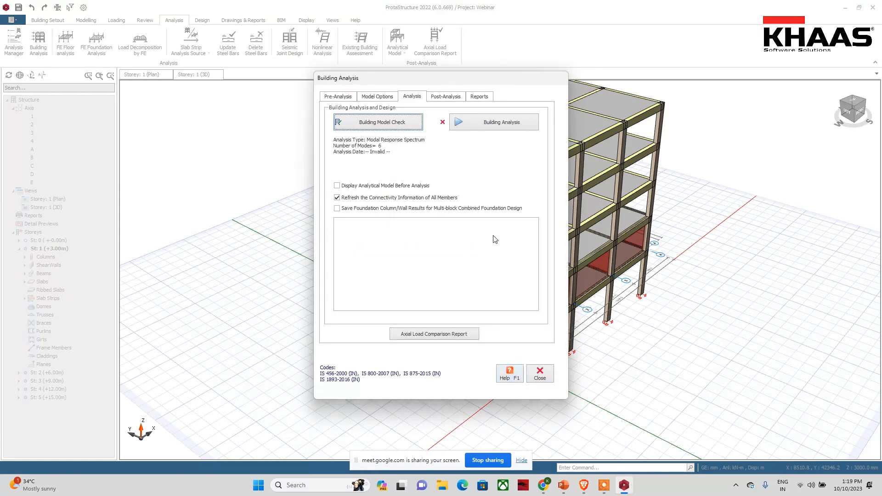
Run the building analysis without any batch reinforcement or steel design, then dismiss the summary report and close the analysis dialog
click(490, 127)
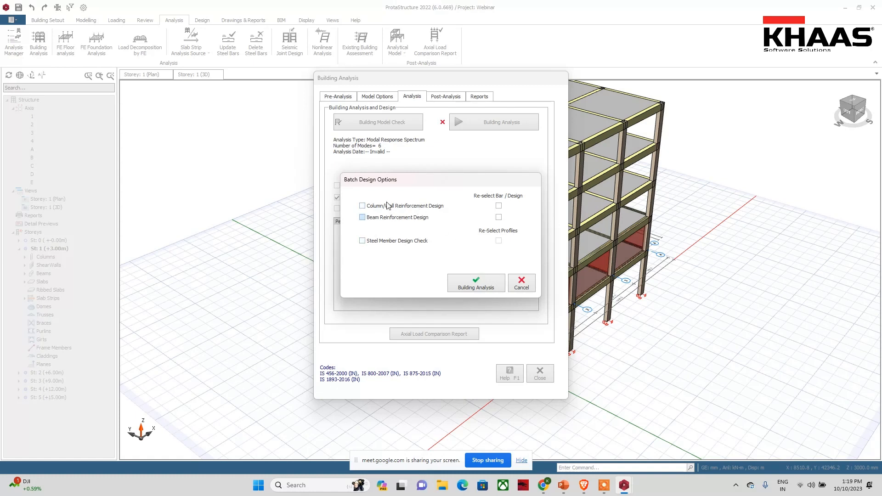
click(476, 284)
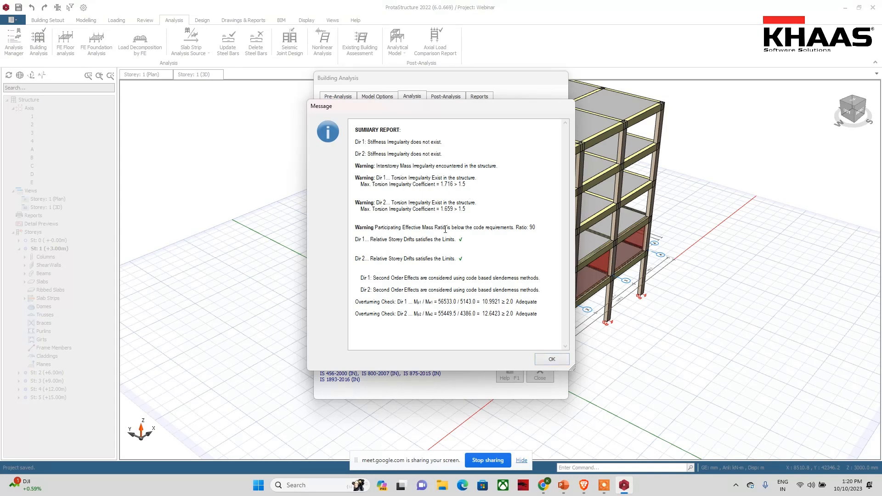
click(553, 359)
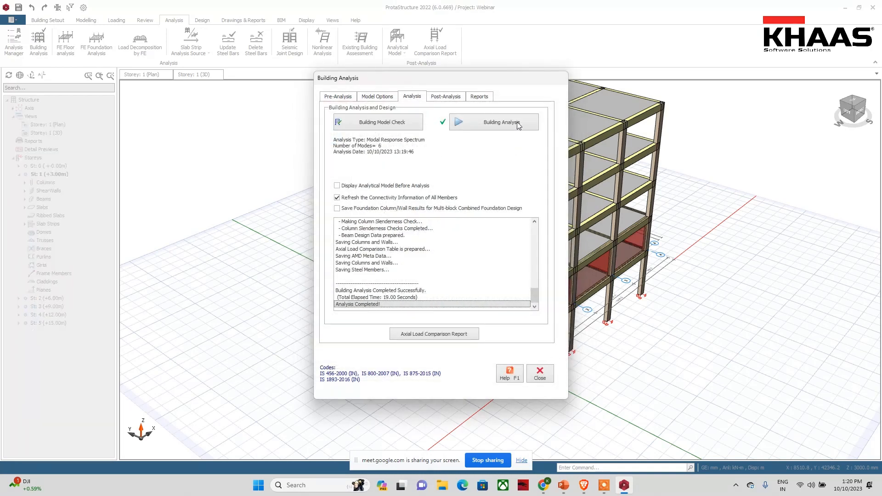
click(540, 373)
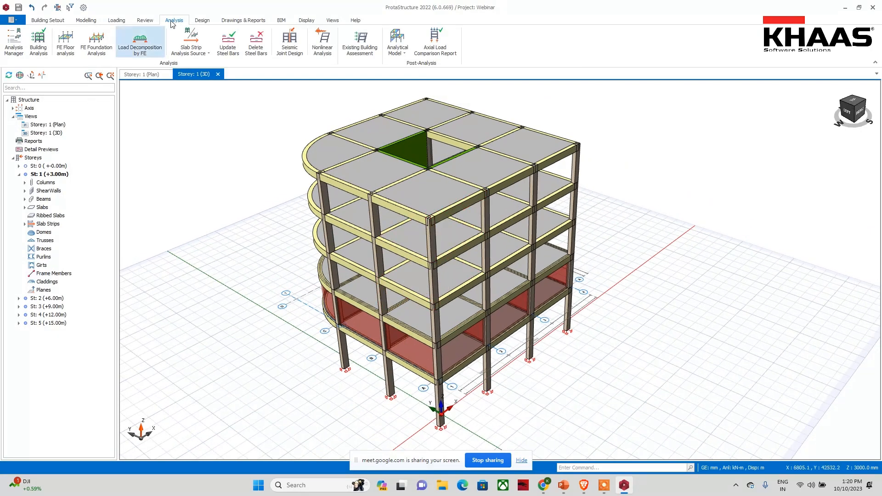
Open the post-analysis analytical model and view its displacements under the D+L combination (1.5D + 1.5L)
click(393, 46)
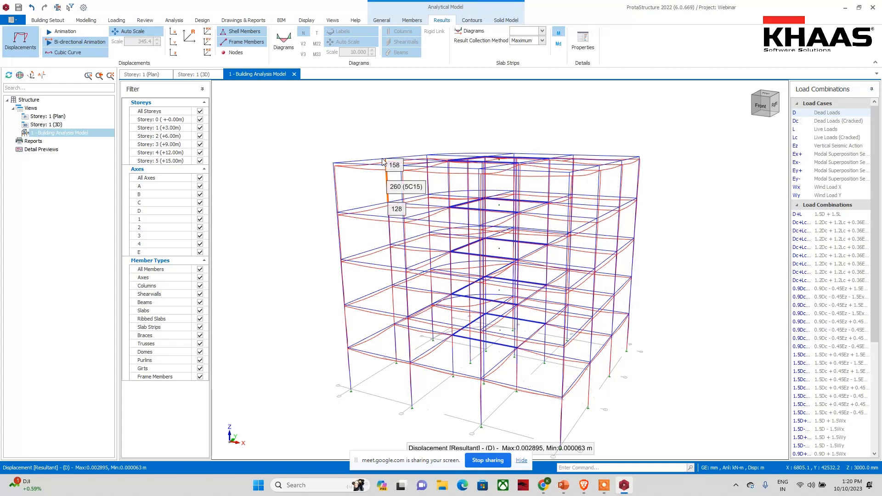
middle_drag(627, 294, 662, 294)
click(822, 215)
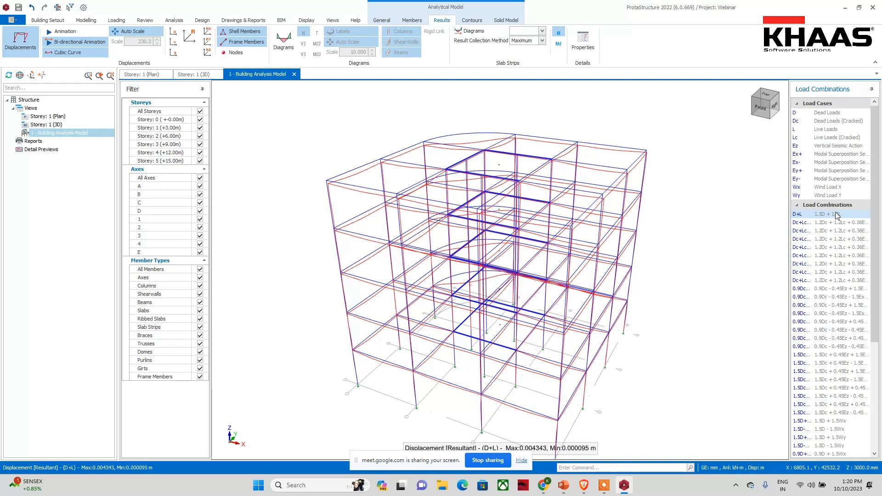
Show the member force diagrams for D+L and examine axial force N, moment M33 and shear V2 throughout the frame
click(296, 48)
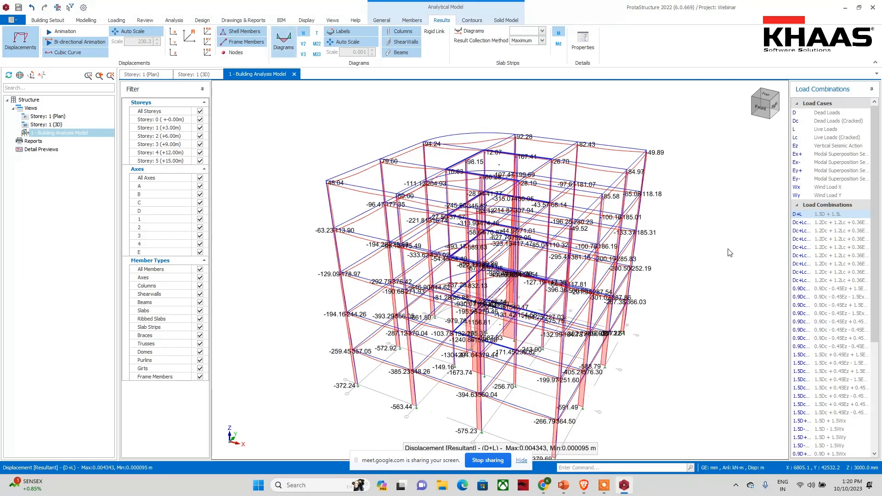
middle_drag(474, 294, 487, 257)
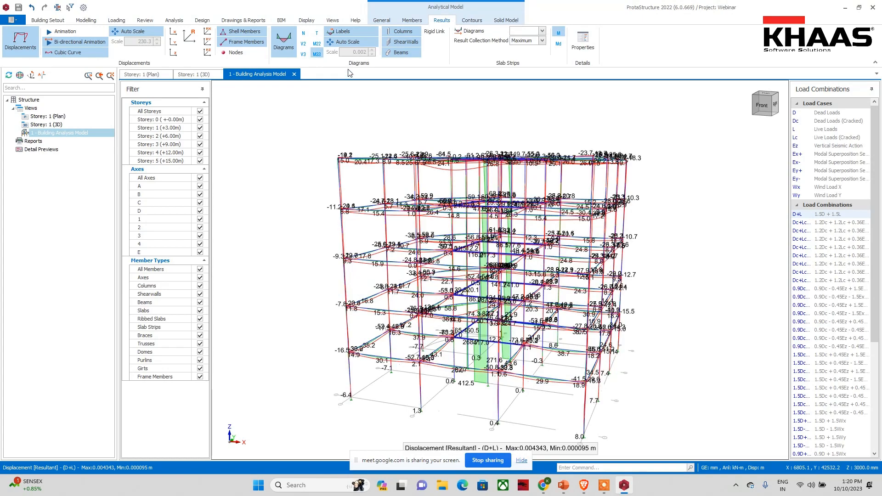
middle_drag(566, 223, 506, 259)
scroll(383, 283, up, 2)
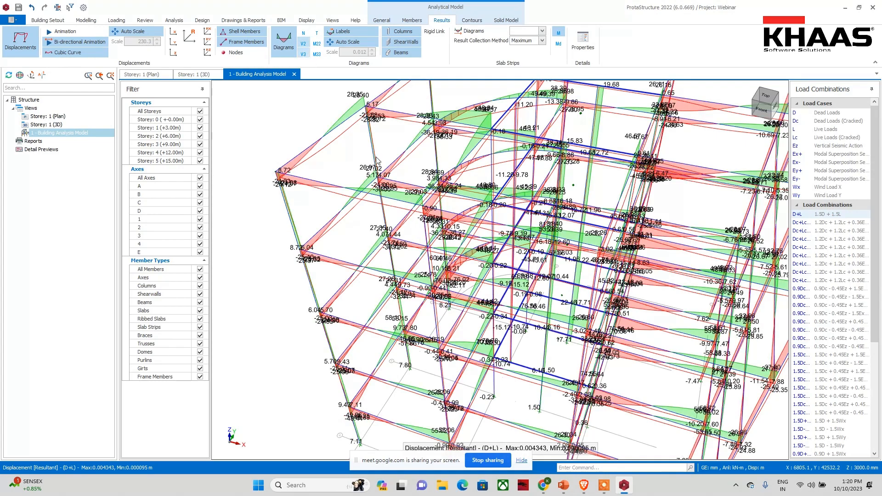
scroll(400, 197, down, 3)
mouse_move(399, 197)
middle_down()
mouse_move(487, 183)
mouse_move(507, 272)
middle_up()
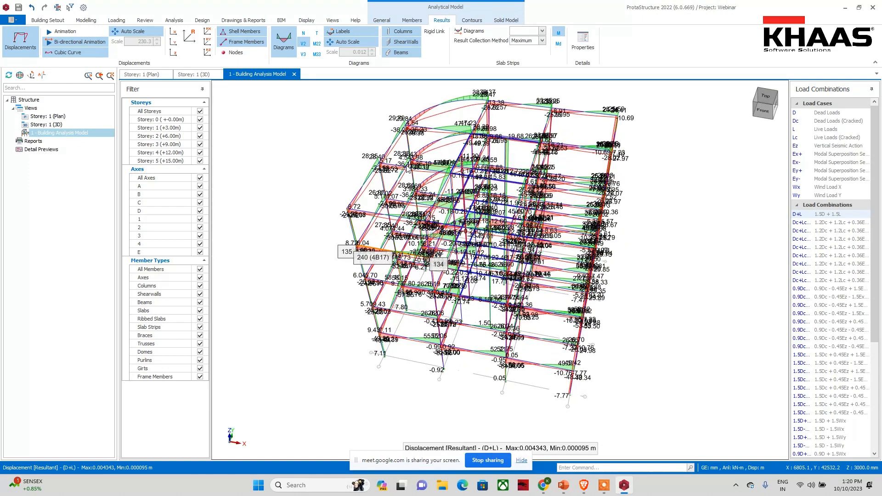
Return the member diagrams to axial force N, inspect the columns, and turn the diagrams off
click(304, 34)
middle_drag(414, 258, 391, 278)
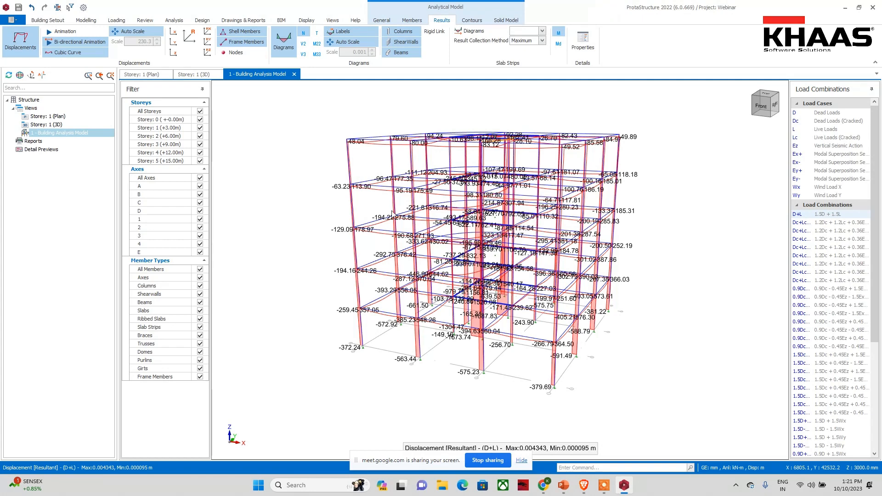
middle_drag(418, 194, 408, 209)
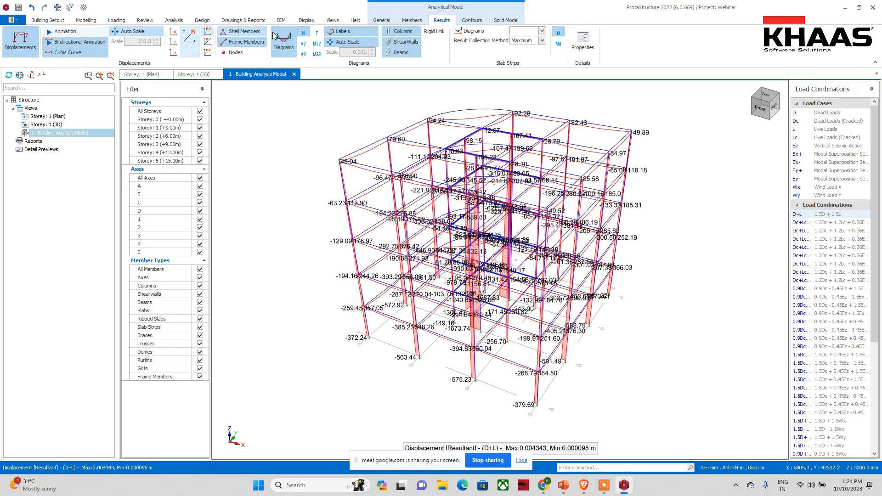
click(284, 40)
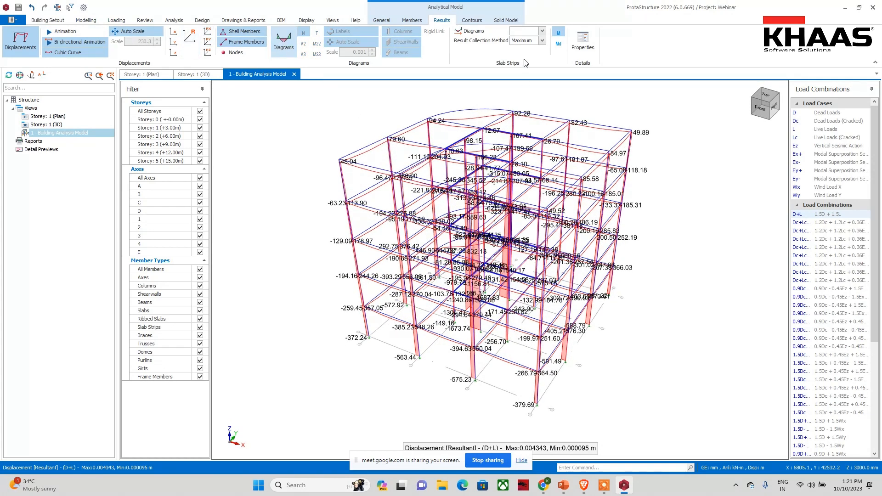
Rerun the building analysis with column/wall and beam reinforcement design enabled, re-selecting bars for both
click(174, 20)
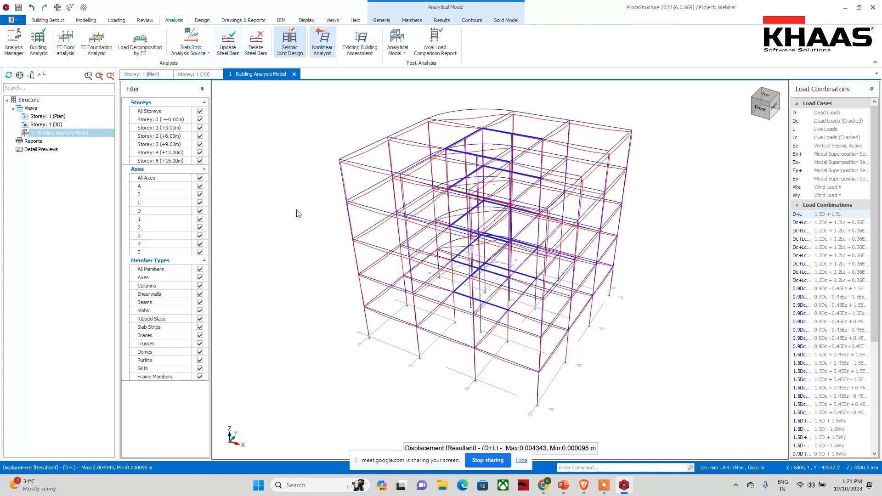
click(39, 43)
click(423, 97)
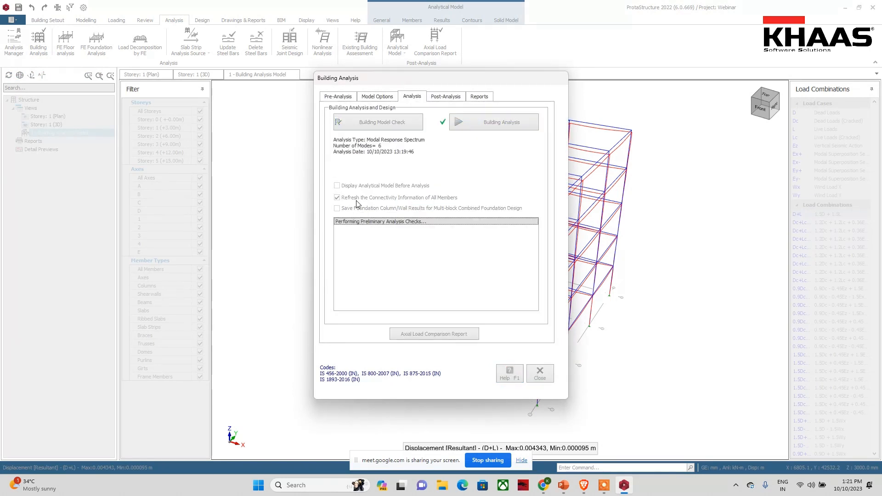
click(377, 217)
click(391, 205)
click(498, 206)
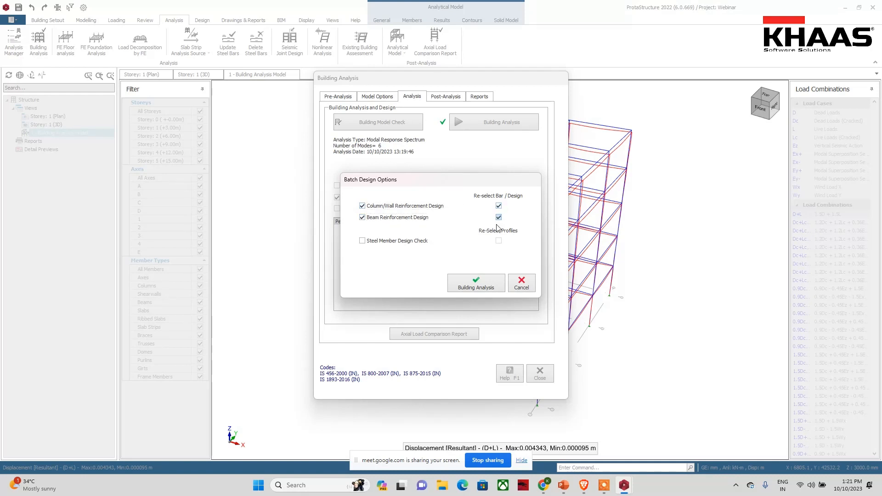
click(476, 283)
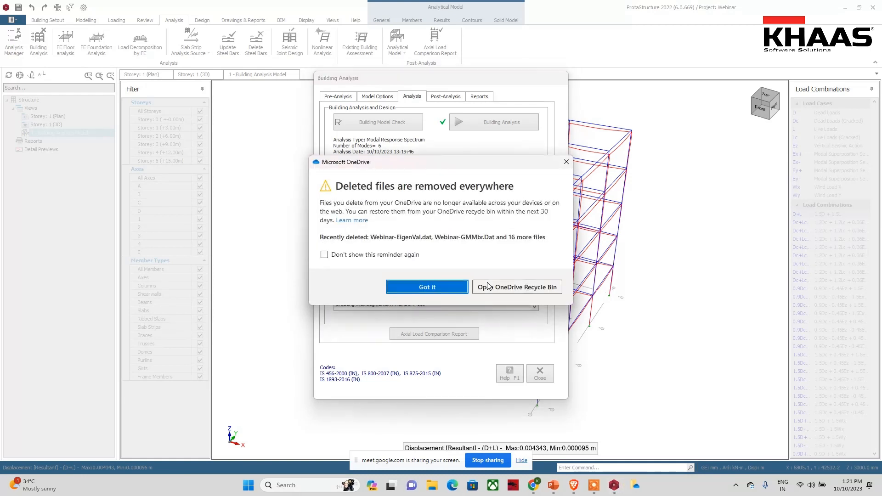
Dismiss the OneDrive reminder, reassign the default rebar pattern to all axes, and close the summary report and analysis dialog
click(566, 163)
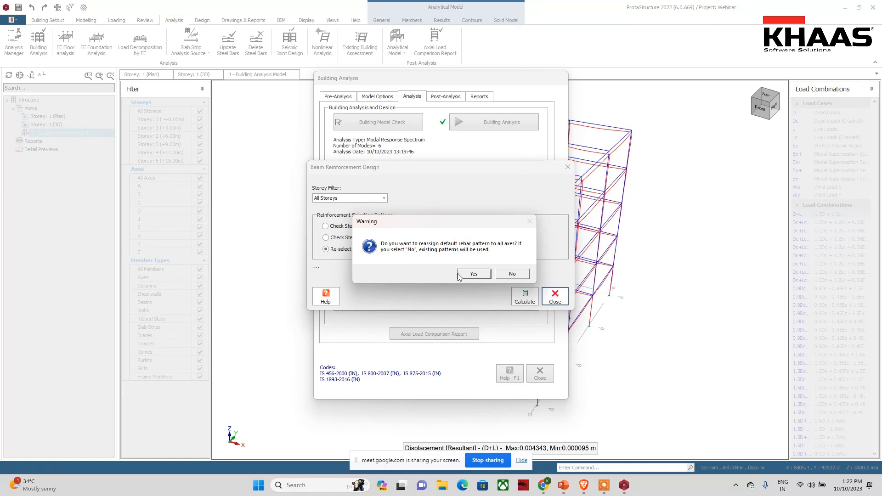
click(461, 274)
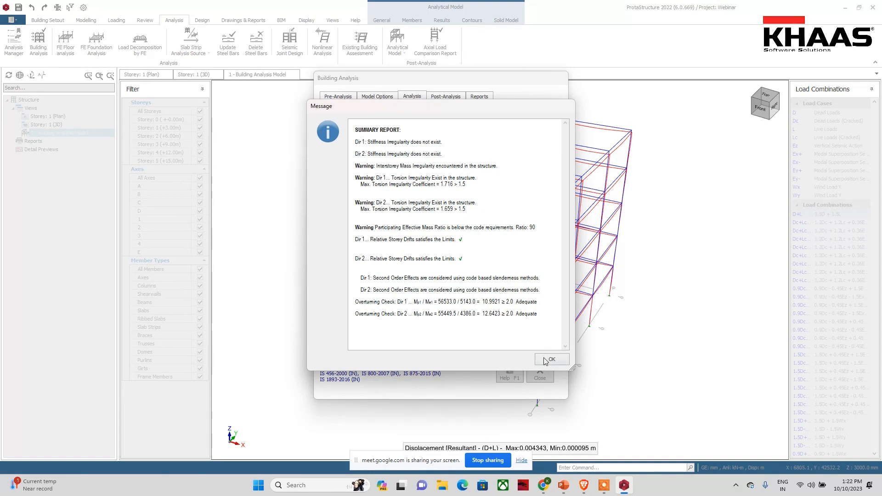
click(546, 360)
click(550, 377)
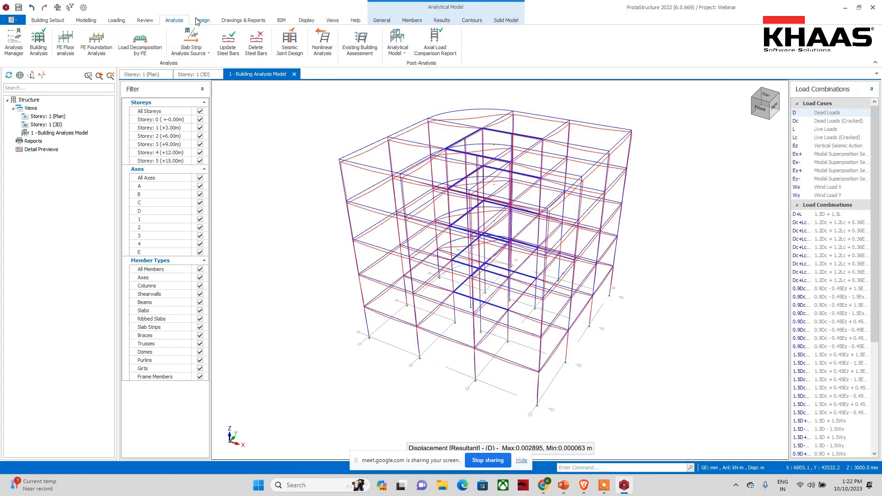
Close the building analysis model view and colour the 3D building by design status to review all members
click(144, 22)
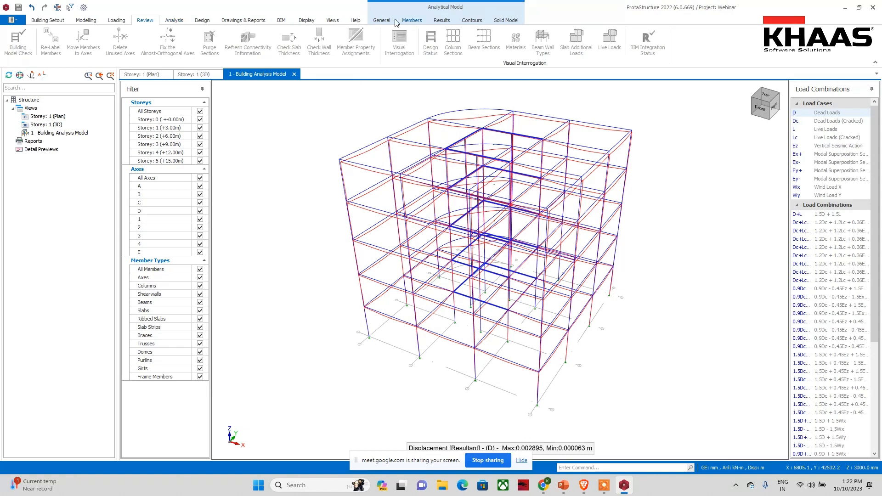
click(412, 21)
click(471, 20)
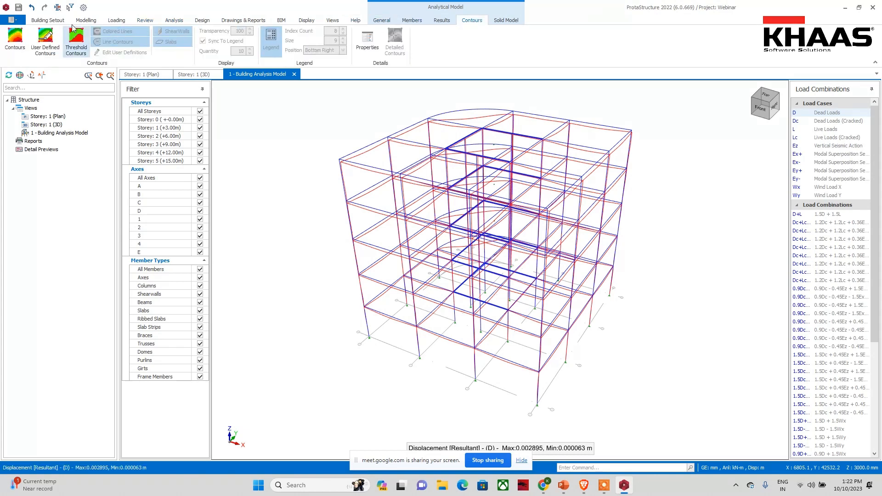
click(75, 19)
click(294, 74)
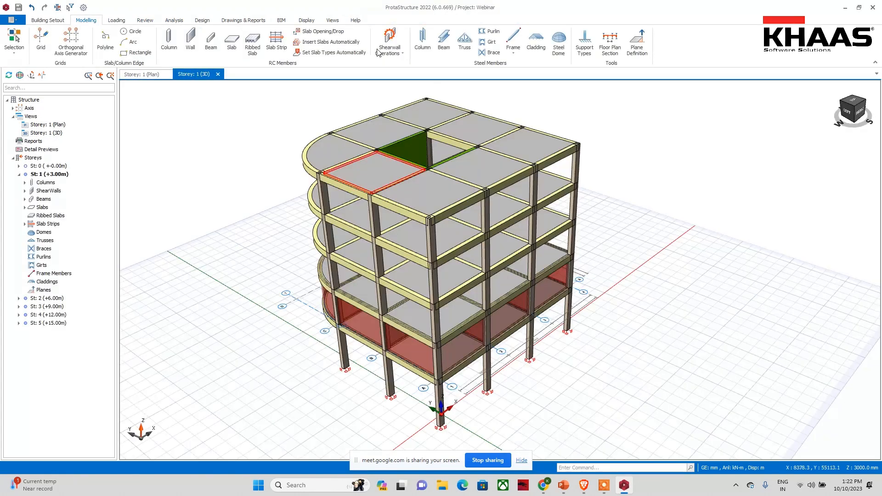
click(145, 20)
click(430, 42)
mouse_move(634, 260)
middle_down()
mouse_move(656, 262)
mouse_move(646, 272)
mouse_move(647, 323)
middle_up()
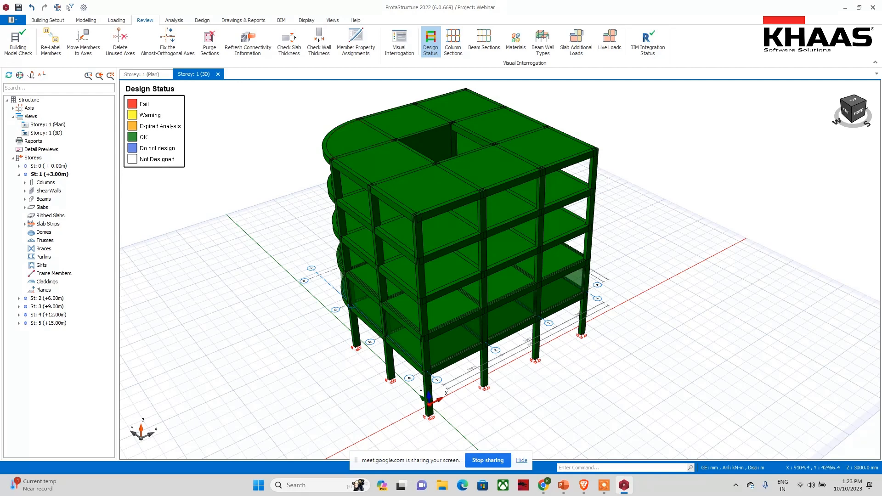
Open the column reinforcement design and bring up the detailed design of column 1C1 on storey 1
click(174, 20)
click(195, 21)
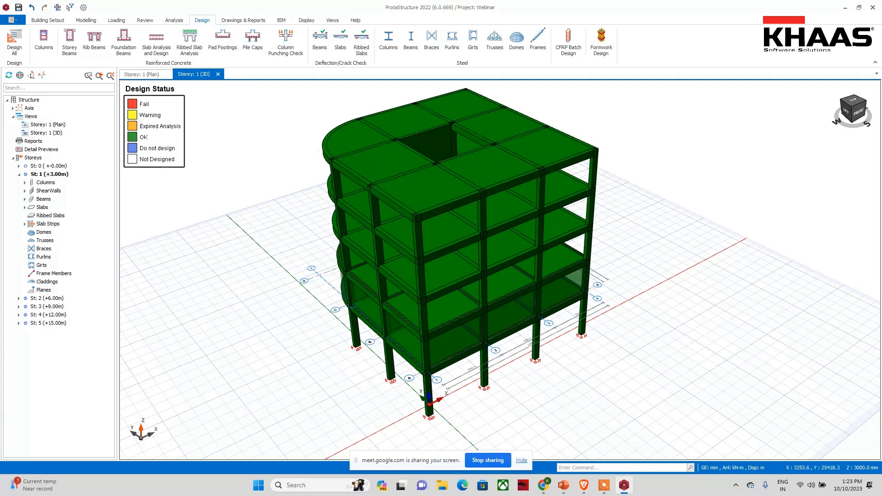
click(44, 46)
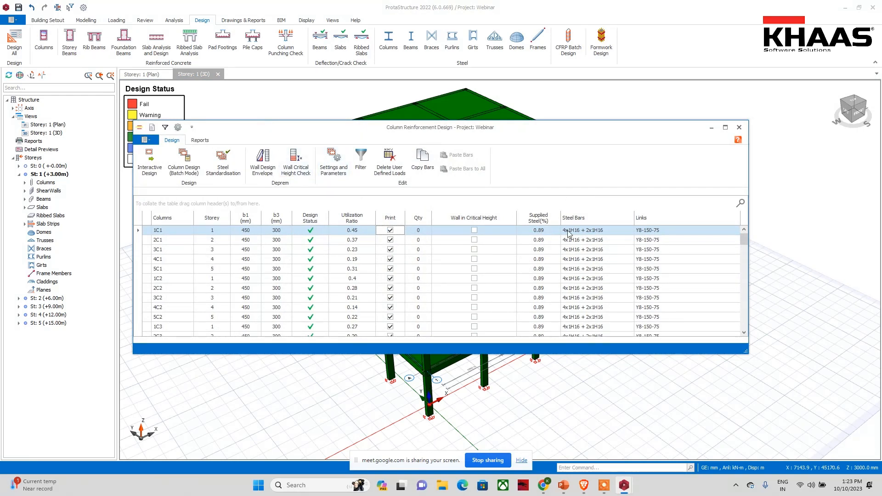
double_click(624, 228)
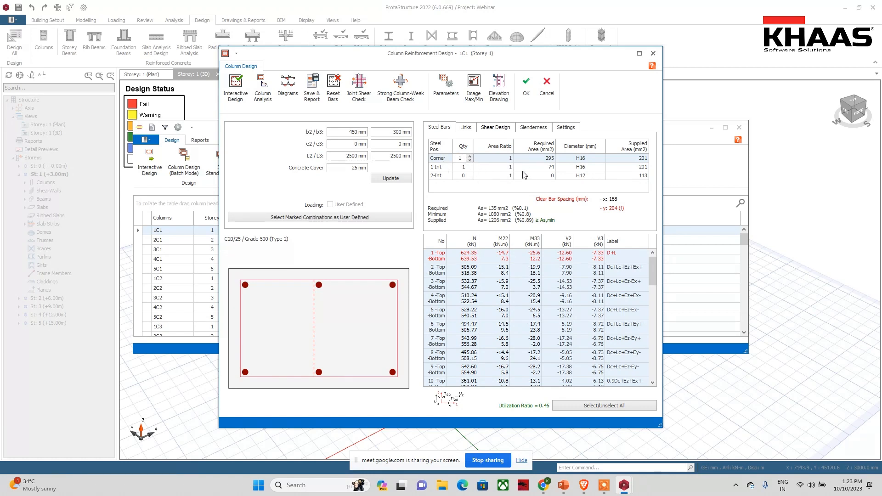
Try H12 bars for the corner and intermediate steel positions of column 1C1
click(579, 158)
click(601, 158)
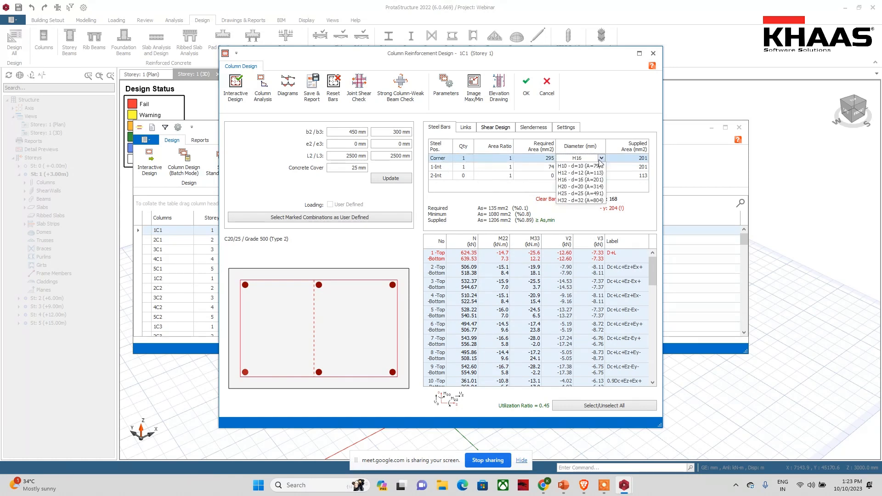
click(597, 171)
click(595, 168)
click(580, 183)
click(580, 176)
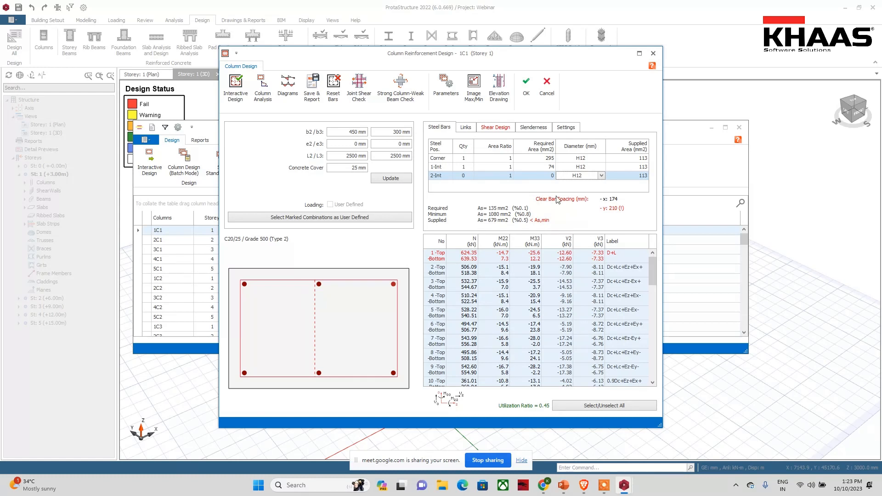
drag(348, 133, 367, 130)
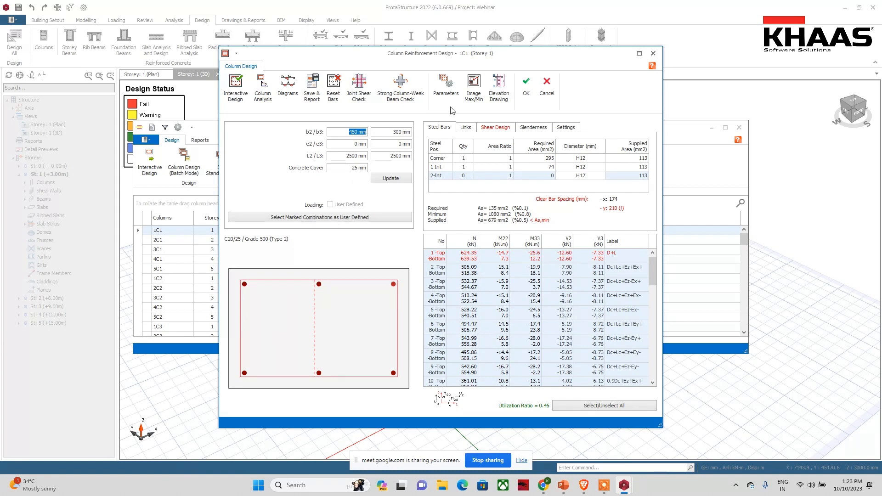
Examine column 1C1's force and moment diagrams for the envelope and several load combinations, ending with 0.9Dc+Ez-Ey+
click(285, 89)
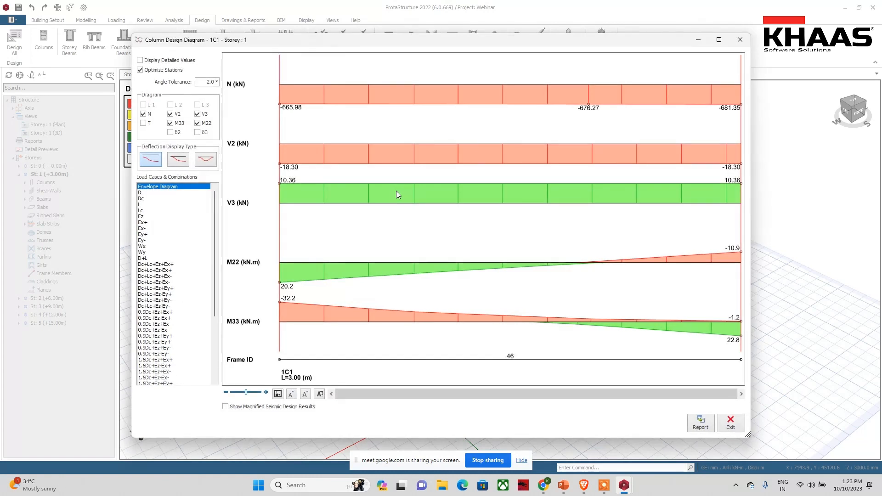
click(142, 271)
click(148, 306)
click(151, 336)
click(152, 235)
click(165, 294)
click(164, 312)
click(164, 342)
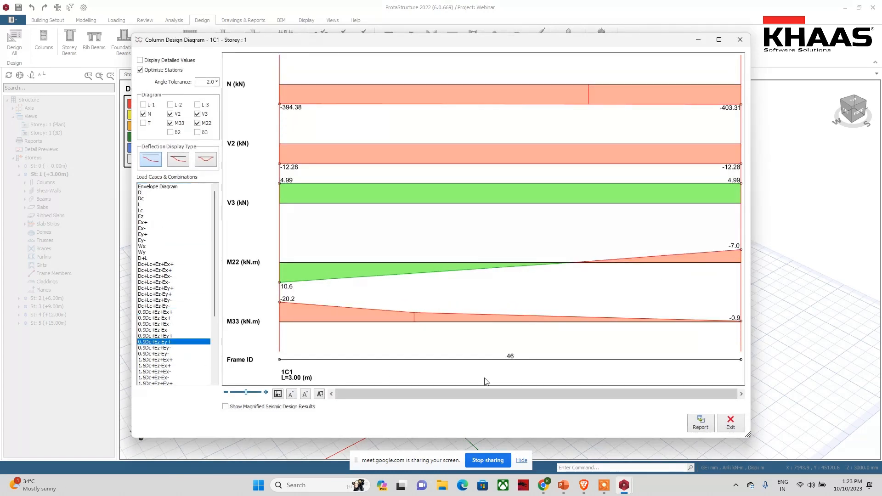
click(724, 422)
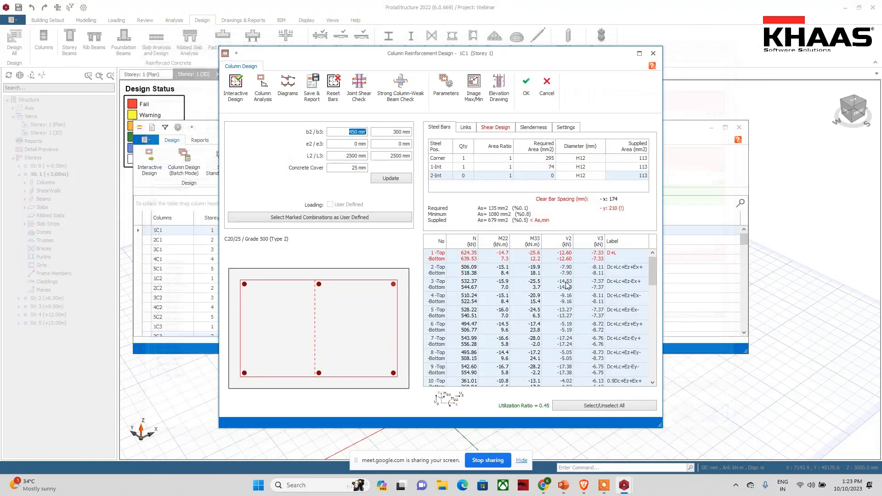
Examine the interaction diagrams of column 1C1 and close the column reinforcement design
click(263, 87)
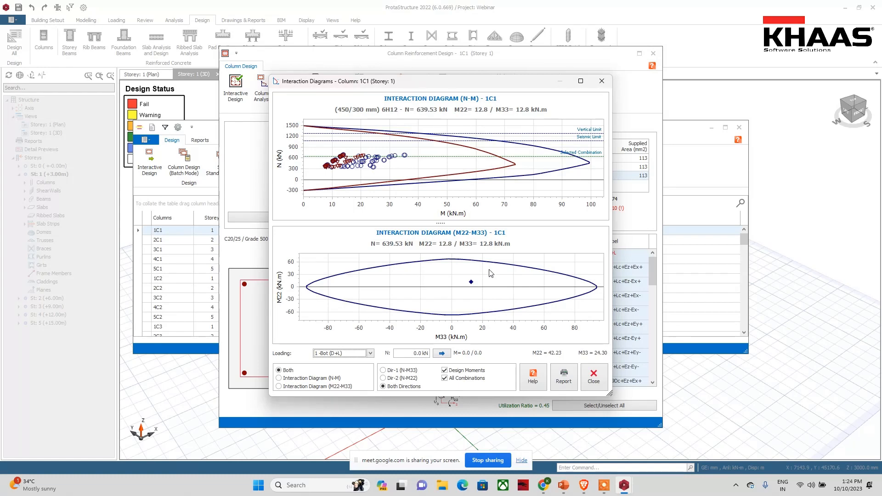
click(594, 377)
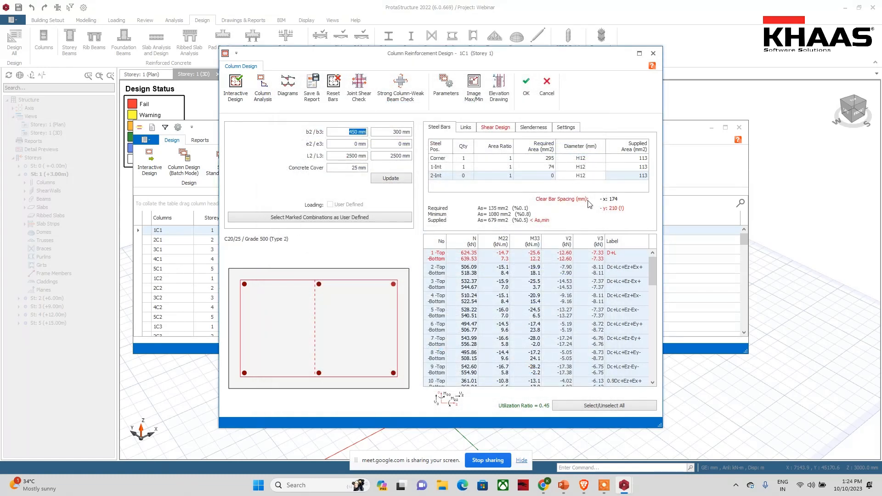
click(526, 88)
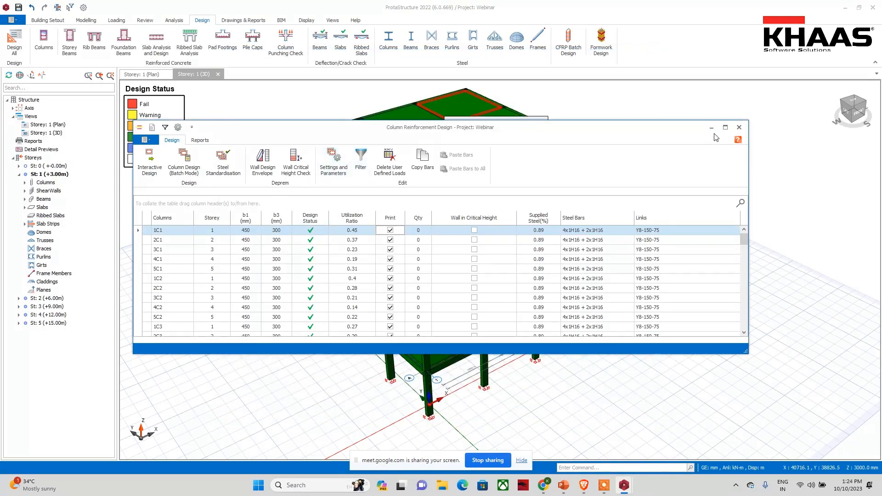
click(738, 128)
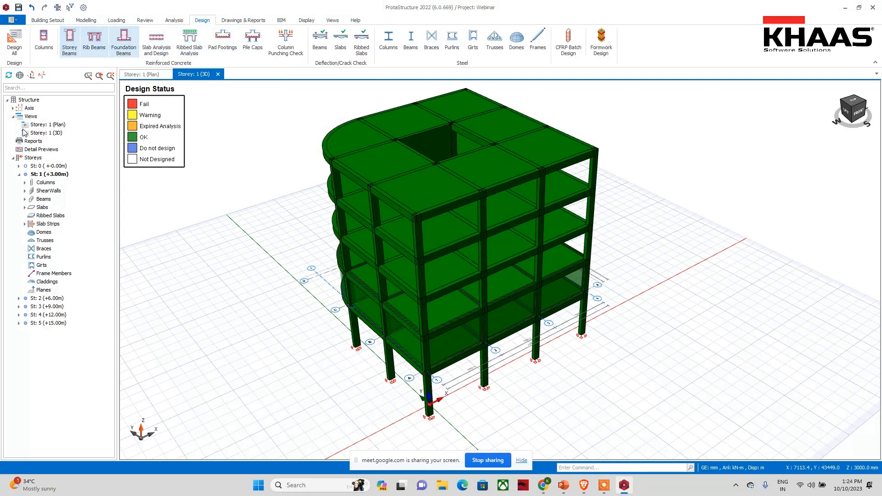
Select all members in the storey 0 plan and filter the selection down to columns only
click(139, 75)
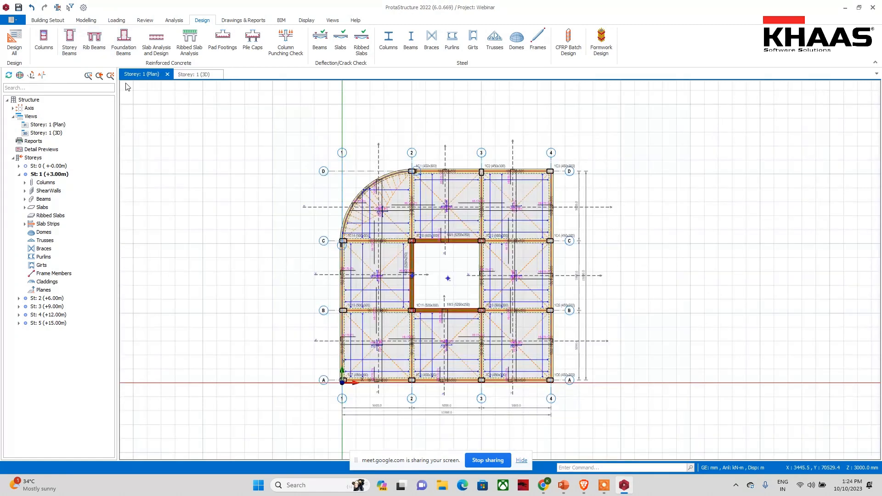
double_click(54, 166)
middle_drag(238, 270, 227, 248)
drag(216, 109, 616, 415)
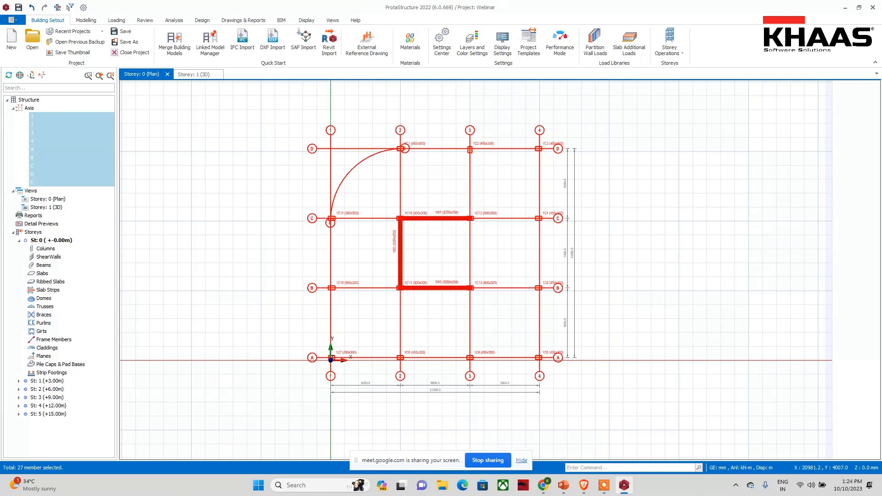
right_click(586, 197)
click(624, 203)
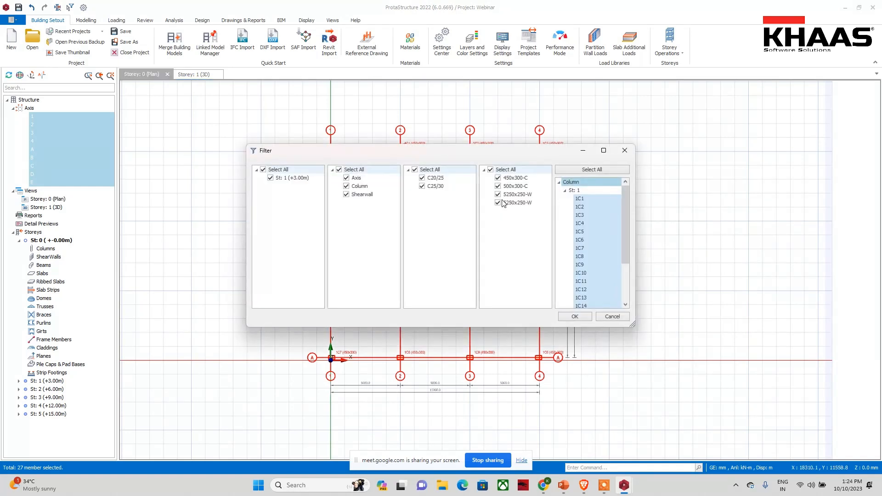
click(346, 177)
click(346, 186)
click(346, 194)
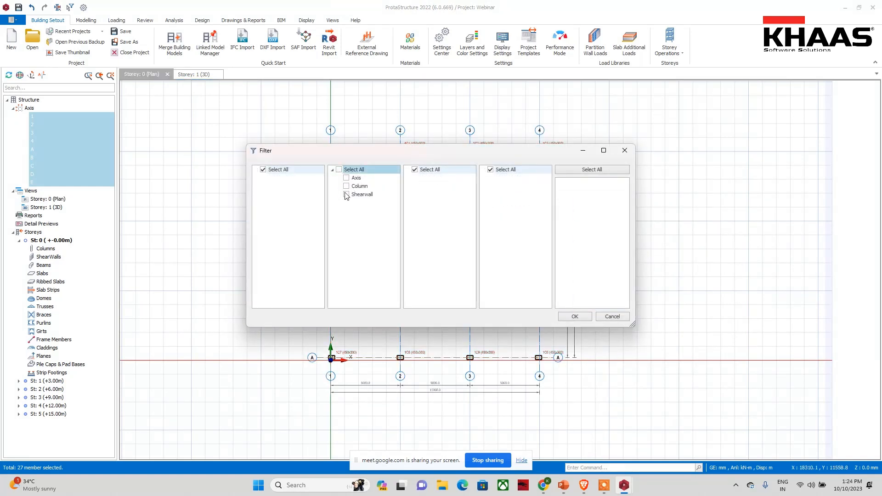
click(346, 186)
click(575, 317)
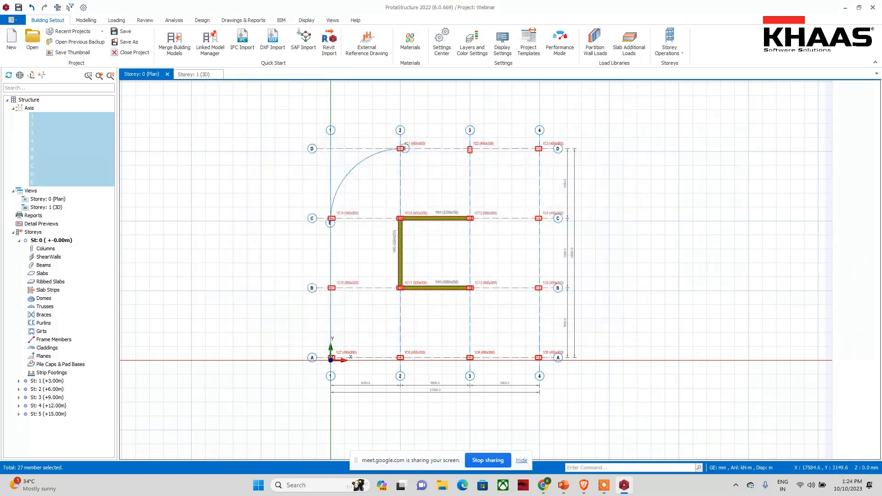
Start pad footings for the selected columns and set the foundation minimum, maximum and distribution steel bar sizes to Y10
right_click(605, 259)
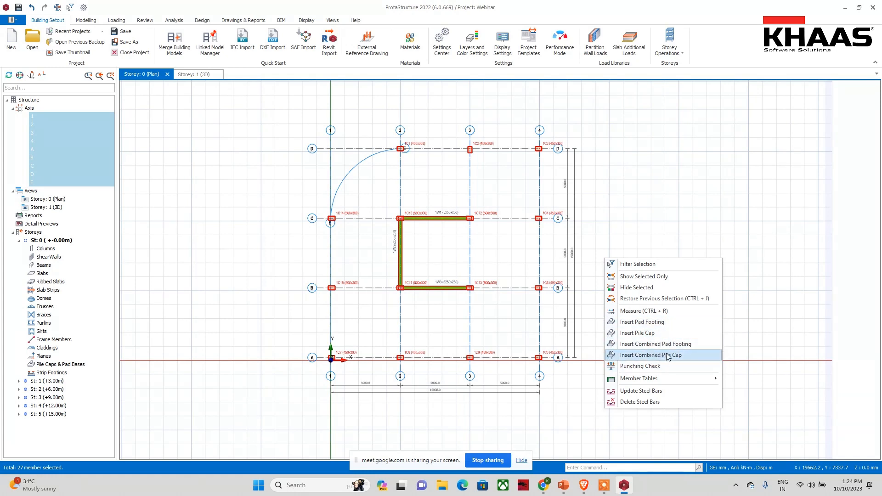
click(650, 325)
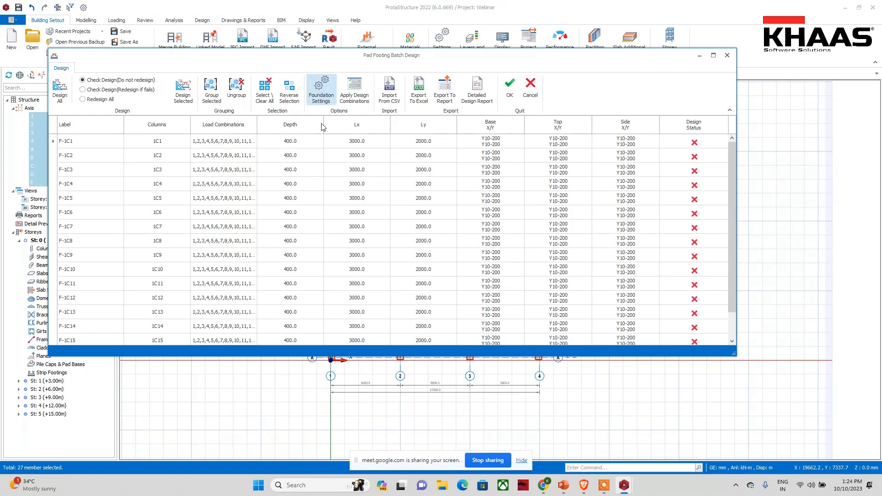
click(323, 96)
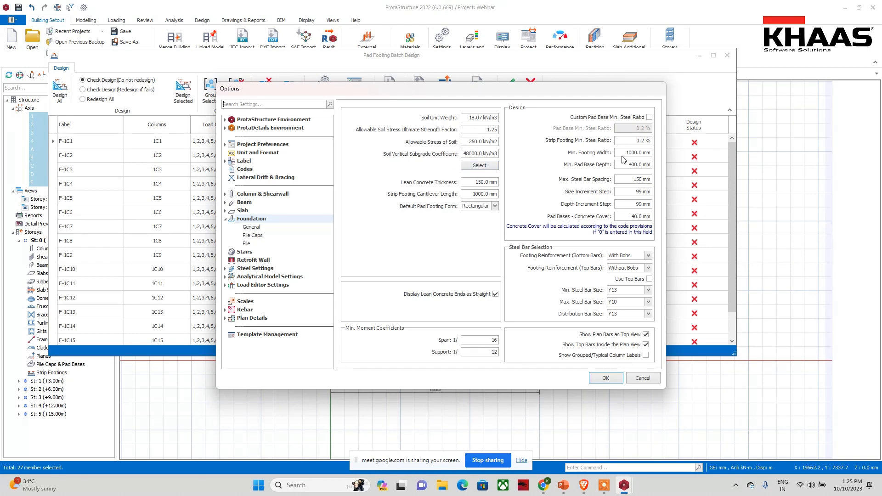
click(625, 290)
click(623, 298)
click(628, 301)
click(615, 310)
click(647, 314)
click(618, 322)
click(241, 203)
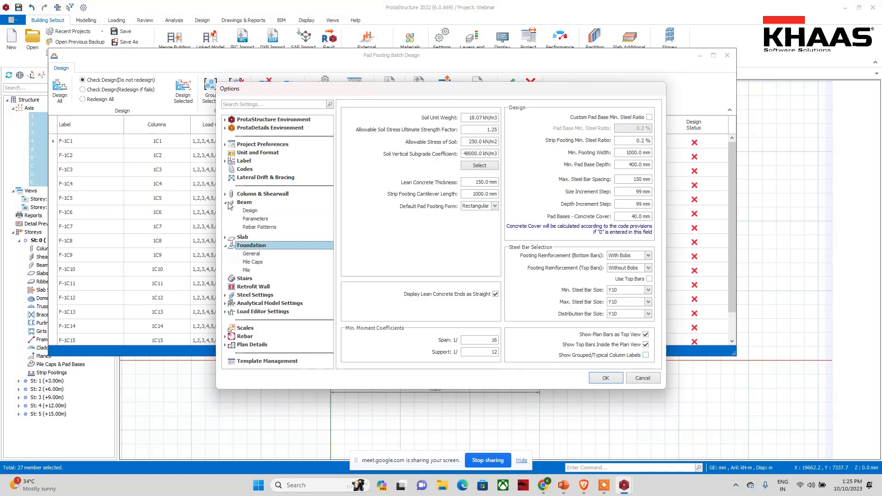
click(226, 201)
click(227, 201)
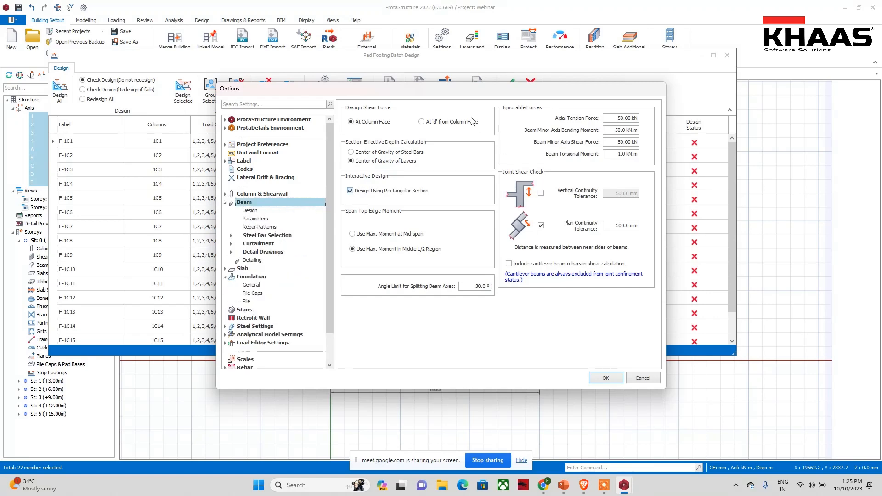
click(606, 378)
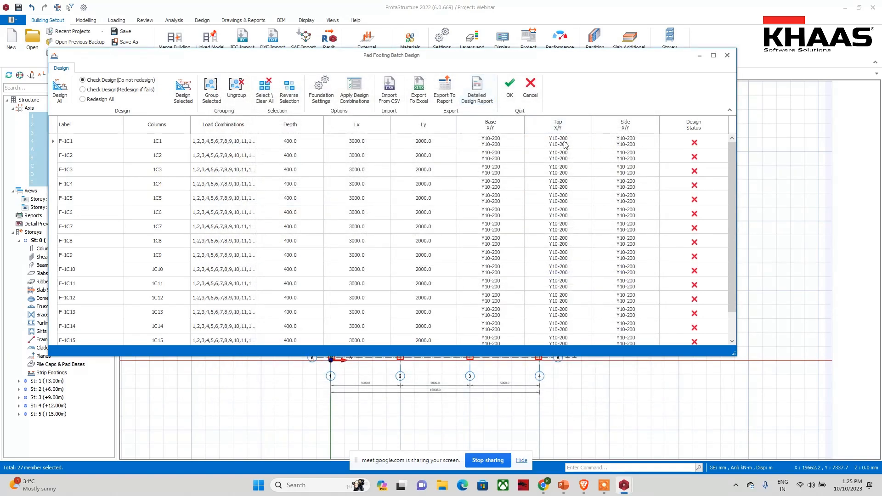
Design all pad footings, insert them under the columns, and inspect them from below in the 3D view
click(62, 101)
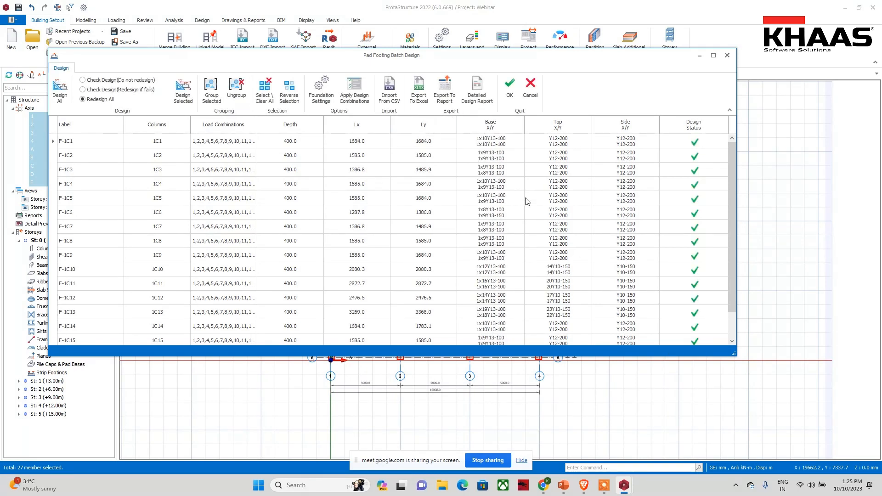
click(510, 87)
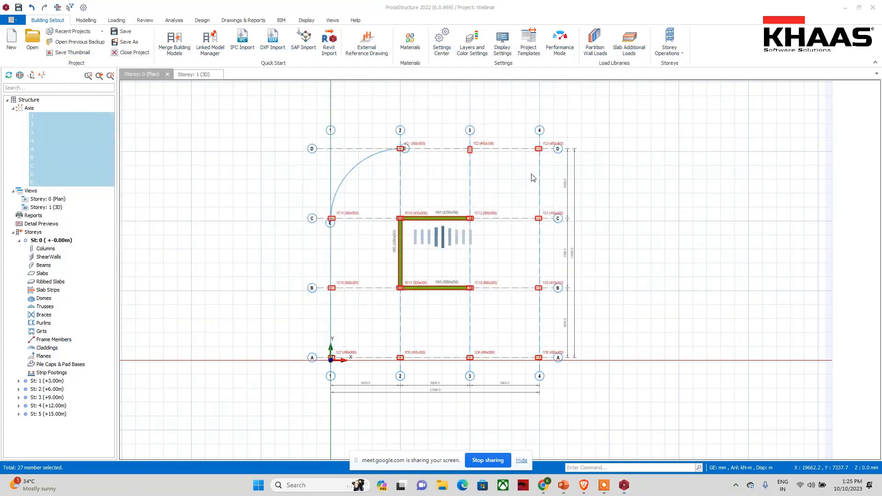
click(194, 77)
middle_drag(413, 363, 459, 354)
scroll(498, 368, up, 3)
scroll(441, 349, down, 2)
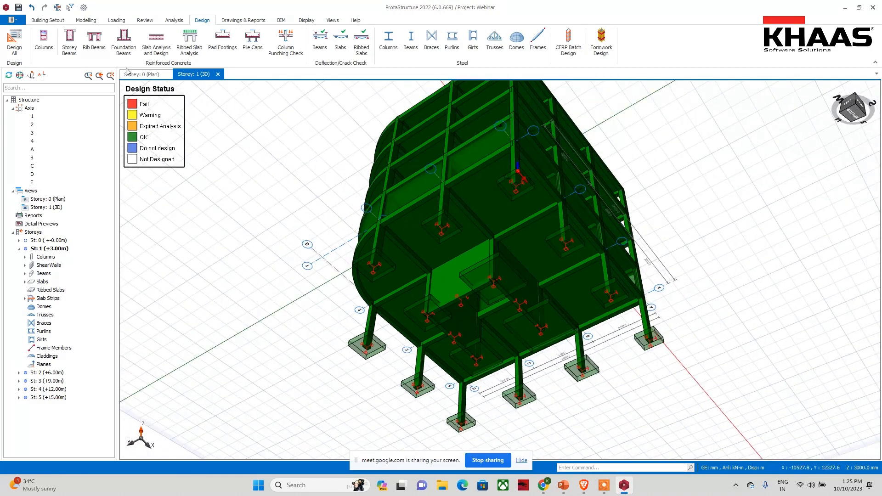
Delete the pad footings F-1C10, F-1C12, F-1C13 and F-1C11 around the core walls in the storey 0 plan
double_click(47, 241)
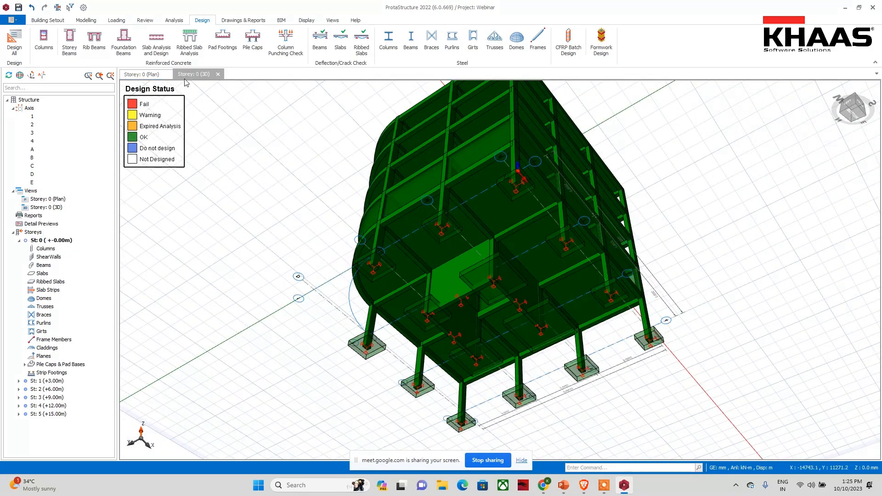
click(142, 74)
scroll(377, 225, up, 3)
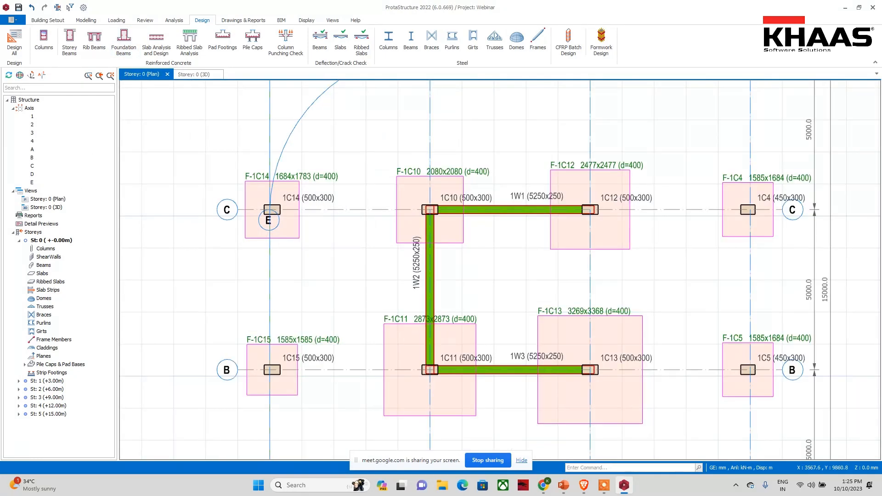
click(453, 183)
click(615, 170)
key(Delete)
click(623, 321)
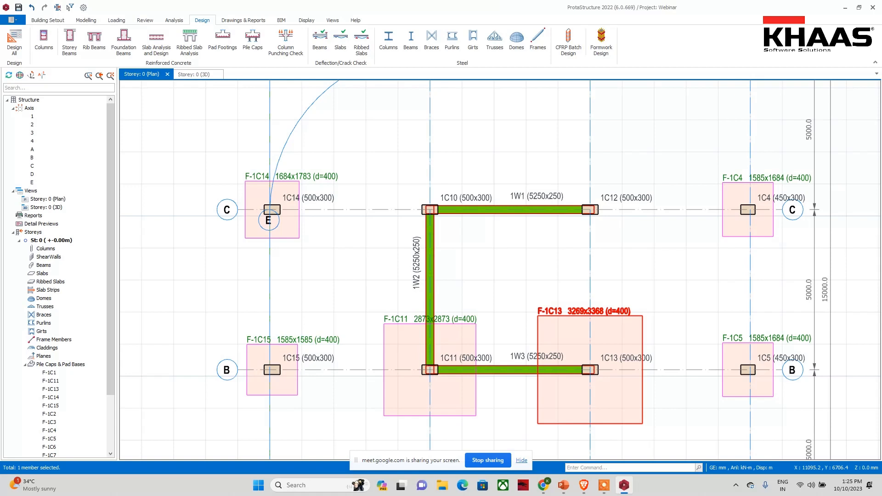
key(Delete)
click(470, 326)
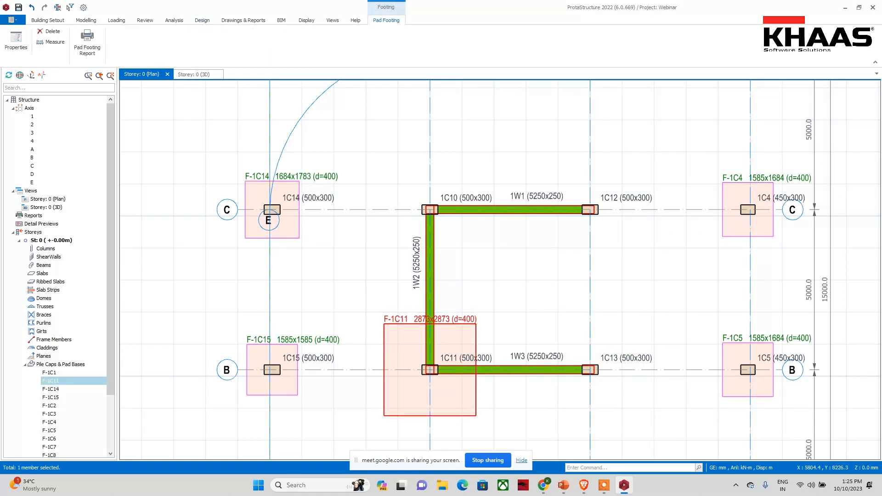
key(Escape)
click(464, 321)
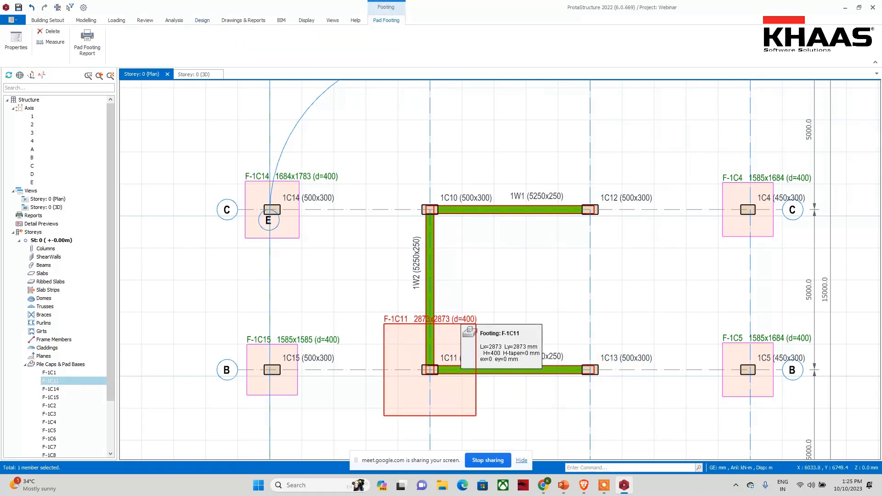
key(Delete)
Select columns 1C10, 1C12, 1C11 and 1C13 and start a combined pad footing for them
click(466, 200)
ctrl+click(609, 202)
ctrl+click(430, 370)
ctrl+click(590, 370)
right_click(485, 194)
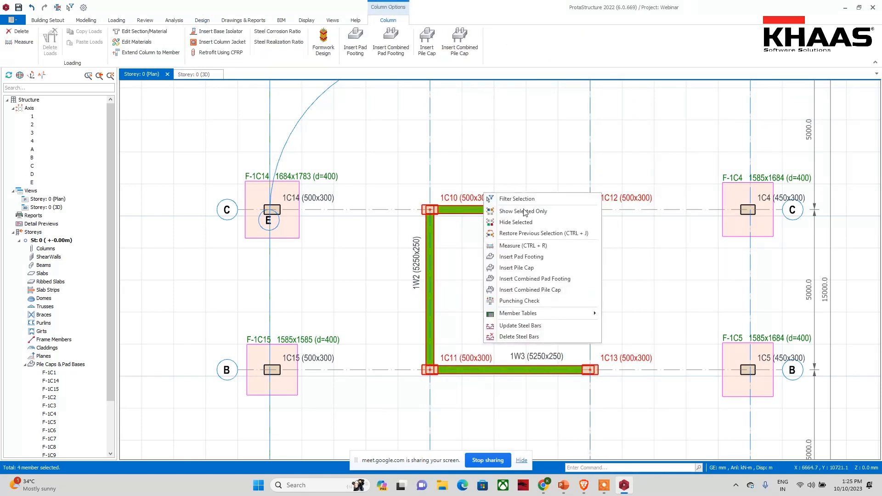
click(556, 279)
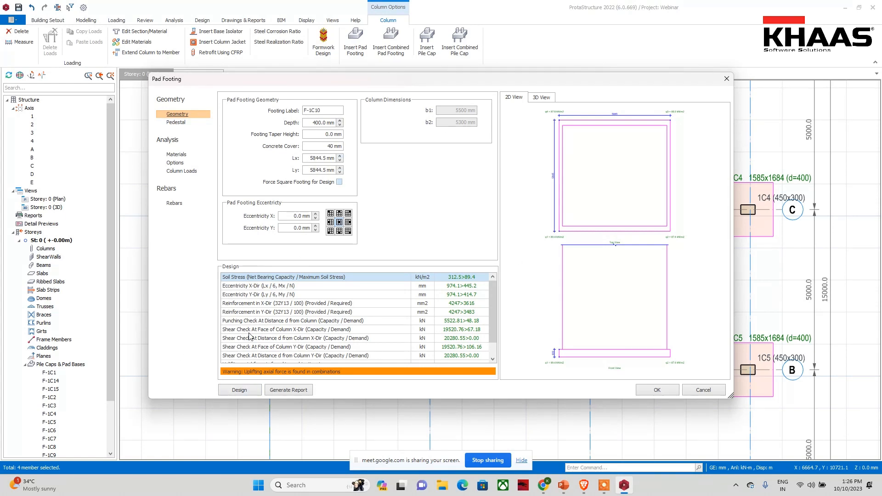
Run the combined footing design, try plan dimensions Lx and Ly of 8000 mm, and review the design checks
click(246, 393)
click(482, 277)
click(339, 224)
drag(307, 159, 345, 158)
text(80)
drag(306, 171, 363, 174)
text(800)
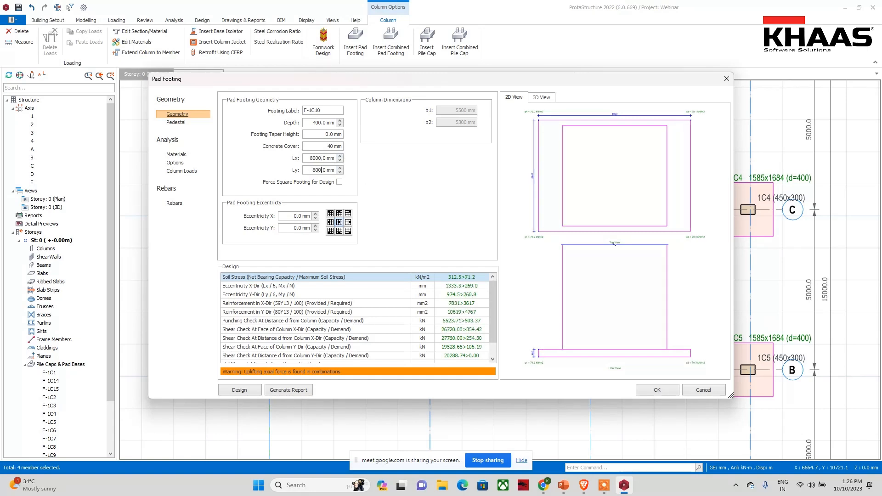
scroll(395, 305, down, 1)
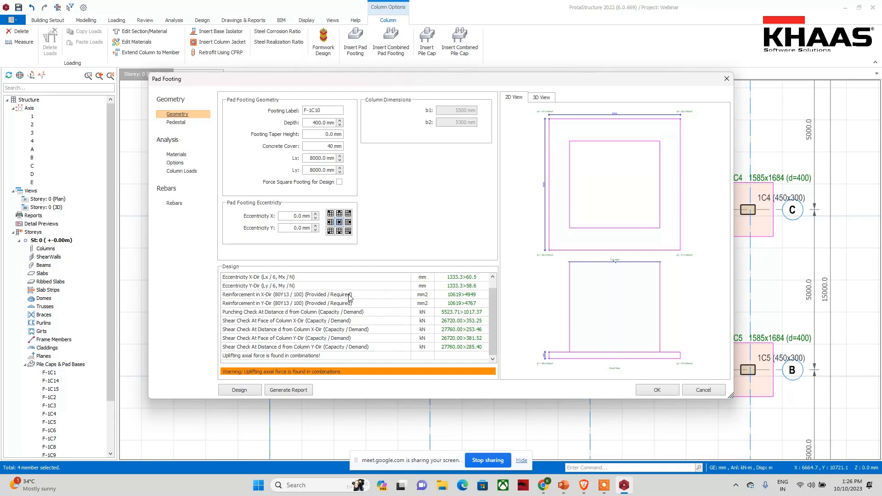
scroll(299, 309, up, 1)
Set the combined footing's rebar material to Grade 500 (Type 2) and rerun its design
click(177, 122)
click(178, 114)
click(176, 154)
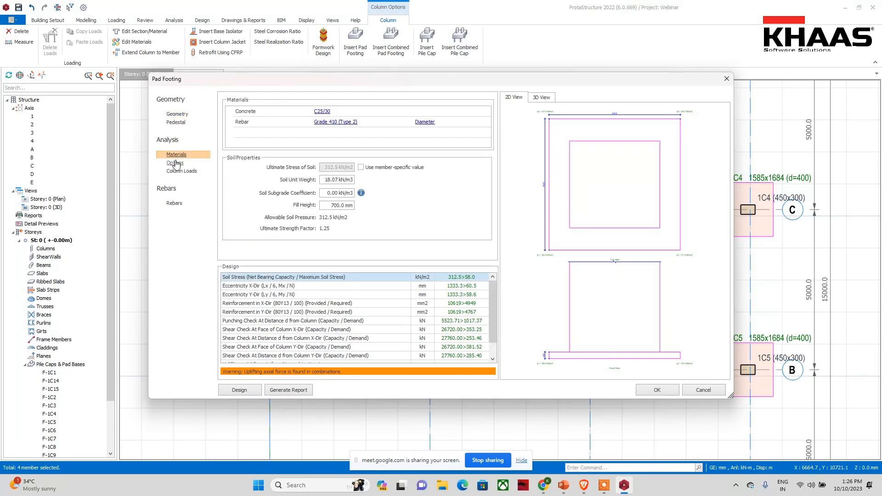
click(343, 121)
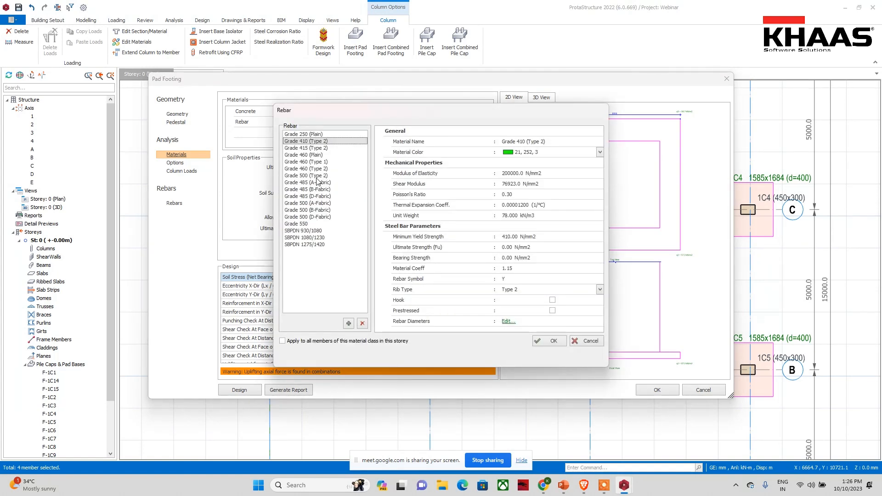
click(317, 176)
click(550, 341)
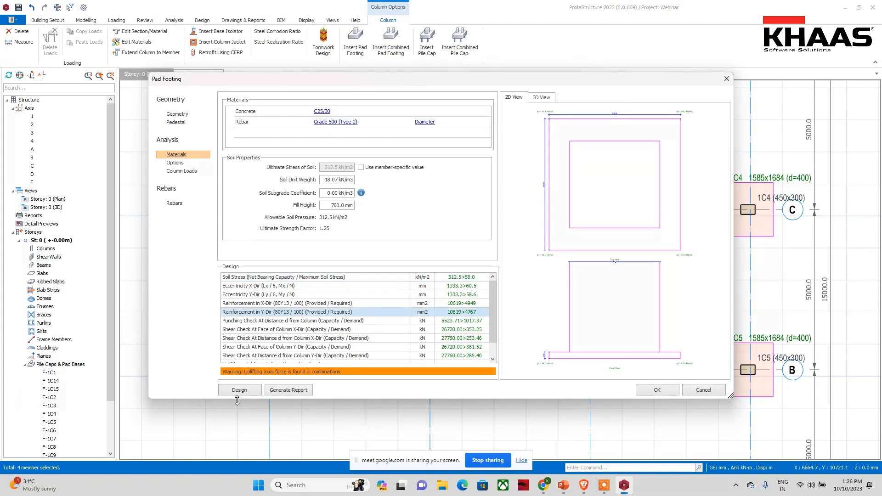
click(259, 392)
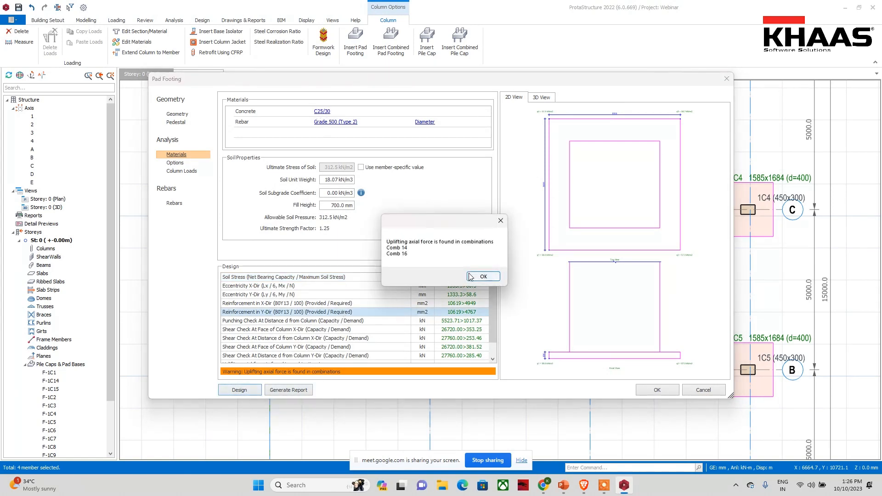
click(477, 276)
Generate the pad footing report, read through its load combination and soil stress tables, and close it
click(306, 389)
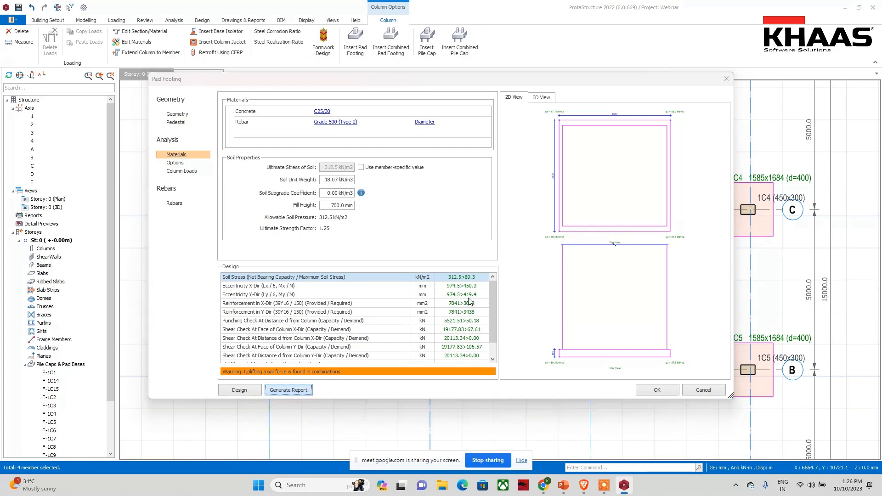
scroll(436, 278, down, 20)
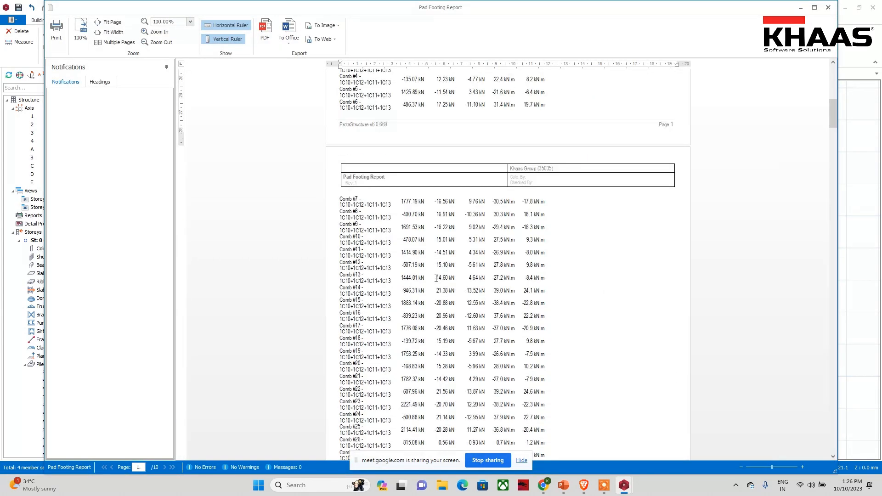
scroll(436, 279, down, 20)
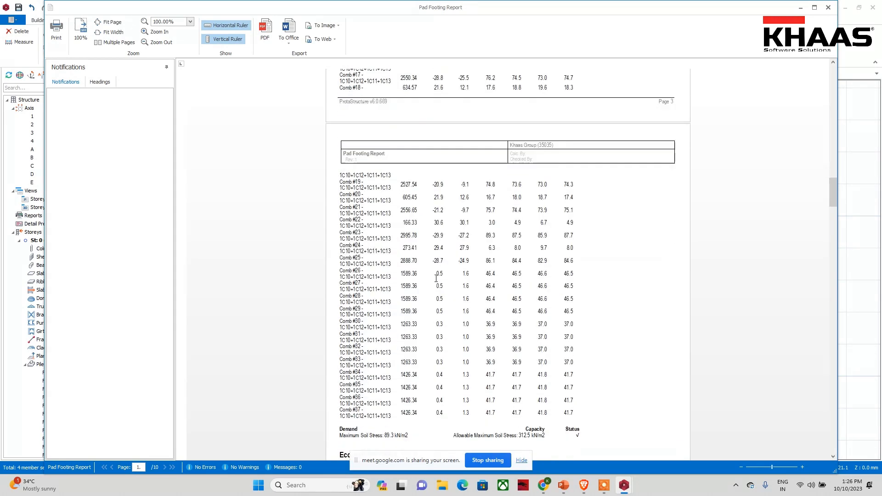
click(828, 8)
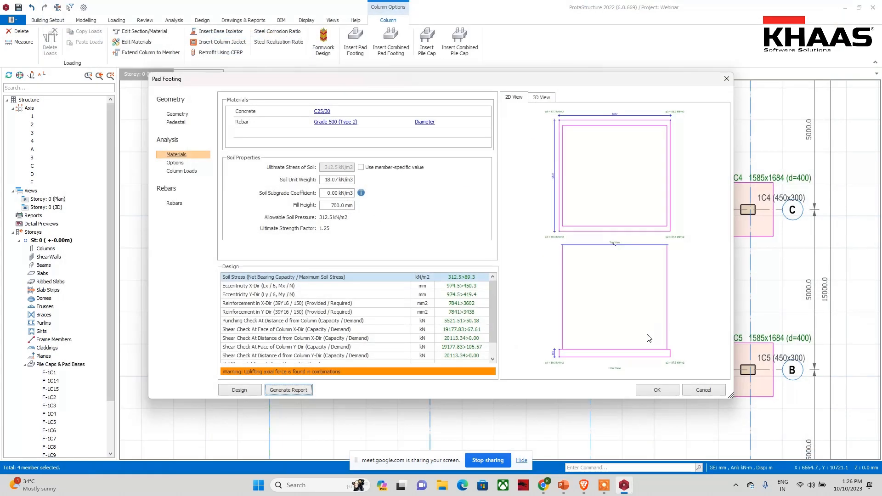
Accept the combined footing to insert it under the four core columns and inspect the building in the 3D view
click(654, 393)
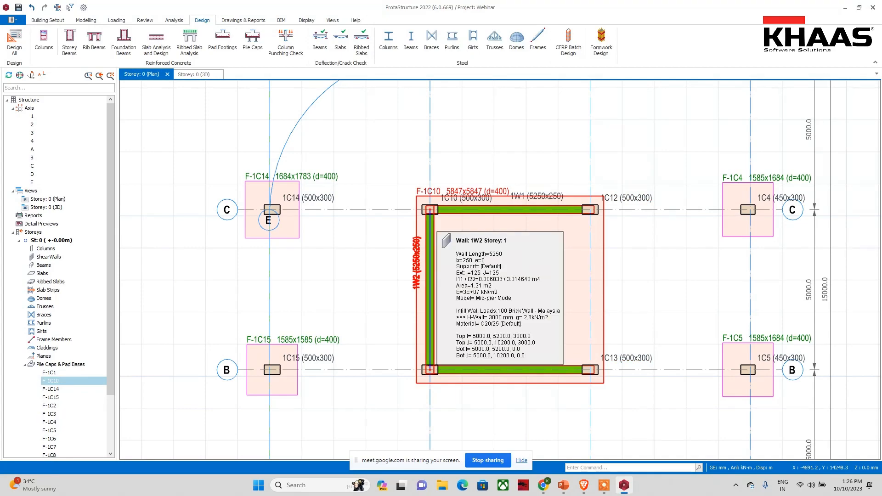
click(193, 74)
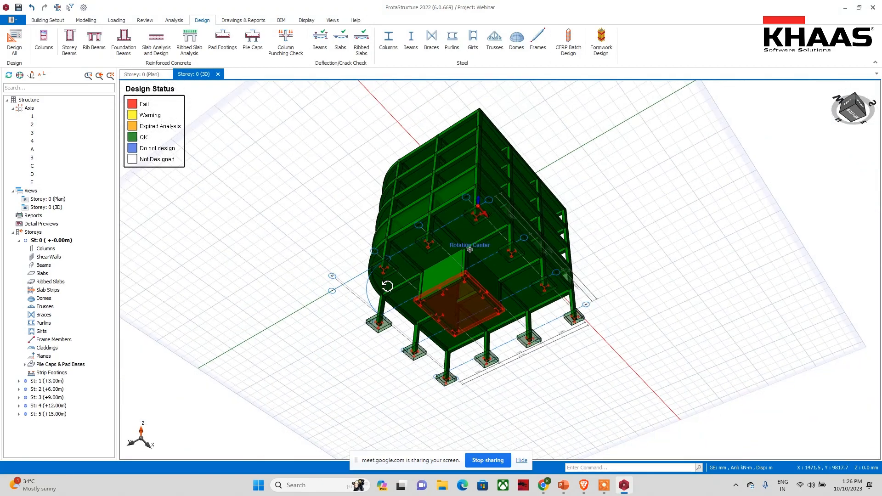
mouse_move(448, 333)
middle_down()
mouse_move(390, 428)
mouse_move(408, 431)
mouse_move(315, 208)
middle_up()
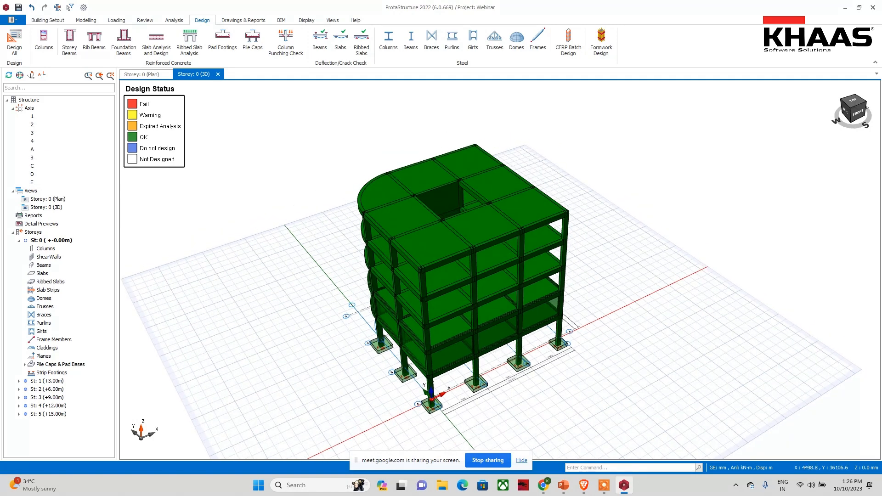
Switch to ProtaDetails with the current model and start automatic generation of the detail drawings
click(243, 20)
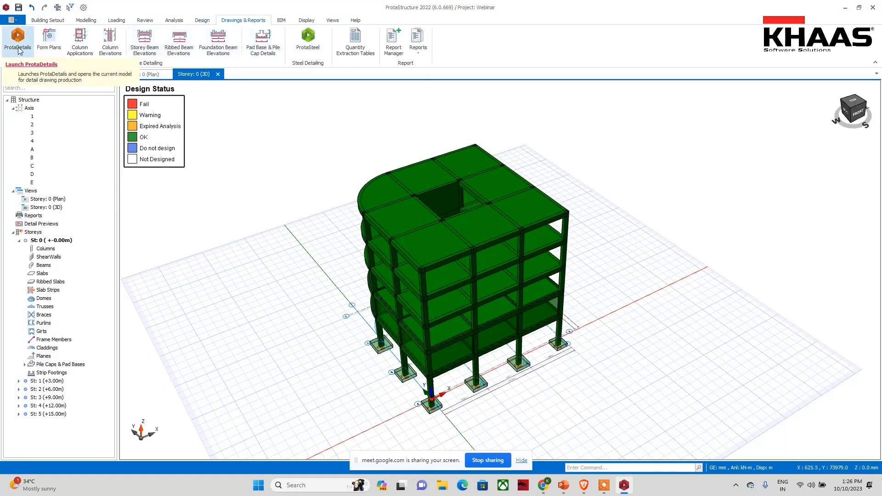
click(19, 45)
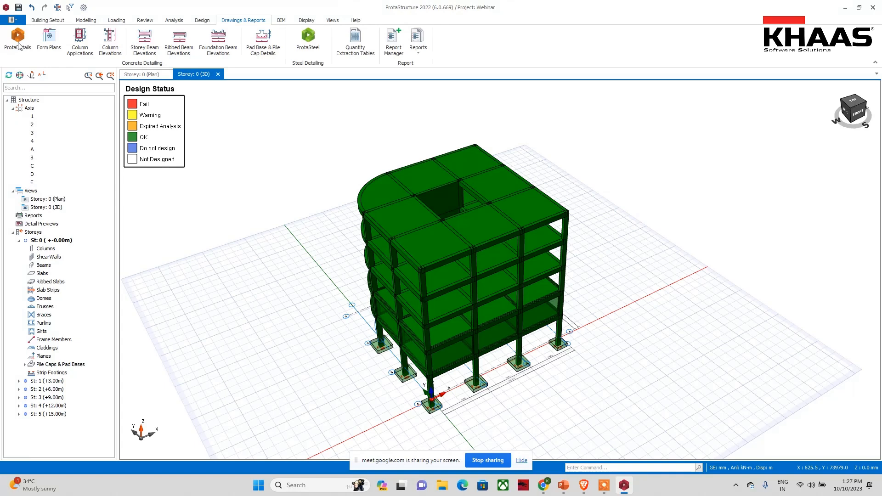
click(409, 275)
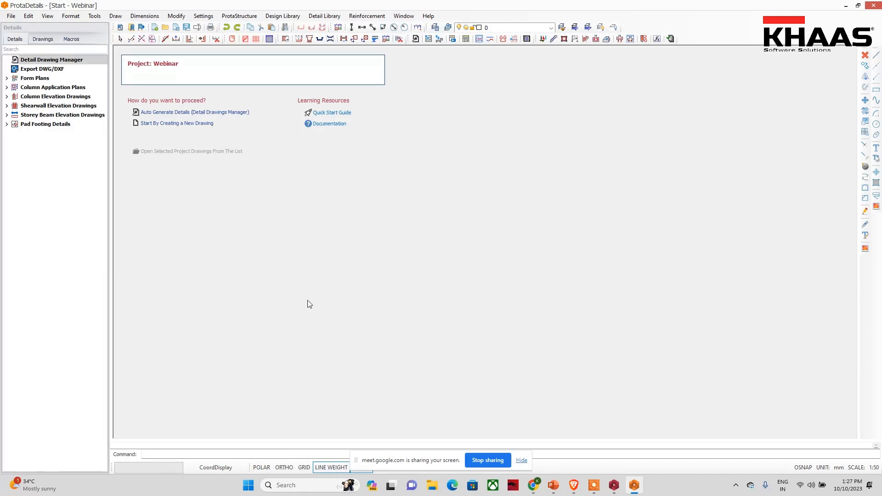
click(197, 113)
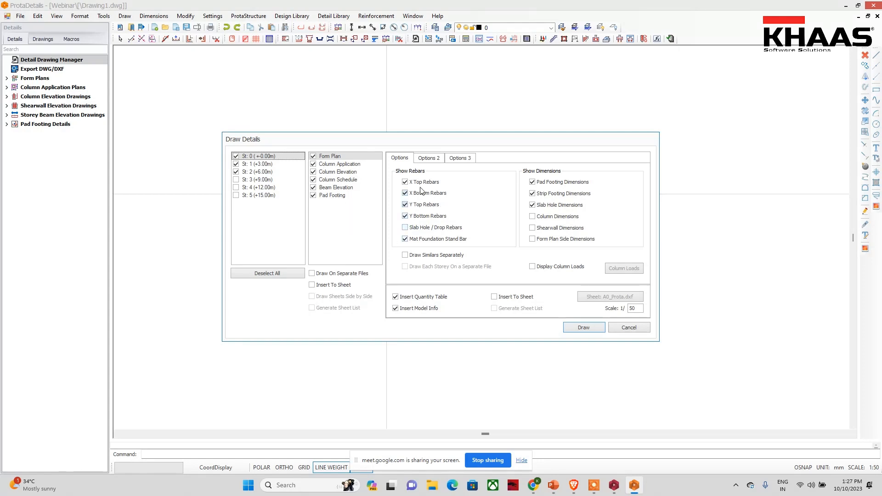
Generate all detail types for storeys 0 to 2 with insertion onto A0_Prota.dxf sheets and place them in the drawing
click(319, 285)
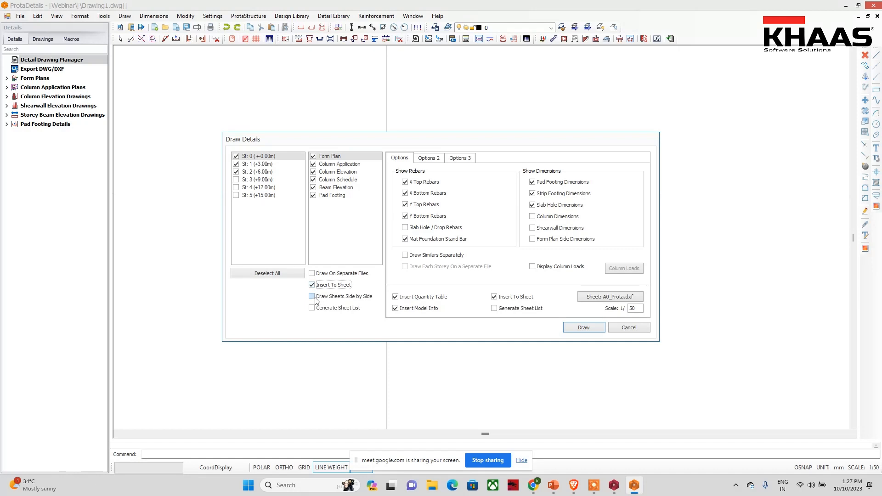
click(626, 299)
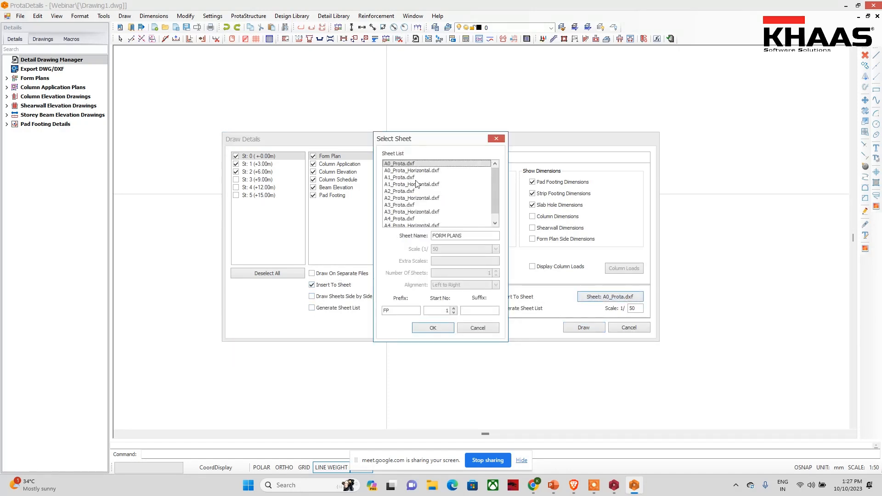
click(462, 327)
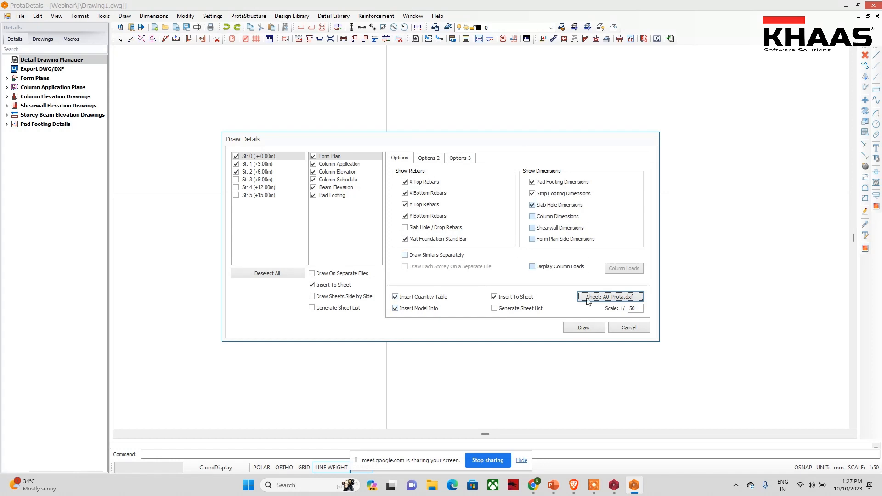
click(583, 328)
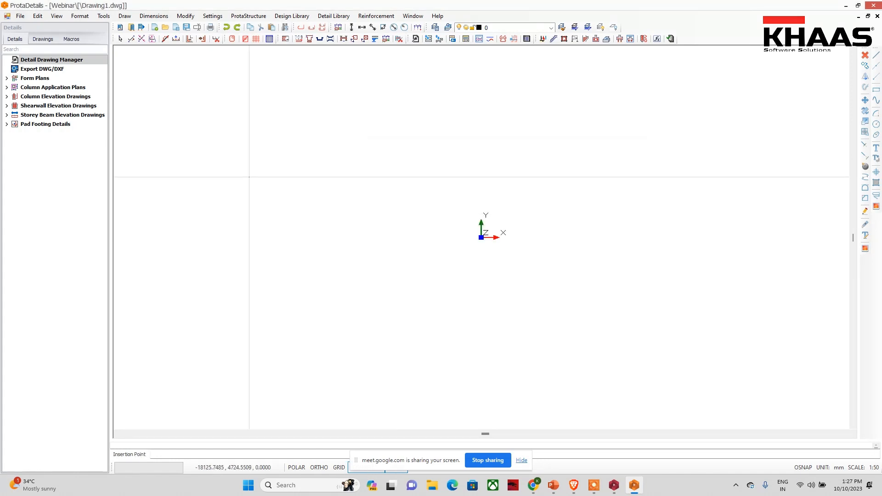
click(291, 168)
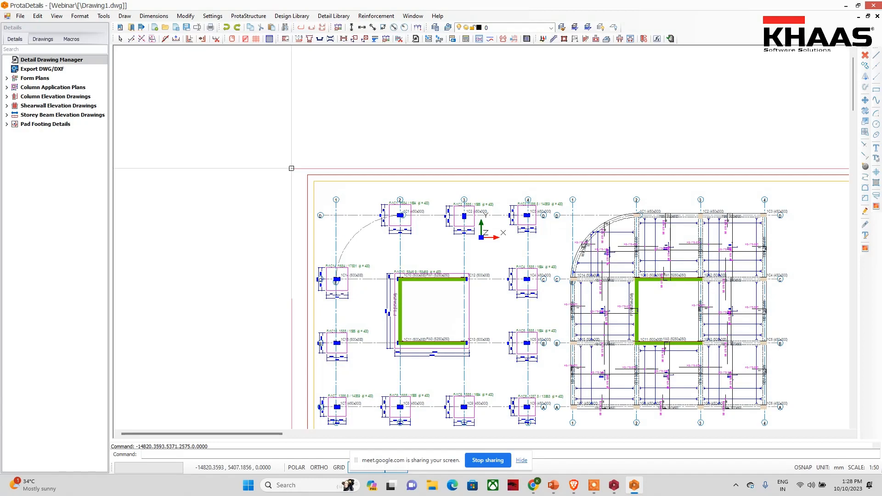
Examine the foundation plan and the form plans of the upper storeys, including footing dimensions and slab reinforcement
scroll(292, 168, down, 5)
scroll(320, 182, up, 4)
scroll(329, 290, up, 3)
middle_drag(353, 332, 349, 211)
scroll(349, 212, down, 3)
scroll(321, 172, up, 3)
middle_drag(321, 172, 338, 292)
scroll(240, 233, up, 2)
scroll(253, 213, down, 3)
middle_drag(438, 289, 420, 246)
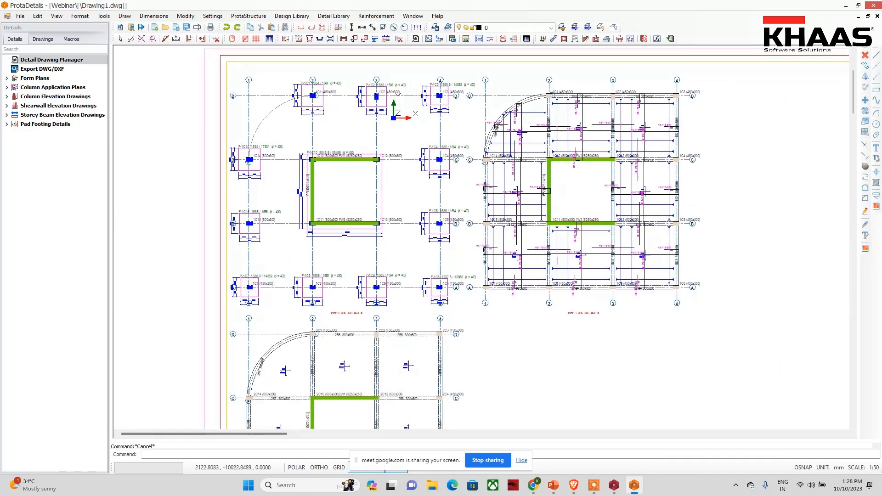
scroll(513, 217, up, 3)
middle_drag(444, 331, 459, 170)
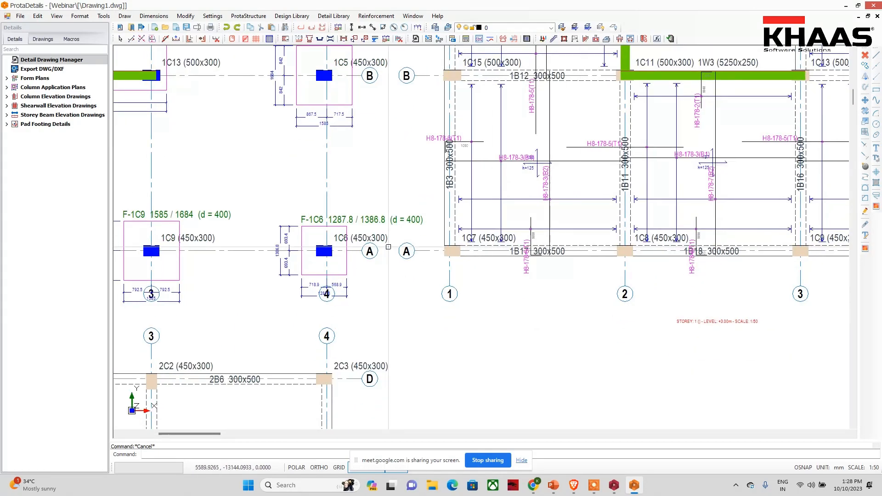
middle_drag(395, 247, 560, 130)
scroll(560, 130, down, 2)
scroll(403, 284, up, 1)
middle_drag(403, 285, 405, 166)
scroll(404, 167, down, 3)
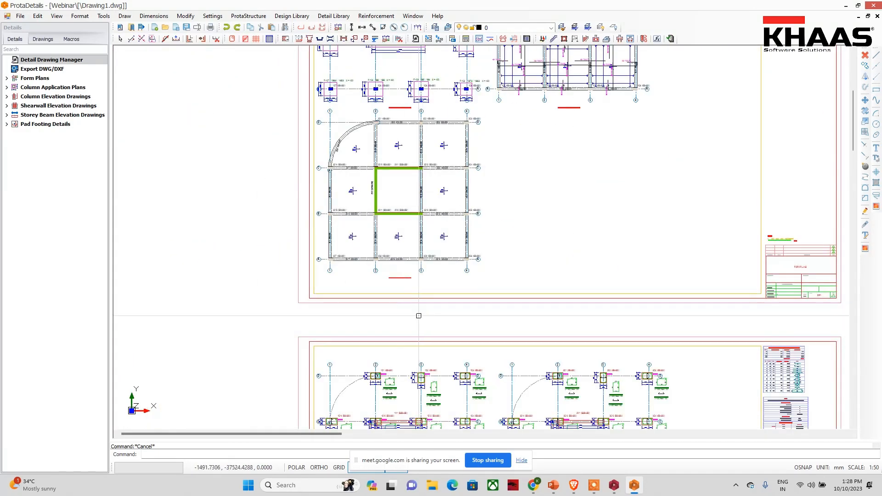
Examine the column application plans and the shear wall reinforcement sections on the second sheet
middle_drag(421, 299, 382, 114)
middle_drag(340, 294, 320, 203)
scroll(300, 158, up, 2)
scroll(293, 142, up, 3)
middle_drag(238, 171, 289, 287)
scroll(278, 255, down, 1)
scroll(348, 131, up, 2)
scroll(348, 131, down, 2)
scroll(550, 167, down, 2)
middle_drag(583, 294, 515, 251)
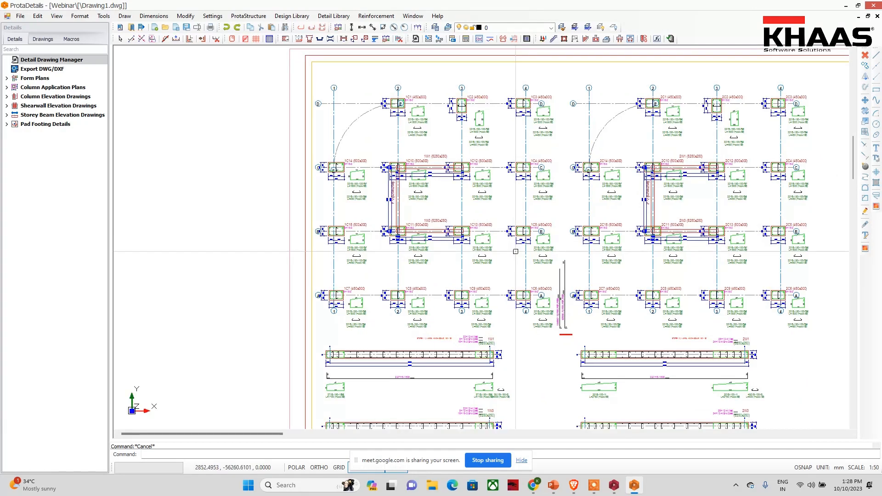
middle_drag(596, 351, 523, 241)
scroll(273, 255, up, 4)
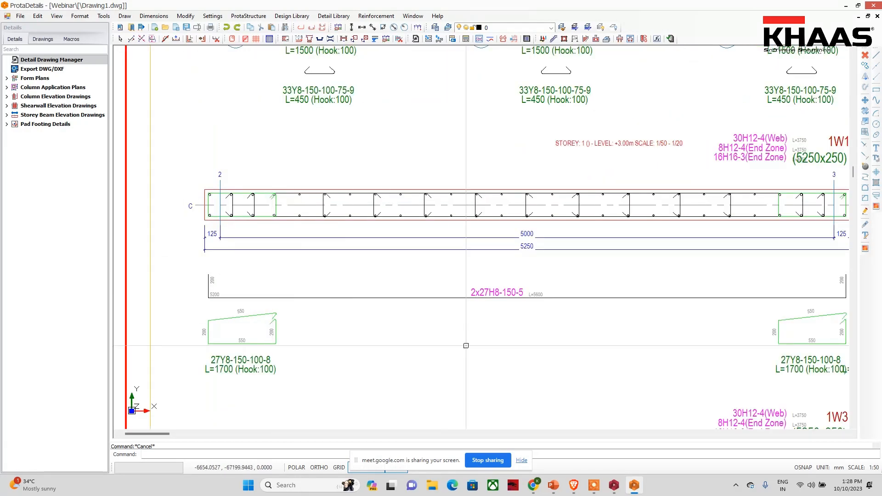
scroll(494, 255, down, 5)
Examine the column application quantity take-off table and the design codes and materials information on the sheet
middle_drag(585, 270, 389, 320)
middle_drag(522, 167, 486, 319)
scroll(491, 126, up, 3)
scroll(543, 143, up, 1)
mouse_move(541, 152)
middle_down()
mouse_move(486, 207)
mouse_move(589, 185)
middle_up()
scroll(486, 207, down, 3)
scroll(462, 202, up, 1)
scroll(462, 201, up, 1)
middle_drag(582, 226, 462, 227)
middle_drag(358, 229, 387, 231)
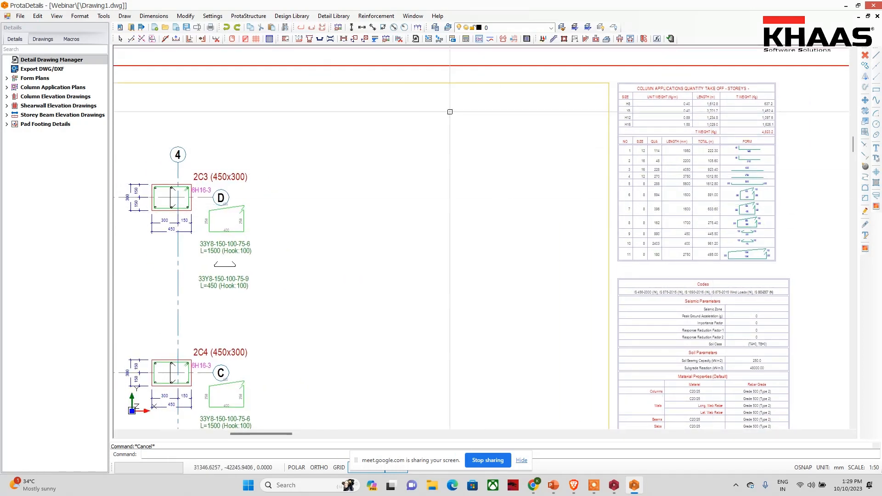
Examine the rebar properties of column 2C3's 6H16-3 longitudinal bars, including geometry, layout and leader settings
middle_drag(303, 215, 366, 220)
scroll(276, 204, up, 3)
click(260, 179)
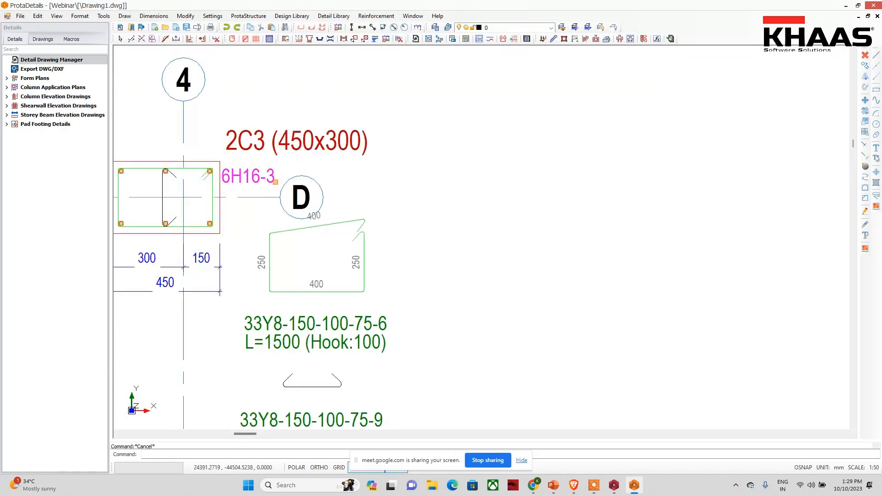
double_click(259, 179)
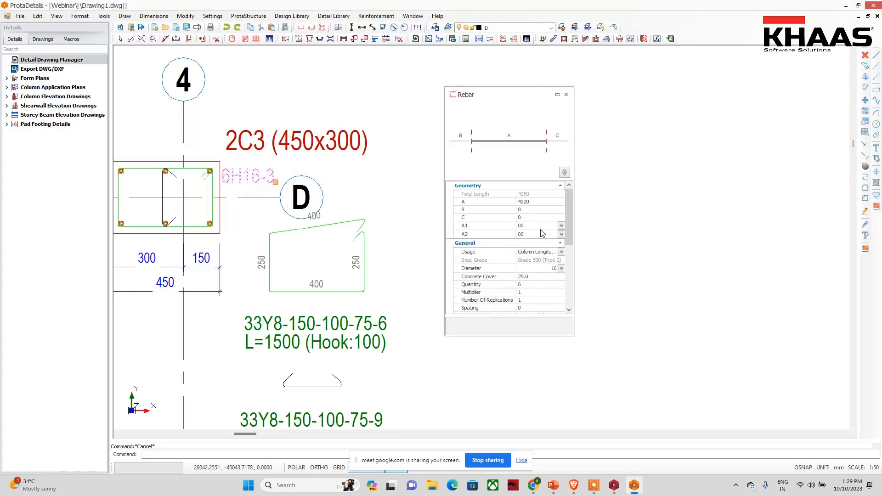
scroll(549, 275, down, 3)
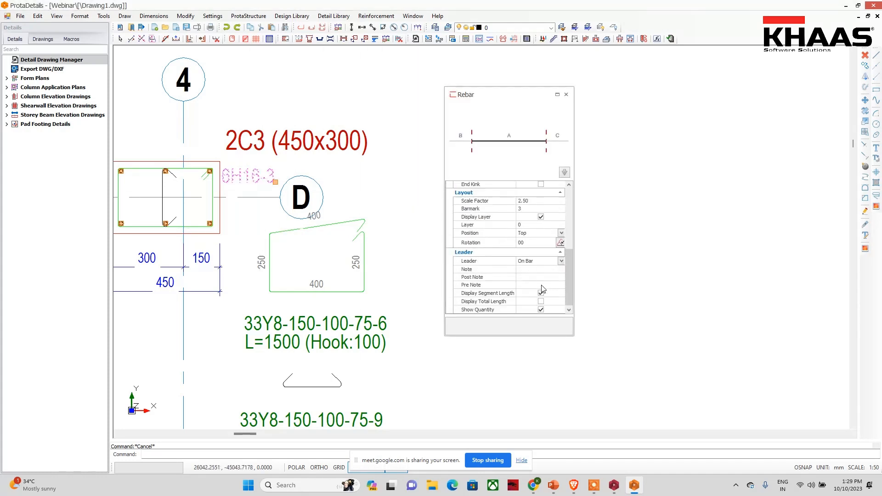
scroll(544, 288, up, 3)
click(566, 94)
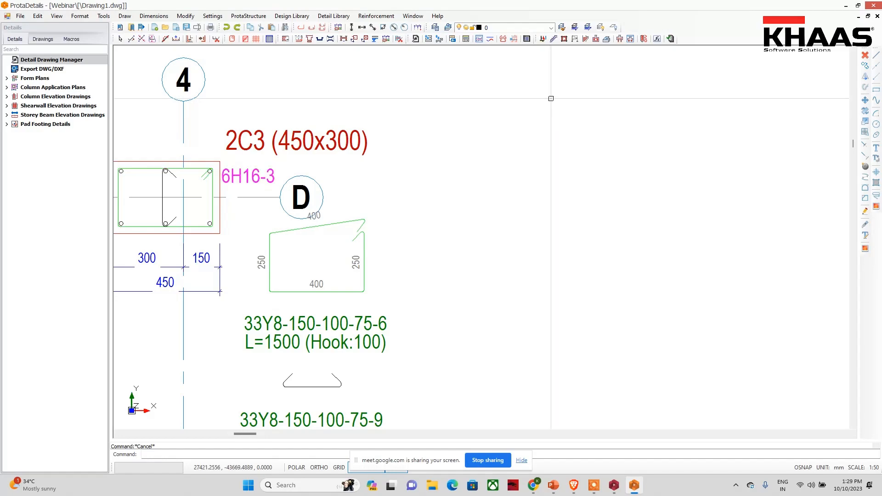
Examine the column quantity take-off table, the elevation sheets, and the column and shear wall section schedules
scroll(449, 211, down, 4)
scroll(782, 241, up, 4)
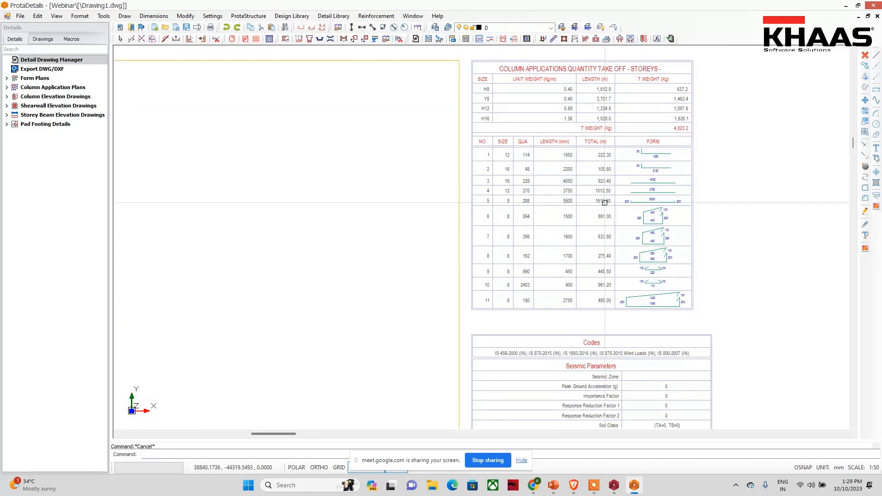
scroll(634, 237, down, 4)
middle_drag(532, 331, 546, 177)
middle_drag(435, 301, 515, 133)
middle_drag(494, 404, 457, 266)
middle_drag(397, 379, 372, 230)
scroll(269, 384, down, 3)
mouse_move(460, 354)
middle_down()
mouse_move(292, 332)
mouse_move(179, 336)
middle_up()
scroll(508, 216, up, 5)
scroll(491, 240, down, 3)
drag(660, 292, 305, 244)
scroll(472, 231, down, 3)
mouse_move(230, 301)
middle_down()
mouse_move(594, 135)
mouse_move(646, 125)
middle_up()
mouse_move(442, 187)
middle_down()
mouse_move(484, 163)
mouse_move(705, 116)
middle_up()
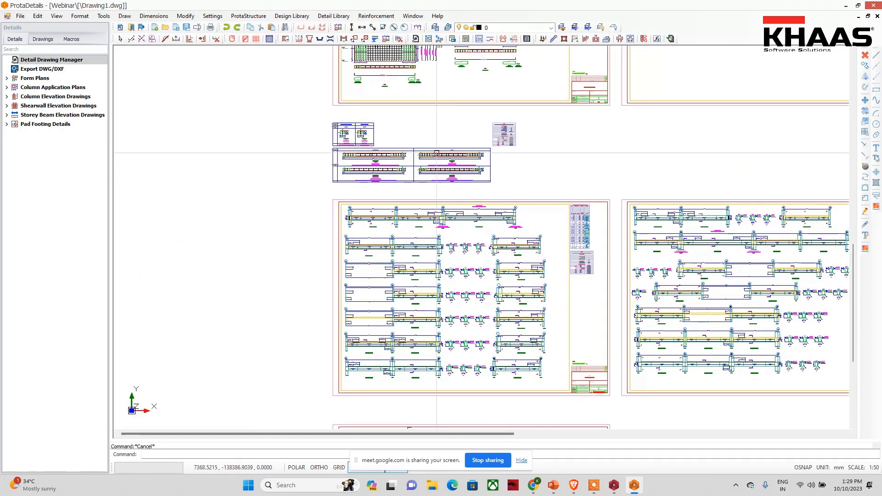
scroll(319, 279, up, 5)
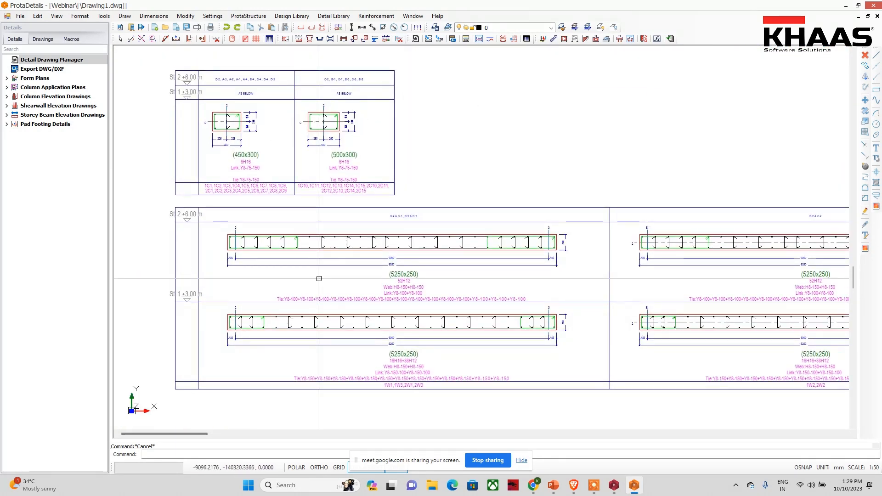
scroll(214, 141, down, 4)
Examine the storey beam elevations, including stirrup zones, bar labels, lap lengths and cross-sections
scroll(234, 209, up, 6)
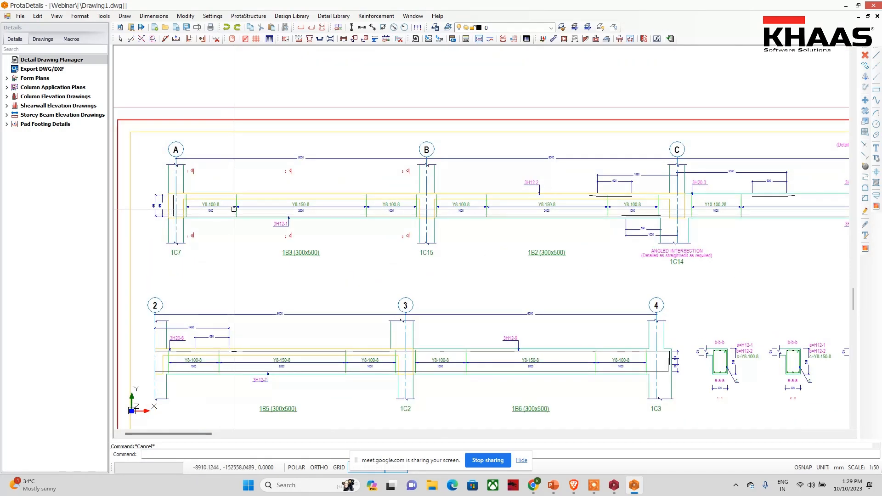
middle_drag(234, 209, 269, 171)
scroll(211, 160, up, 3)
middle_drag(317, 193, 311, 235)
mouse_move(517, 259)
middle_down()
mouse_move(389, 261)
mouse_move(320, 281)
middle_up()
scroll(319, 281, down, 2)
scroll(389, 311, right, 3)
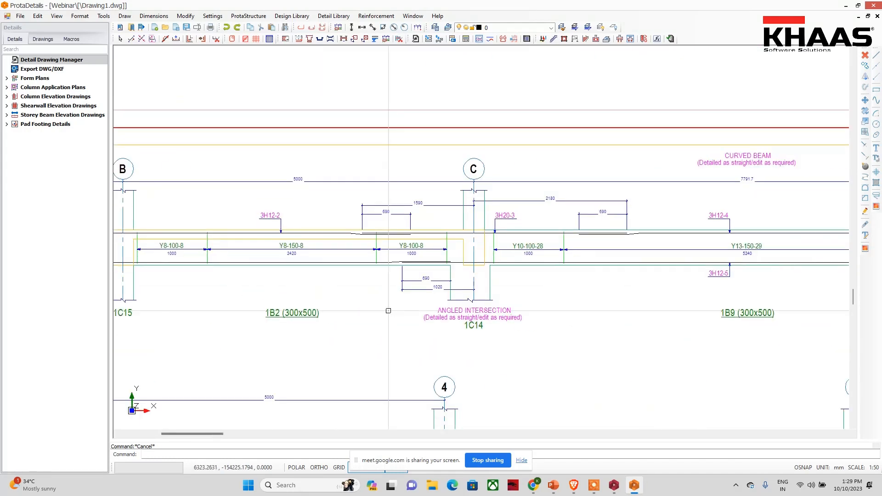
scroll(388, 311, down, 5)
scroll(382, 318, up, 4)
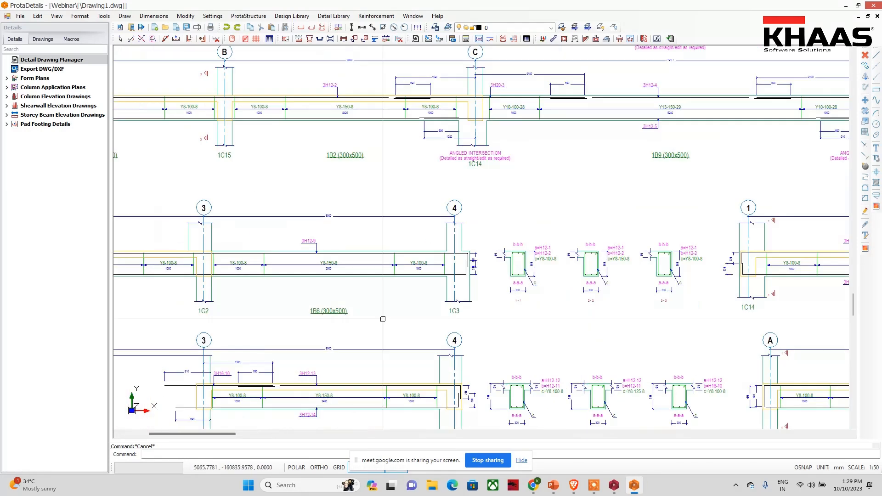
scroll(528, 306, down, 1)
scroll(533, 310, up, 5)
scroll(533, 310, down, 7)
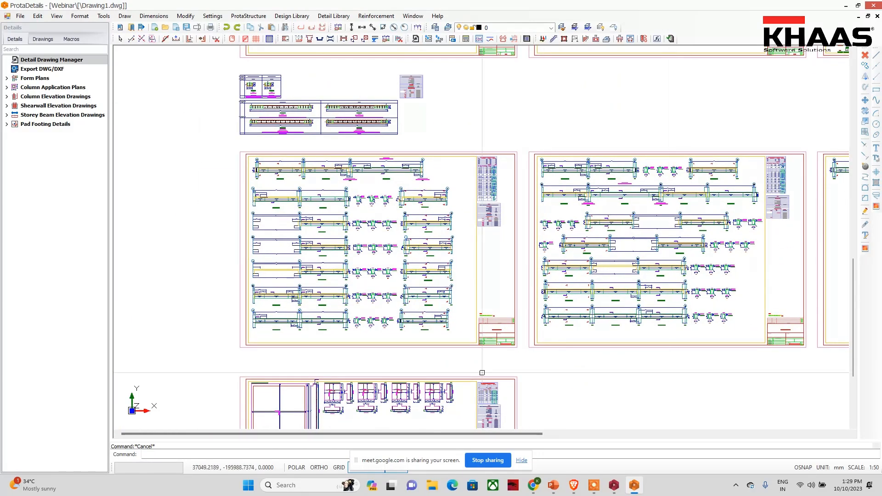
Examine the pad footing details sheet and the concrete beam rebar schedule beside the beam elevation sheets
middle_drag(482, 372, 429, 278)
scroll(327, 299, up, 5)
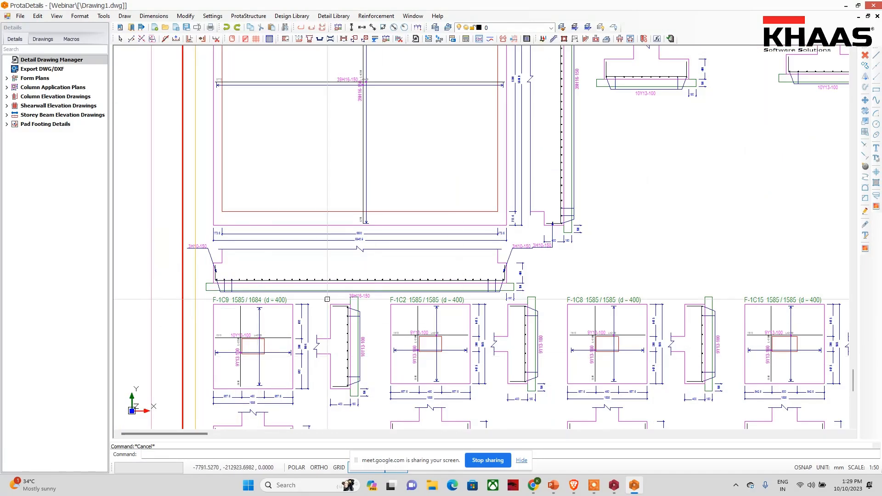
scroll(327, 299, down, 4)
scroll(392, 301, up, 1)
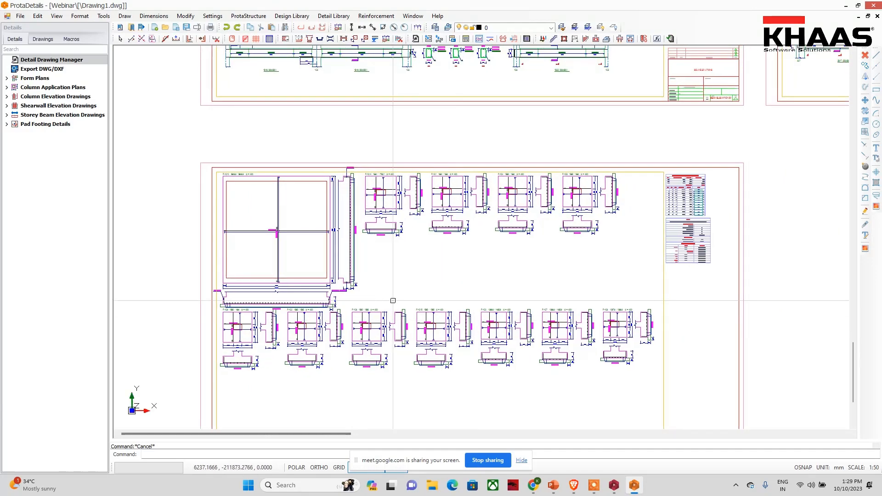
scroll(393, 300, down, 5)
middle_drag(541, 278, 523, 311)
scroll(578, 234, up, 3)
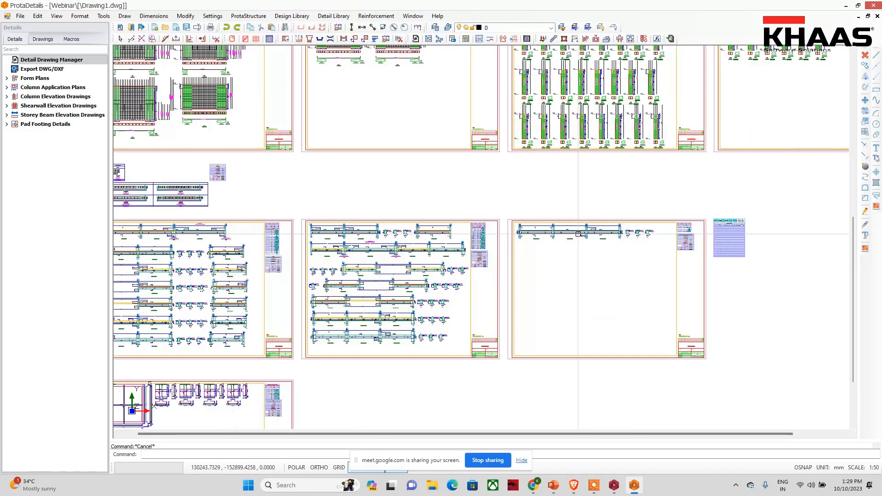
scroll(714, 228, up, 6)
middle_drag(600, 260, 512, 223)
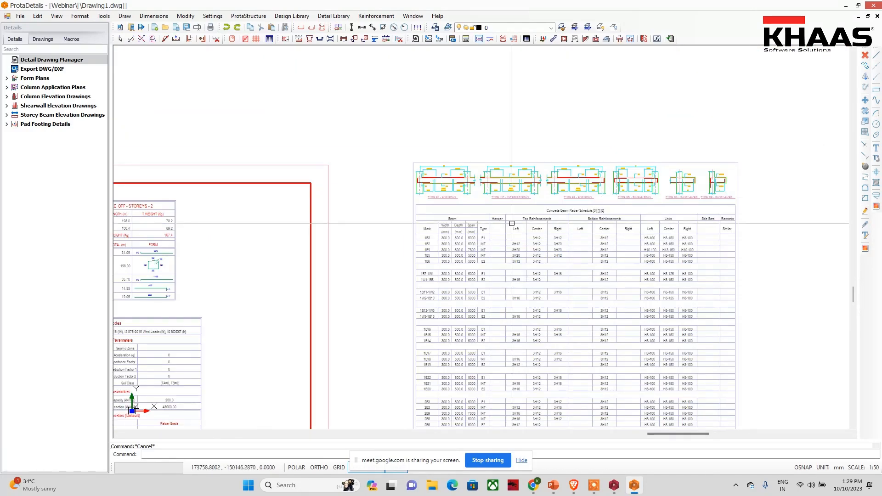
scroll(512, 223, down, 6)
middle_drag(356, 310, 414, 374)
middle_drag(369, 356, 393, 326)
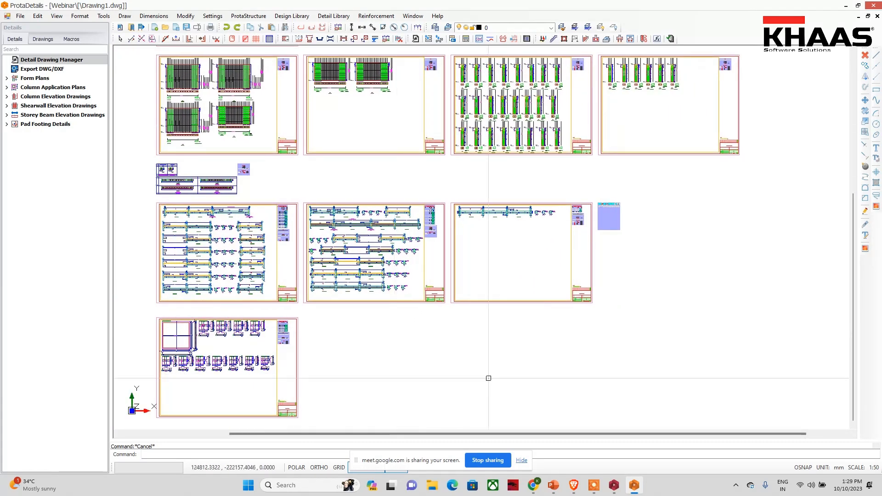
click(521, 460)
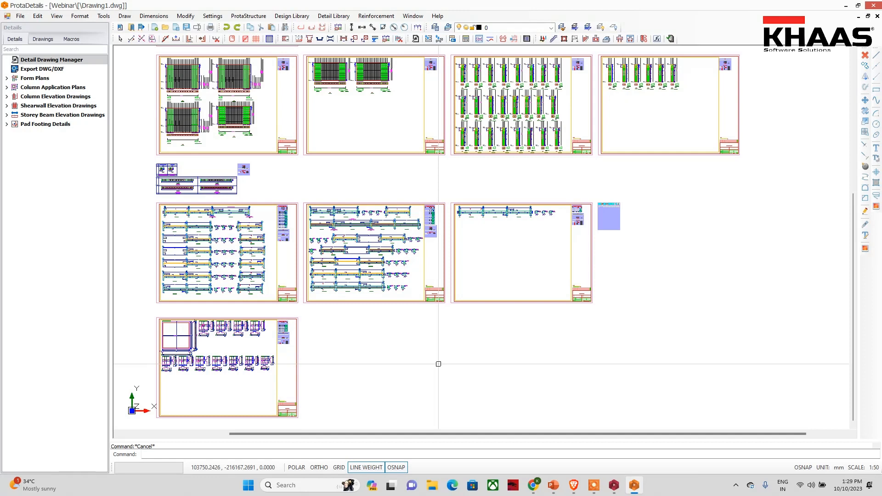
Draw a nearly horizontal line and a rectangle beneath it in the empty space beside the pad footing sheet
text(l)
key(Return)
click(393, 355)
click(536, 351)
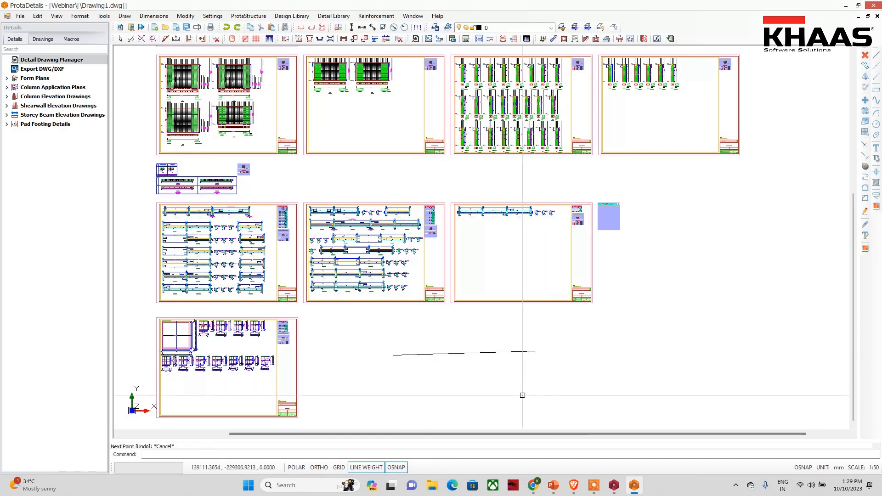
right_click(522, 395)
click(535, 433)
click(437, 373)
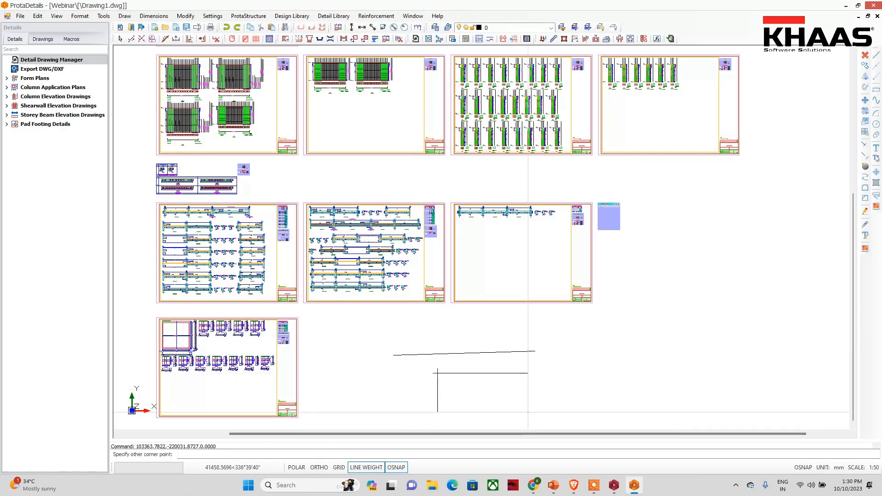
click(529, 413)
Copy the line and rectangle to the empty space on their right
middle_drag(602, 428, 590, 413)
drag(556, 405, 451, 317)
text(co)
key(Return)
click(447, 351)
click(645, 341)
key(Escape)
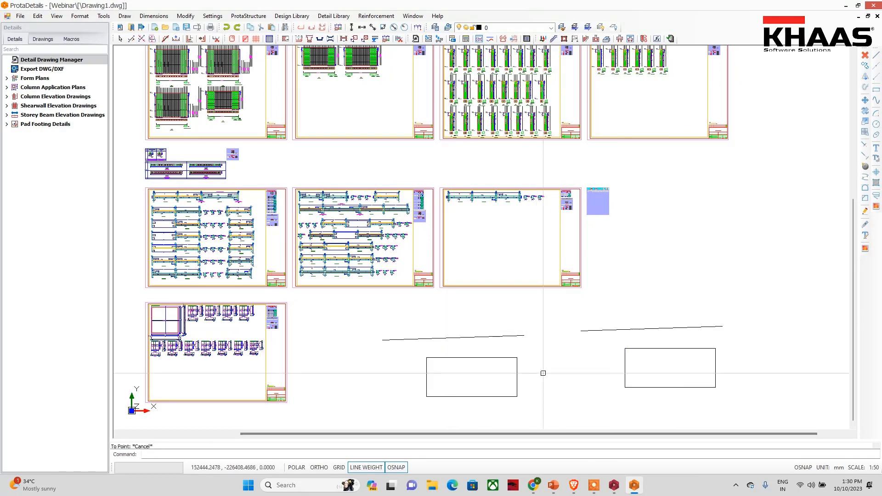
Delete both lines and both rectangles from the space beside the pad footing sheet
scroll(588, 376, down, 3)
middle_drag(460, 359, 451, 360)
drag(441, 347, 611, 398)
click(610, 397)
key(Delete)
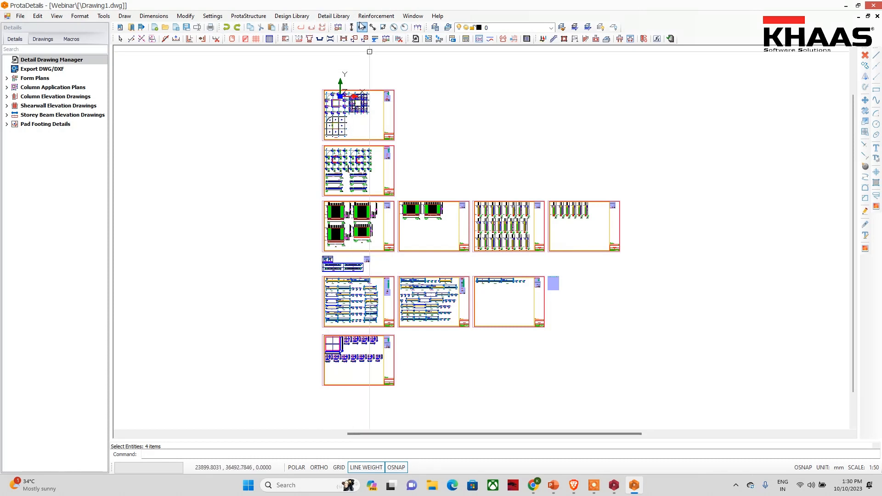
Insert one A1_Prota.dxf sheet named Sheet1 at scale 1/50 in the empty space right of the beam elevation sheets
click(339, 17)
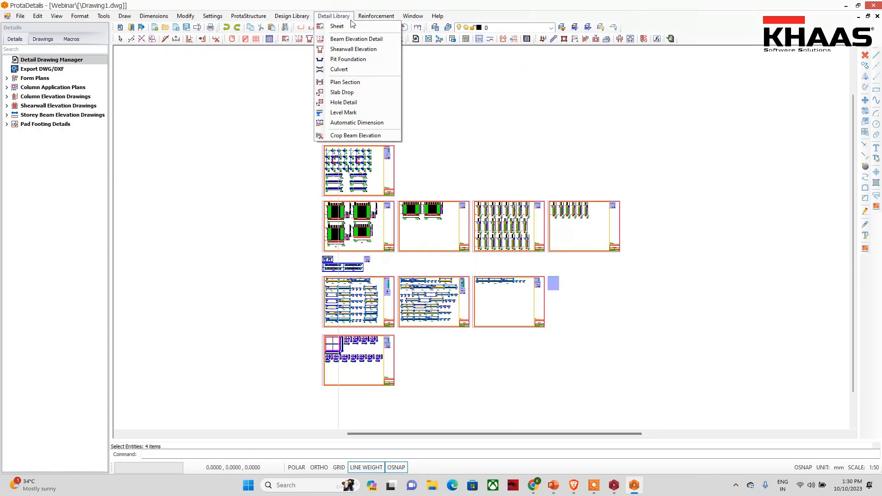
click(399, 70)
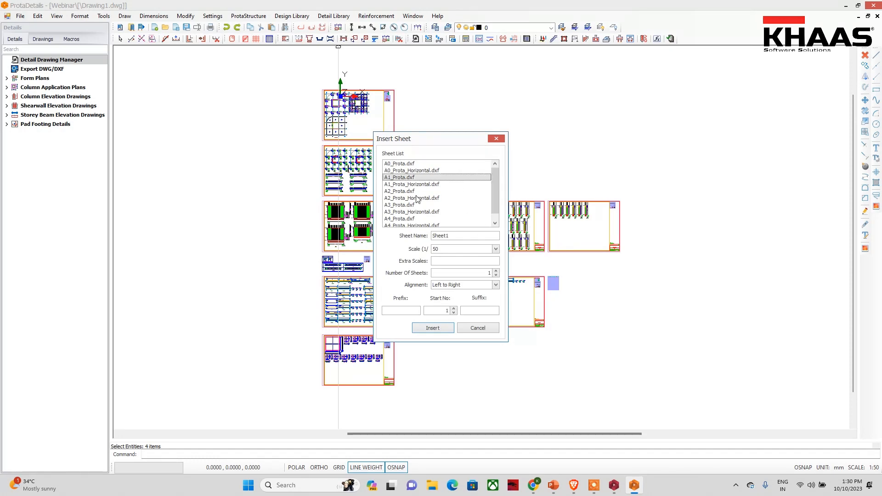
click(424, 322)
click(631, 312)
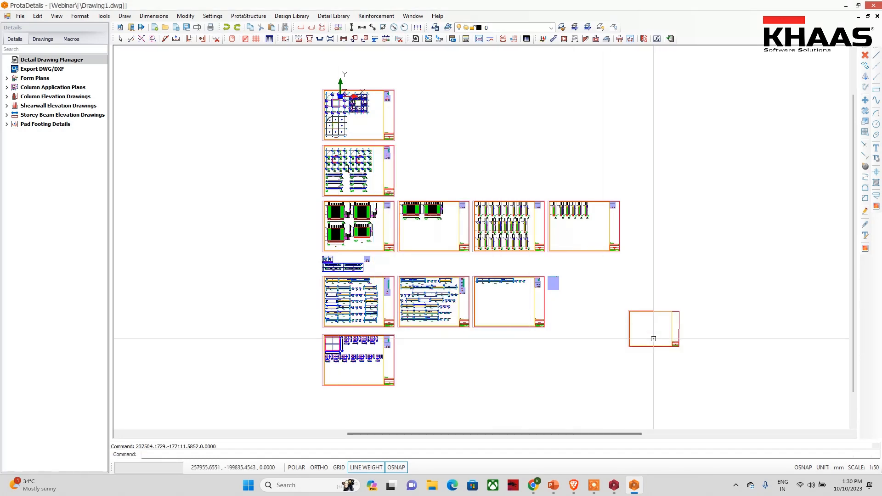
Copy the foundation plan from the form plan sheet onto the left part of the new A1 sheet
scroll(612, 315, up, 3)
scroll(374, 205, down, 2)
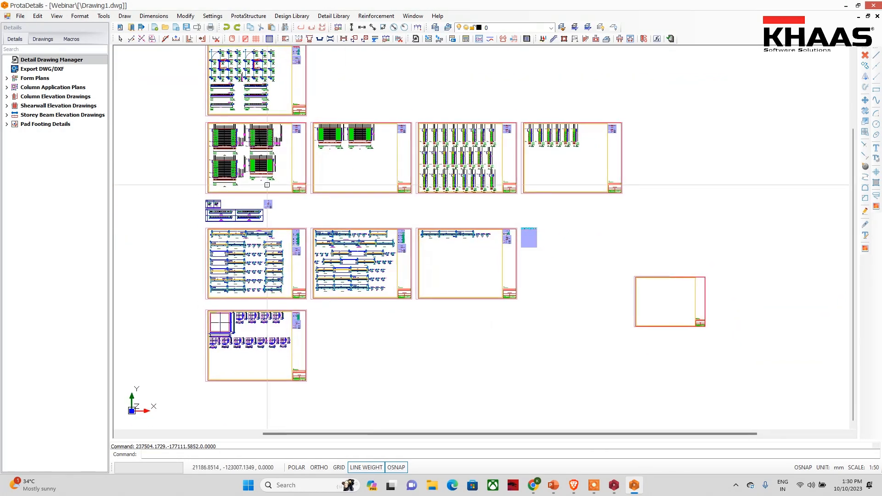
scroll(216, 337, up, 4)
middle_drag(279, 378, 306, 314)
scroll(315, 313, down, 5)
middle_drag(379, 194, 373, 269)
scroll(310, 140, up, 7)
scroll(323, 184, down, 2)
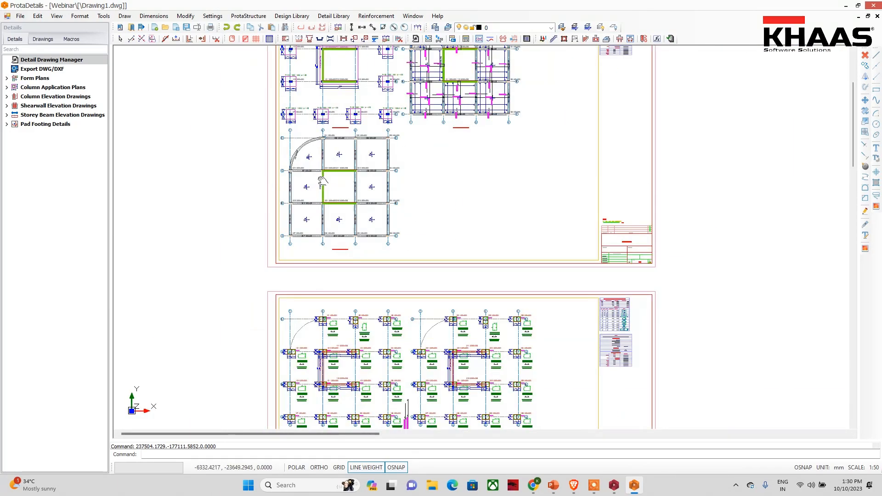
middle_drag(323, 182, 318, 269)
click(252, 46)
scroll(372, 232, up, 3)
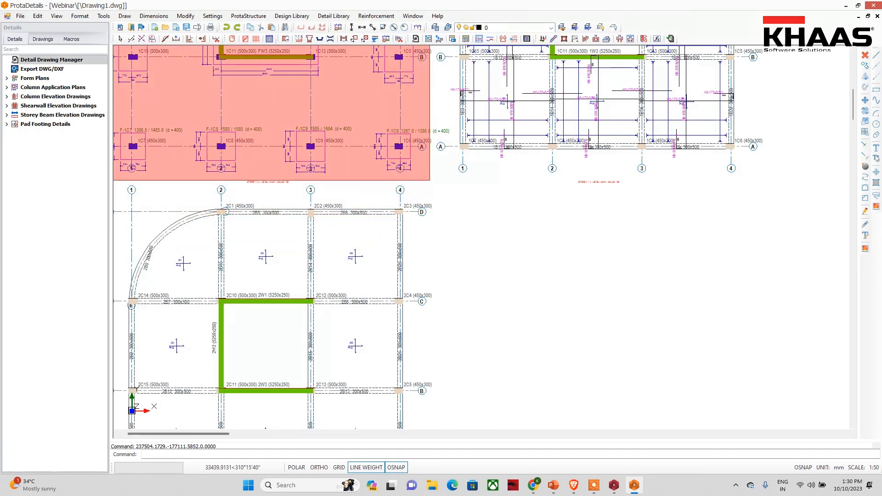
click(422, 186)
scroll(326, 195, down, 3)
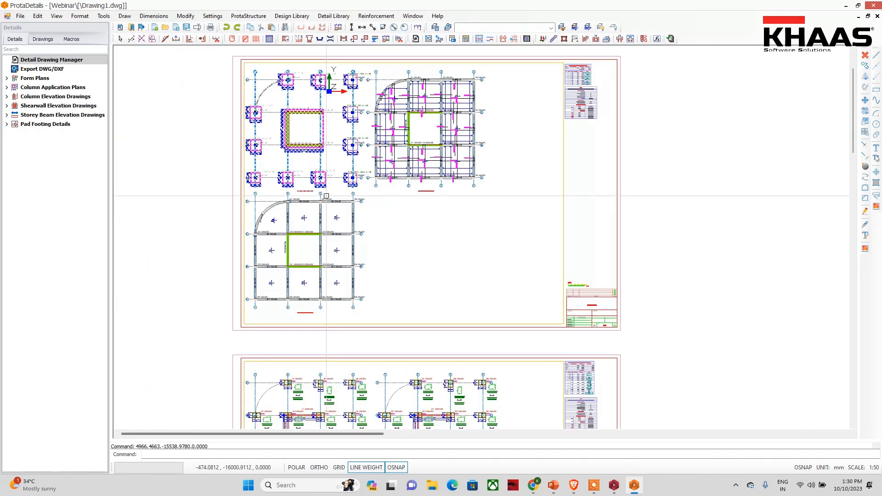
right_click(326, 196)
click(356, 262)
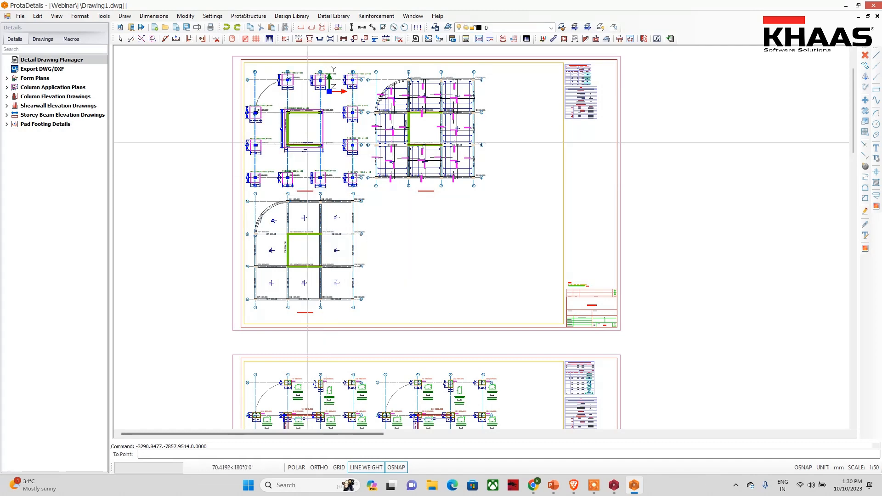
scroll(322, 163, down, 5)
scroll(621, 381, up, 5)
middle_drag(639, 399, 550, 270)
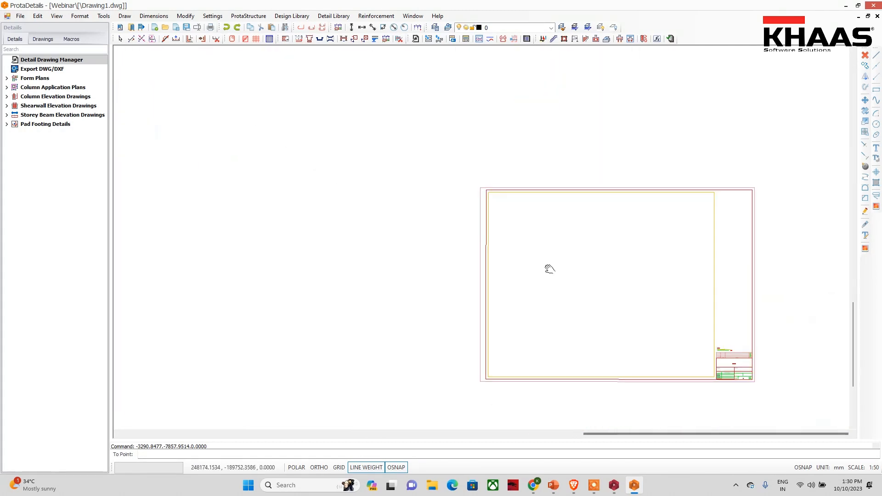
key(Escape)
Copy the F-1C6 pad footing detail with its sections onto the A1 sheet, right of the foundation plan
scroll(597, 238, down, 3)
middle_drag(178, 300, 482, 285)
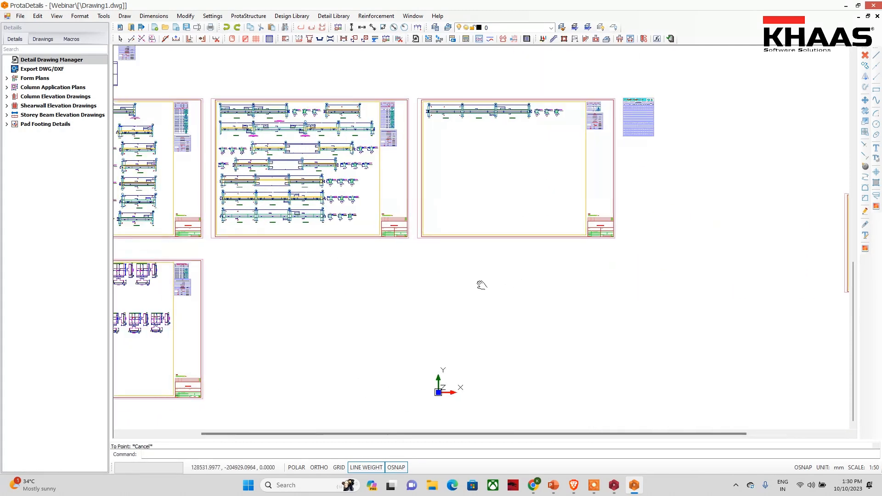
scroll(390, 315, up, 6)
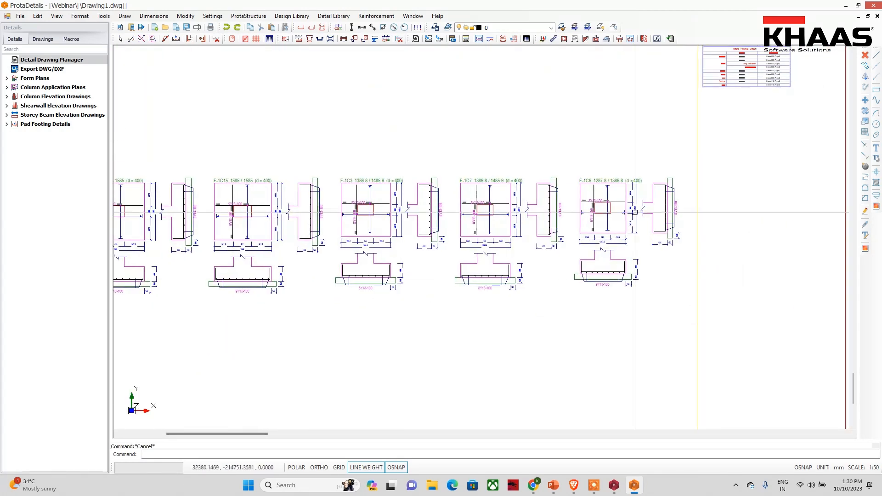
drag(565, 161, 683, 301)
text(co)
key(Return)
click(613, 214)
scroll(616, 216, down, 5)
middle_drag(640, 275, 297, 290)
middle_drag(682, 57, 613, 185)
scroll(609, 185, down, 4)
scroll(767, 208, up, 5)
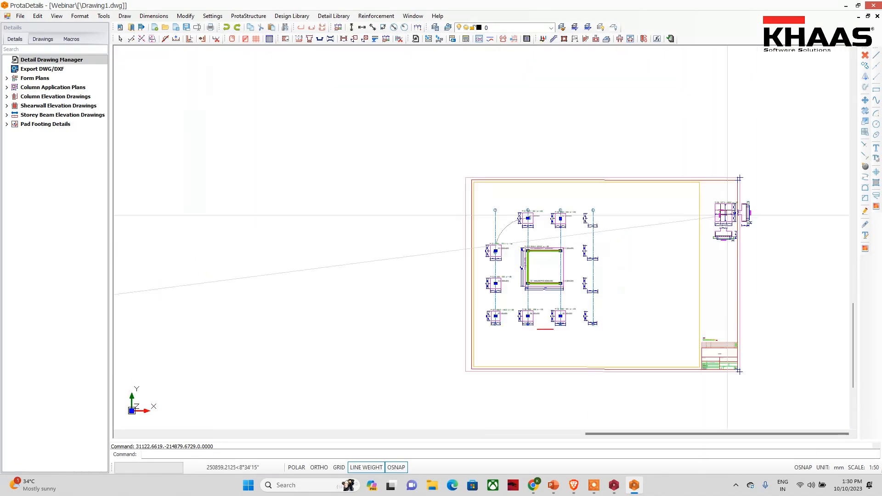
click(640, 222)
key(Escape)
Copy the quantity take-off table from the pad footing sheet onto the A1 sheet, below the copied footing detail
scroll(695, 217, down, 3)
middle_drag(383, 286, 658, 267)
scroll(439, 240, up, 6)
click(380, 136)
click(597, 329)
right_click(519, 261)
click(490, 248)
scroll(427, 274, down, 7)
middle_drag(547, 303, 184, 220)
middle_drag(640, 202, 583, 227)
scroll(574, 216, down, 5)
scroll(758, 216, up, 4)
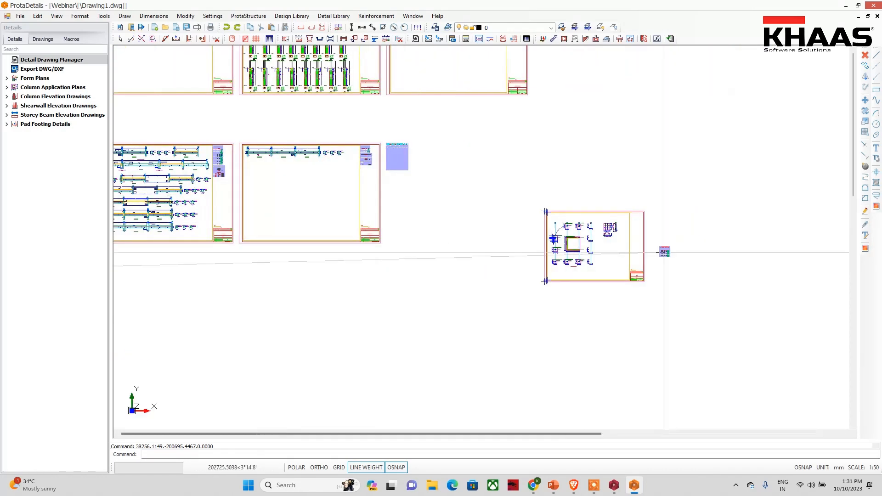
scroll(593, 248, up, 8)
scroll(526, 283, down, 3)
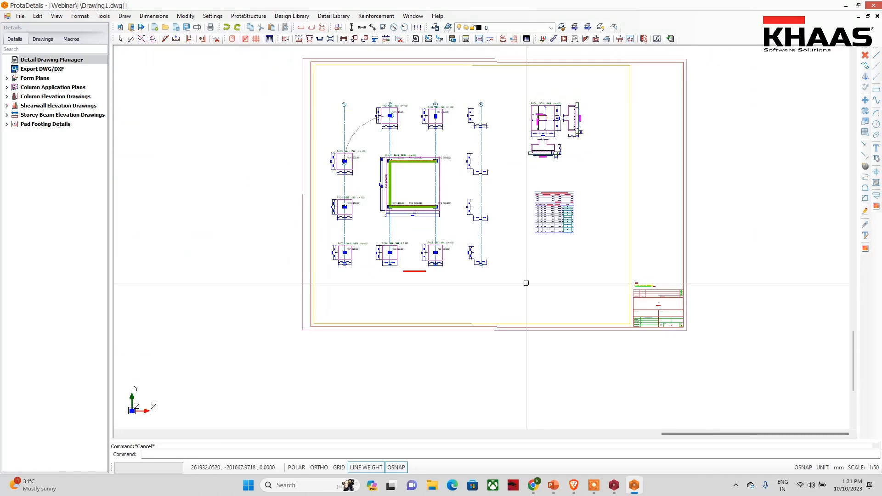
scroll(600, 249, down, 5)
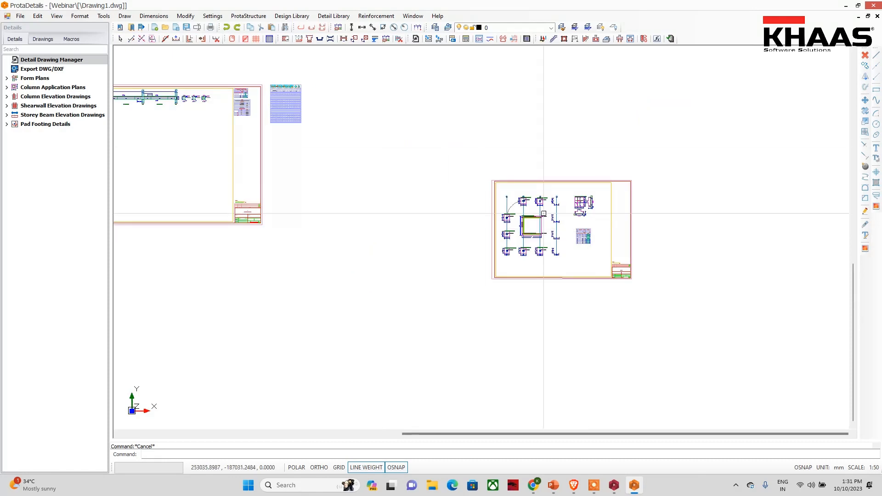
scroll(577, 266, up, 3)
scroll(577, 267, down, 4)
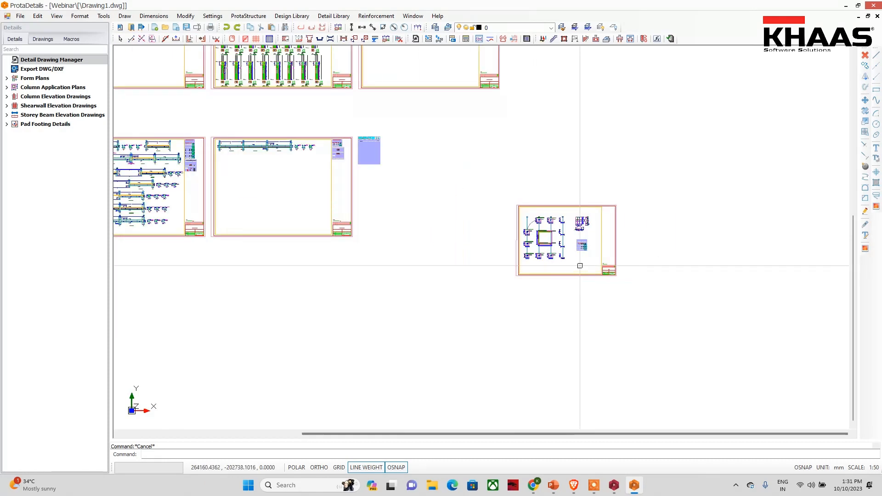
scroll(578, 267, up, 5)
scroll(469, 205, down, 3)
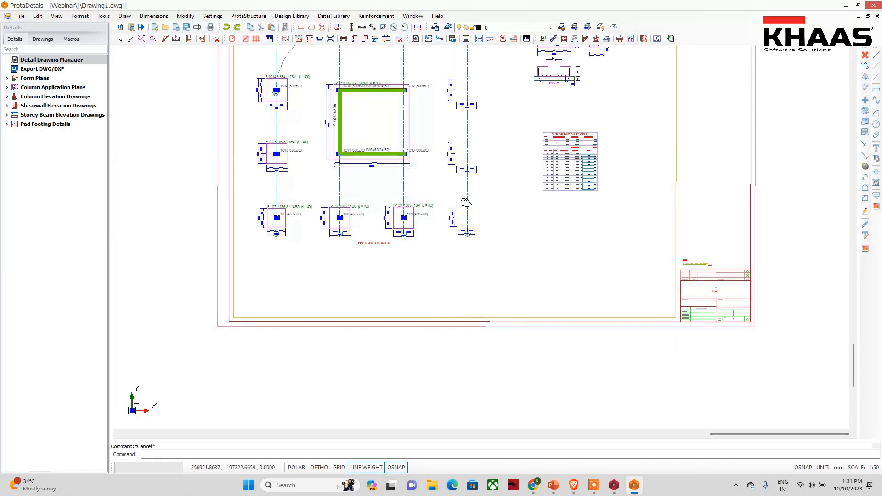
scroll(468, 112, up, 3)
Generate the cantilever retaining wall drawing for Retaining Wall -1 with its default geometry and soil parameters, and place it right of the new A1 sheet
click(286, 20)
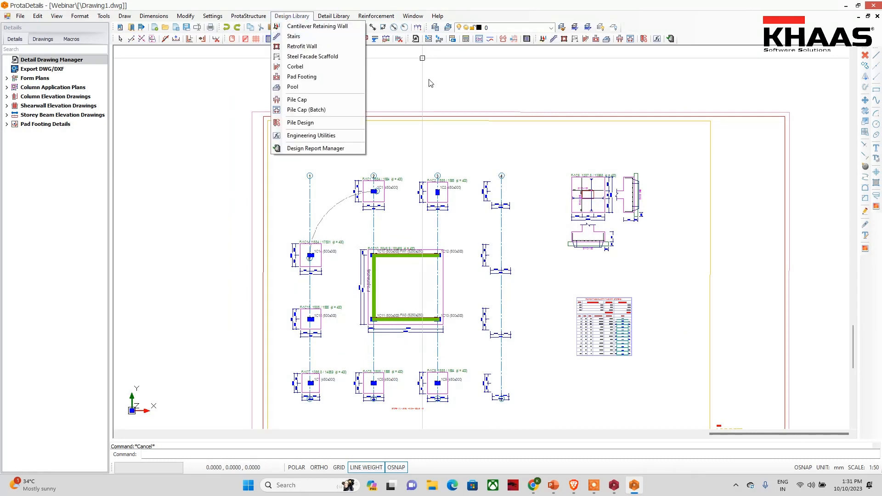
click(320, 27)
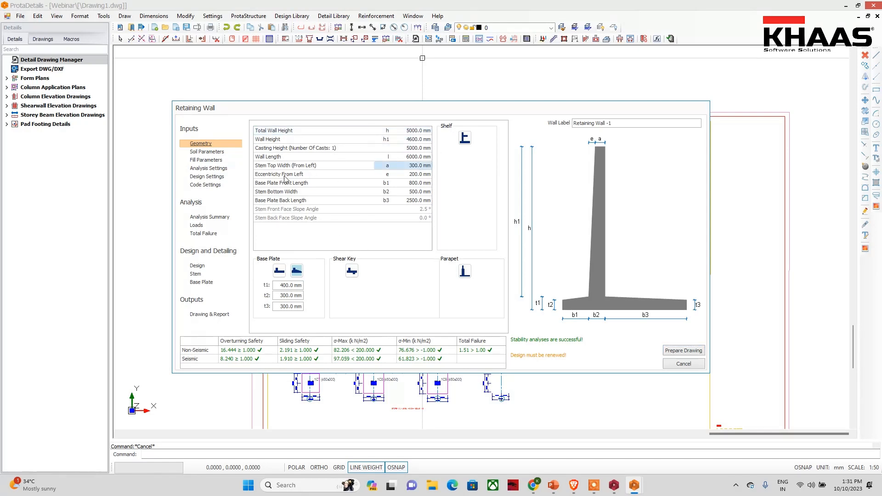
click(205, 153)
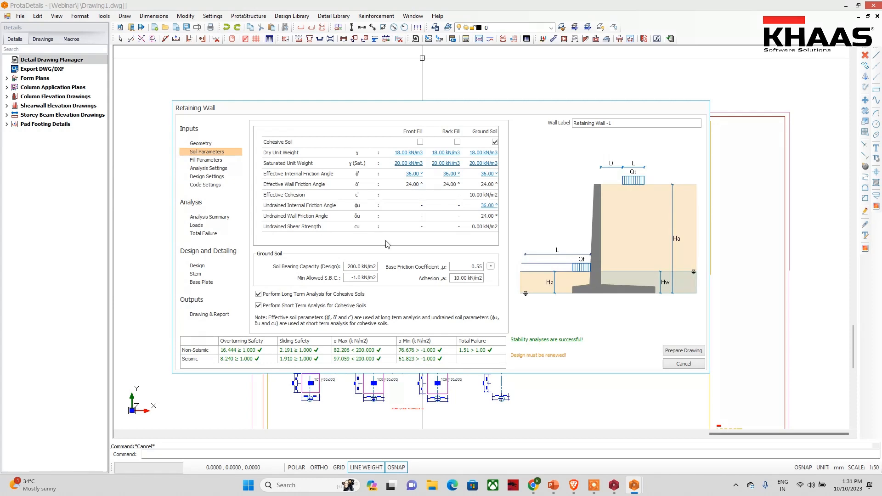
click(683, 350)
click(475, 255)
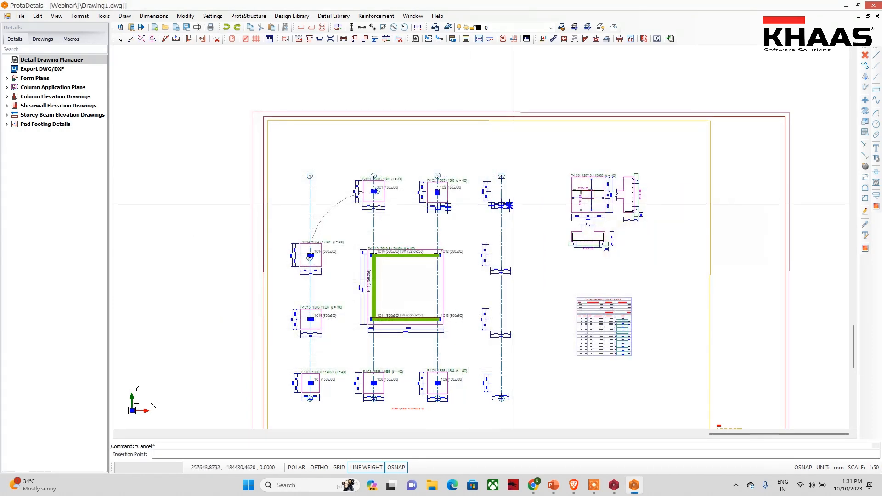
scroll(509, 205, down, 4)
click(670, 158)
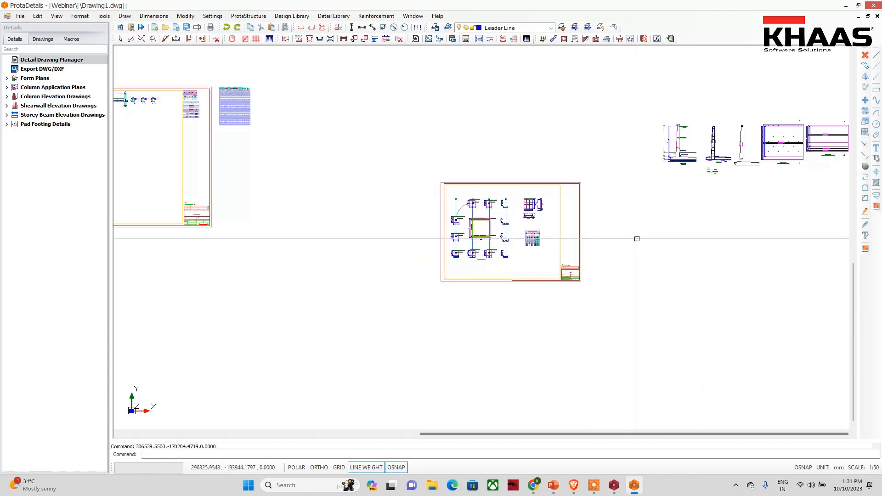
Examine the retaining wall's section, stem and base plate rebar details and its quantity table
middle_drag(668, 183, 457, 246)
scroll(447, 205, up, 7)
scroll(531, 221, up, 1)
middle_drag(577, 258, 302, 268)
scroll(303, 268, down, 4)
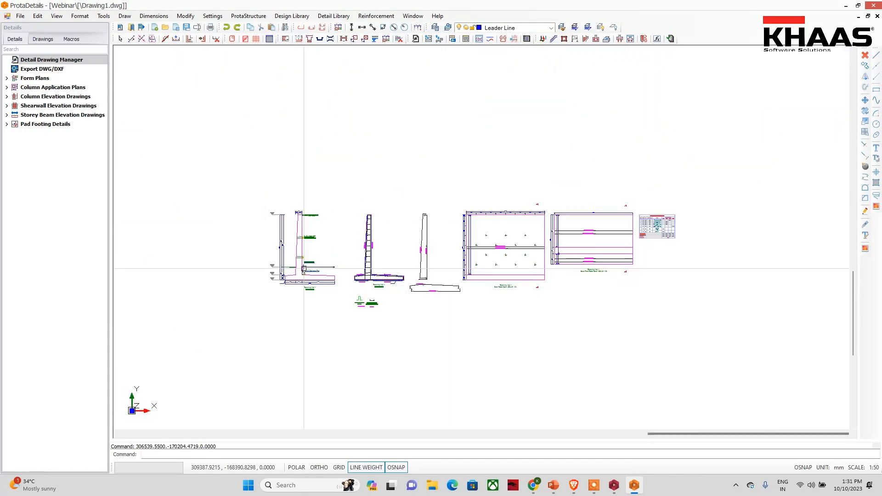
scroll(659, 233, up, 5)
scroll(660, 233, down, 3)
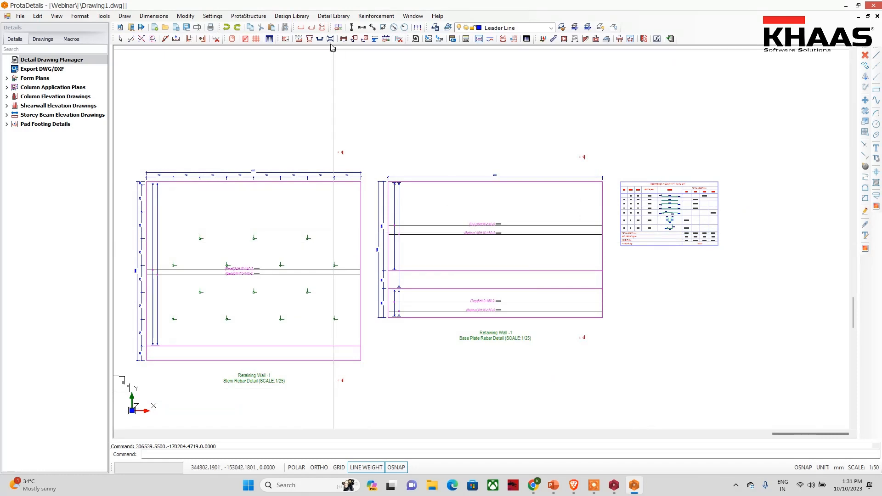
click(292, 16)
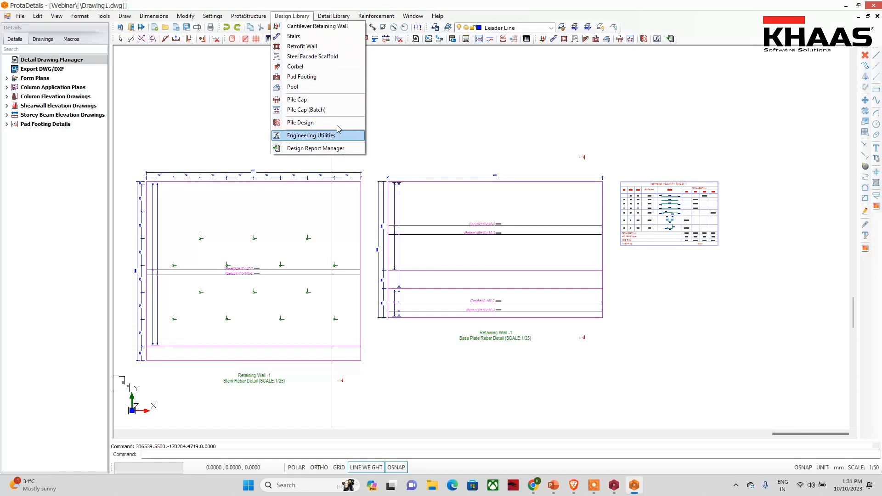
mouse_move(334, 16)
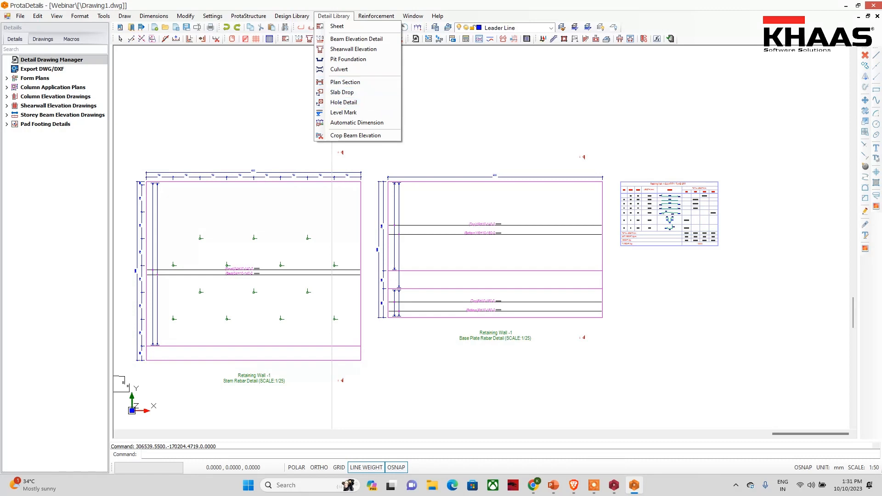
scroll(474, 157, down, 4)
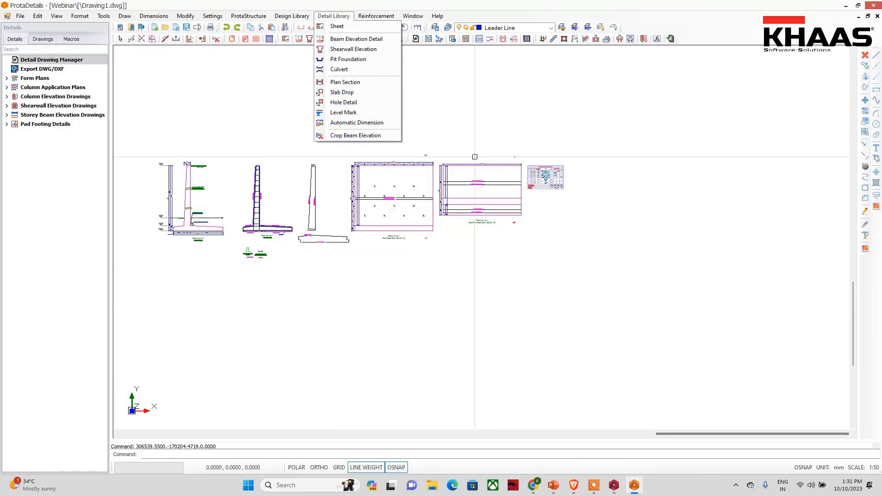
key(Escape)
middle_drag(193, 156, 627, 218)
scroll(627, 219, up, 1)
scroll(483, 214, down, 4)
scroll(512, 208, down, 3)
Switch to the Google Meet call in Chrome to check the in-call messages, and return to the ProtaDetails sheets
mouse_move(533, 485)
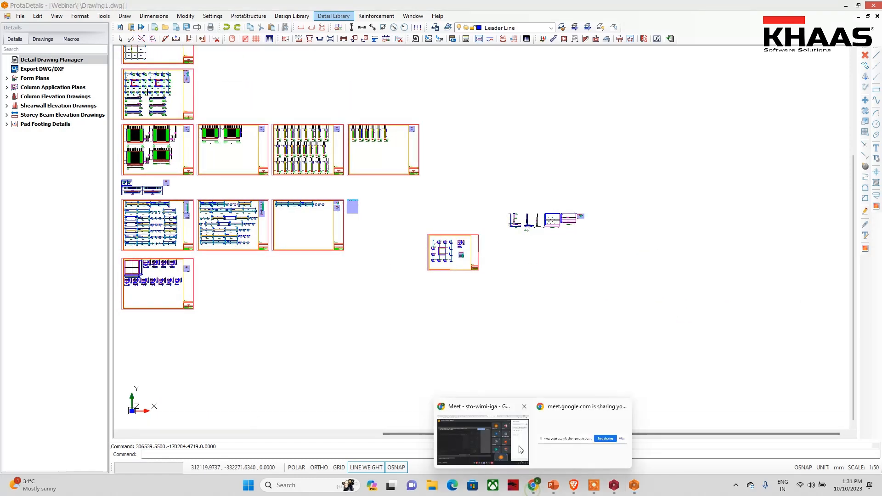
click(521, 449)
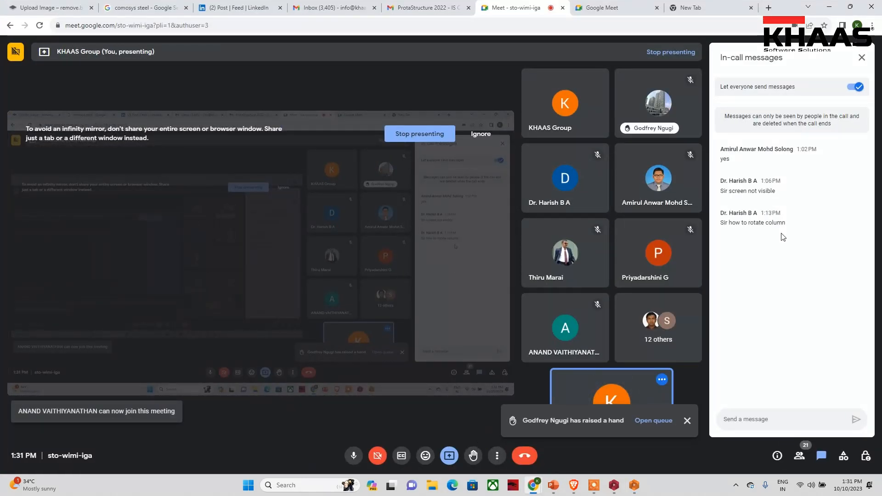
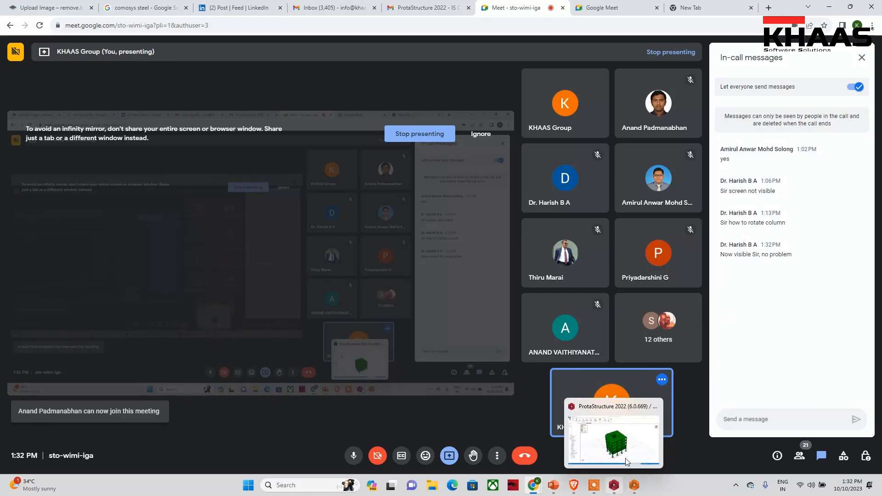
click(629, 490)
scroll(521, 260, down, 2)
middle_drag(522, 260, 542, 262)
scroll(379, 215, up, 3)
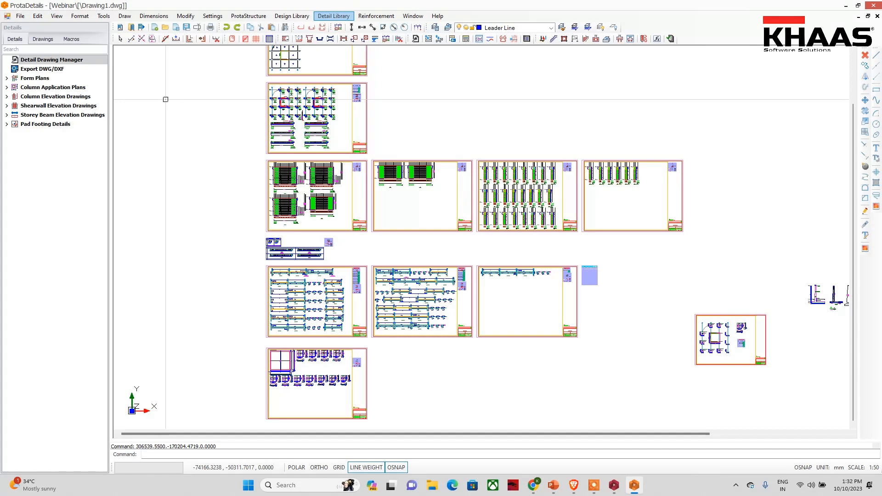
Check which drawing file formats can be opened, browsing New Volume (D:), and leave the file selection
click(19, 15)
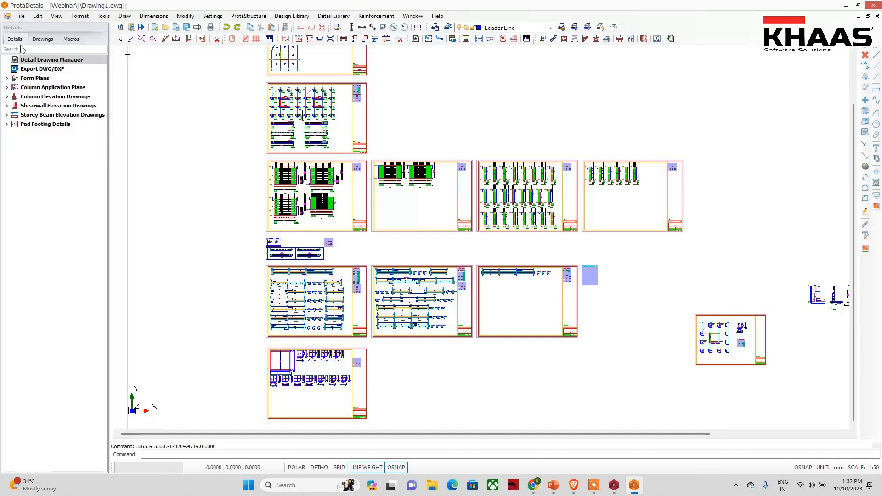
click(19, 17)
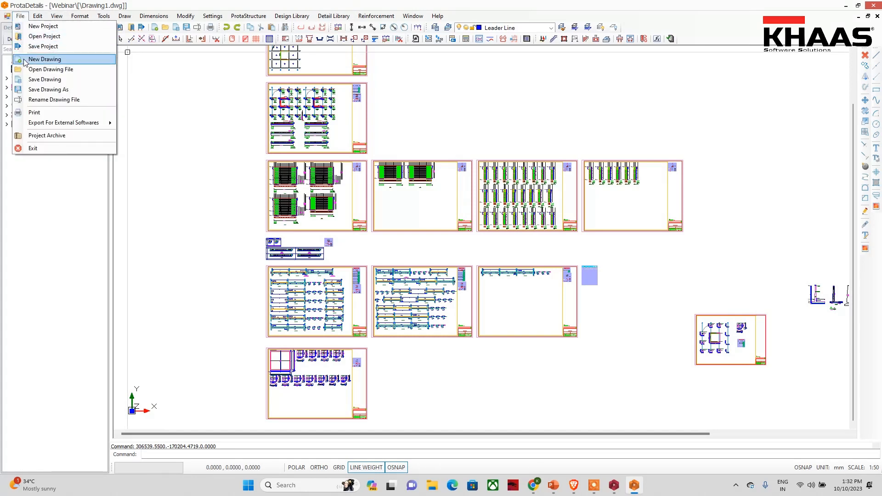
click(45, 70)
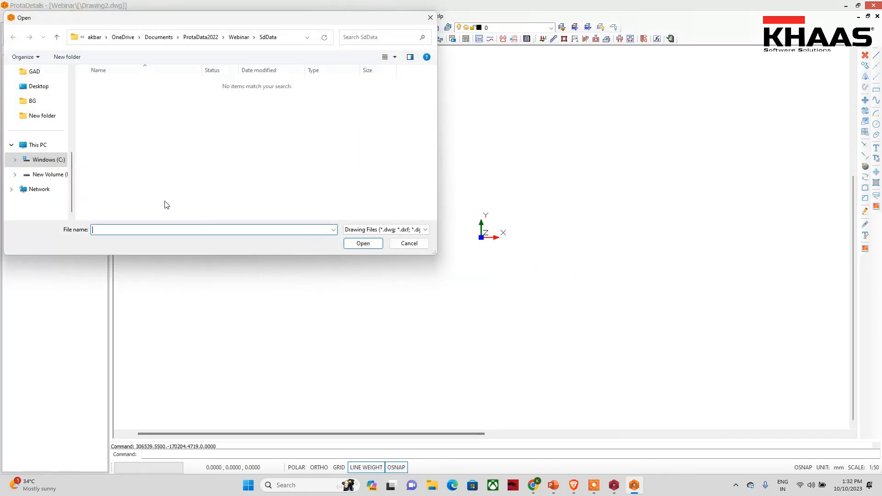
click(54, 174)
scroll(285, 179, down, 6)
scroll(325, 184, down, 3)
click(402, 229)
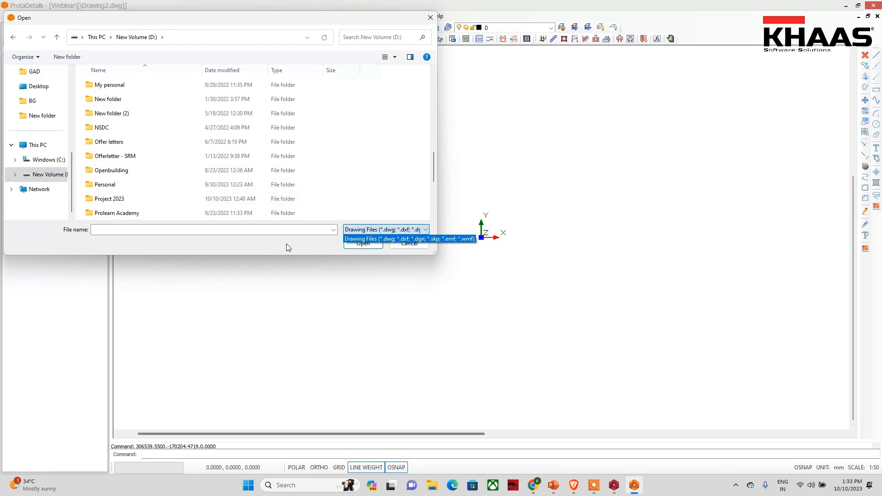
click(299, 245)
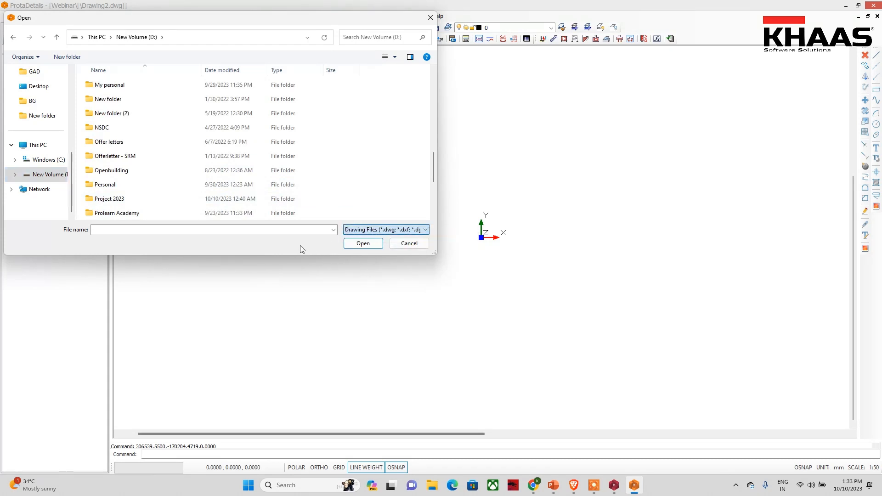
click(409, 244)
Save the drawing containing all detail sheets under the file name Drawing1
scroll(435, 205, down, 2)
scroll(365, 236, up, 2)
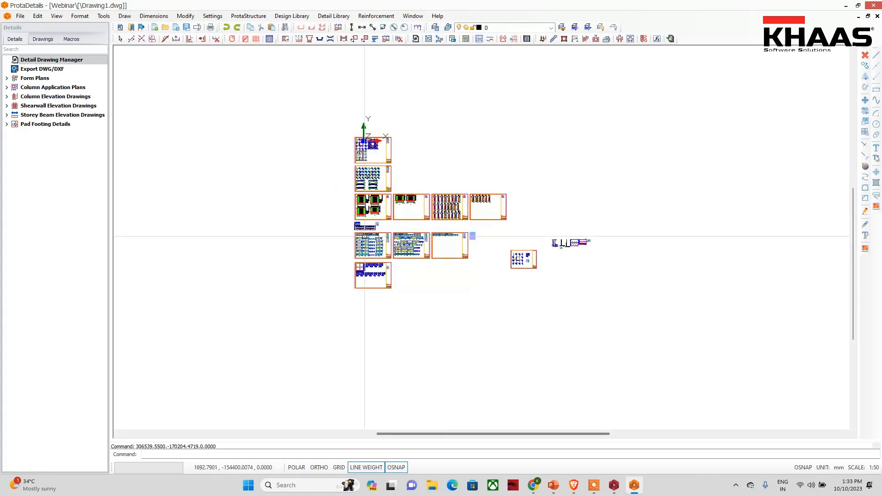
middle_drag(364, 237, 315, 266)
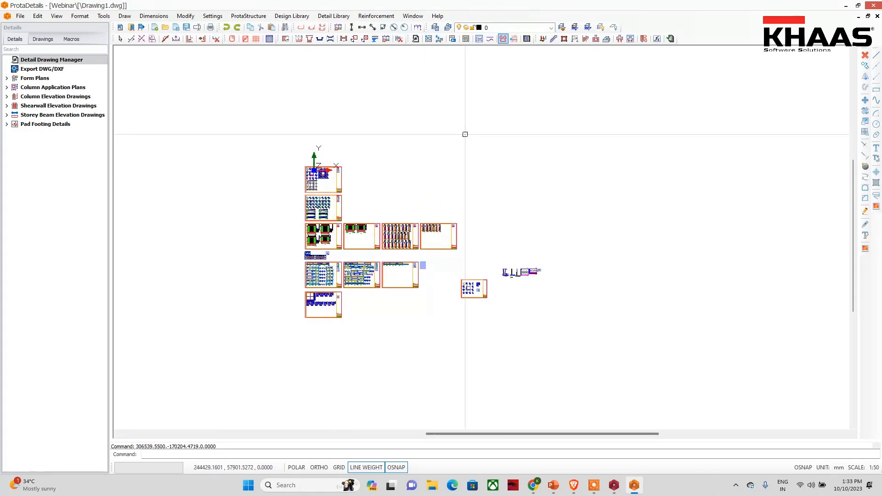
key(ctrl+s)
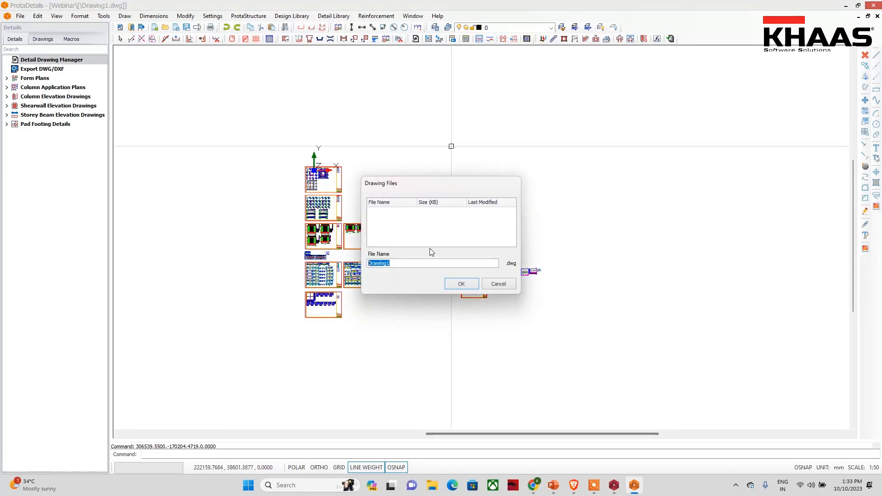
click(461, 283)
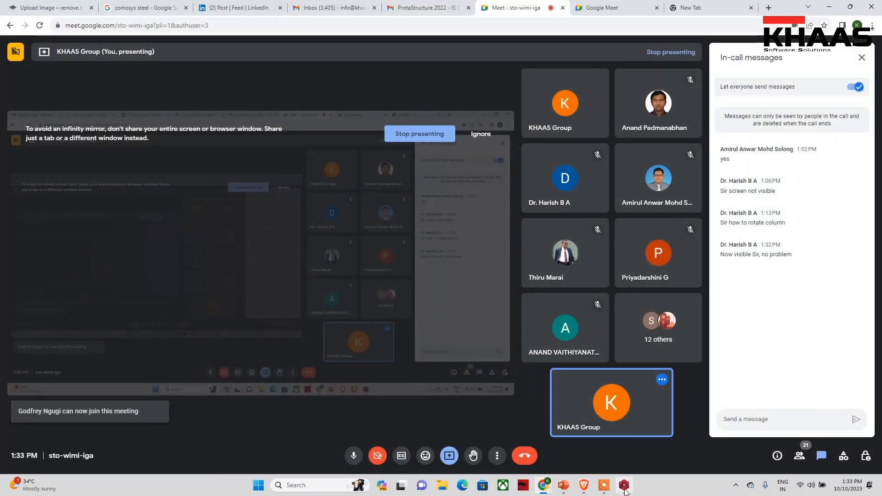
Switch to ProtaStructure and examine the building's 3D design status from several sides, including the roof slabs and pad footings
click(623, 485)
scroll(368, 286, down, 2)
middle_drag(368, 287, 410, 282)
scroll(411, 214, up, 5)
scroll(411, 214, down, 2)
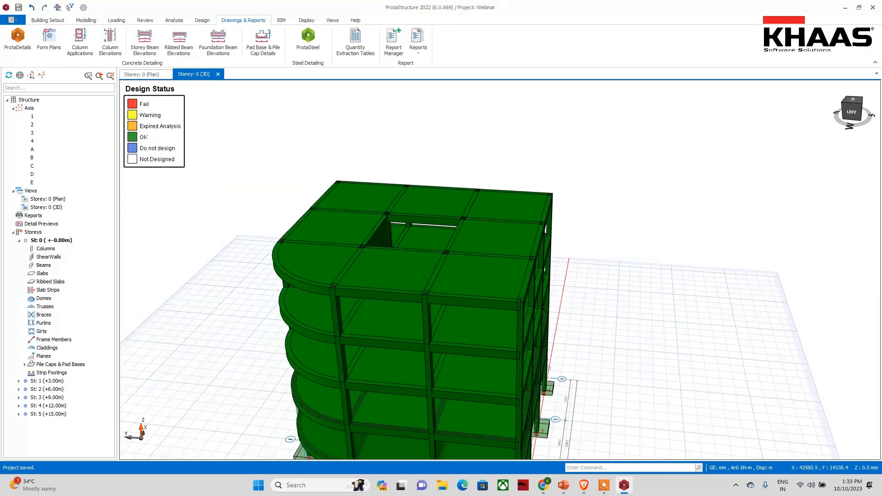
scroll(412, 214, up, 2)
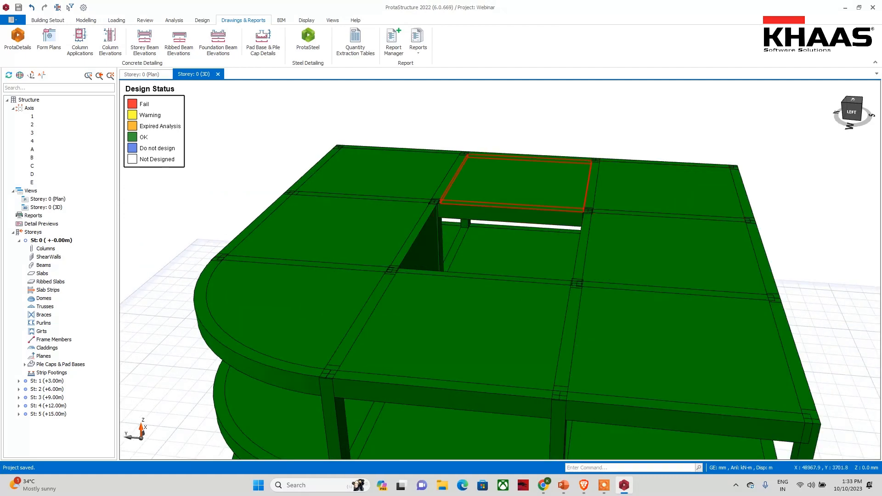
scroll(568, 194, down, 3)
middle_drag(350, 281, 390, 290)
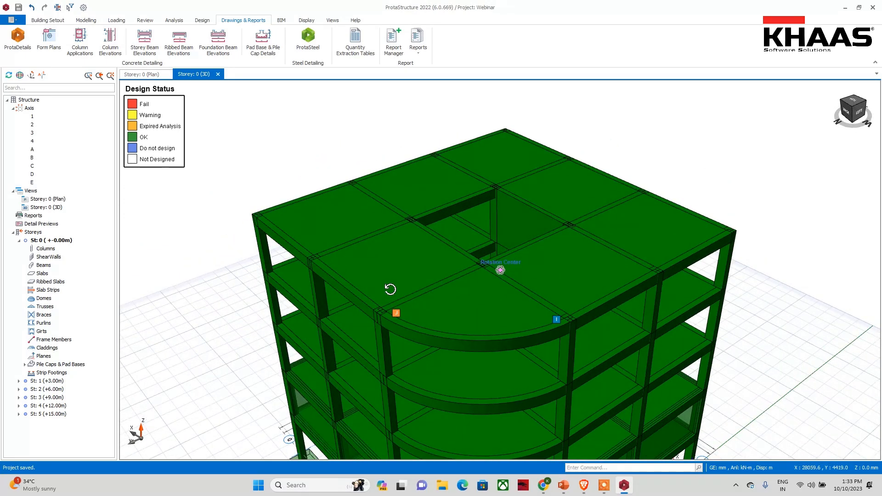
scroll(390, 290, down, 3)
middle_drag(490, 301, 407, 258)
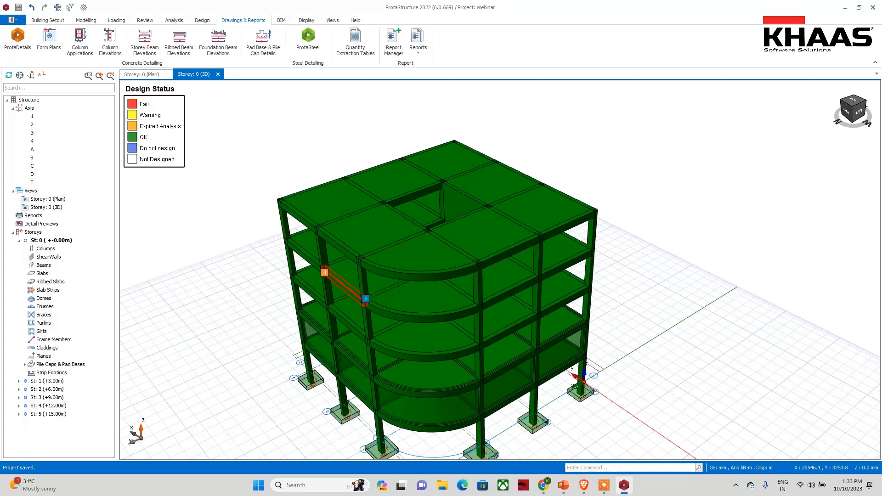
middle_drag(351, 288, 333, 271)
middle_drag(333, 324, 367, 292)
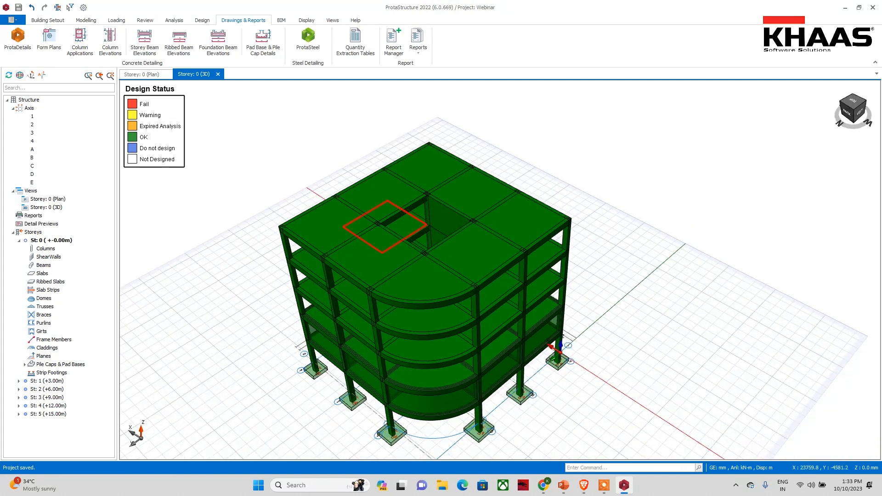
scroll(414, 216, up, 3)
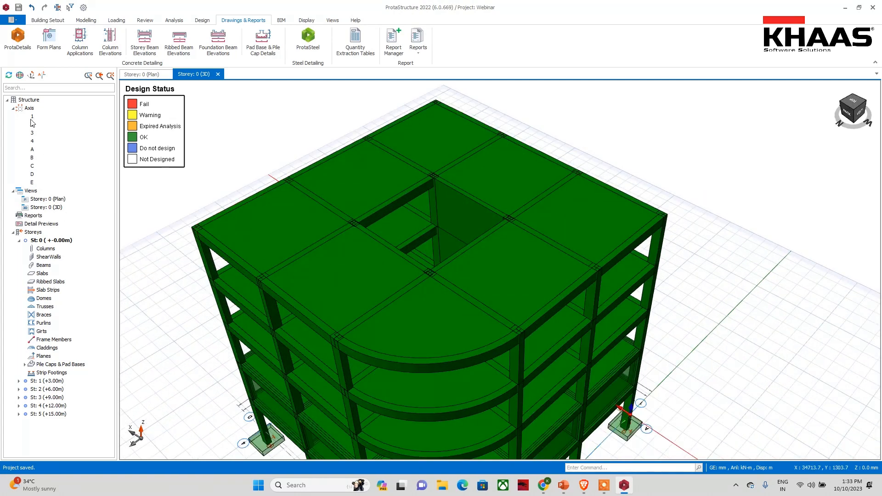
Create a new project with the code Webinar-Steel from the India (Indian Codes) template
click(16, 21)
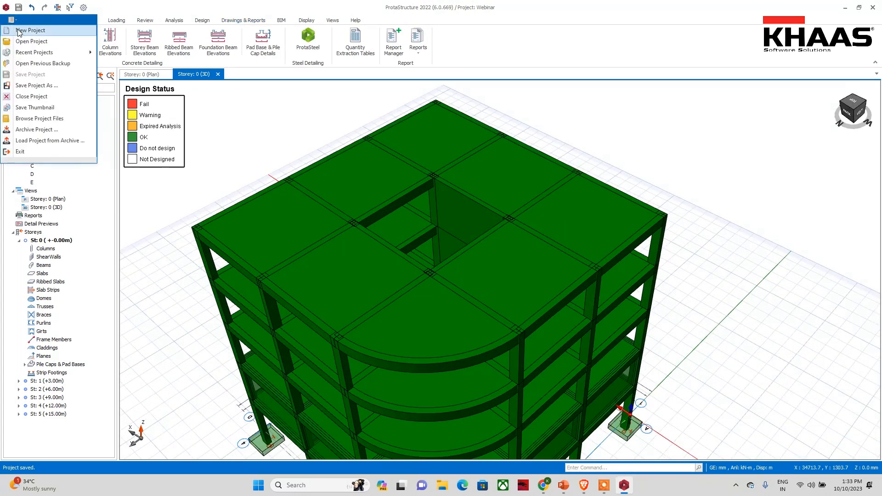
click(28, 31)
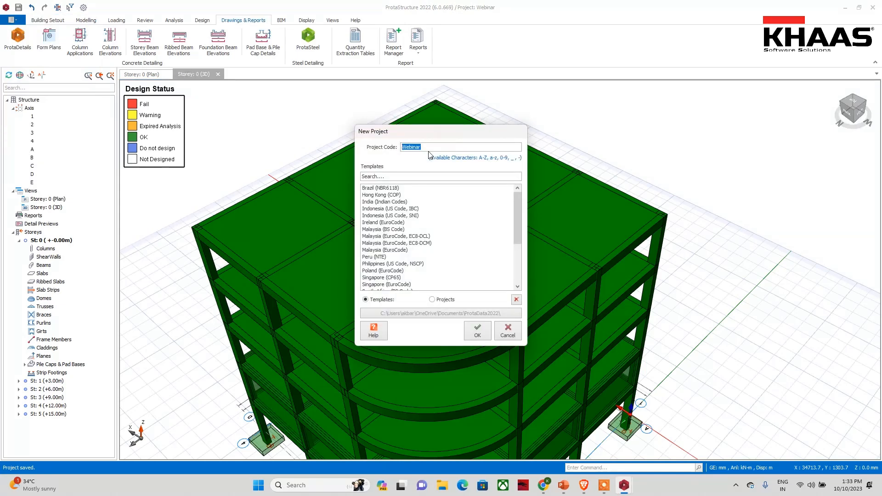
key(Home)
key(Right)
click(391, 202)
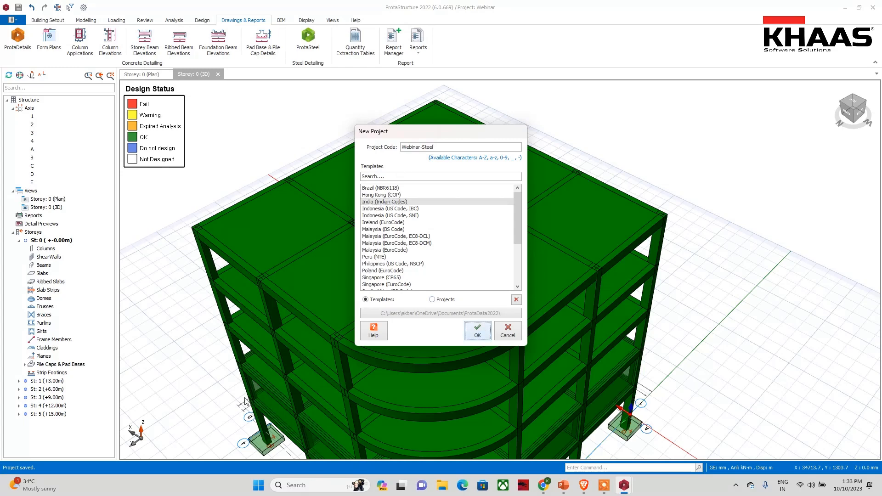
Confirm the new project and generate an orthogonal grid with Dir-1 spacing 4000*3, Dir-2 spacing 4000*2 and shorter axis extensions
click(477, 330)
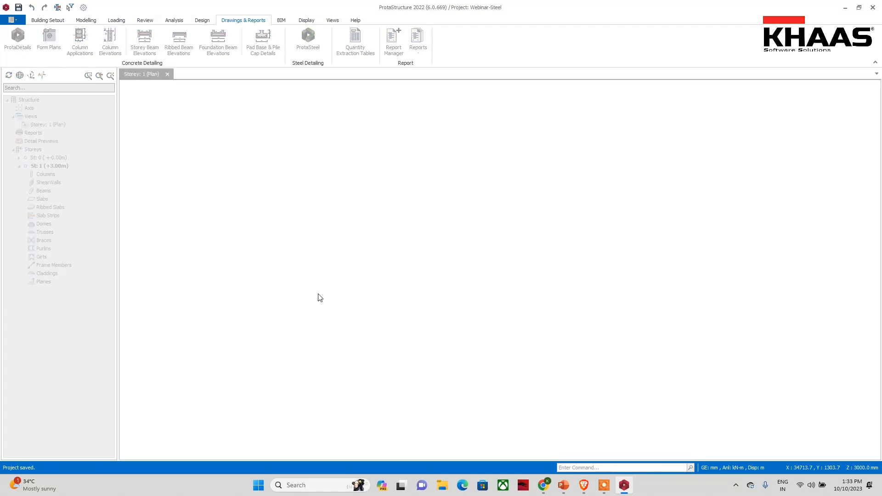
click(79, 22)
click(71, 40)
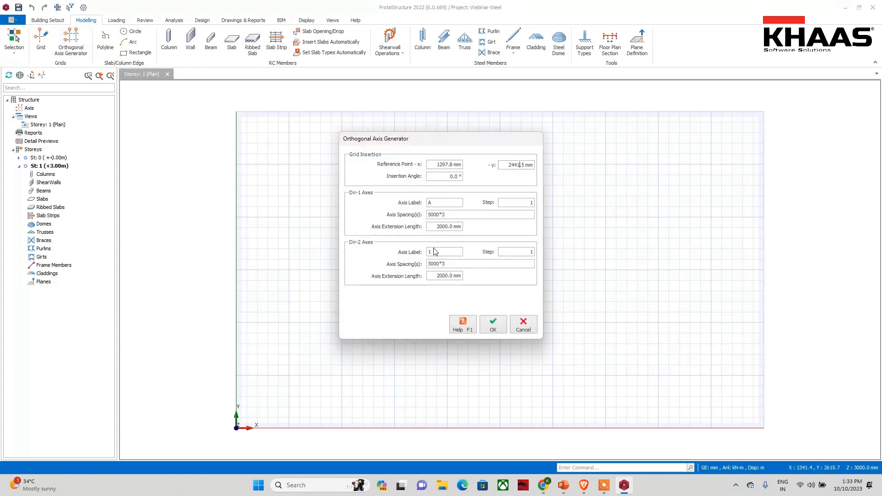
click(440, 215)
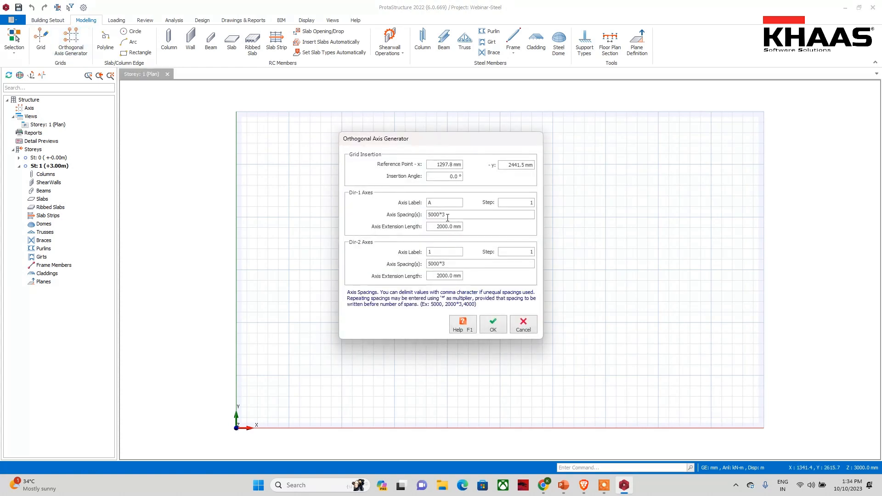
drag(430, 215, 421, 221)
text(4)
double_click(441, 226)
text(100)
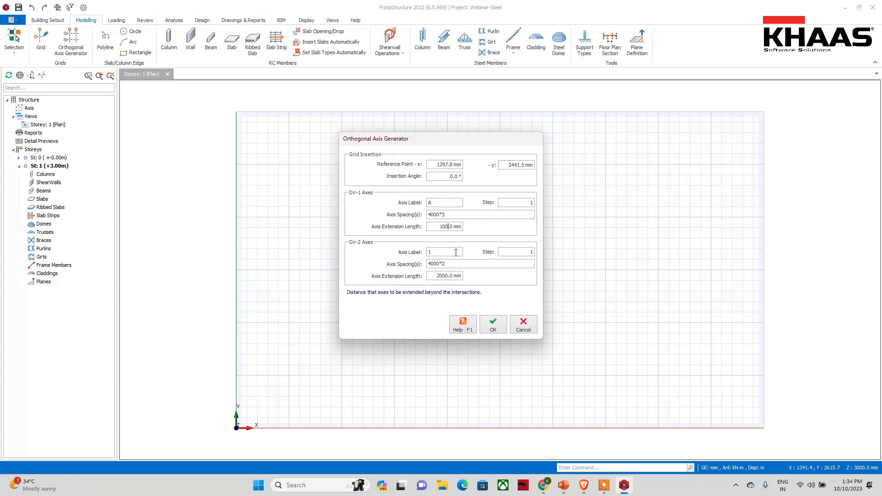
double_click(451, 275)
text(10)
click(493, 324)
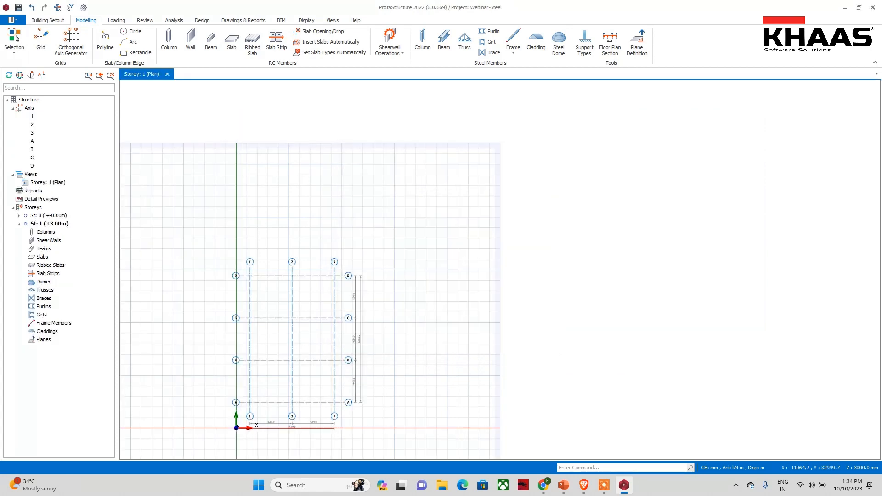
scroll(328, 368, down, 2)
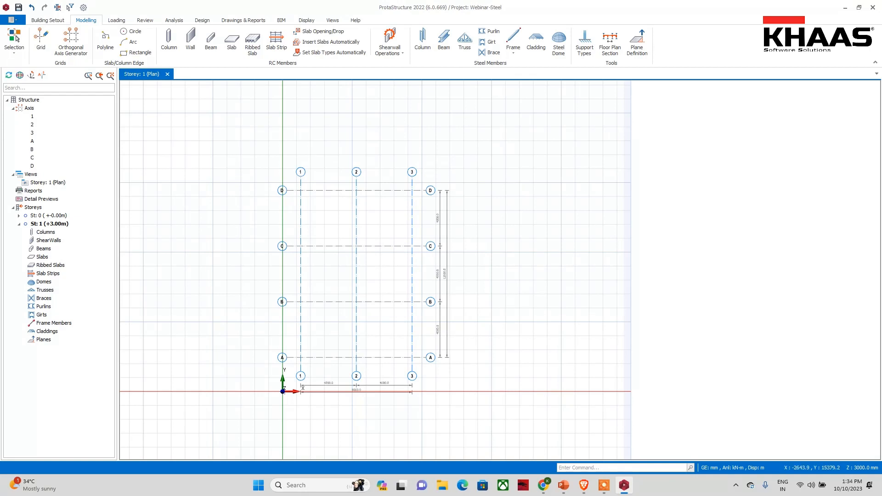
Set up the steel column section as MB300 from the INDIA database, rotated to a section angle of 90°
click(420, 50)
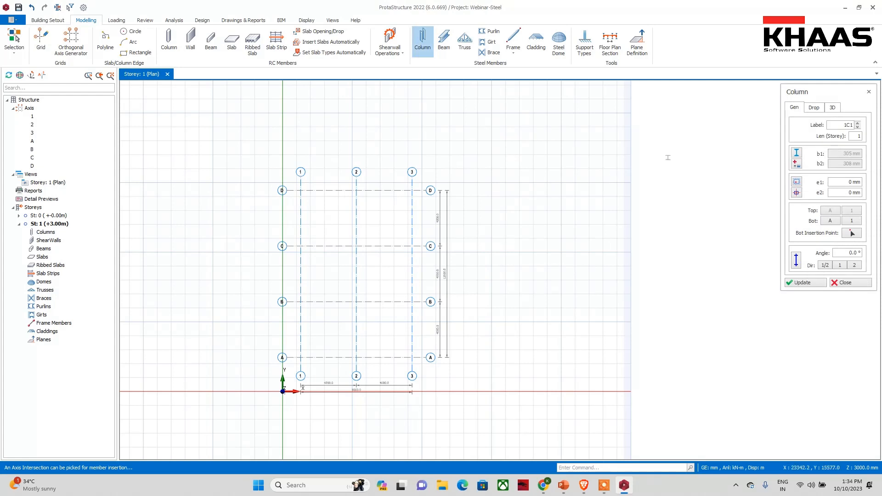
click(797, 154)
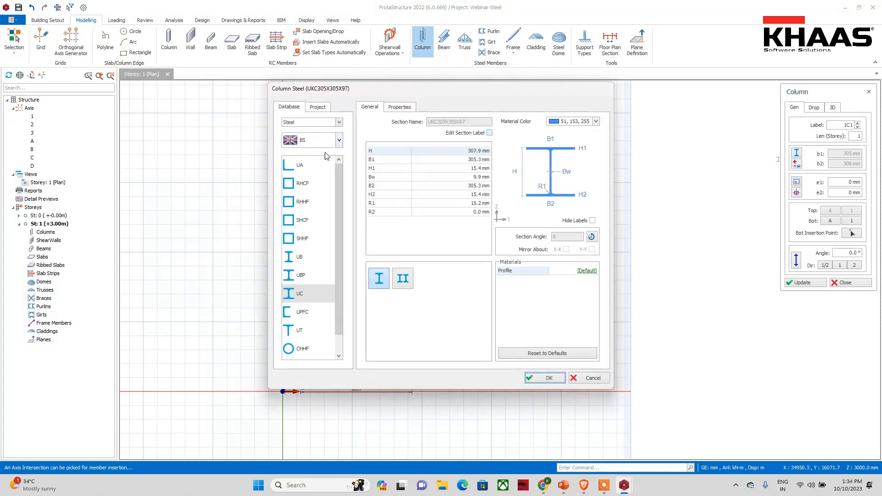
click(325, 140)
scroll(323, 170, down, 3)
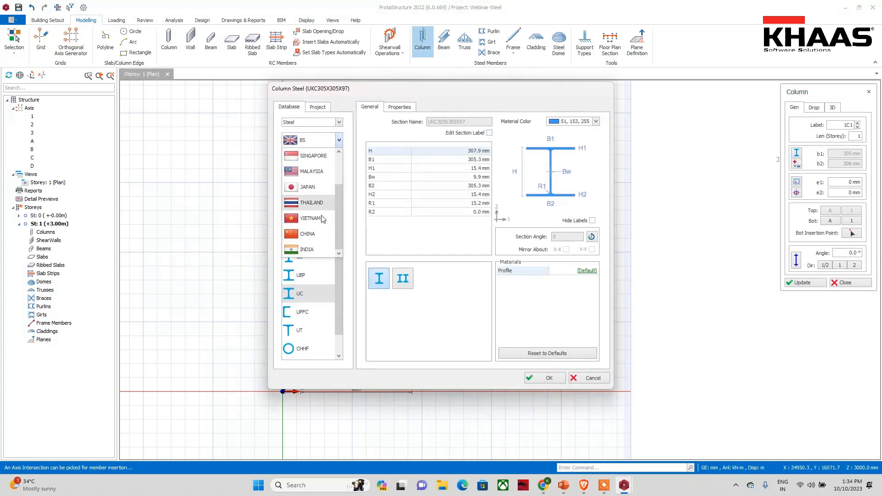
click(312, 249)
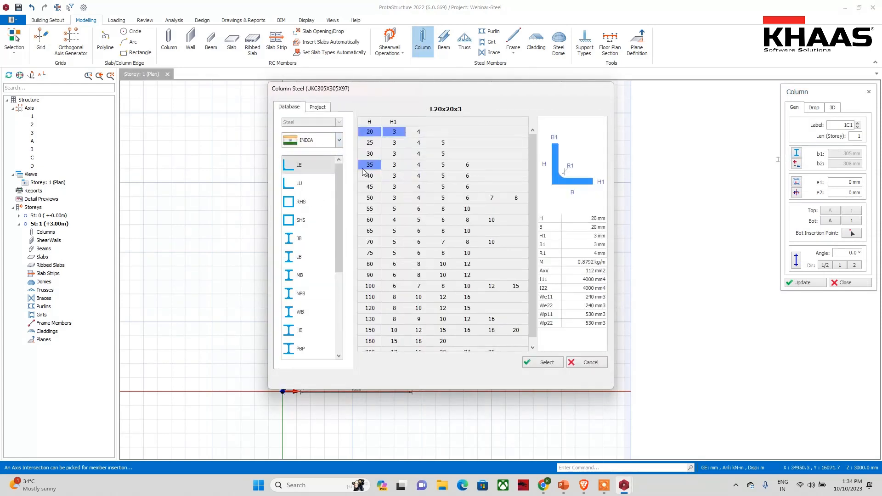
click(306, 275)
click(372, 209)
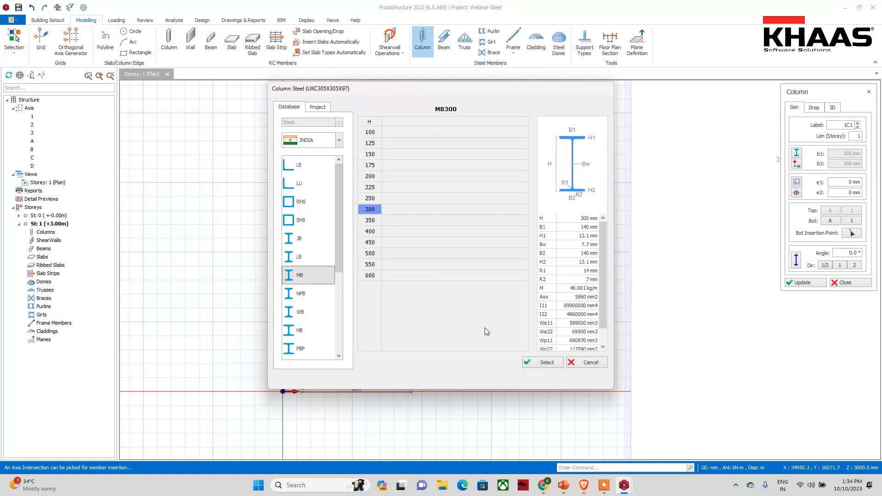
click(534, 363)
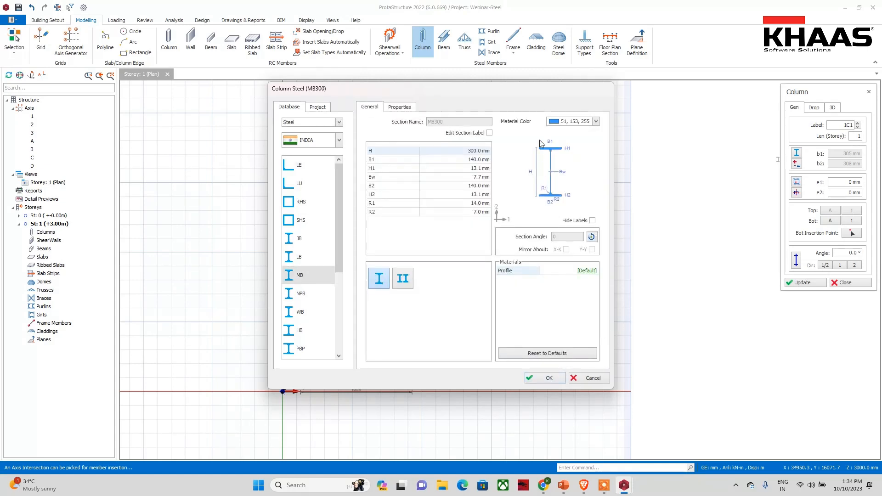
click(591, 237)
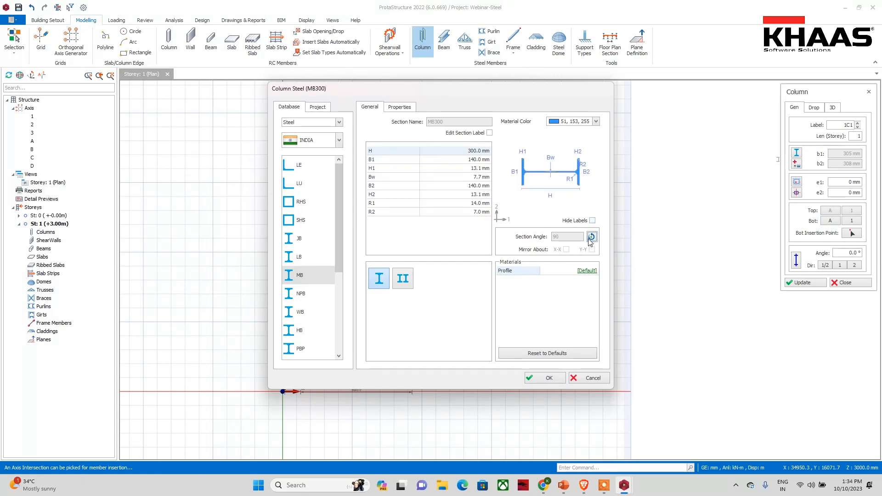
click(540, 378)
Place MB300 steel columns at the intersections of axes 1 and 3 with axes A, B, C and D
scroll(413, 357, up, 5)
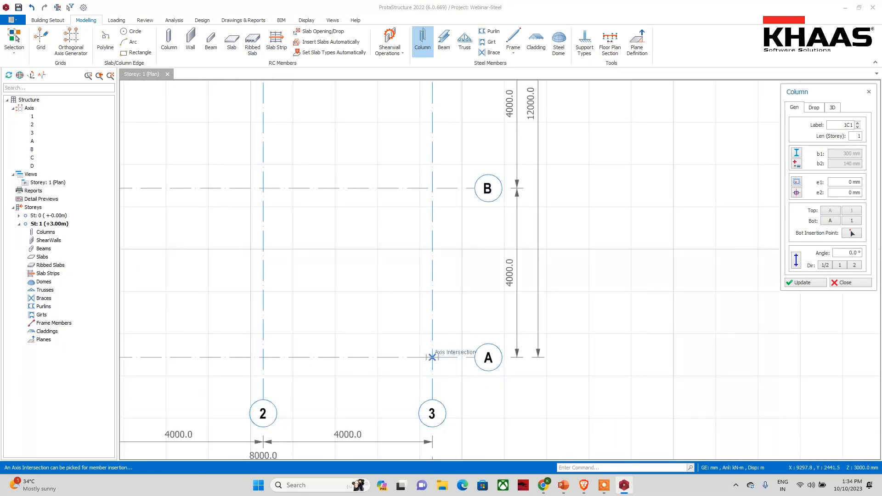
click(432, 358)
scroll(612, 271, down, 3)
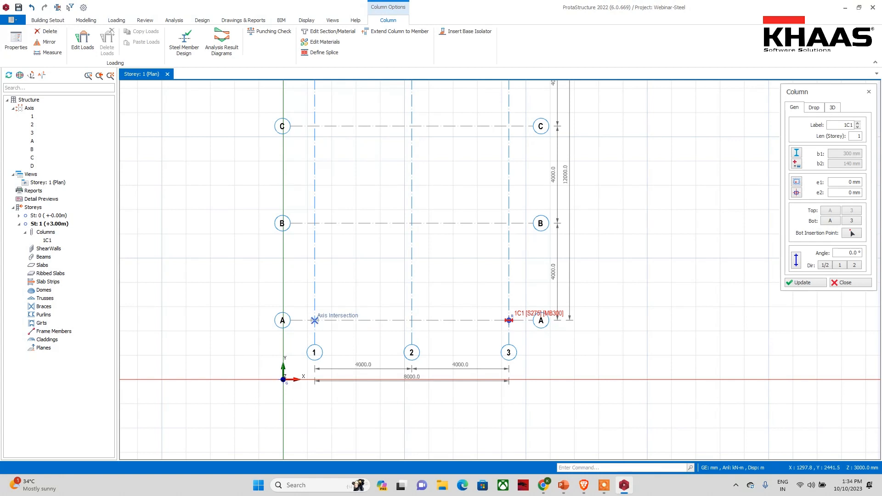
click(315, 320)
middle_drag(422, 267, 427, 309)
click(319, 264)
click(514, 265)
click(319, 168)
click(513, 168)
scroll(381, 159, down, 2)
middle_drag(382, 159, 387, 231)
click(340, 165)
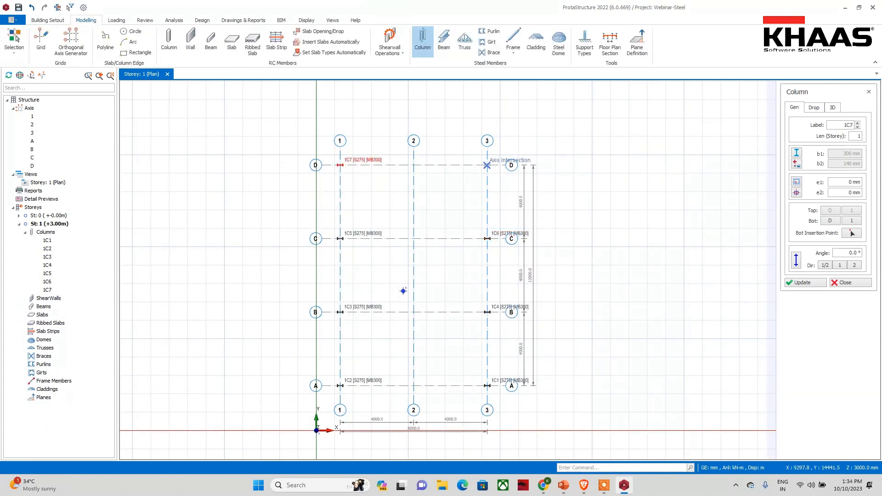
click(487, 165)
scroll(363, 188, down, 2)
Open a 3D physical model view of the storey and orient it to see all the columns
right_click(146, 76)
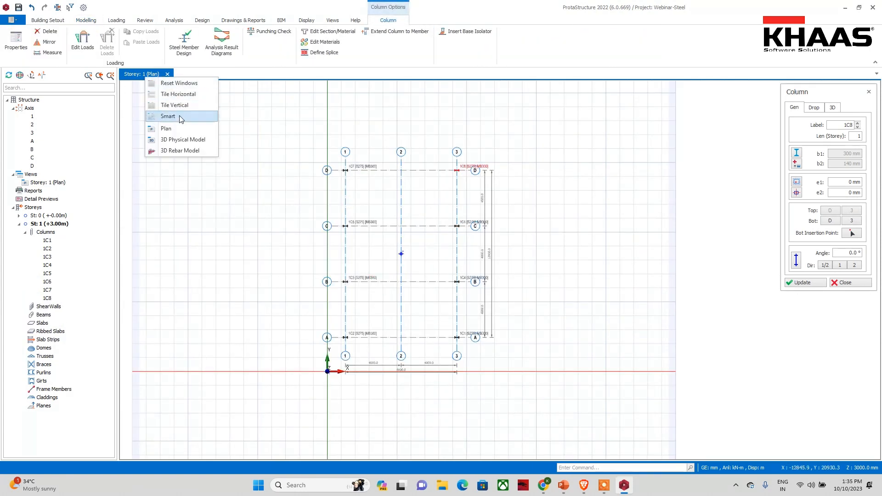
click(183, 140)
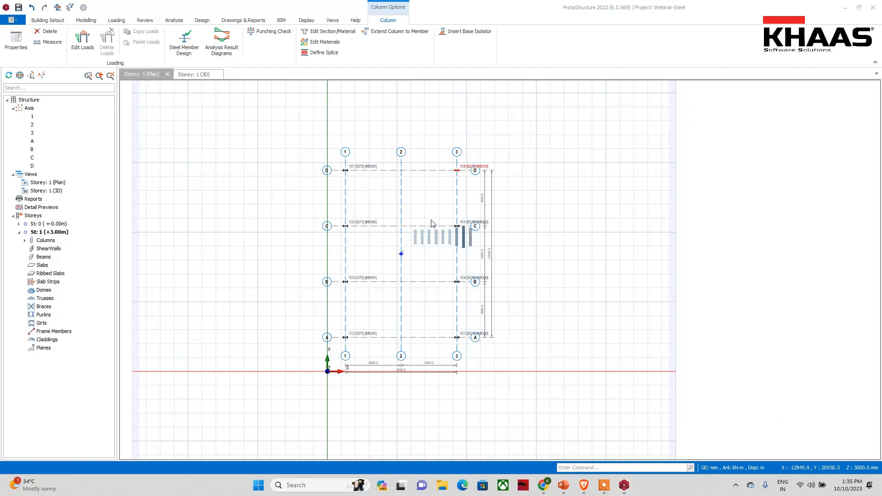
scroll(441, 280, down, 3)
mouse_move(367, 301)
middle_down()
mouse_move(434, 292)
mouse_move(453, 327)
middle_up()
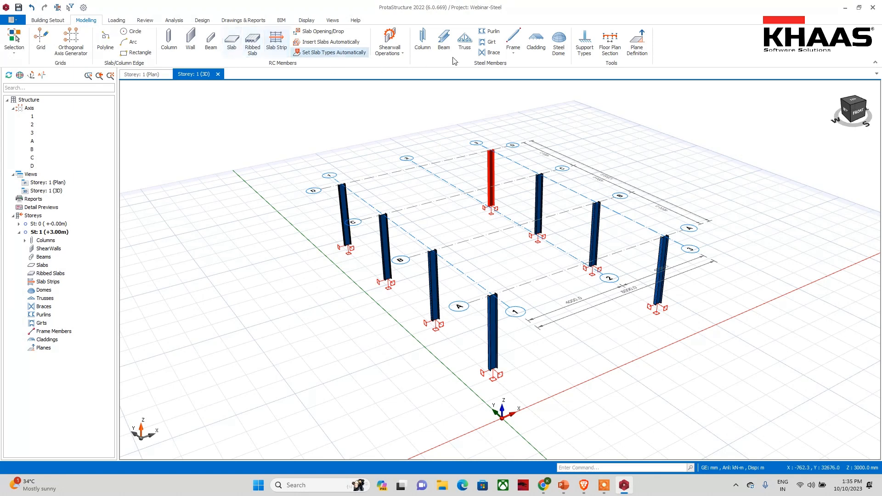
Set up the steel beam section as MB250 from the INDIA database
click(444, 41)
click(798, 154)
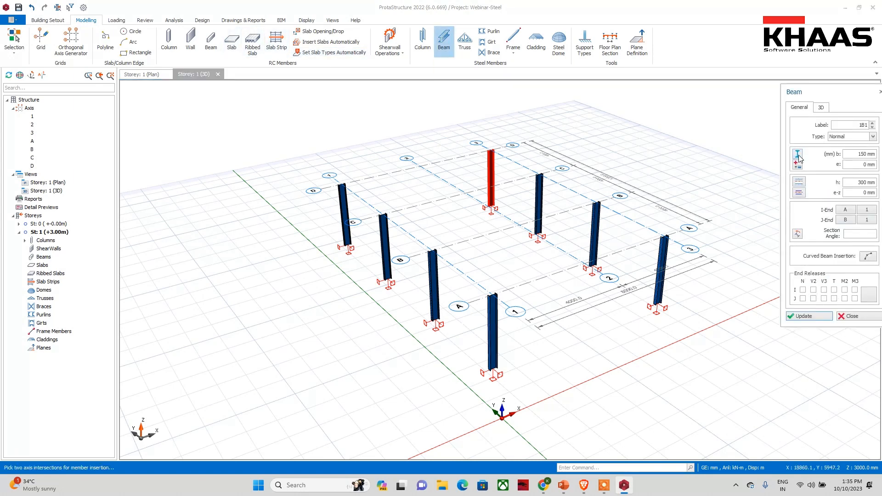
click(307, 272)
click(370, 198)
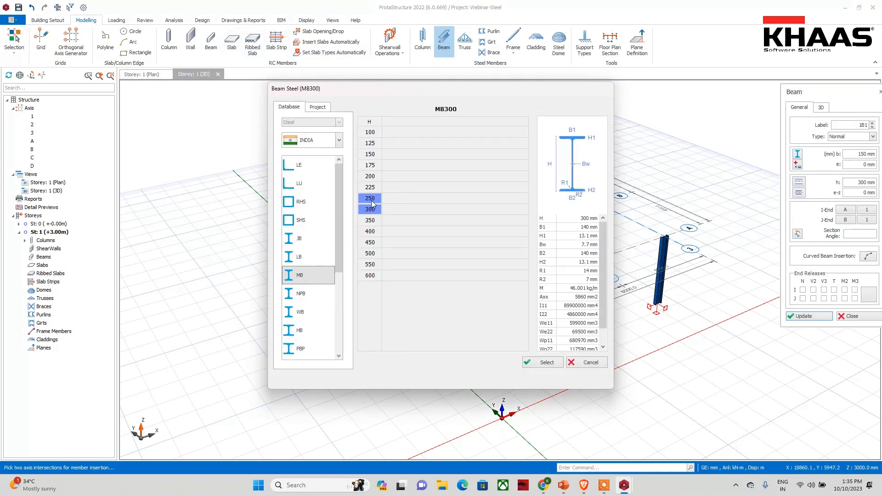
click(538, 361)
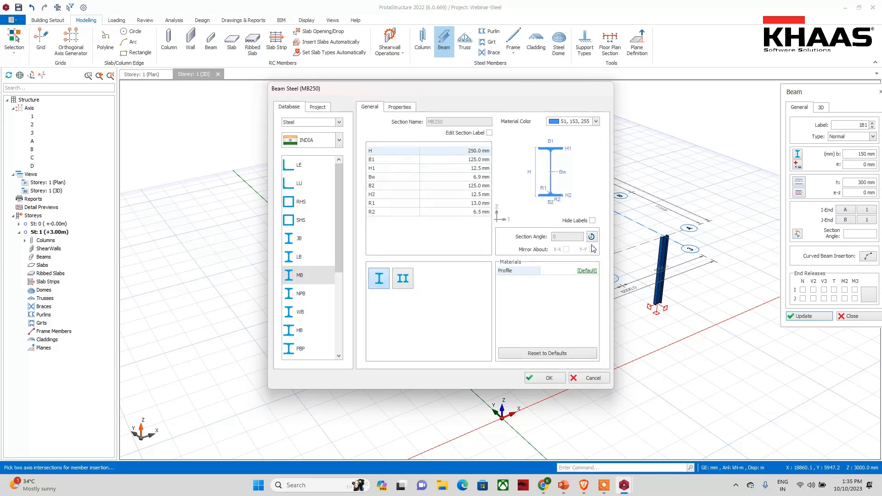
click(552, 377)
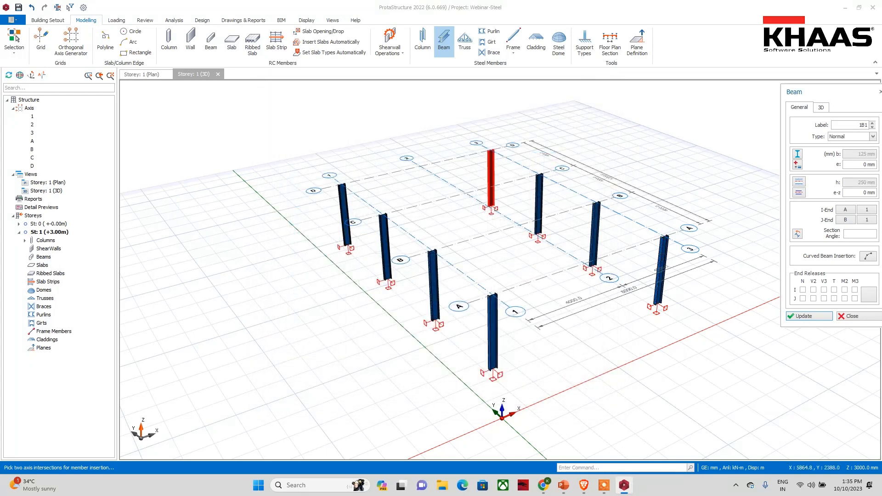
Insert a sloped steel beam on axis A between axes 3 and 2, with delZ-I set to 350 mm
click(821, 107)
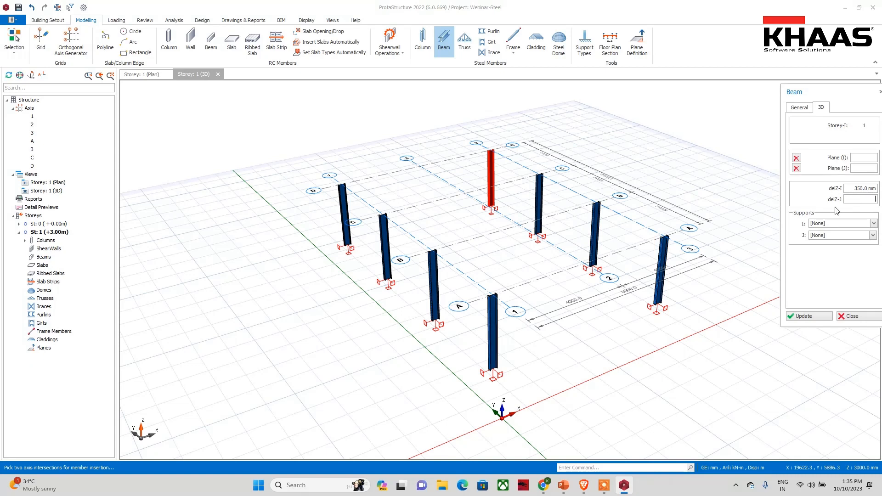
click(667, 237)
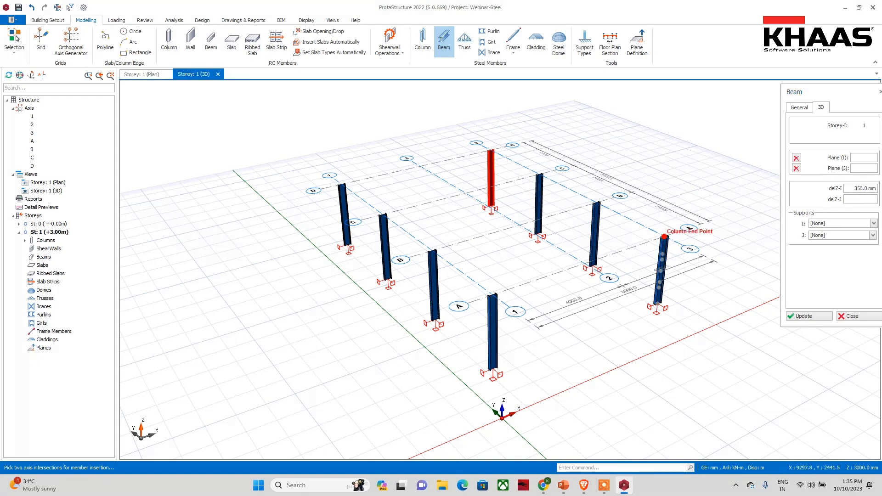
click(664, 236)
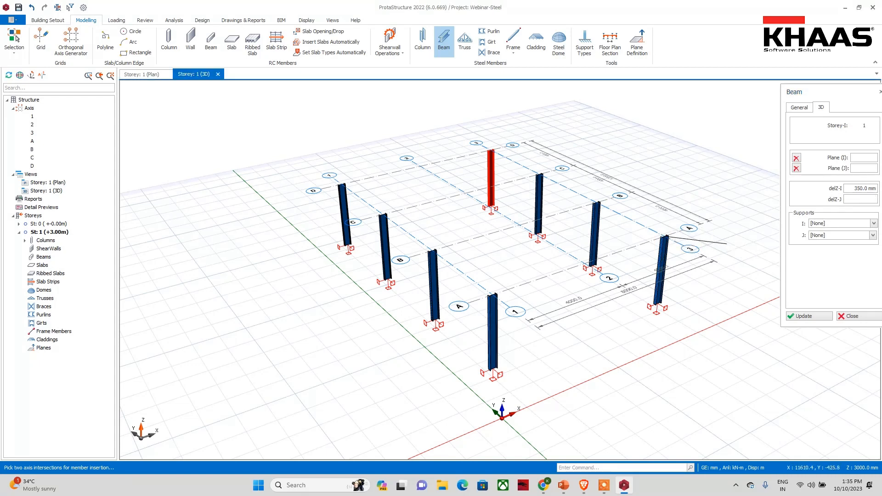
click(584, 263)
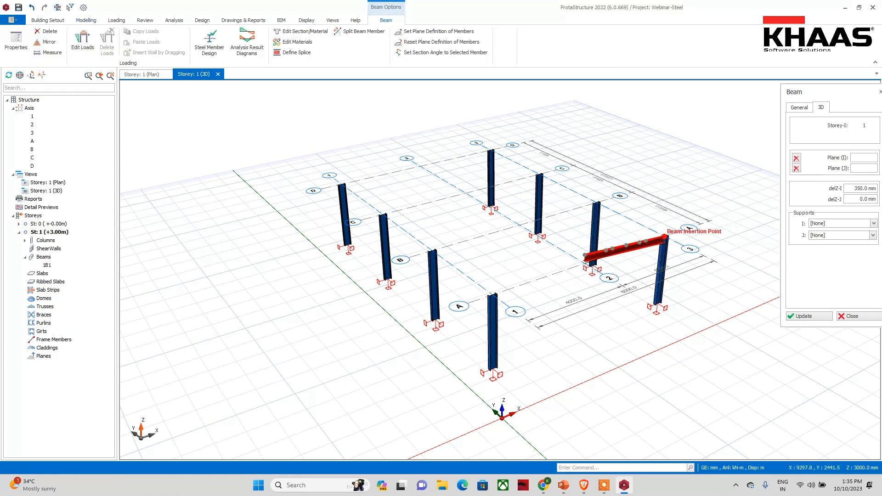
scroll(665, 236, up, 3)
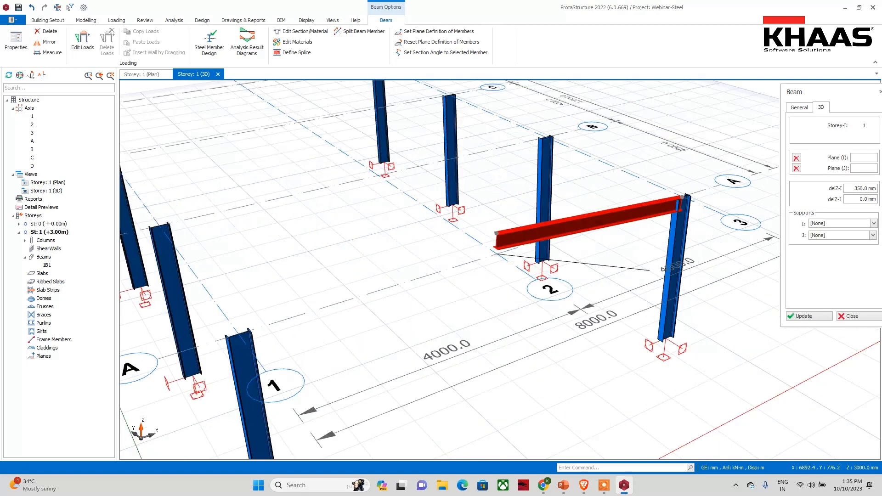
Set delZ-I to 0 and delZ-J to 350 mm, and insert the matching sloped beam on axis A between axes 2 and 1
double_click(855, 188)
text(0)
drag(858, 199, 879, 200)
text(3)
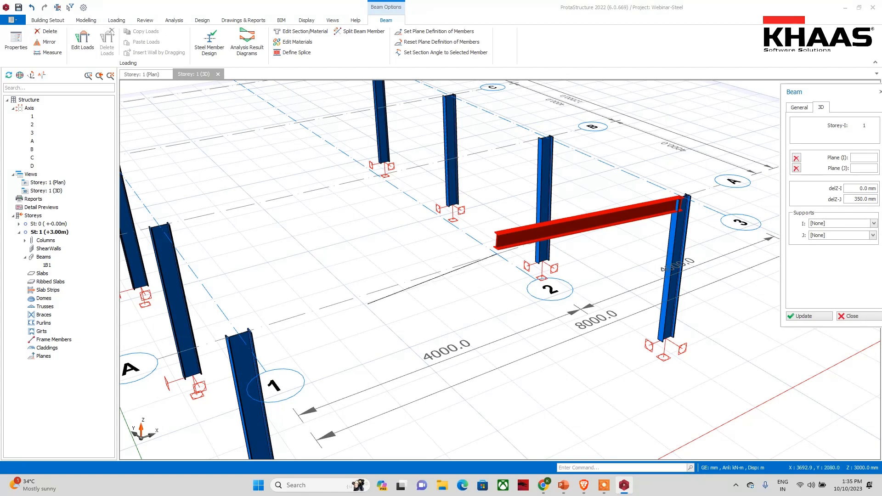
click(241, 334)
scroll(529, 302, down, 3)
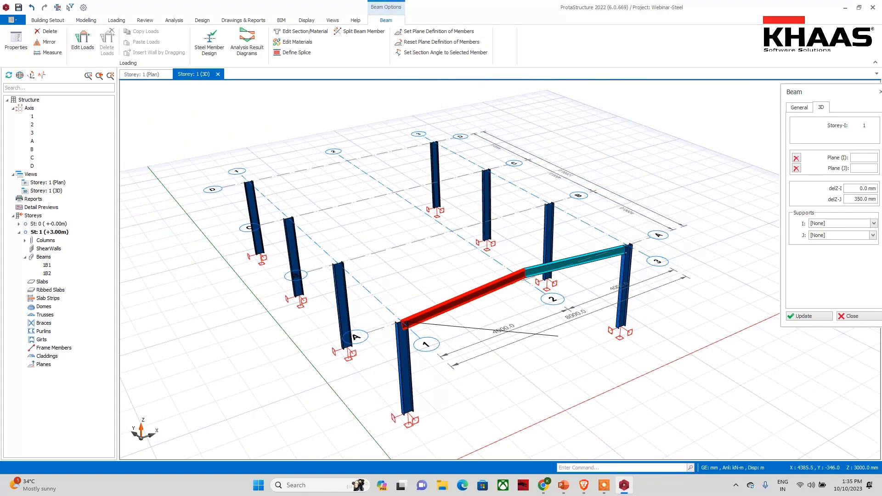
key(Escape)
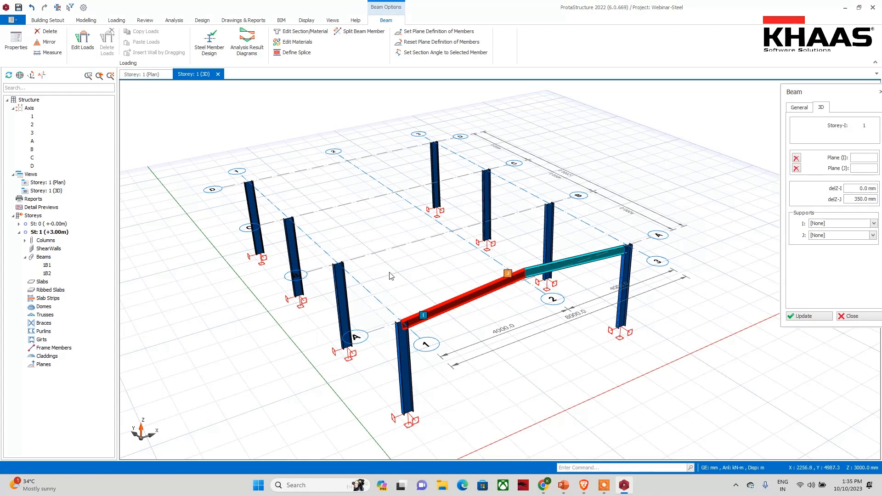
Insert sloped beams from the axis 1 columns to axis 2 along axes B, C and D
click(338, 263)
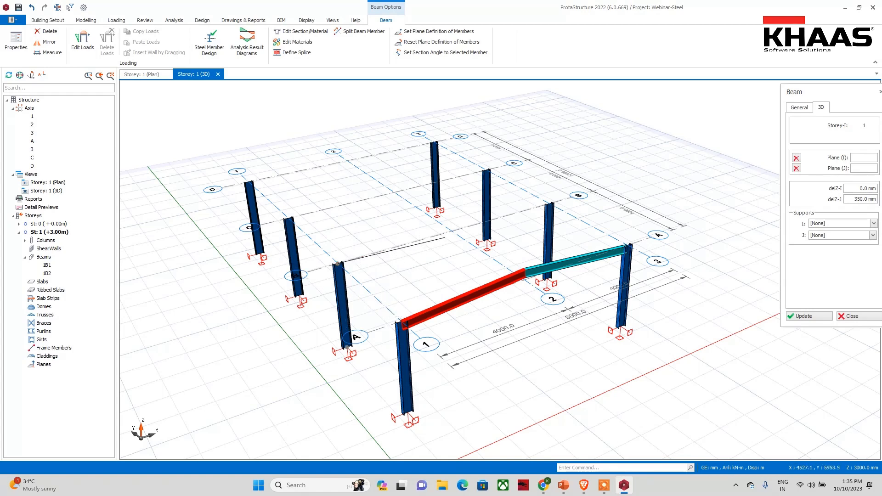
click(452, 226)
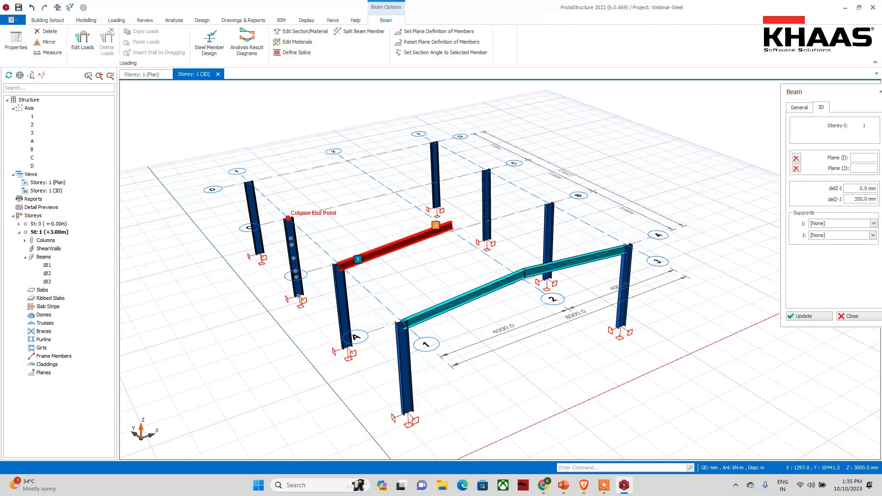
click(394, 190)
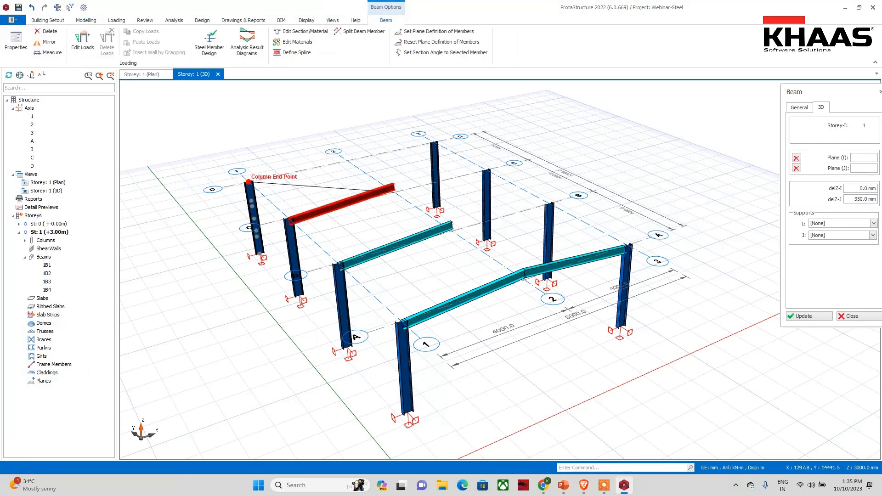
click(244, 182)
click(345, 160)
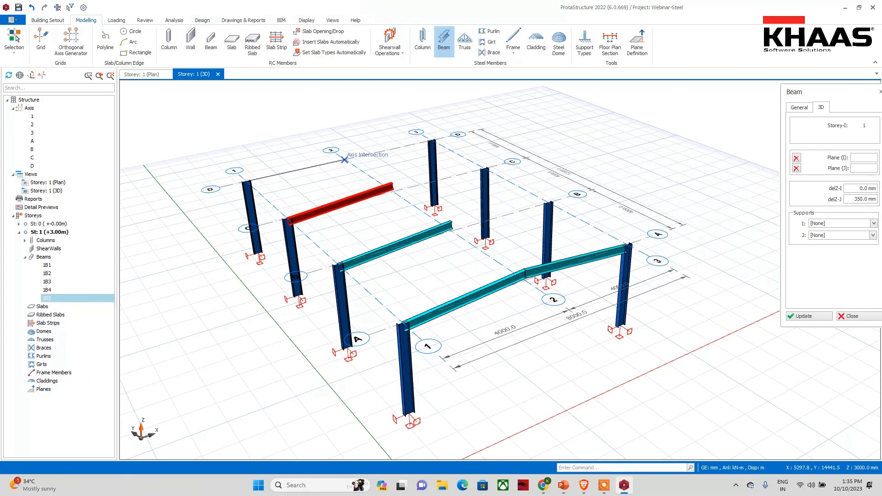
Set delZ-I to 350 mm and delZ-J to 0, and insert sloped beams from the axis 3 columns to axis 2 along axes B, C and D
drag(858, 190, 879, 199)
text(35)
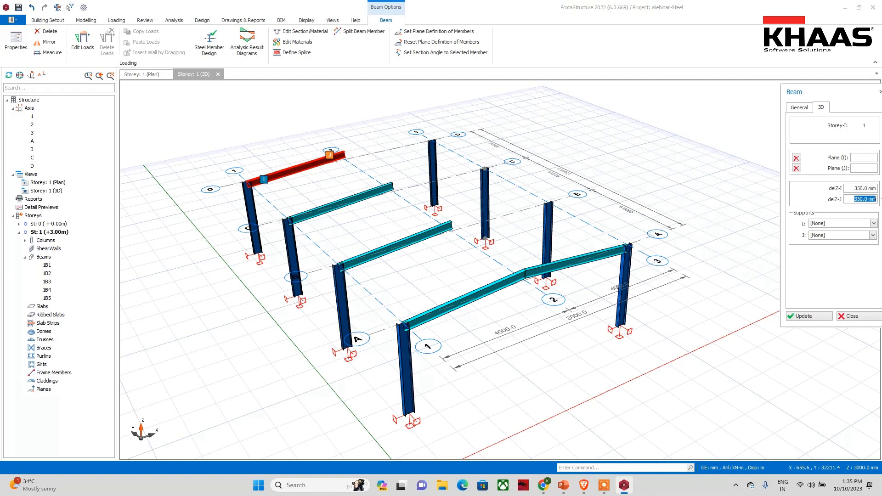
text(0)
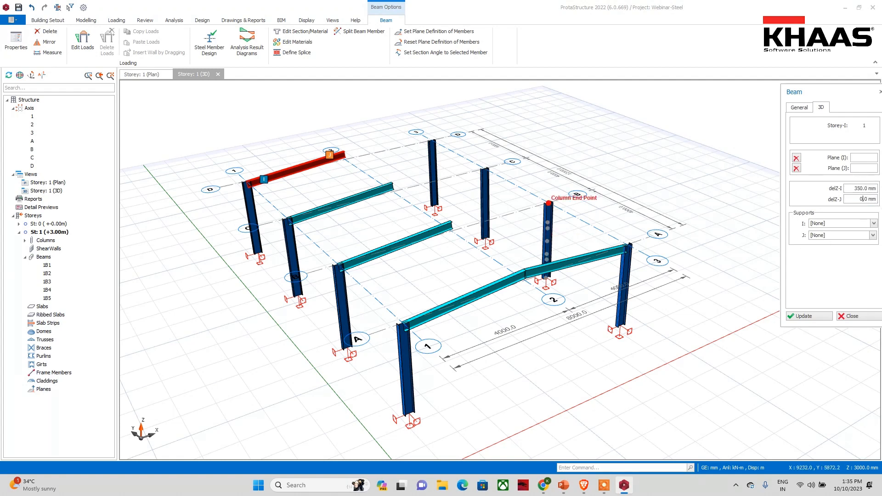
click(548, 203)
click(452, 231)
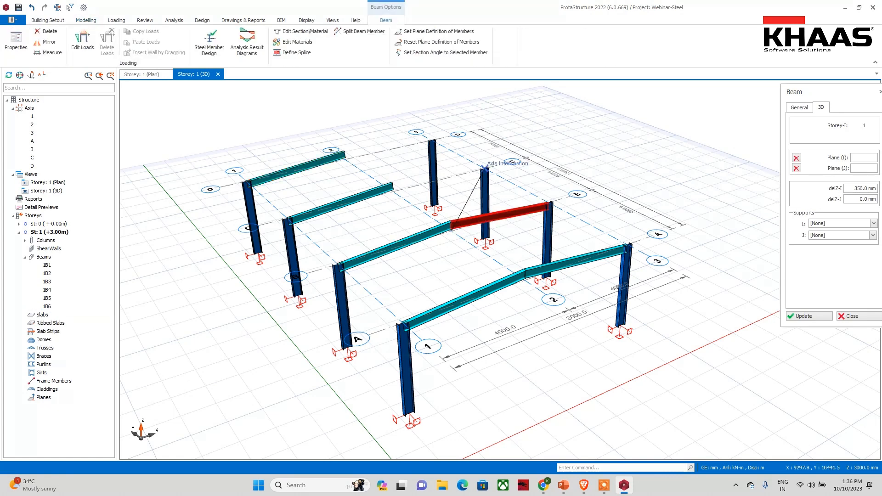
click(484, 169)
click(394, 190)
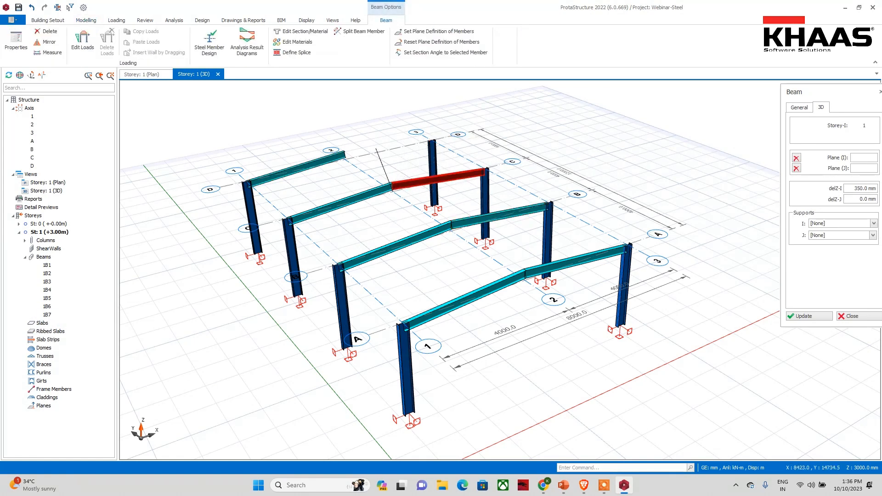
click(425, 146)
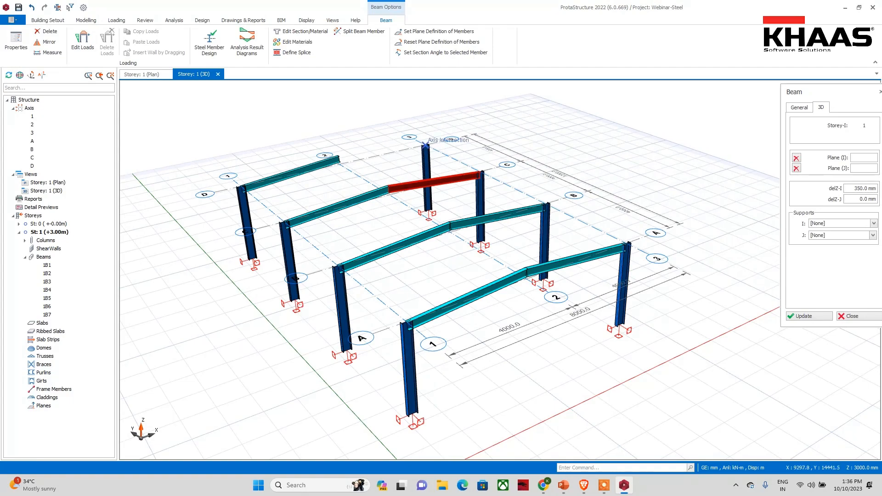
click(340, 163)
key(Escape)
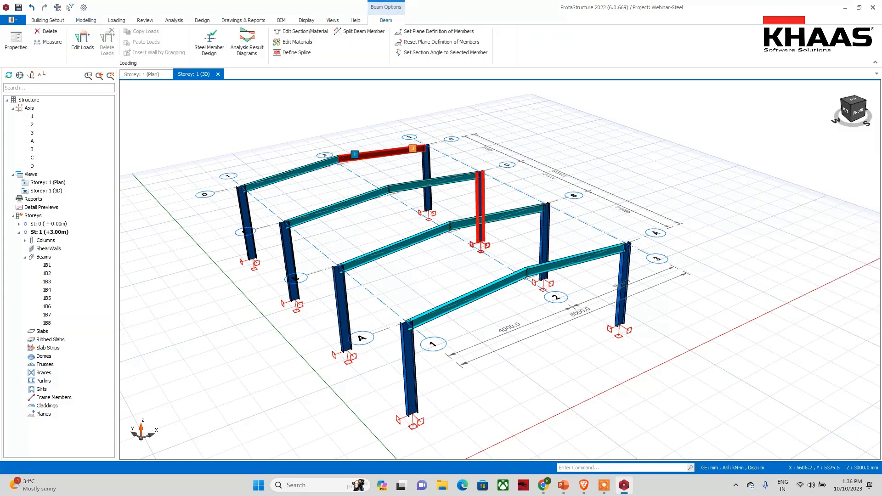
Start a purlin group across the axis D and C rafters between axes 1 and 2, and open its profile for editing
scroll(464, 256, down, 4)
middle_drag(435, 286, 368, 294)
scroll(423, 284, up, 3)
scroll(423, 285, down, 3)
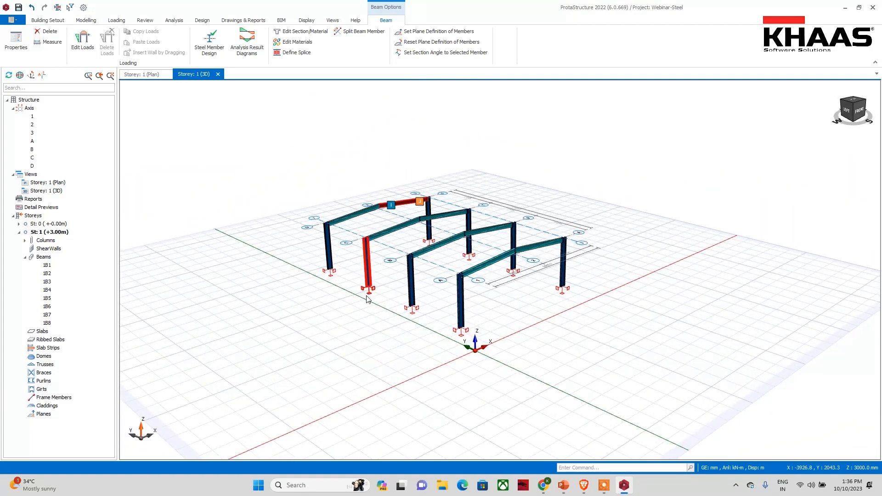
click(90, 23)
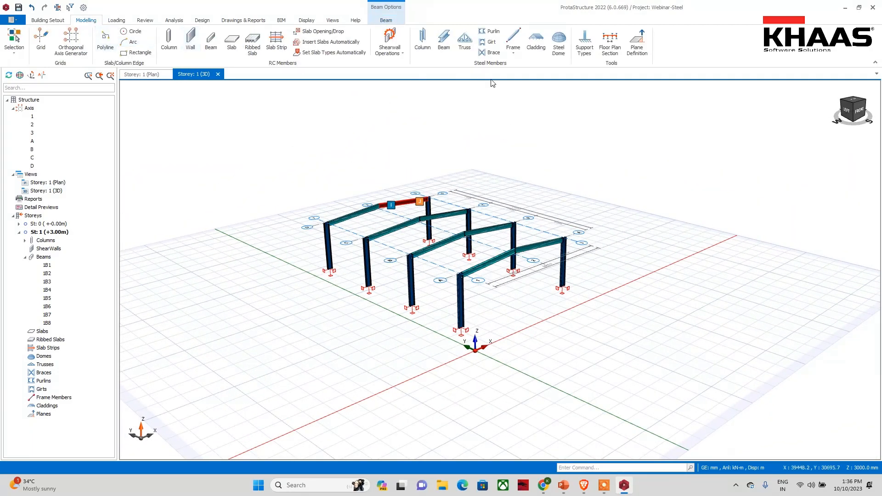
scroll(386, 194, up, 3)
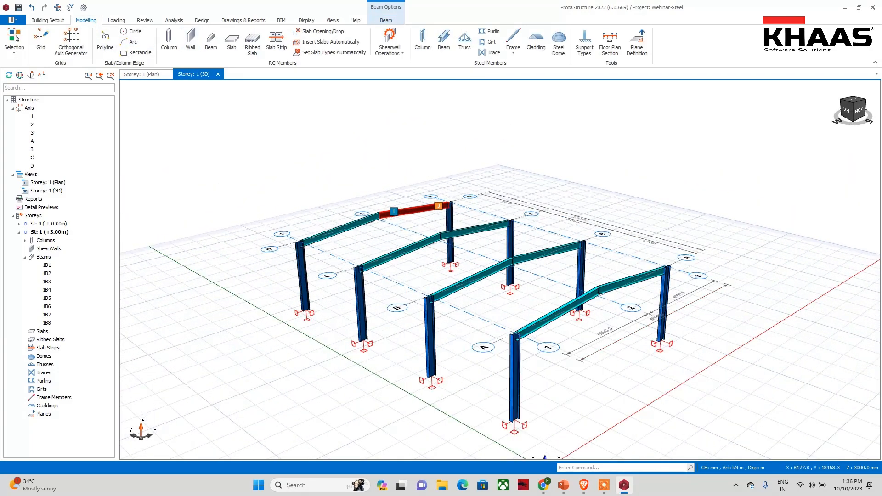
click(465, 43)
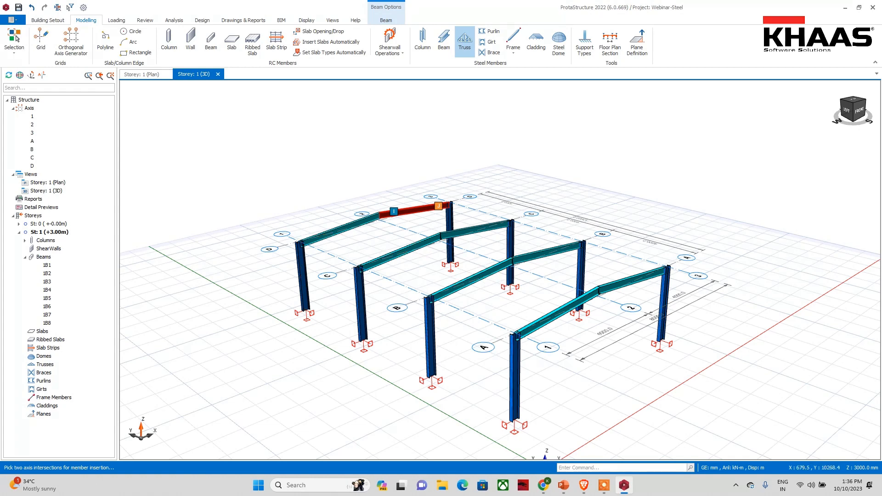
key(Escape)
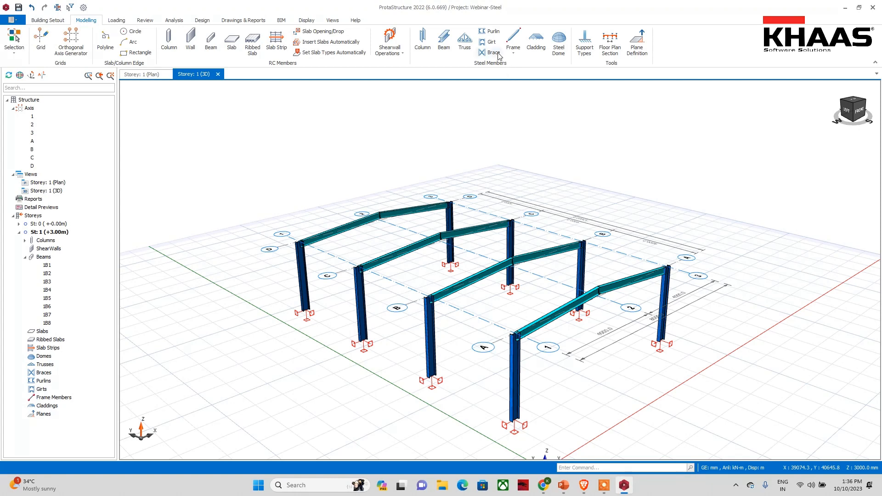
click(489, 31)
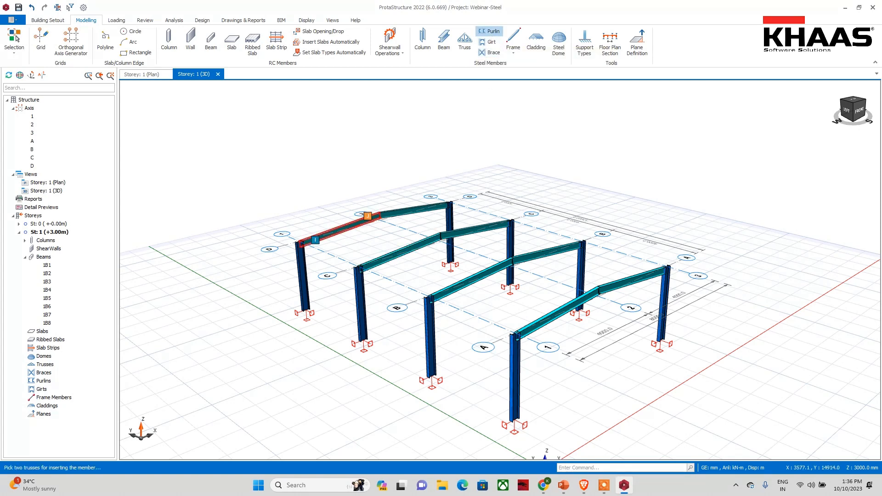
click(370, 274)
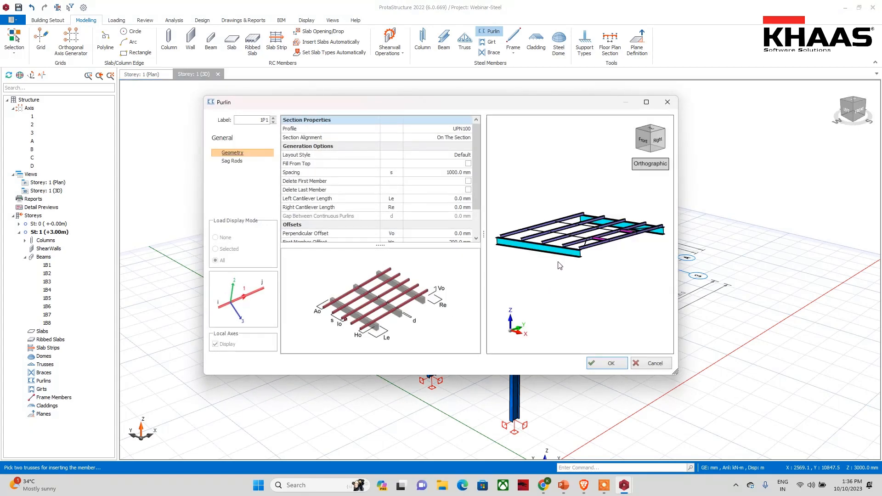
scroll(547, 275, up, 5)
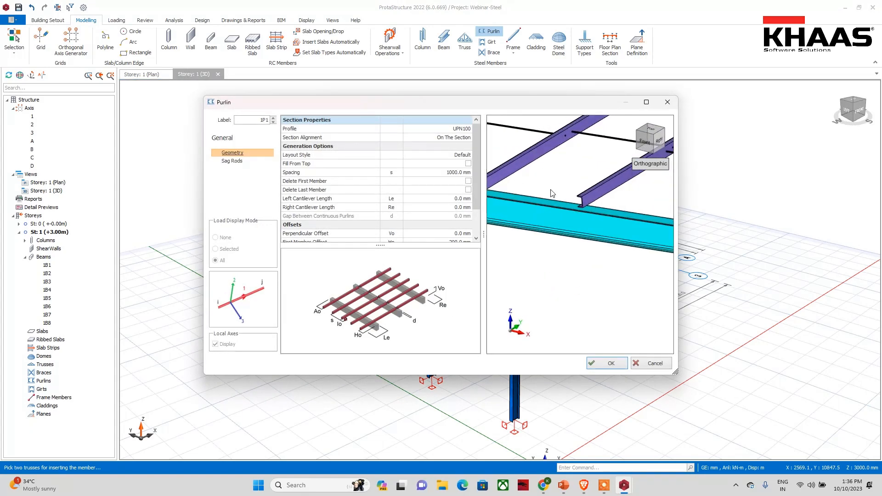
click(468, 129)
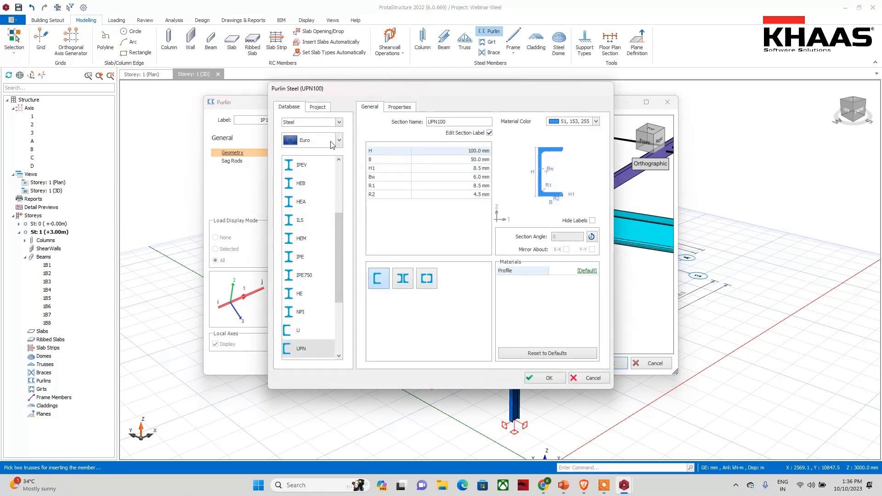
click(338, 140)
click(307, 249)
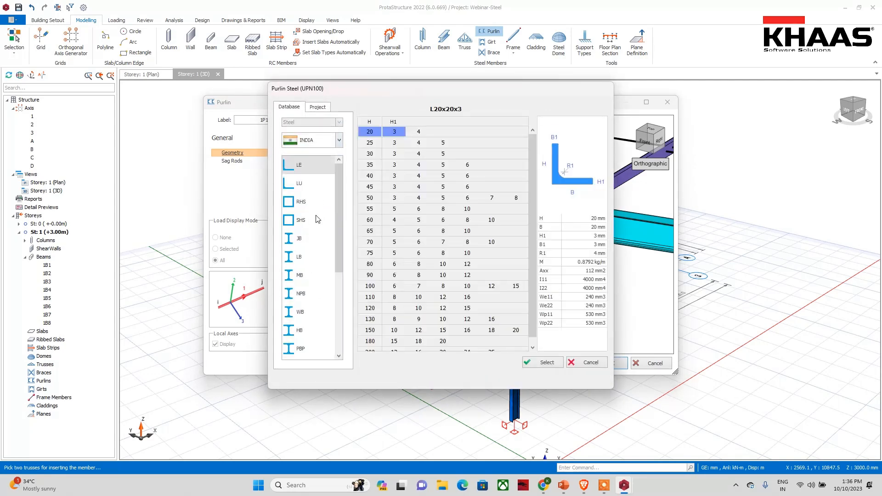
scroll(309, 239, down, 2)
scroll(310, 322, down, 1)
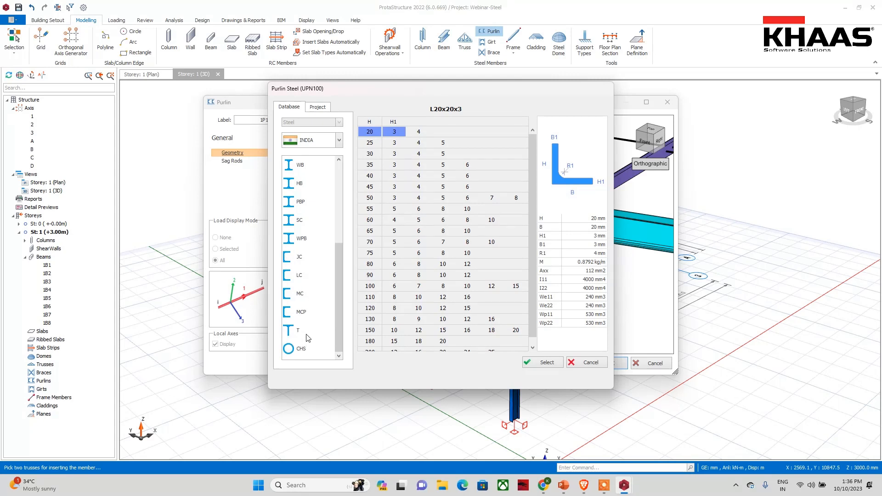
scroll(303, 358, up, 3)
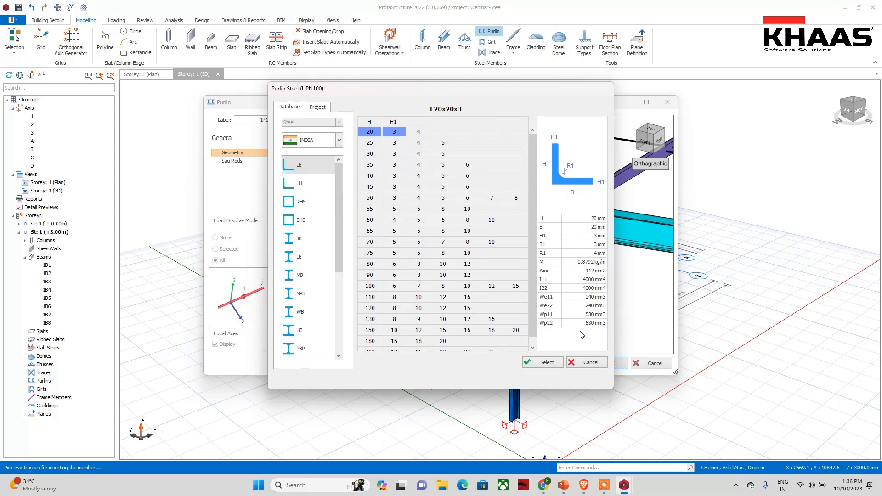
click(582, 363)
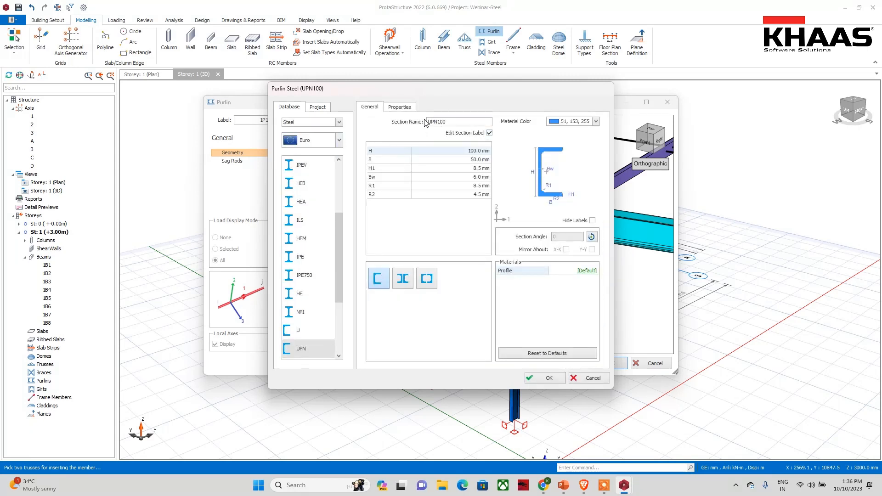
Switch the purlin profile type to Cold Formed and choose the LOGZ section family
click(335, 123)
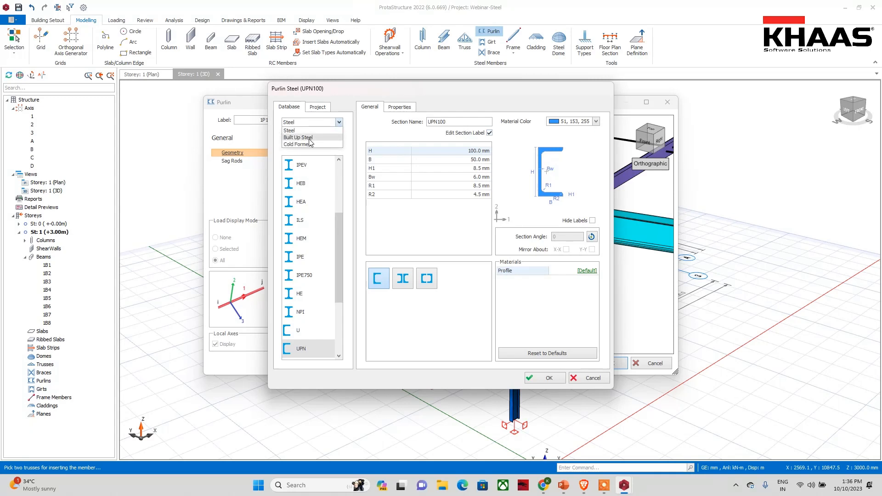
click(310, 139)
click(338, 122)
click(317, 144)
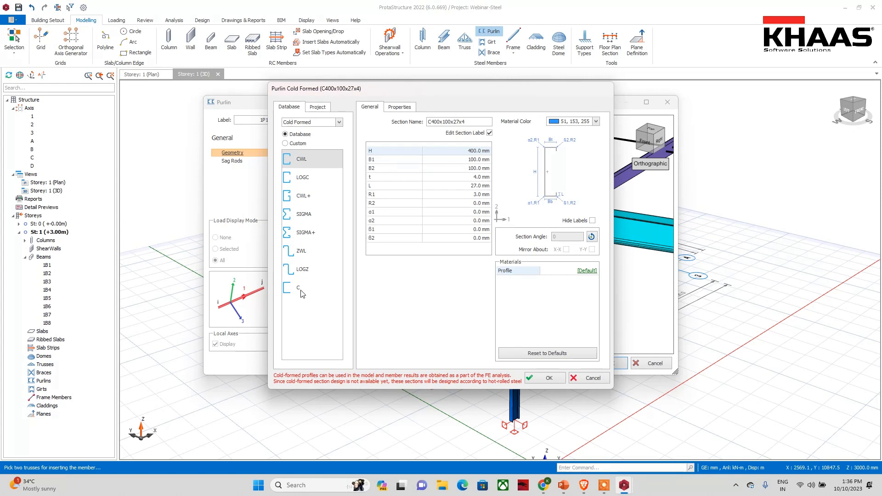
click(302, 271)
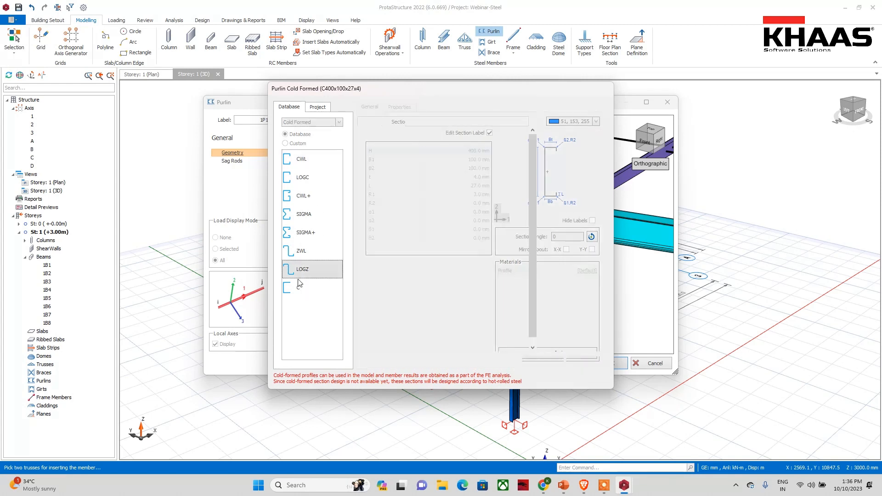
Insert UPN100 purlins at 1000 mm spacing between the axis C and D roof beams on both slopes
click(315, 107)
click(585, 362)
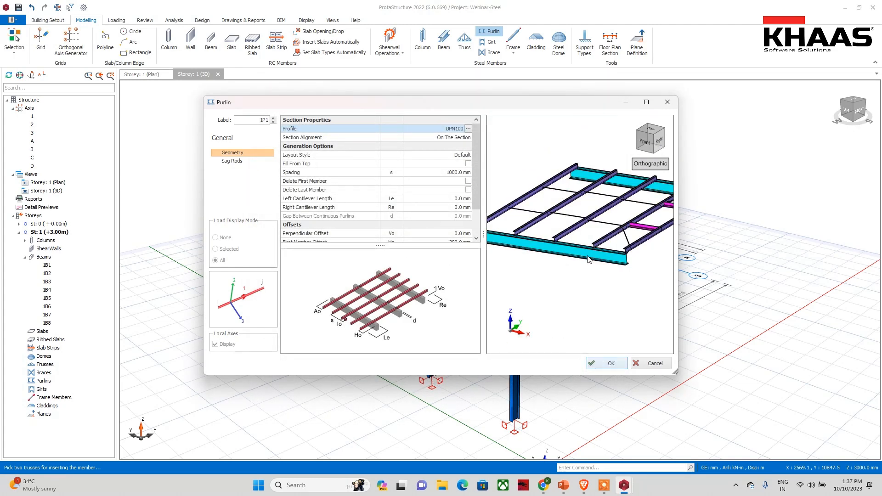
drag(530, 226, 581, 304)
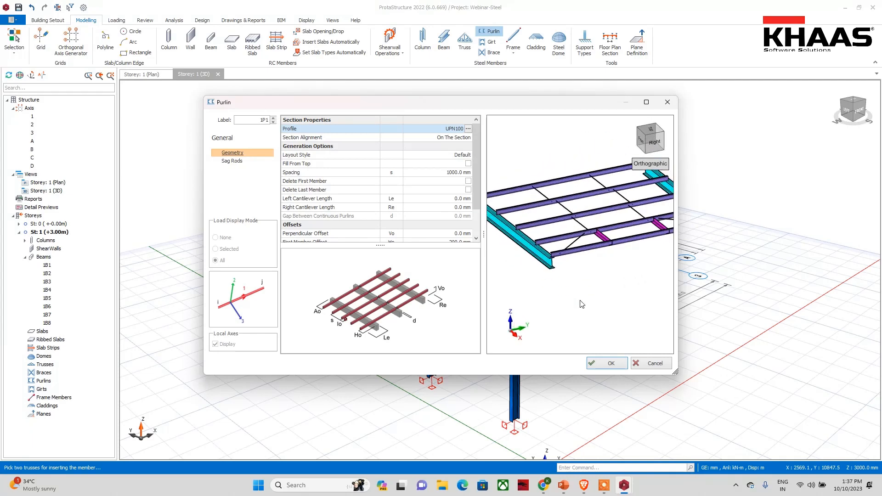
click(606, 363)
click(449, 226)
click(500, 224)
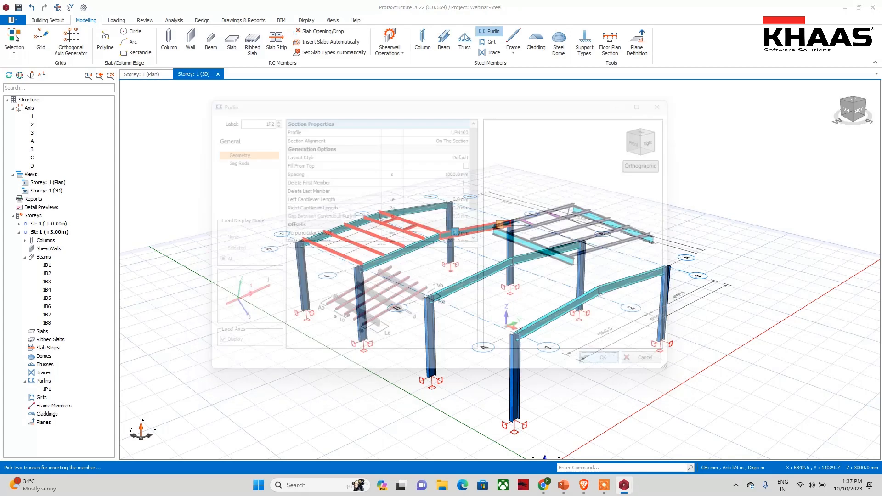
Insert UPN100 purlins at 1000 mm spacing between the axis B and C roof beams on both slopes
click(407, 252)
click(476, 275)
click(606, 364)
click(486, 227)
click(537, 255)
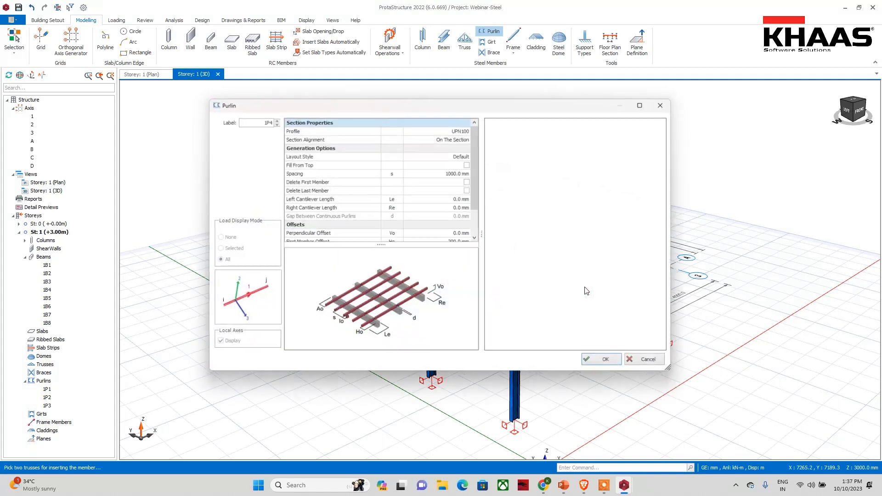
click(597, 356)
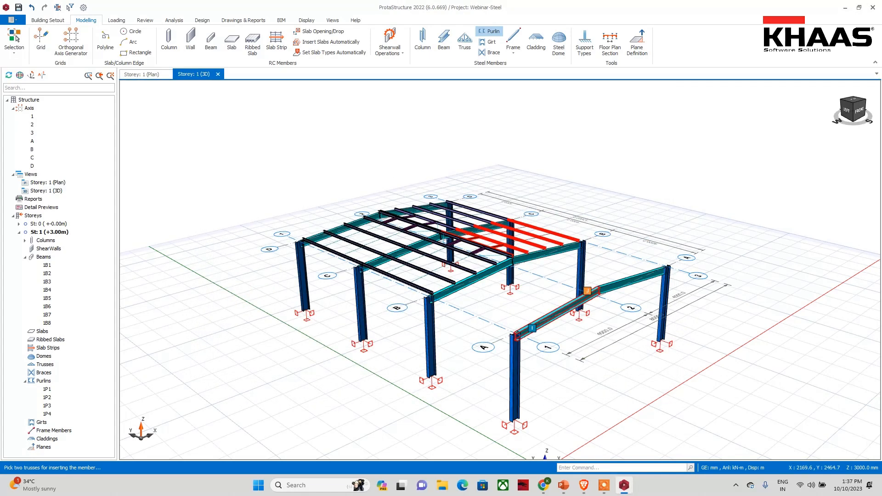
Complete the roof with UPN100 purlins between the axis A and B roof beams on both slopes
click(537, 325)
click(607, 362)
click(629, 280)
click(608, 363)
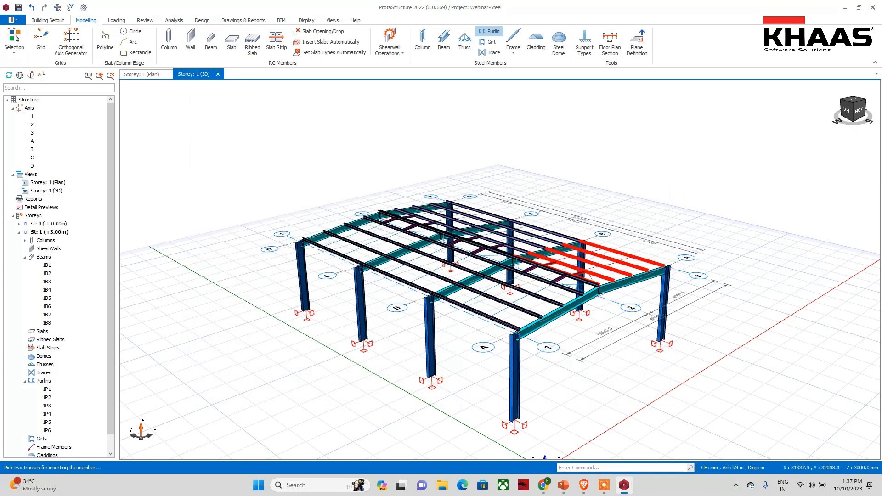
Insert UPN100 girts at 1000 mm spacing between the axis 1 columns at axes C and D
click(514, 52)
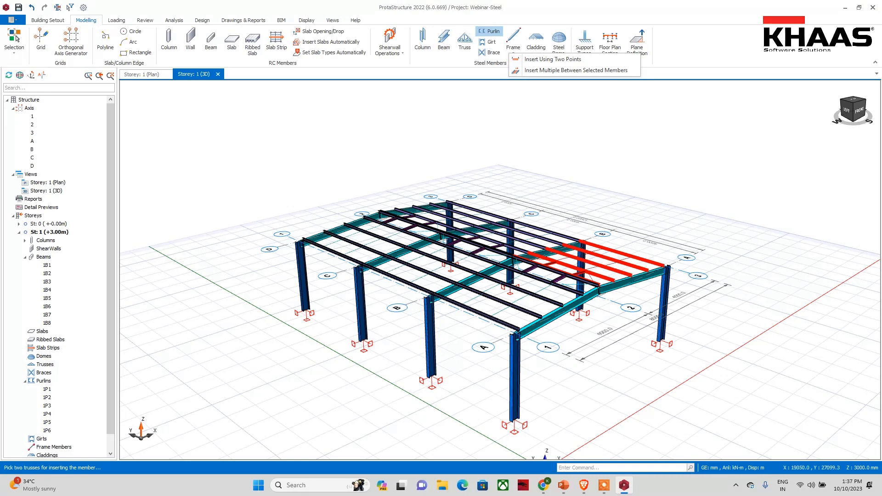
click(485, 62)
click(489, 41)
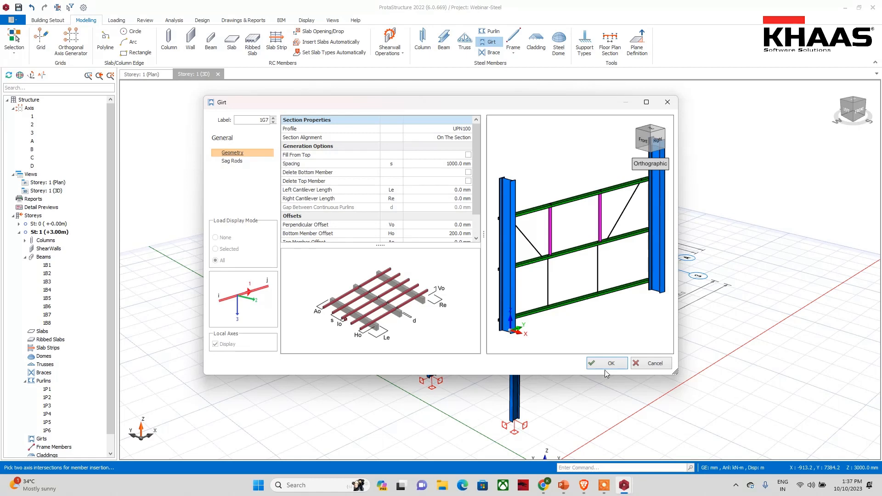
drag(499, 111, 667, 107)
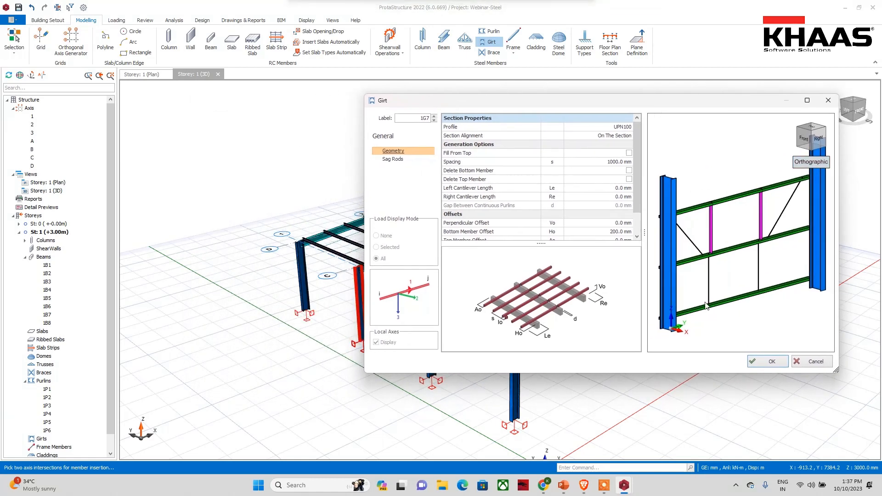
click(768, 360)
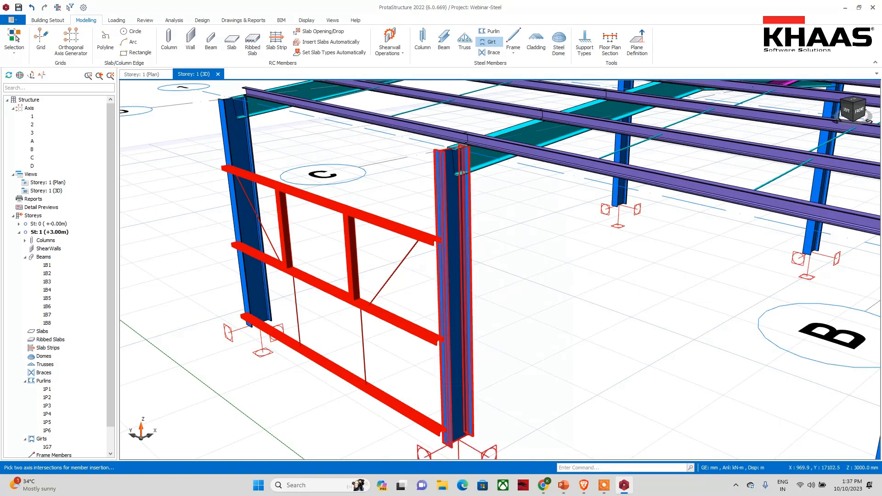
Insert UPN100 girts between the axis 1 columns at axes B and C, keeping the On The Section alignment
scroll(453, 294, down, 1)
click(453, 294)
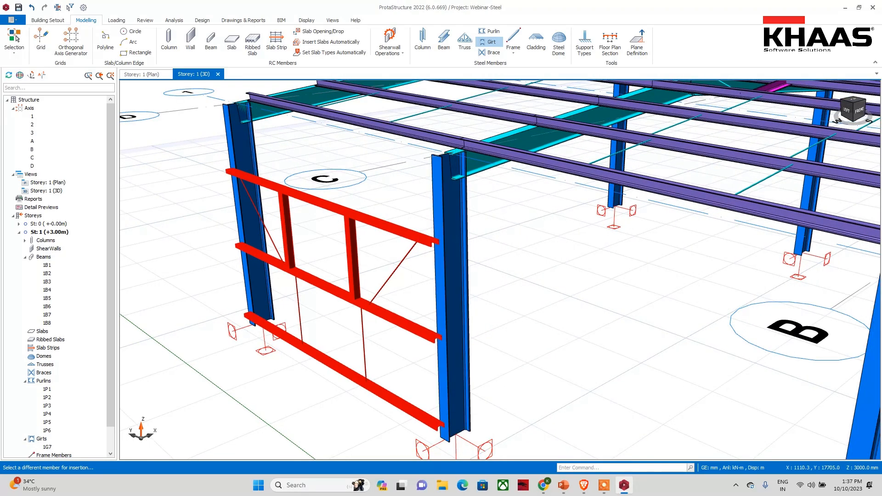
scroll(452, 294, down, 1)
click(862, 361)
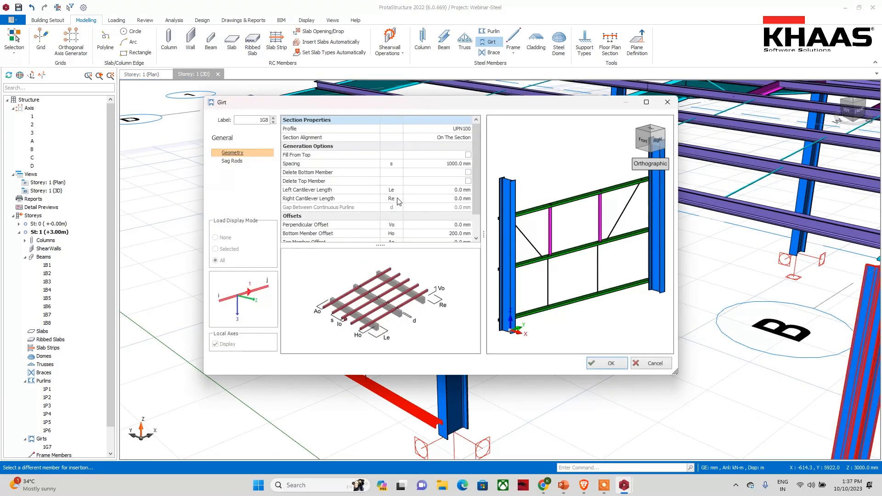
click(461, 138)
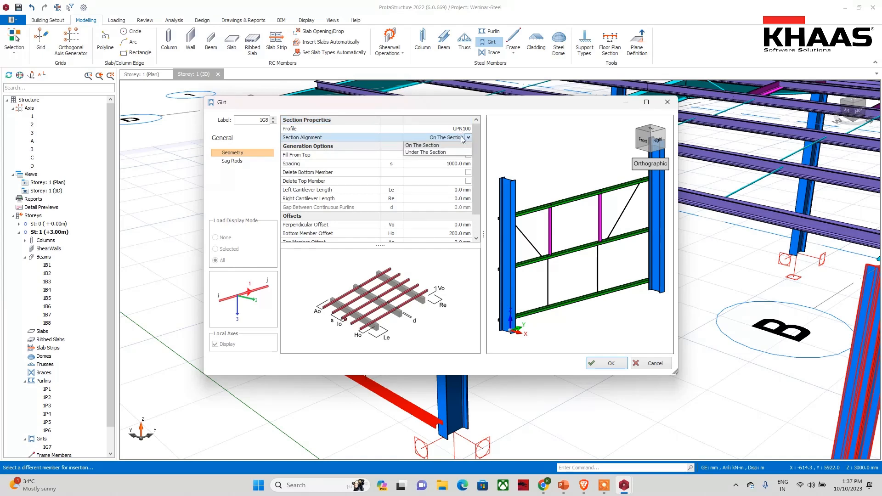
click(611, 366)
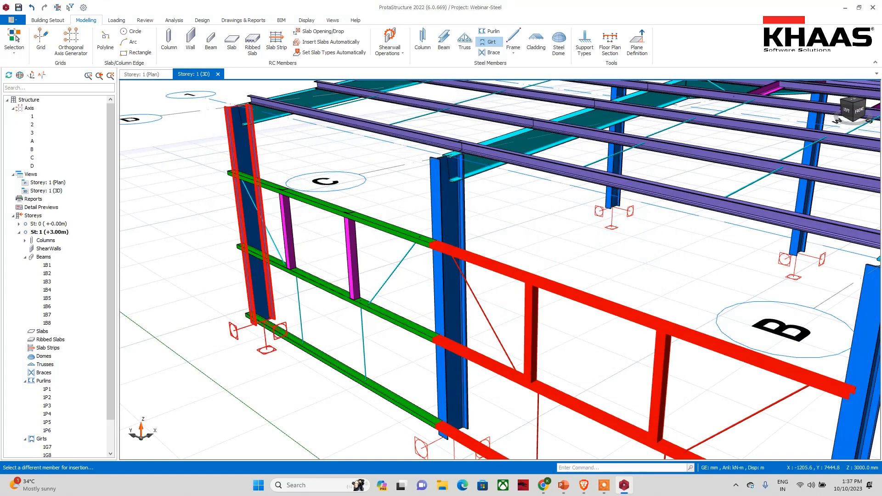
Insert UPN100 girts between the axis 1 columns at axes A and B and end the girt command
scroll(460, 276, up, 3)
scroll(501, 270, down, 10)
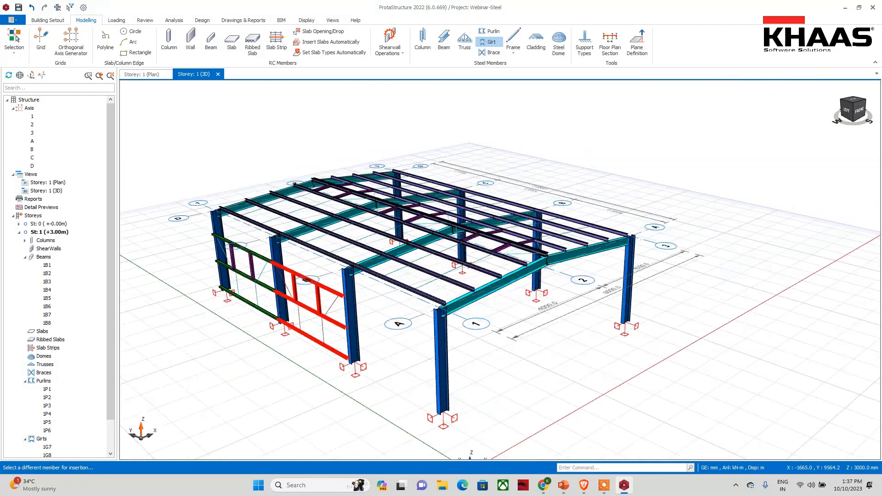
click(333, 321)
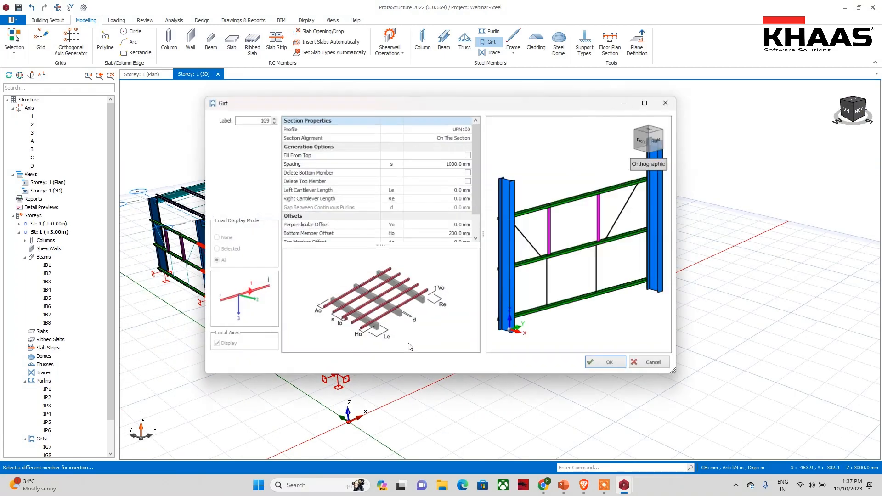
click(606, 363)
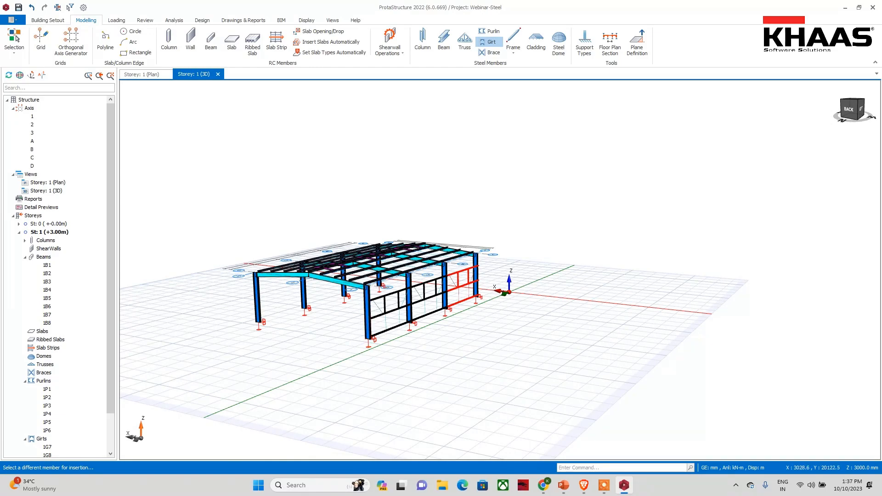
mouse_move(260, 322)
middle_down()
mouse_move(281, 335)
mouse_move(321, 338)
middle_up()
key(Escape)
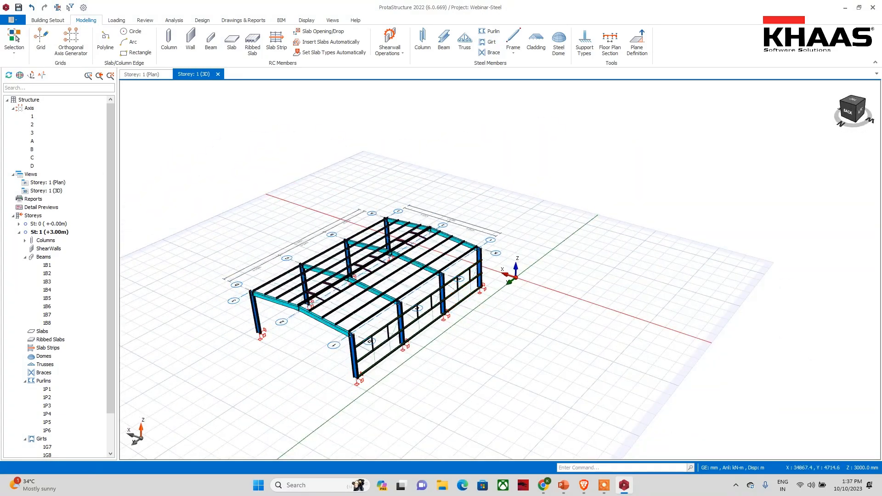
Switch to the plan view and make storey St: 1 the active storey
middle_drag(274, 330, 119, 260)
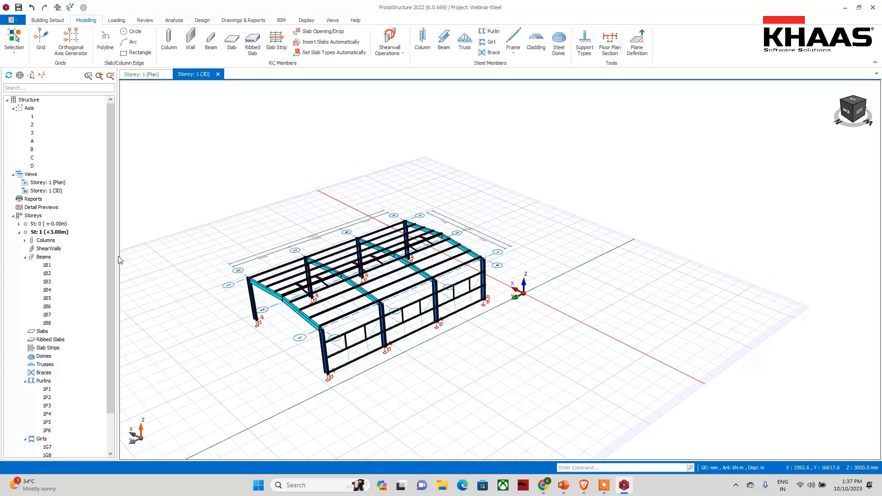
double_click(37, 224)
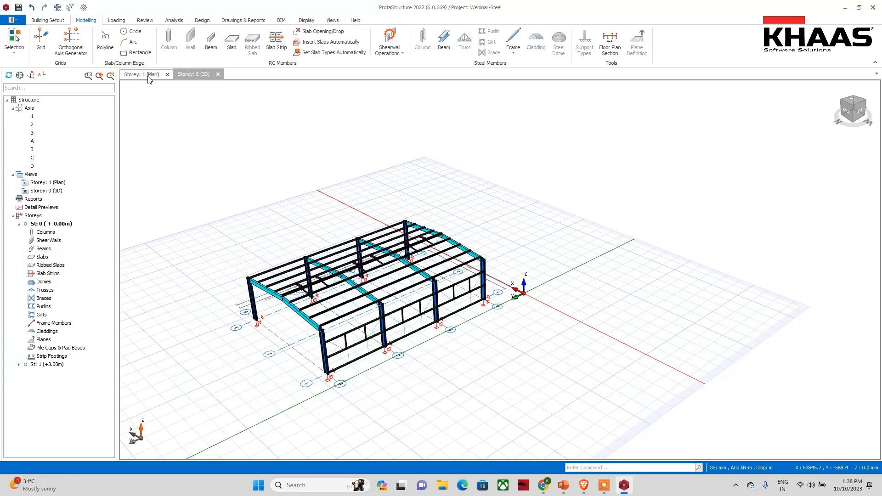
click(149, 77)
double_click(52, 225)
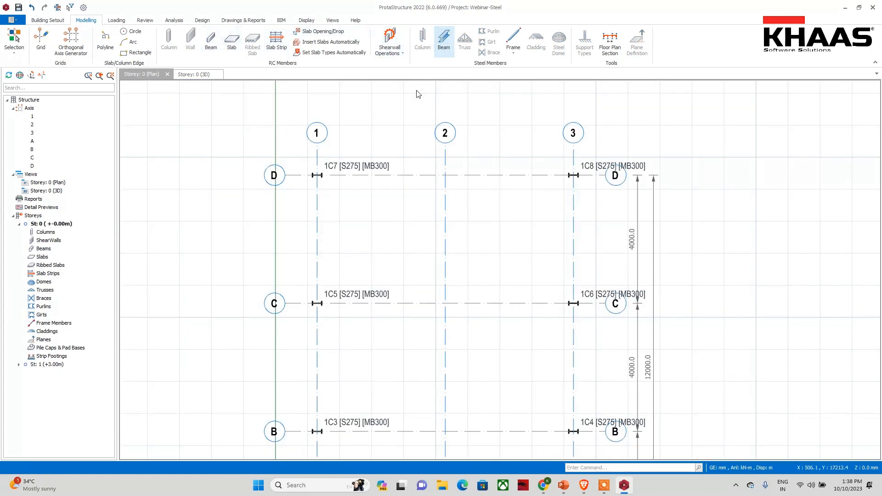
double_click(52, 365)
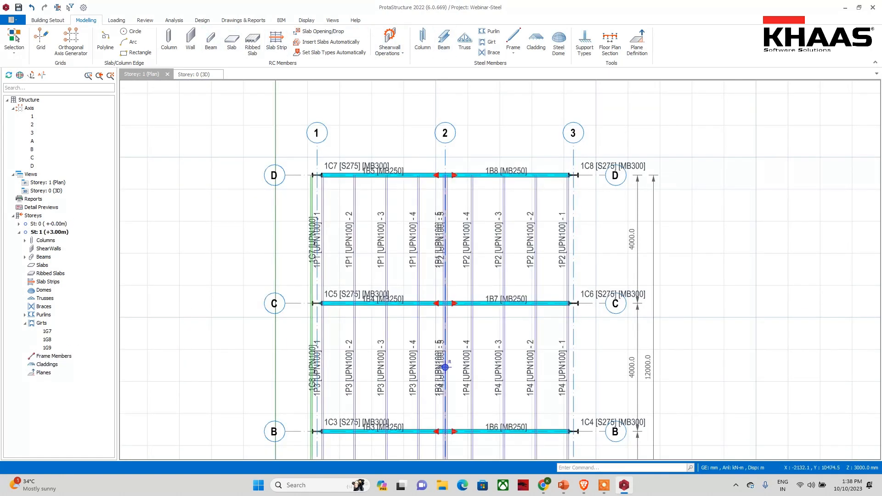
Set the MB300 steel column's section angle to 0 and place a column at the intersection of axes D and 2
click(422, 41)
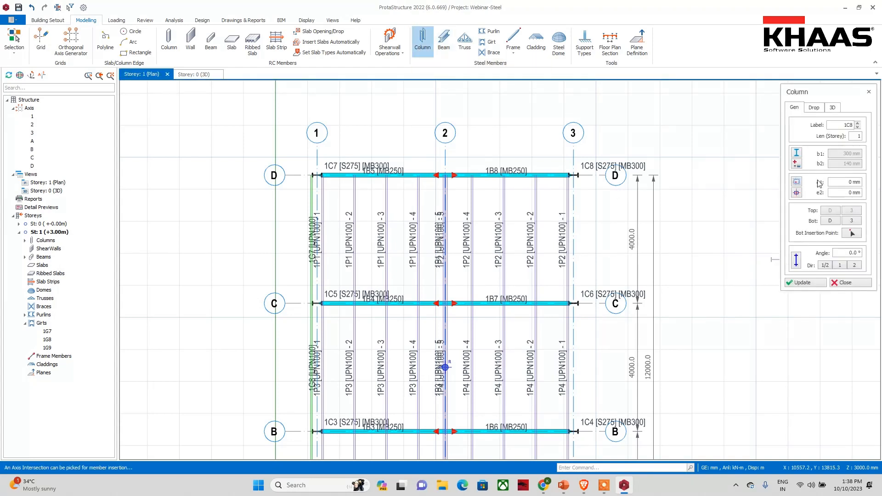
click(799, 154)
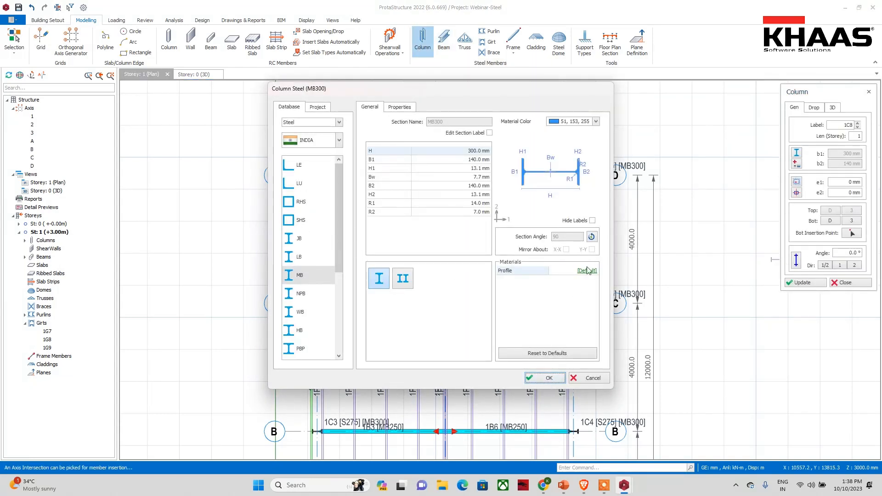
click(592, 236)
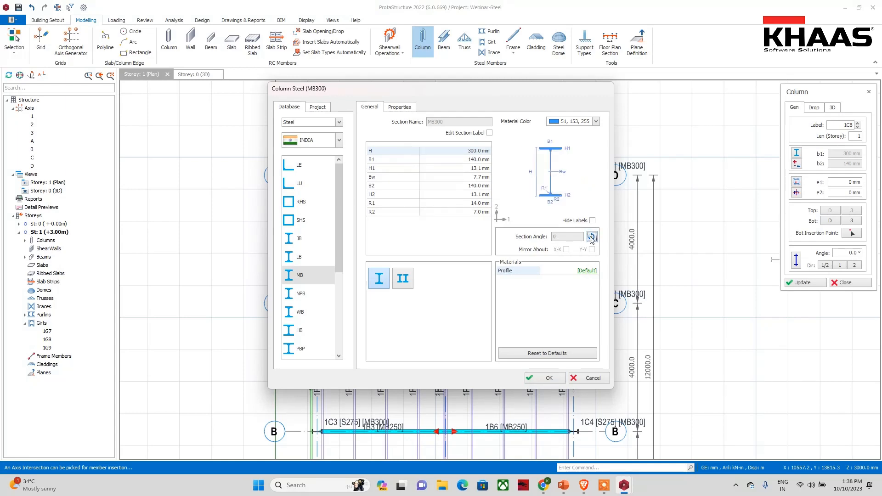
click(548, 377)
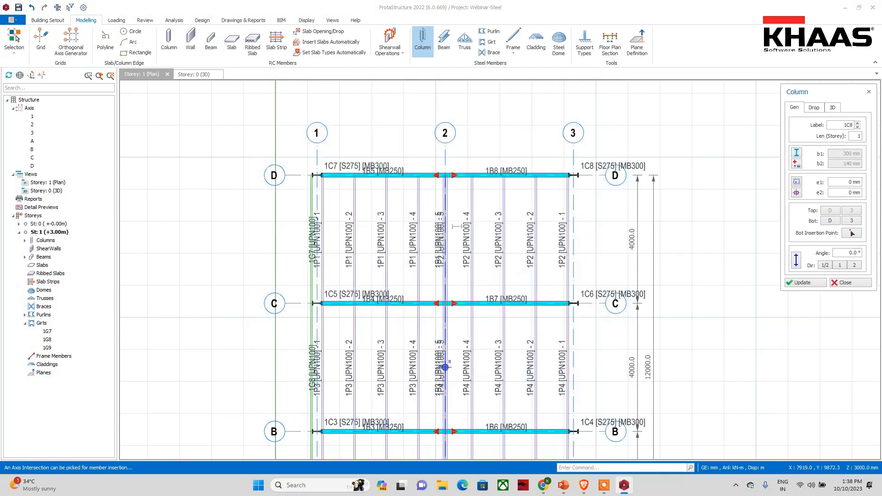
click(445, 175)
Place another MB300 steel column at the intersection of axes A and 2
scroll(420, 188, down, 3)
scroll(423, 374, up, 3)
scroll(424, 375, down, 2)
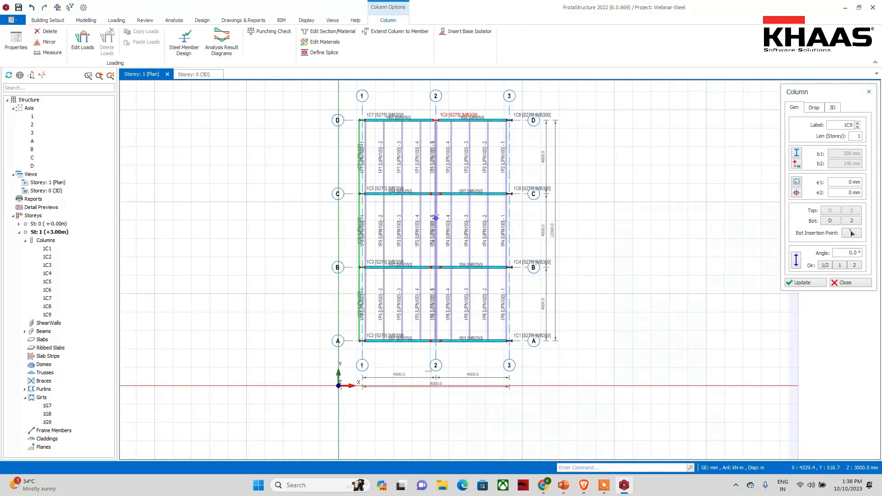
scroll(436, 341, up, 3)
click(436, 337)
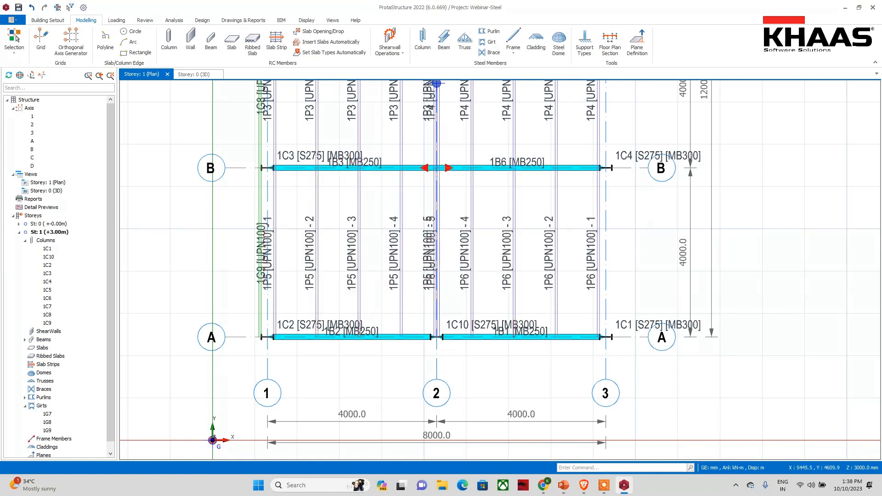
Return to the 3D view and make storey St: 1 active there
click(194, 74)
middle_drag(388, 307, 411, 309)
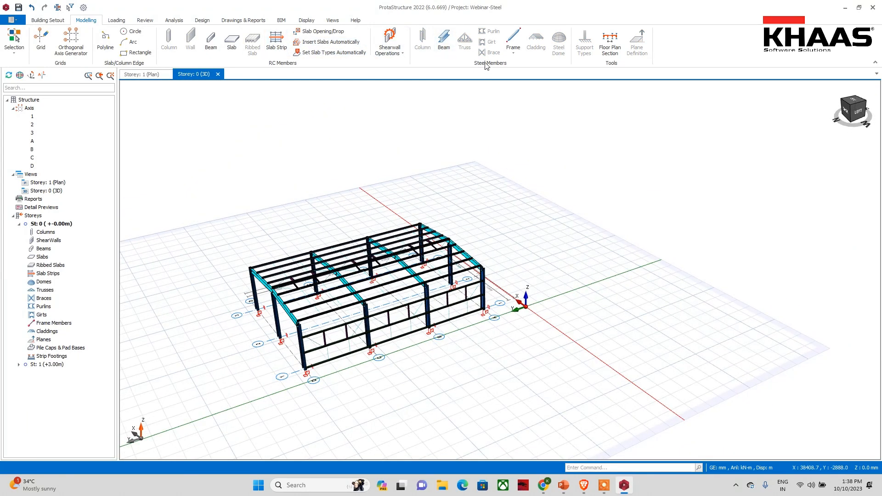
double_click(56, 365)
mouse_move(466, 200)
middle_down()
mouse_move(442, 221)
mouse_move(440, 197)
mouse_move(404, 202)
middle_up()
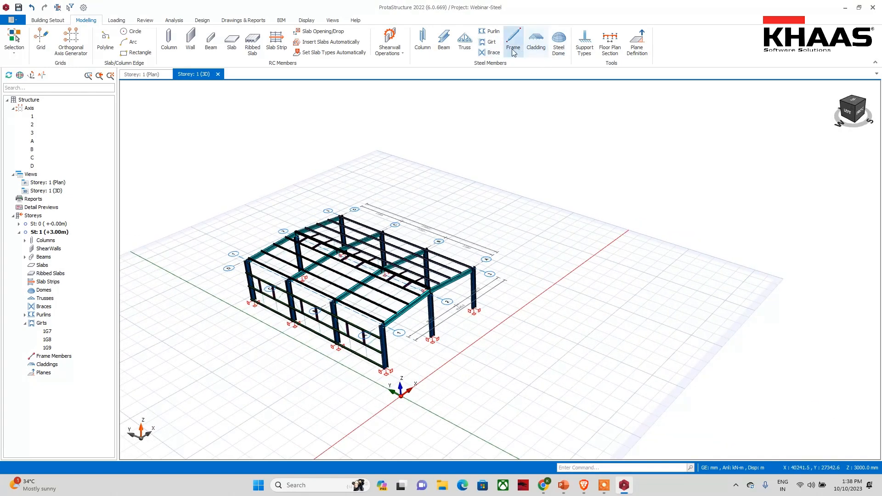
Insert UPN100 girts at 1000 mm spacing between the axis D end-wall columns at axes 1 and 2
click(489, 41)
middle_drag(349, 340, 295, 370)
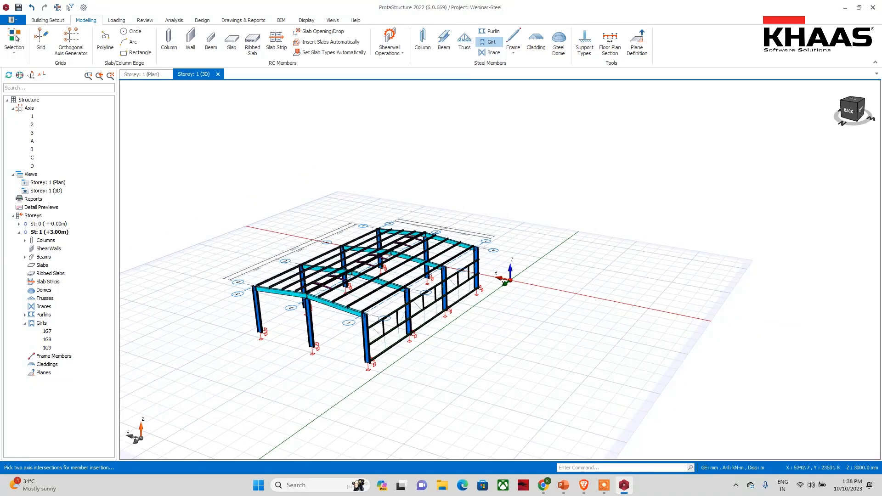
click(368, 344)
click(312, 328)
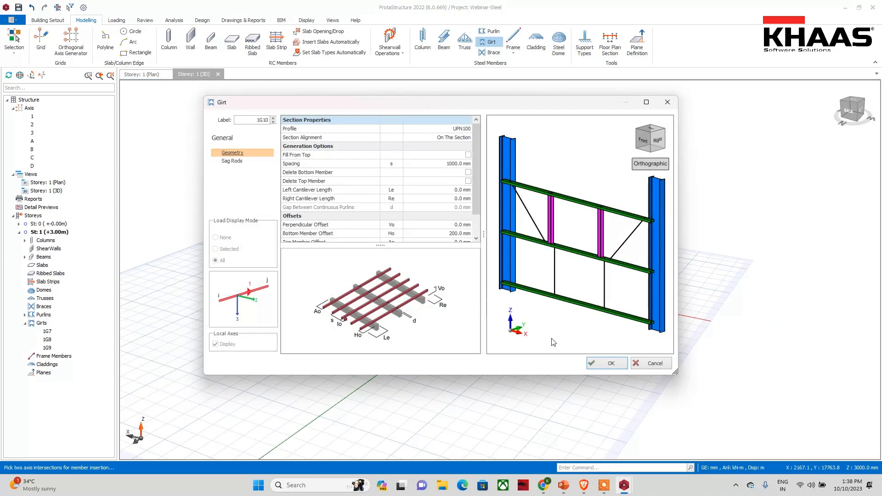
click(607, 363)
scroll(491, 253, up, 8)
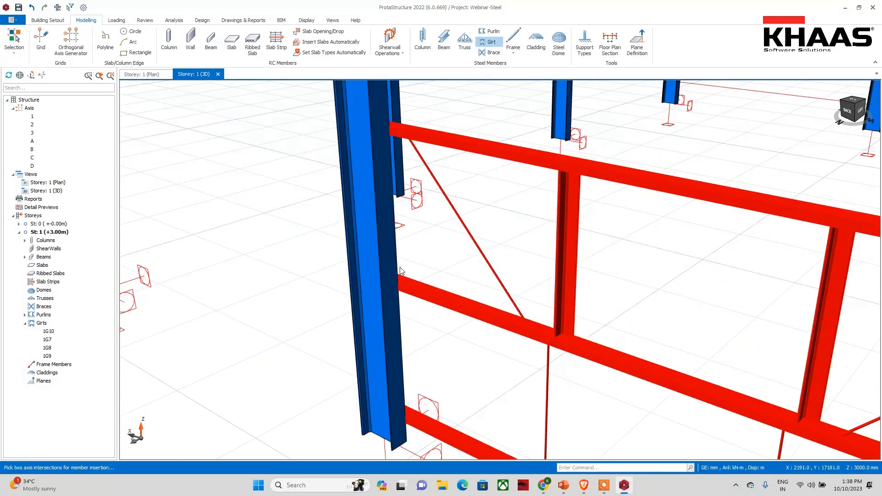
key(Escape)
scroll(429, 262, down, 8)
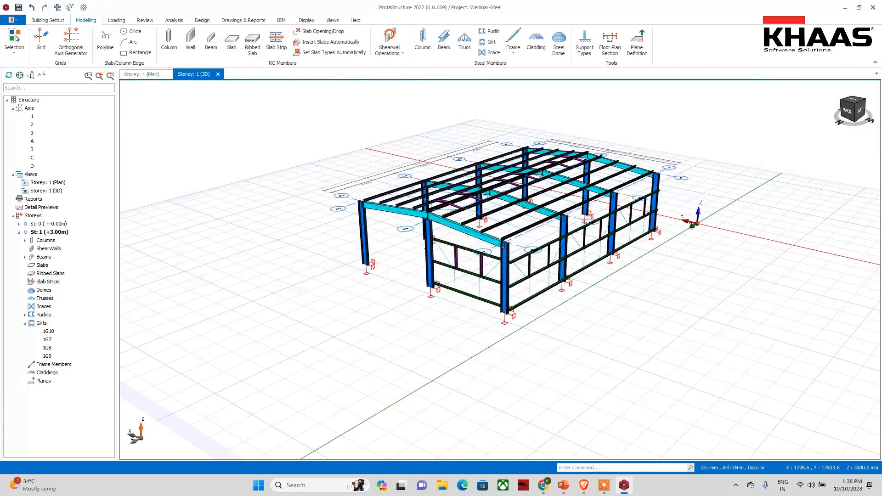
Set the section alignment of the axis D end-wall girts between axes 1 and 2 to Under The Section
scroll(431, 257, up, 5)
double_click(498, 269)
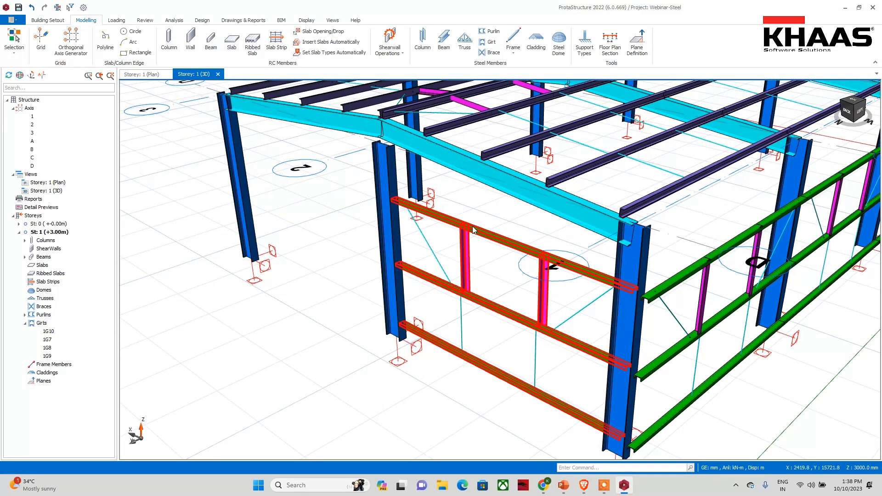
click(455, 137)
click(448, 158)
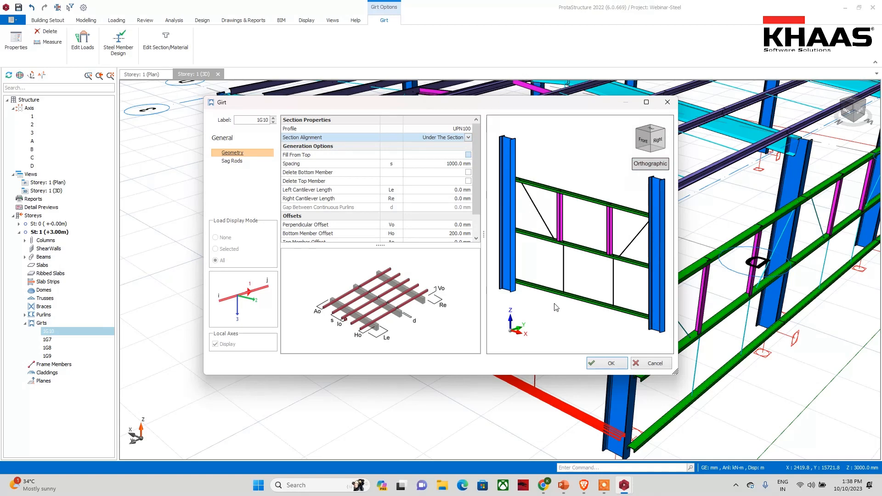
click(605, 363)
Insert UPN100 girts at 1000 mm spacing, aligned Under The Section, between the axis D end-wall columns at axes 2 and 3
click(488, 42)
click(403, 280)
right_click(362, 280)
click(450, 139)
click(450, 140)
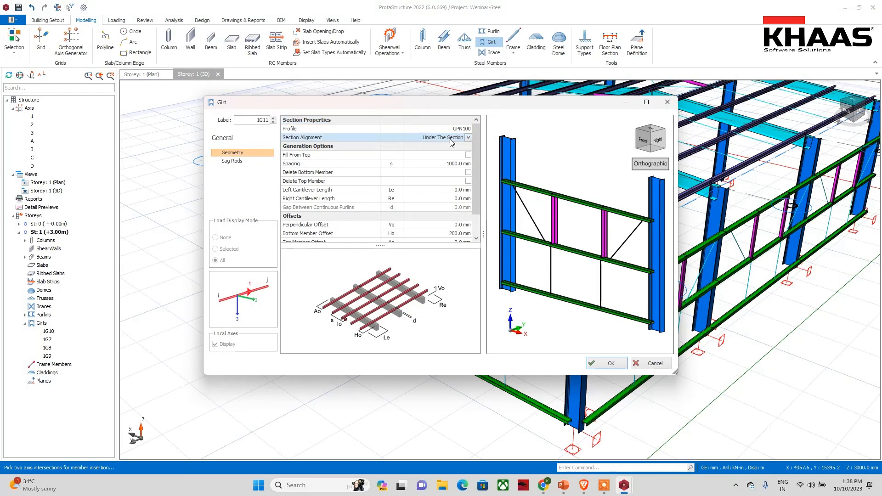
click(602, 365)
Insert UPN100 girts at 1000 mm spacing along axis 3 between the columns at axes D and C
scroll(248, 327, down, 5)
middle_drag(251, 325, 363, 345)
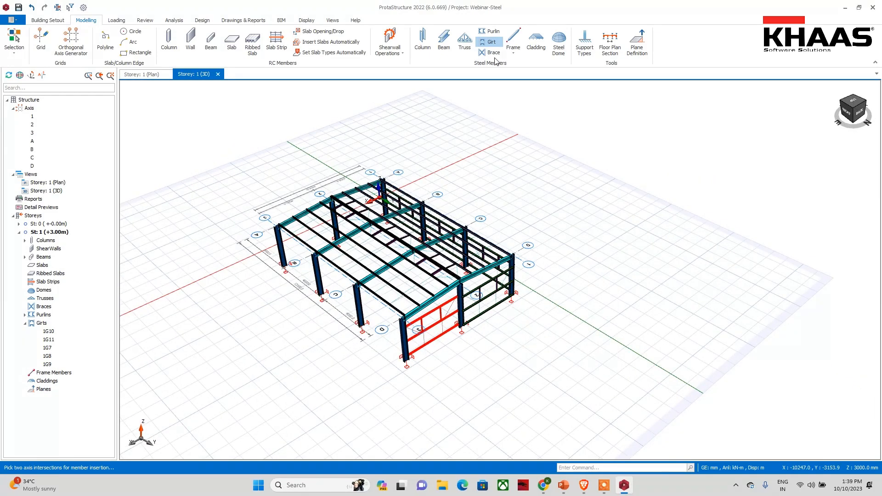
click(405, 336)
click(362, 311)
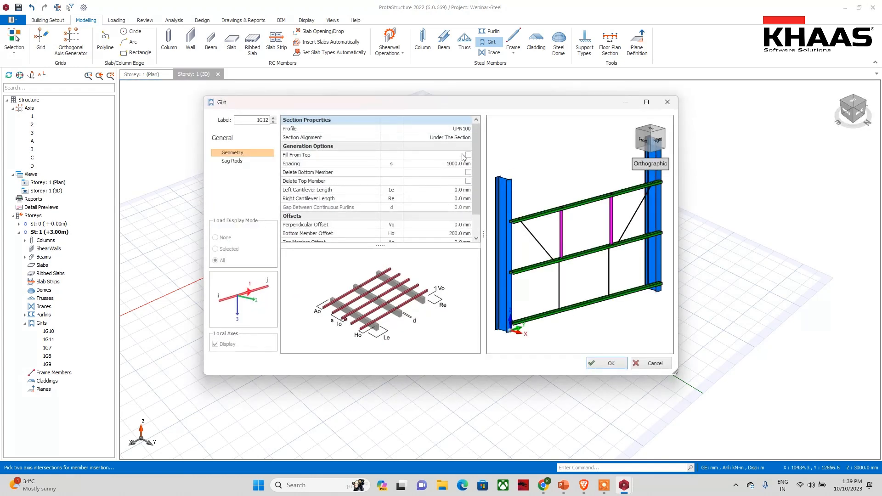
click(458, 138)
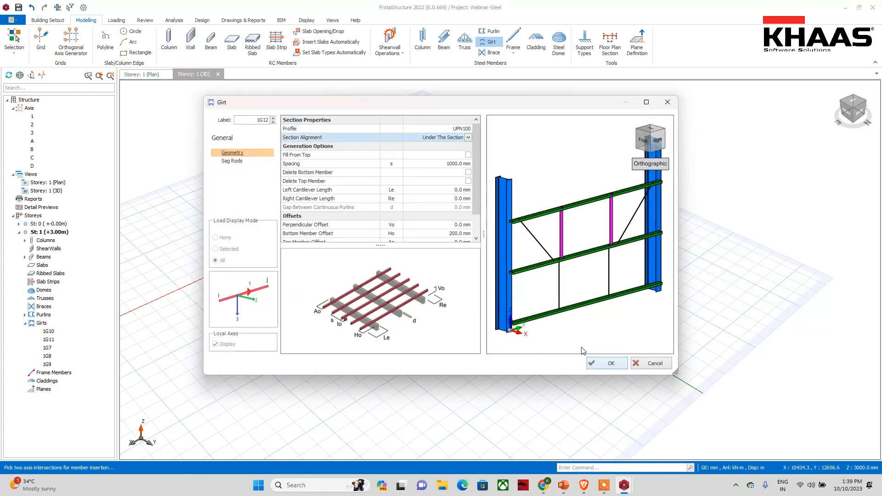
click(444, 152)
click(607, 363)
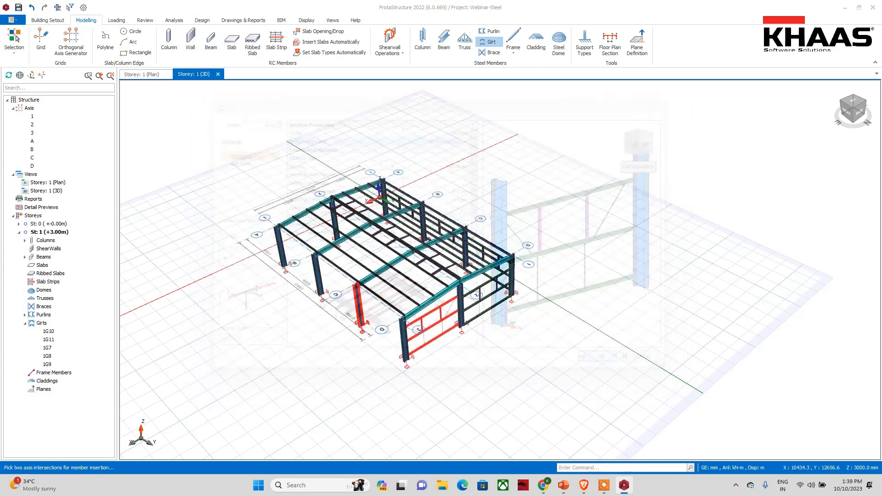
Change the section alignment of the axis 3 girts between axes D and C to Under The Section
scroll(500, 271, up, 5)
key(Escape)
double_click(409, 292)
click(444, 138)
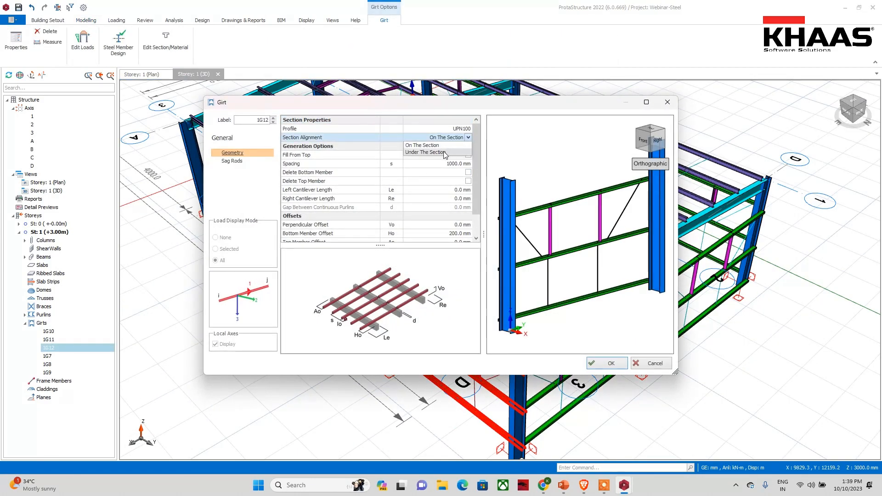
click(445, 150)
click(607, 363)
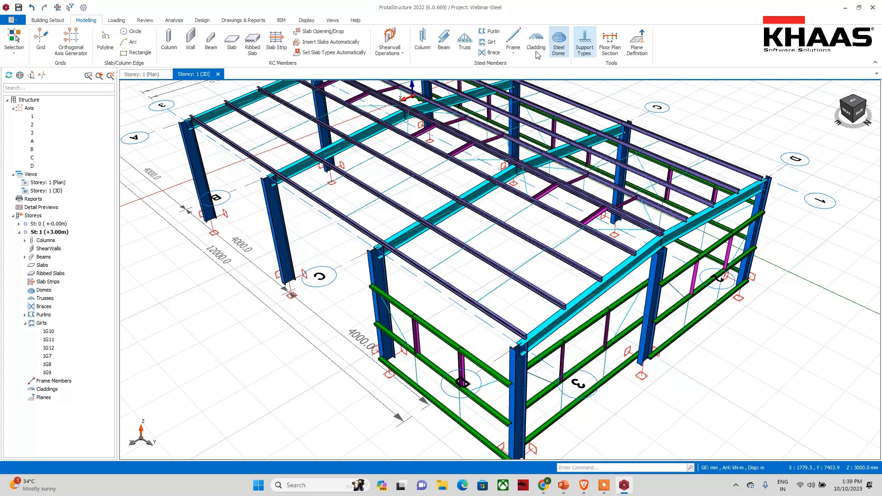
click(277, 230)
click(388, 339)
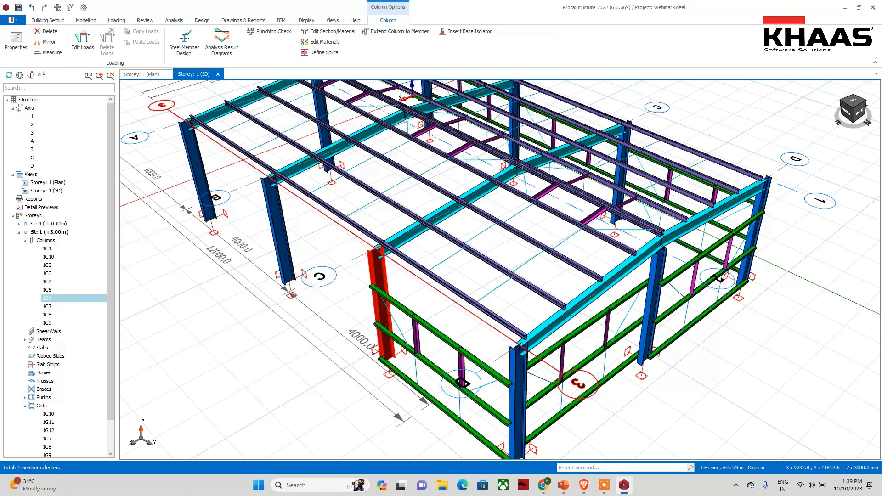
key(Escape)
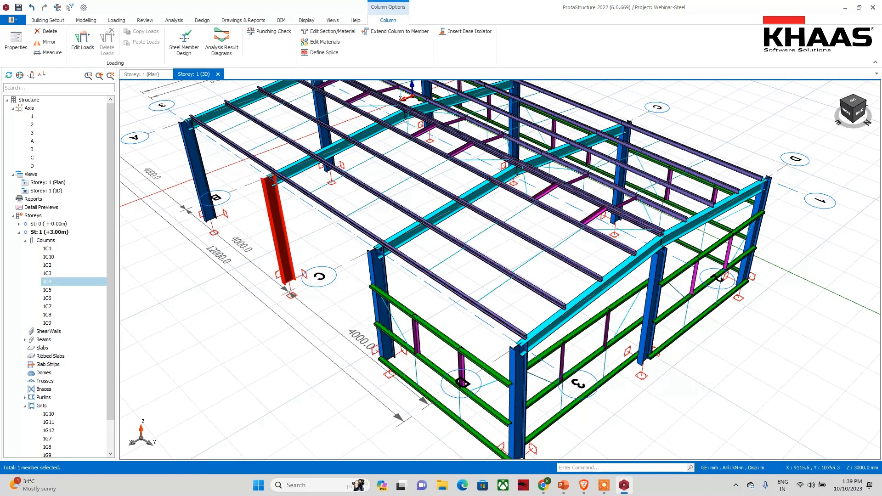
Insert UPN100 girts at 1000 mm spacing, aligned Under The Section, along axis 3 in bays C–B and B–A
click(490, 43)
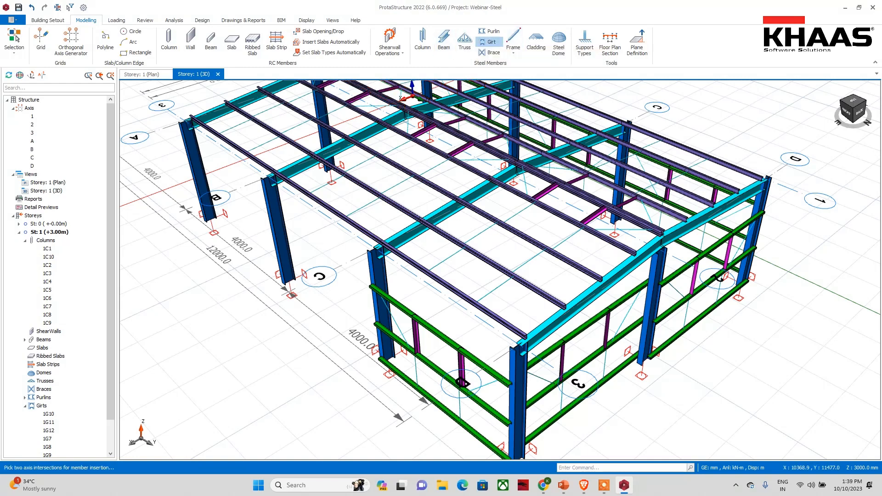
click(604, 363)
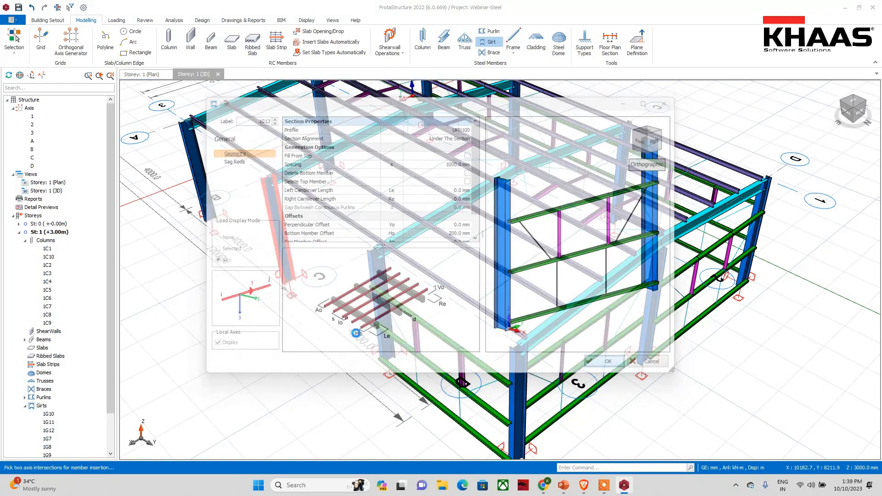
click(195, 170)
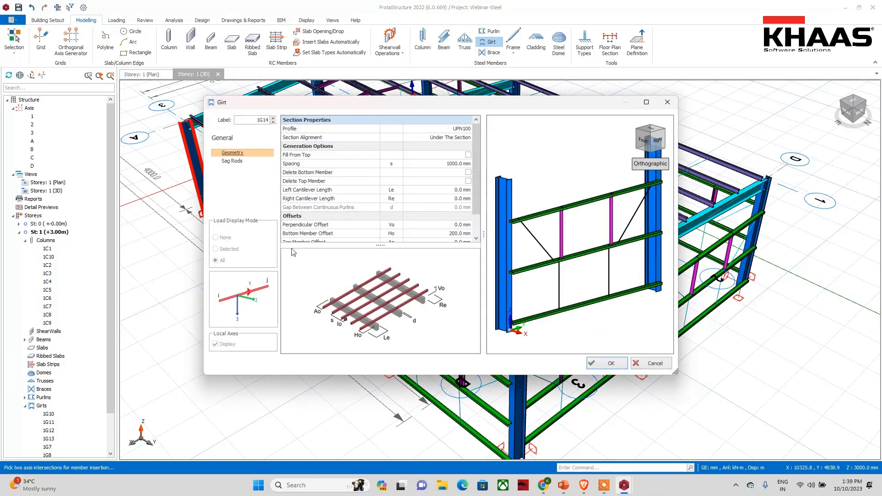
click(597, 360)
scroll(478, 376, down, 4)
middle_drag(561, 377, 504, 375)
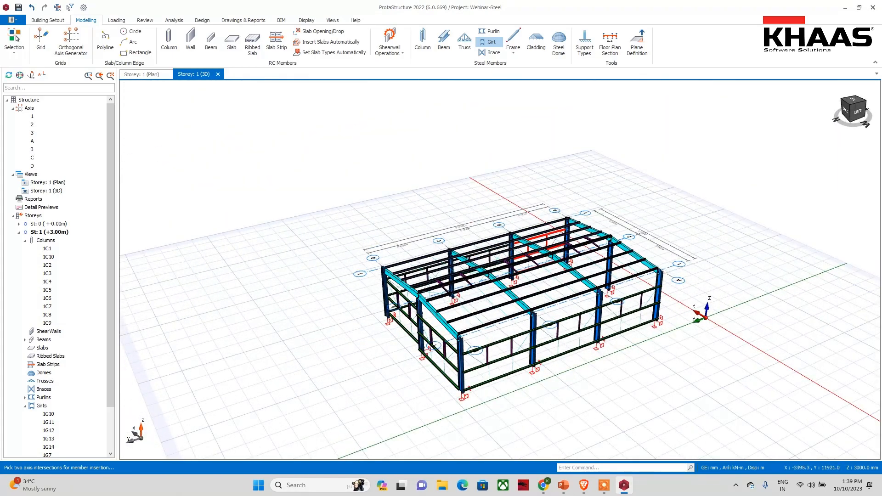
scroll(445, 329, up, 5)
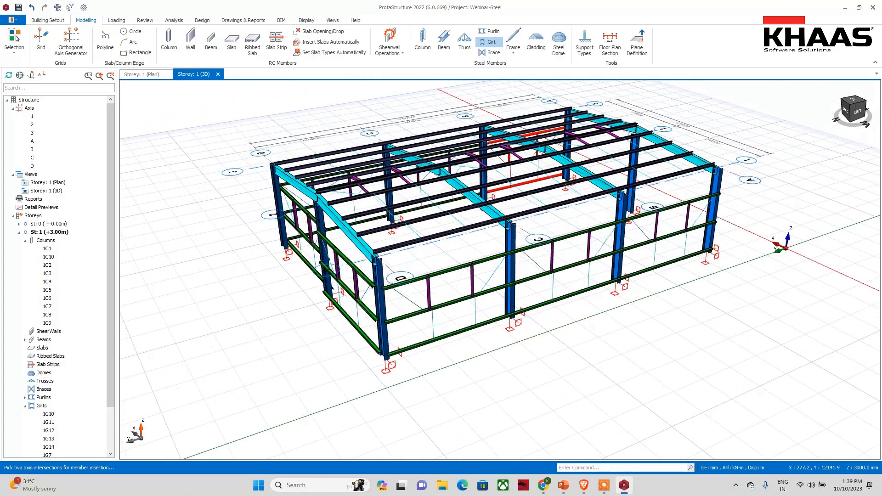
middle_drag(512, 322, 398, 358)
scroll(473, 348, down, 3)
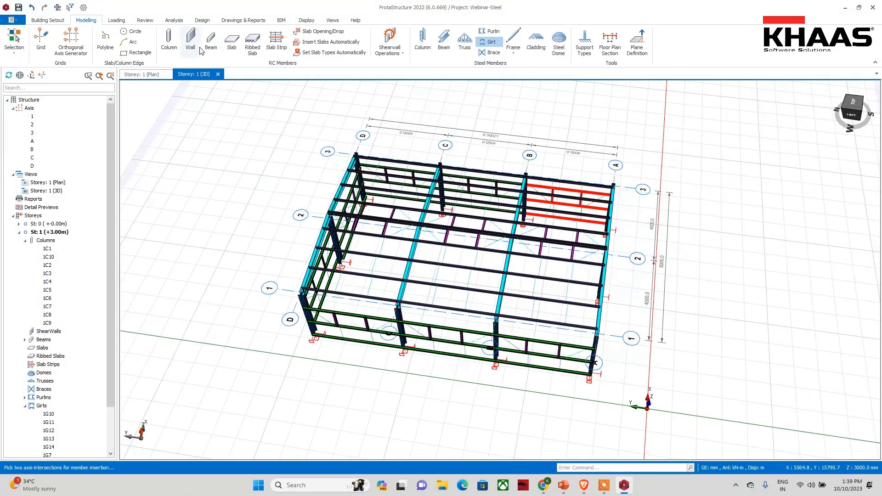
Start the load combination generator with P-Delta analysis off, and disable the automatic definition of pattern loads
click(117, 21)
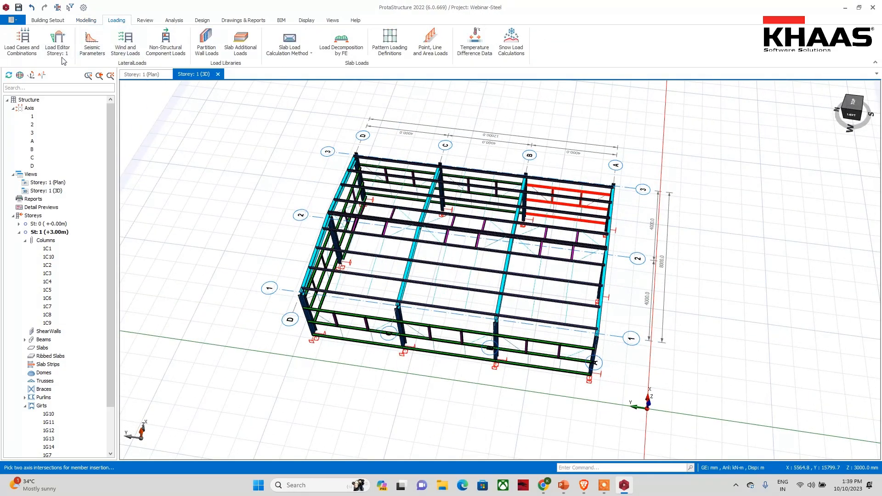
click(31, 51)
click(217, 143)
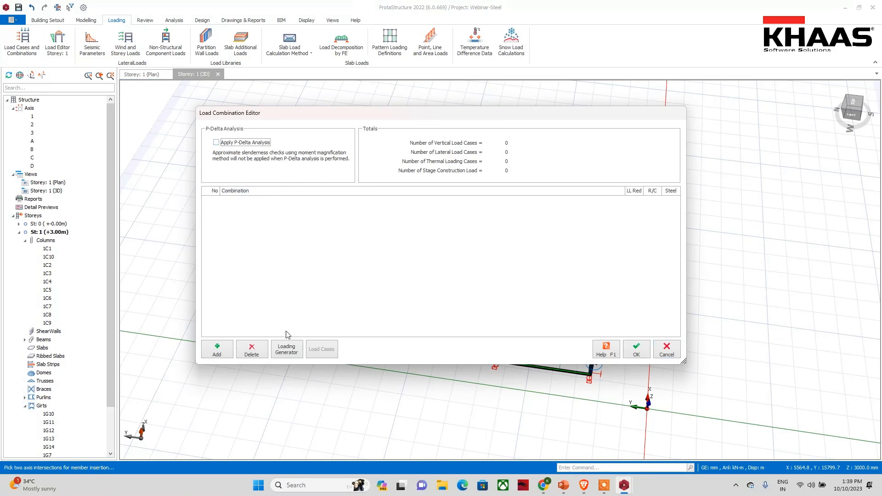
click(287, 349)
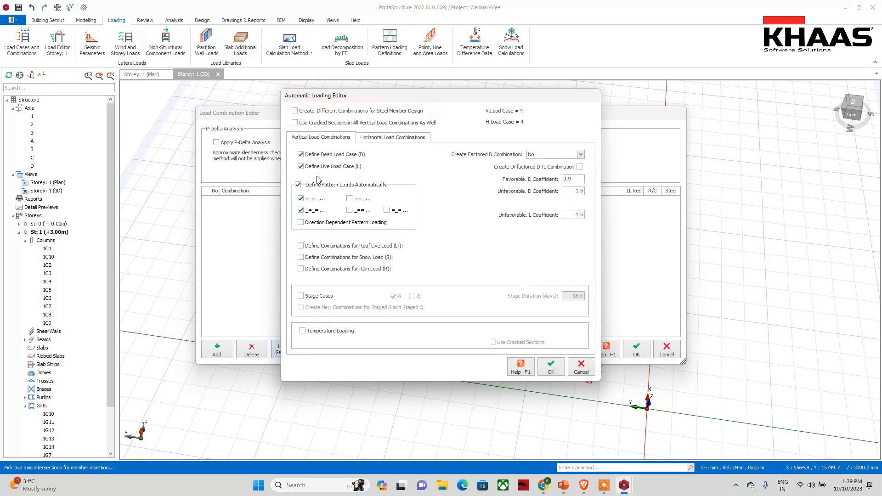
click(375, 138)
click(327, 139)
click(298, 185)
Include wind loading in the horizontal load combinations, then generate and accept the combinations
click(394, 138)
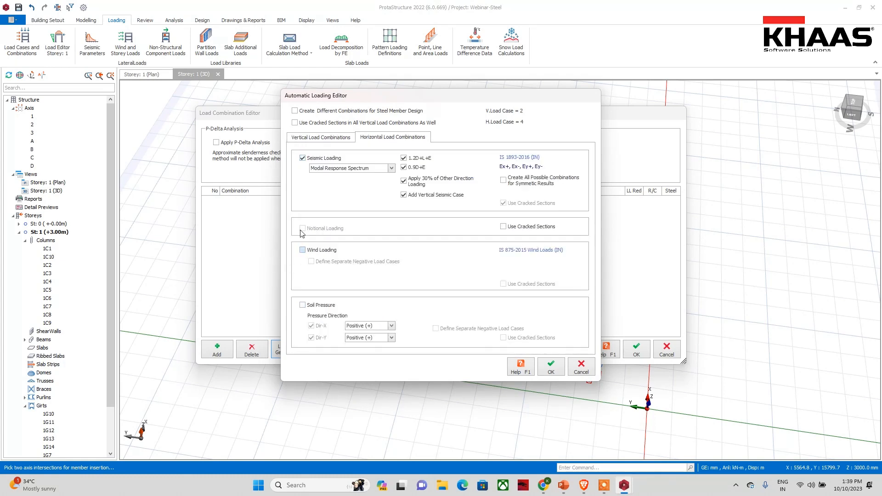
click(302, 250)
click(320, 137)
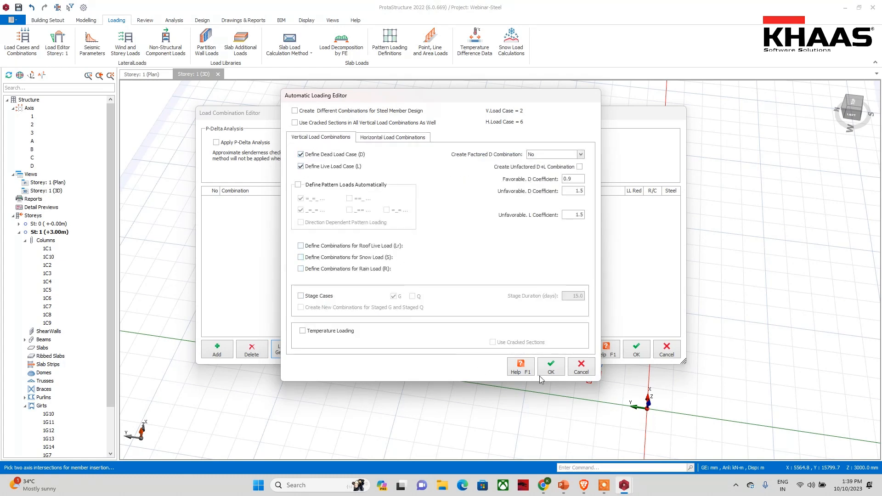
click(551, 368)
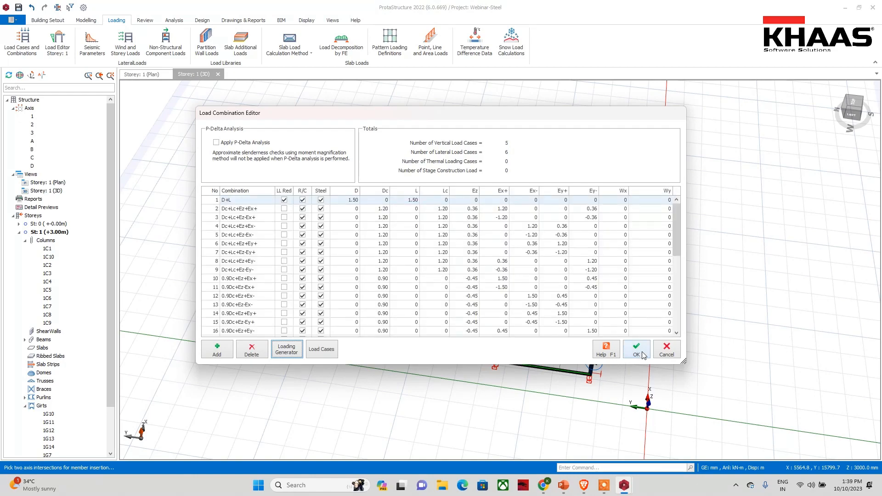
click(636, 349)
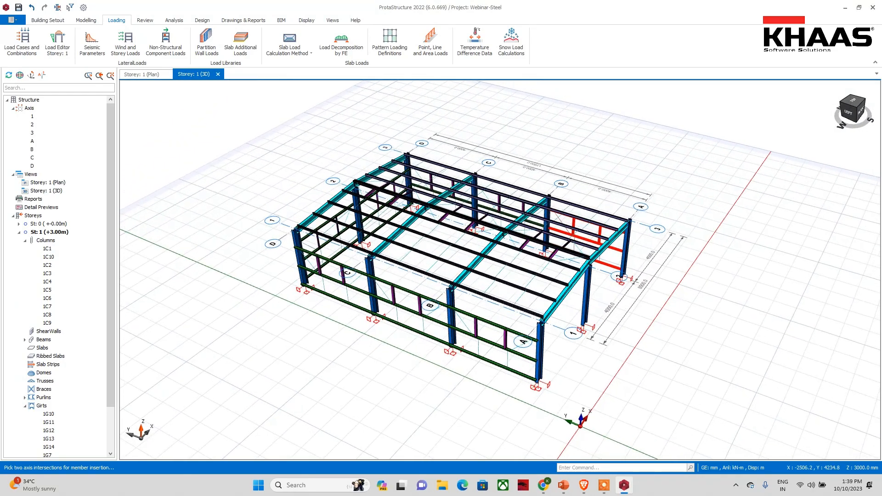
Review the dead loads on the storey 1 frames in the Load Editor and leave it without changes
click(58, 41)
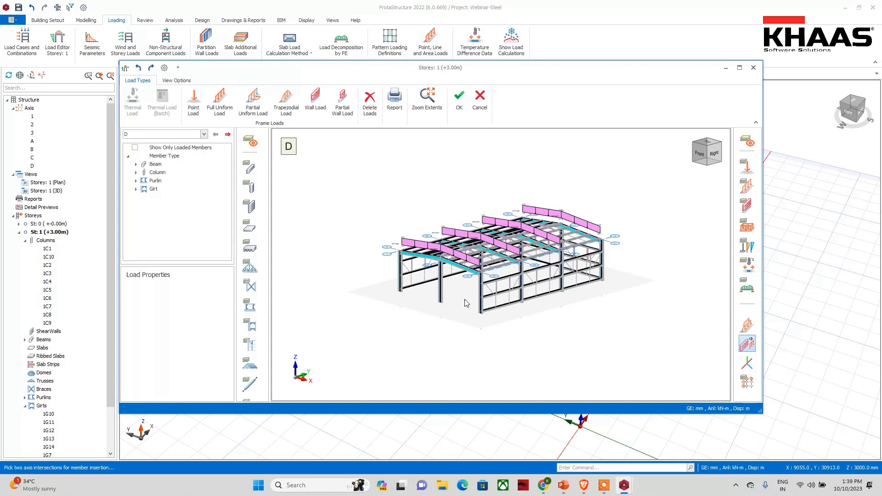
click(484, 104)
middle_drag(652, 285, 620, 303)
Run the building analysis with the Steel Member Design Check included in the batch design options
click(174, 20)
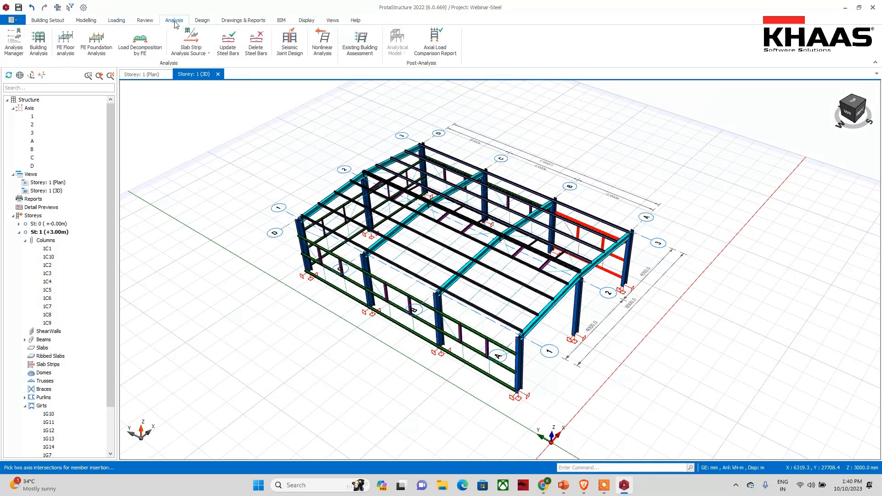
click(39, 42)
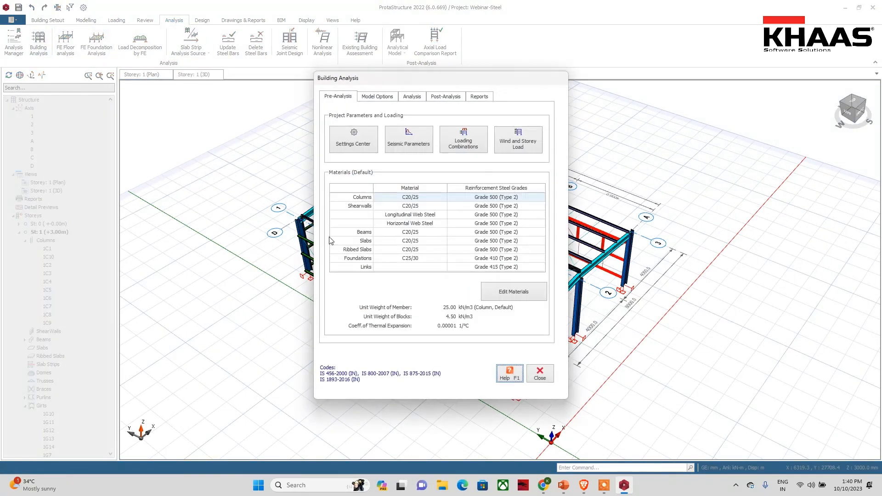
click(412, 97)
click(480, 123)
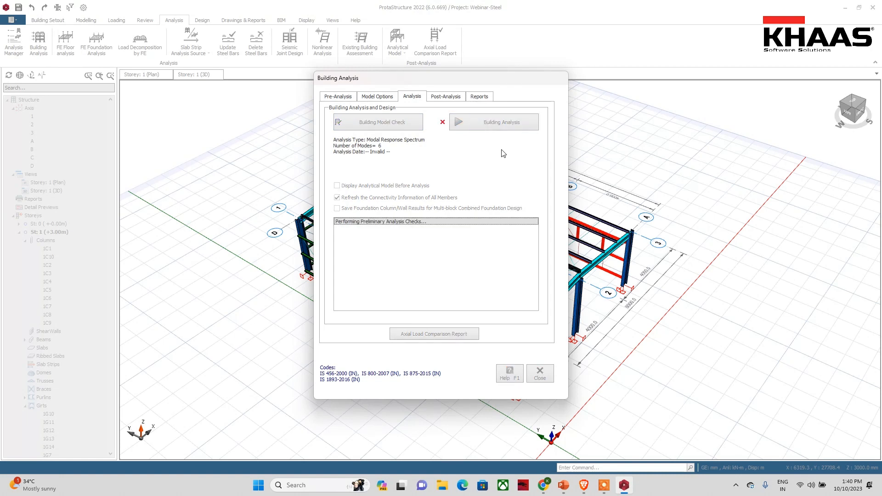
click(397, 243)
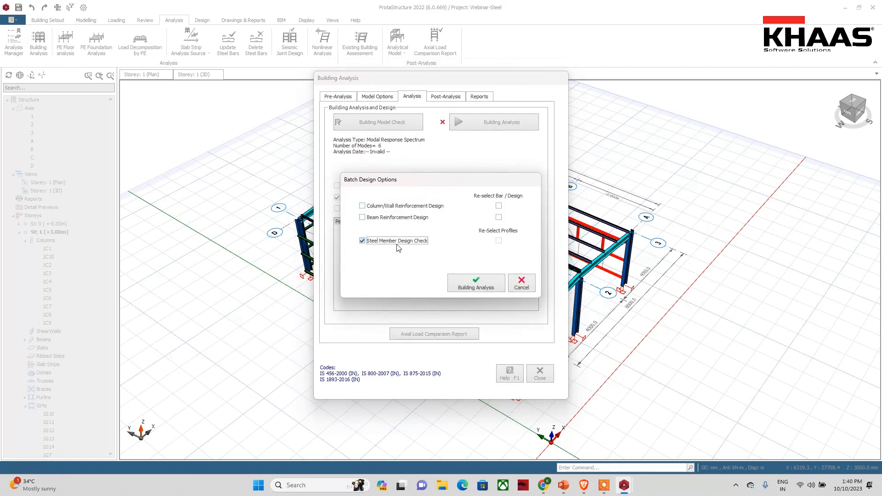
click(477, 284)
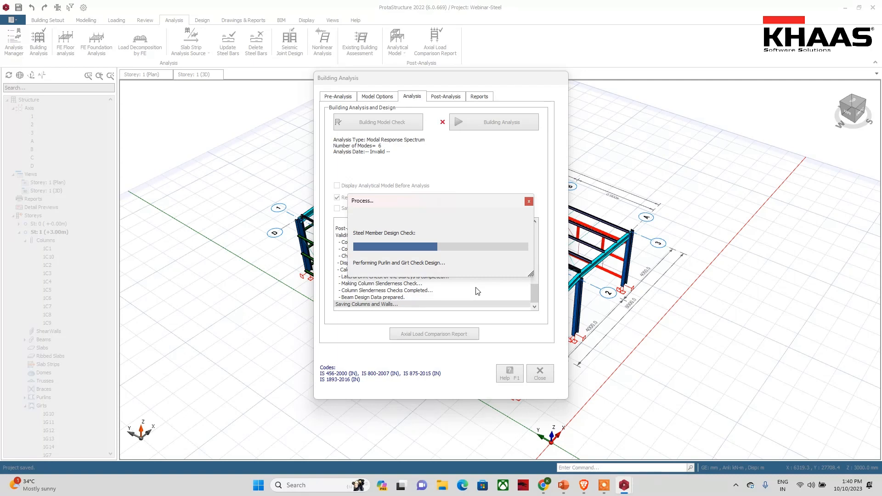
click(604, 485)
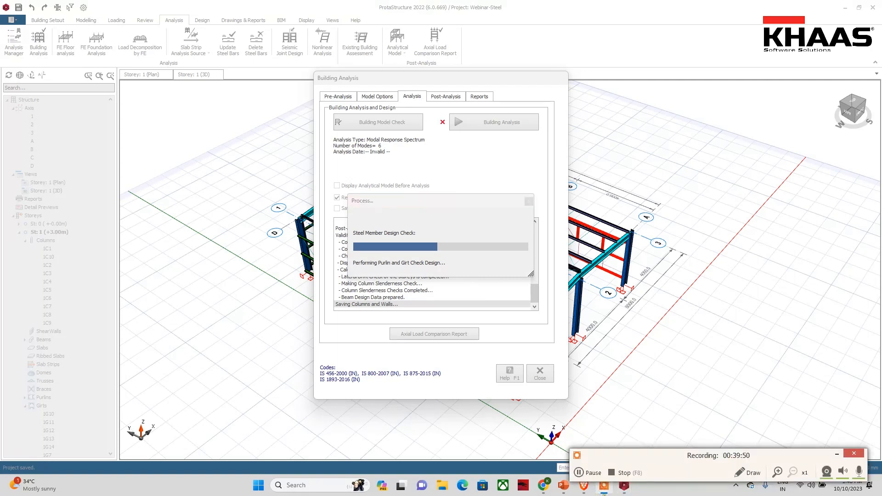
click(836, 454)
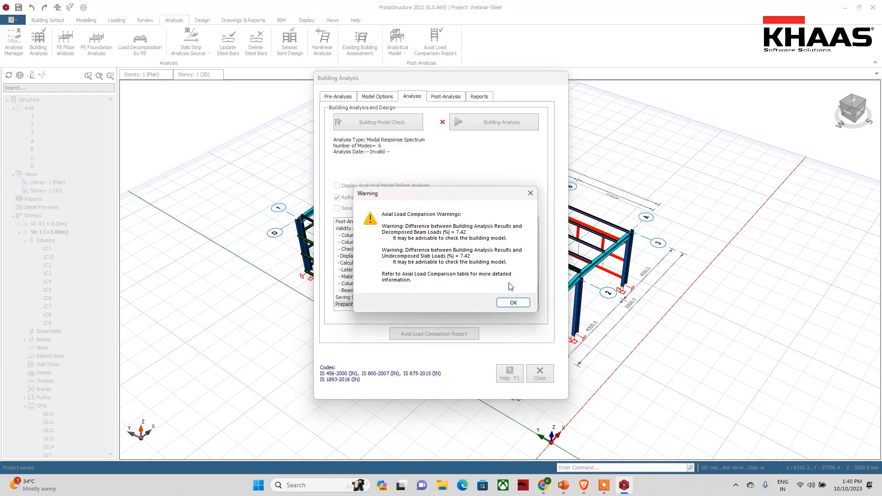
Dismiss the axial load comparison notice and the analysis summary report, and close the Building Analysis dialog
click(513, 302)
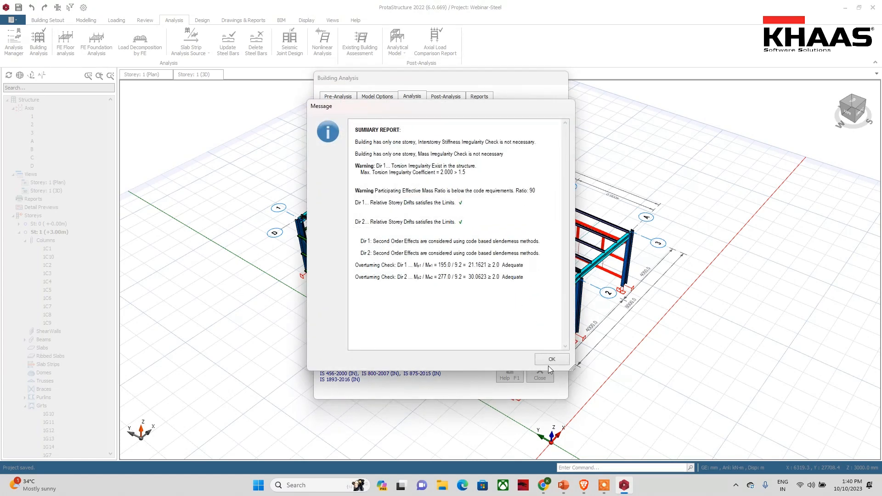
click(550, 363)
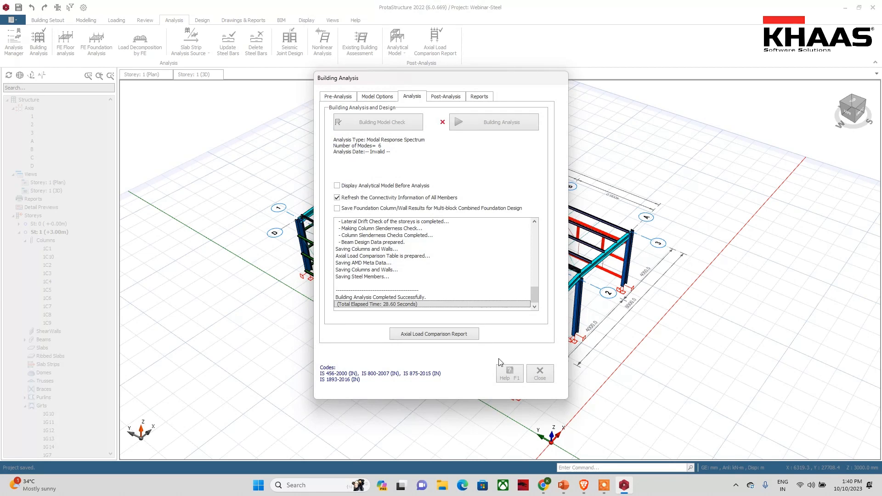
click(541, 372)
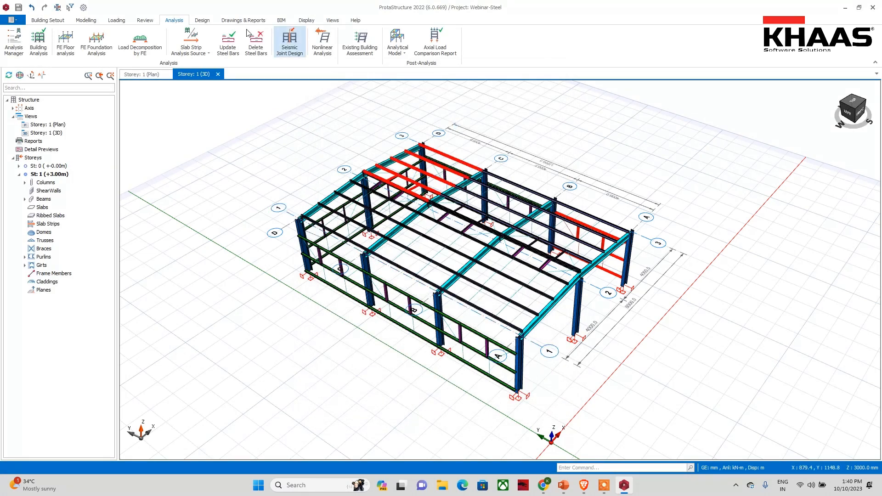
Display the members by Design Status in the 3D view and inspect the frame from several angles
click(145, 21)
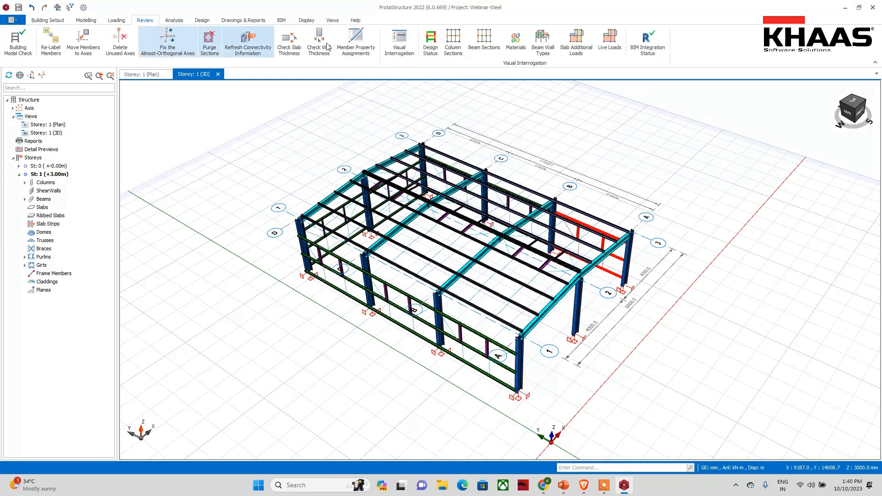
click(431, 40)
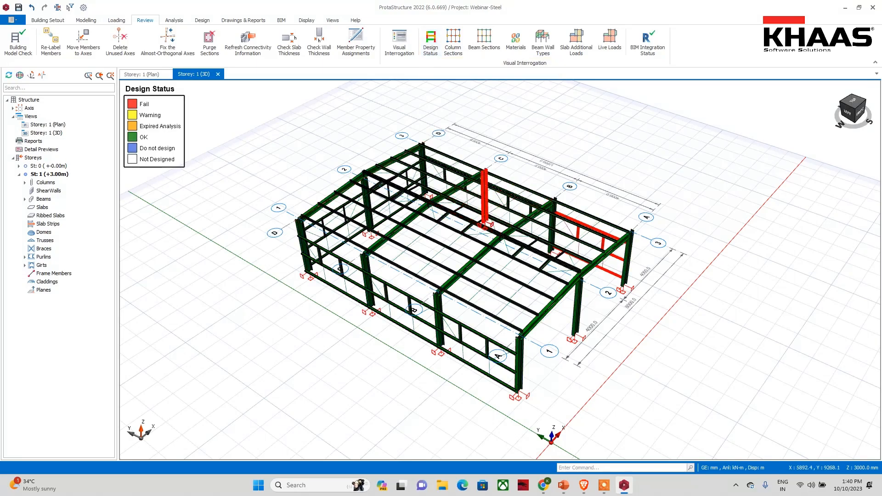
middle_drag(597, 358, 585, 329)
middle_drag(457, 307, 523, 310)
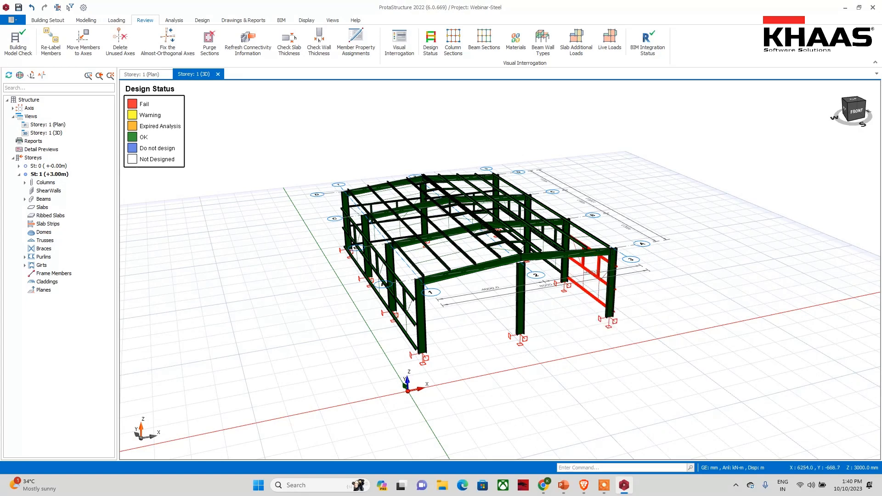
middle_drag(324, 289, 325, 314)
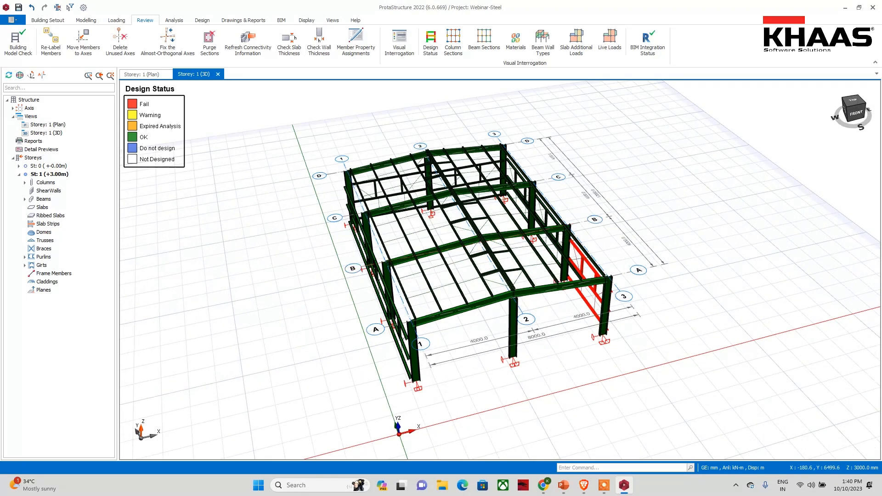
Review the steel column design results and examine column 1C1's classification, combined forces, axial compression and shear calculation details
click(197, 20)
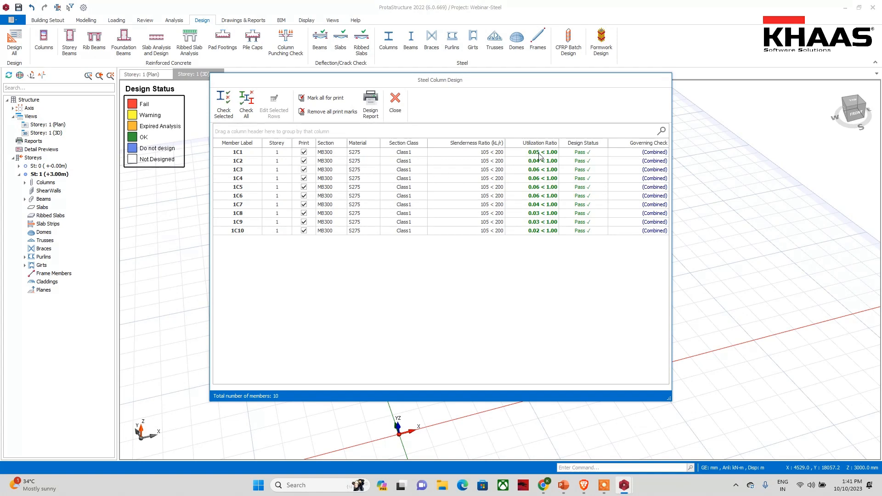
drag(499, 82, 399, 119)
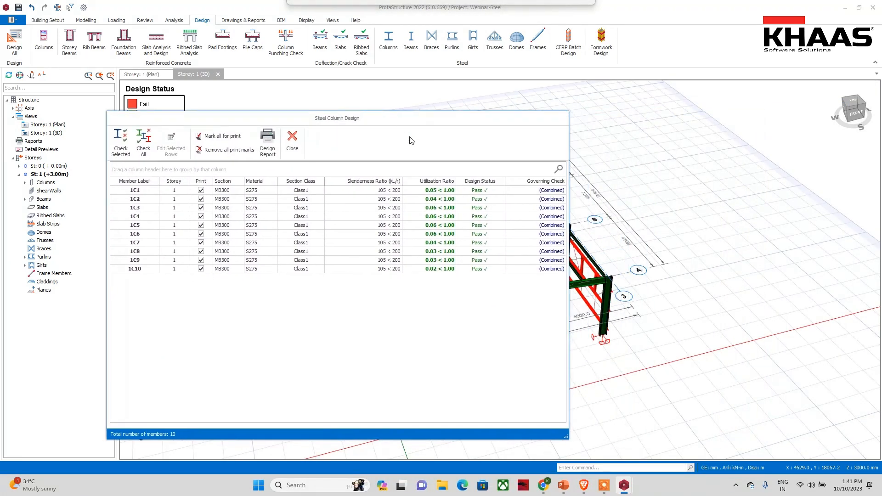
double_click(418, 192)
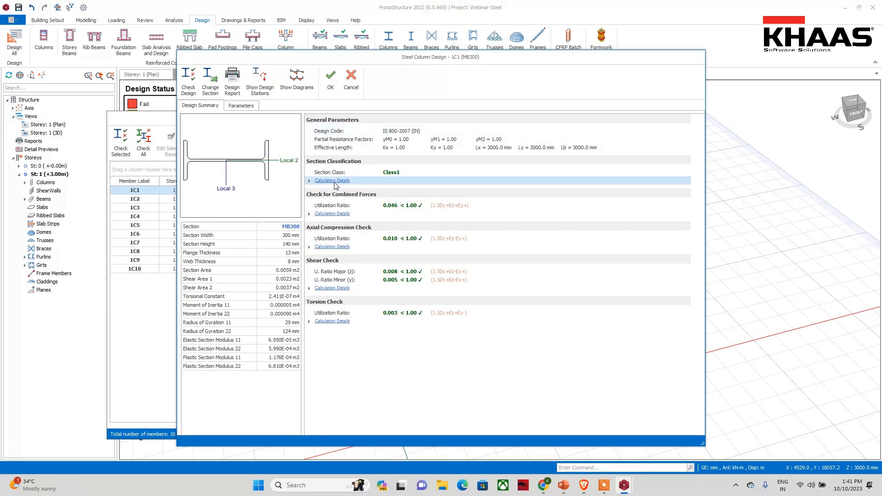
click(309, 181)
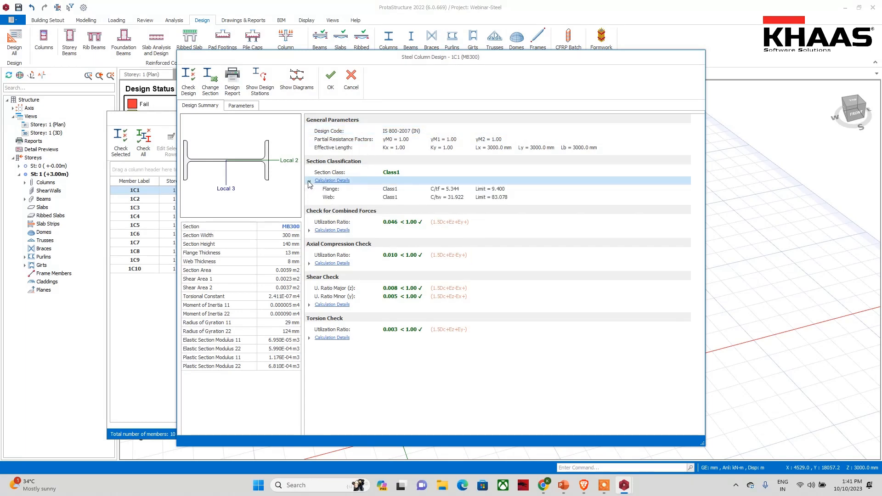
click(319, 231)
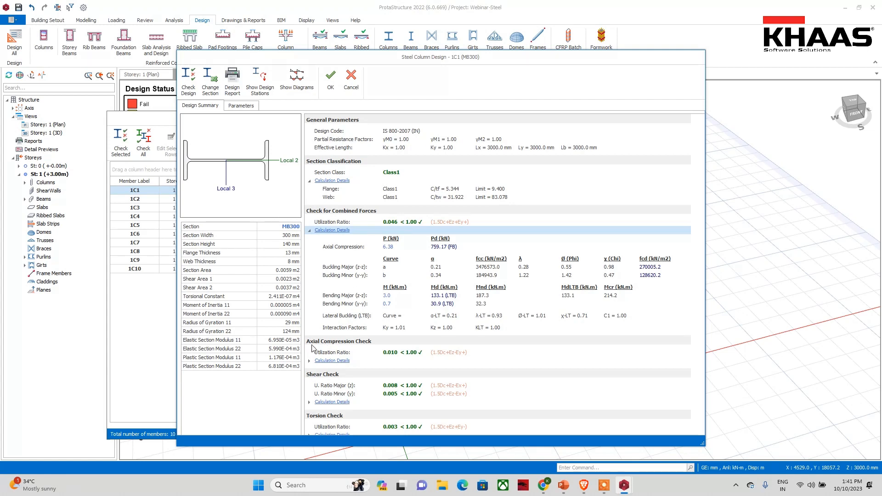
click(310, 362)
scroll(385, 363, down, 1)
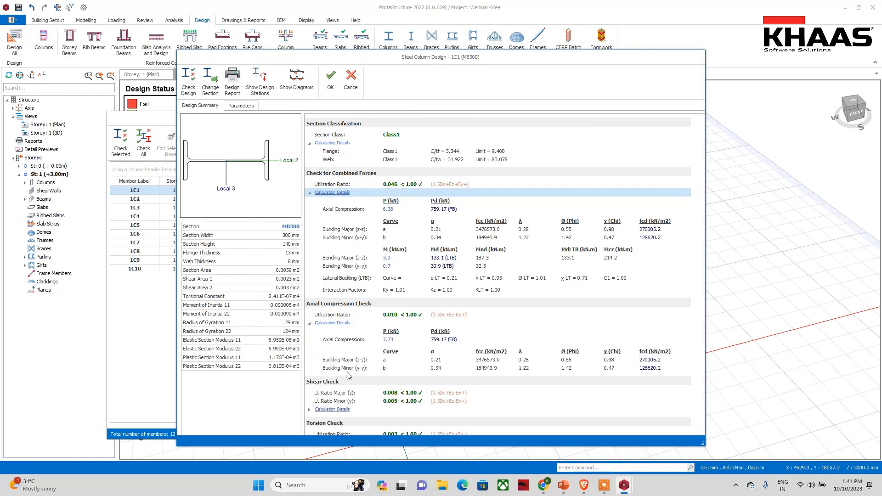
click(315, 410)
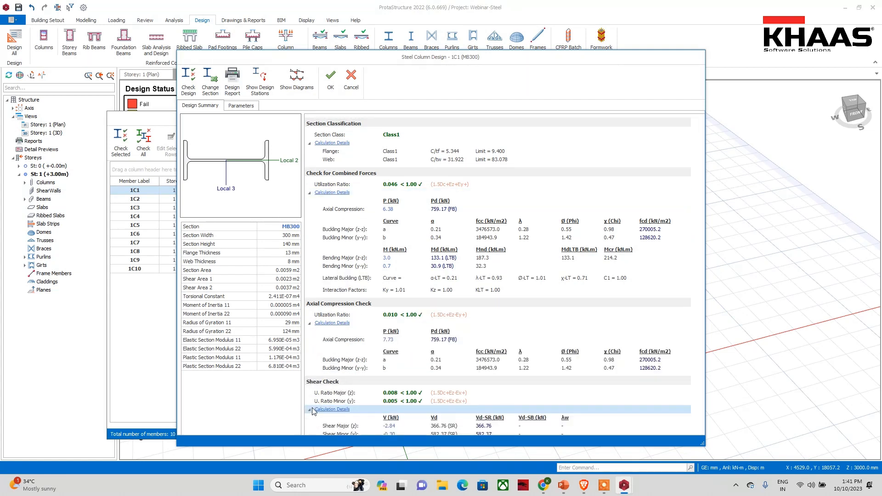
scroll(361, 375, down, 1)
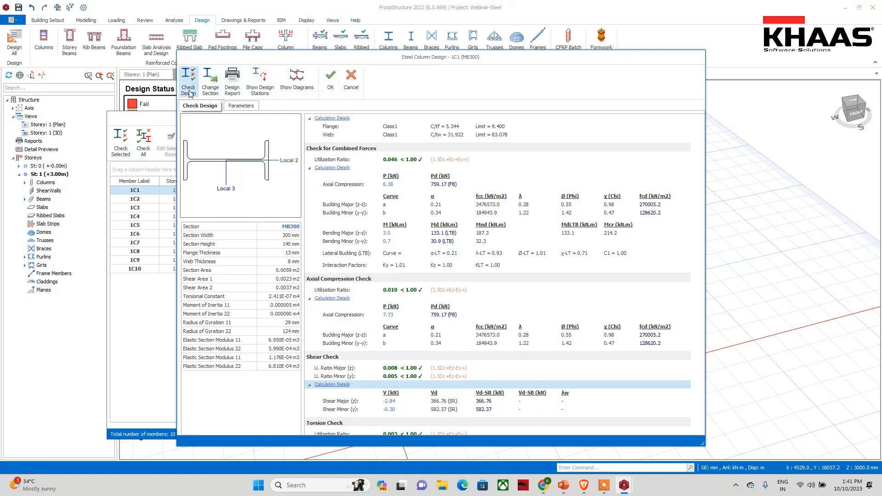
Change column 1C1 to section MB200 and accept its updated steel design
click(209, 85)
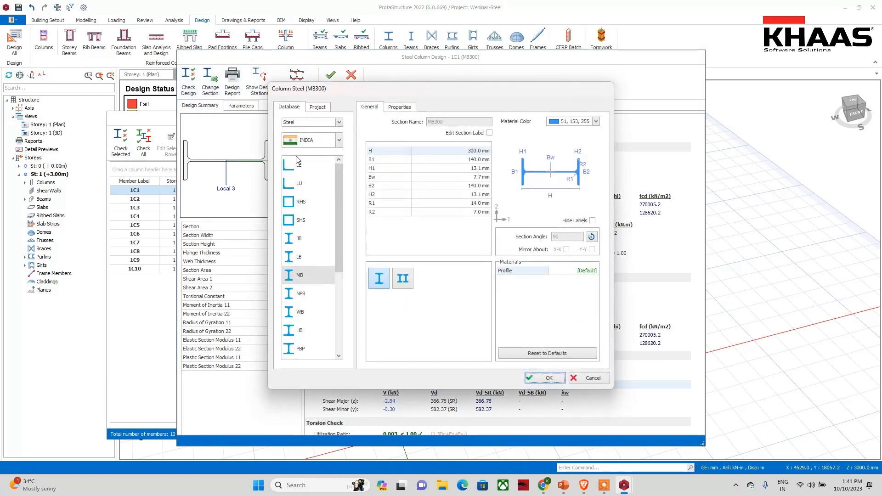
click(313, 276)
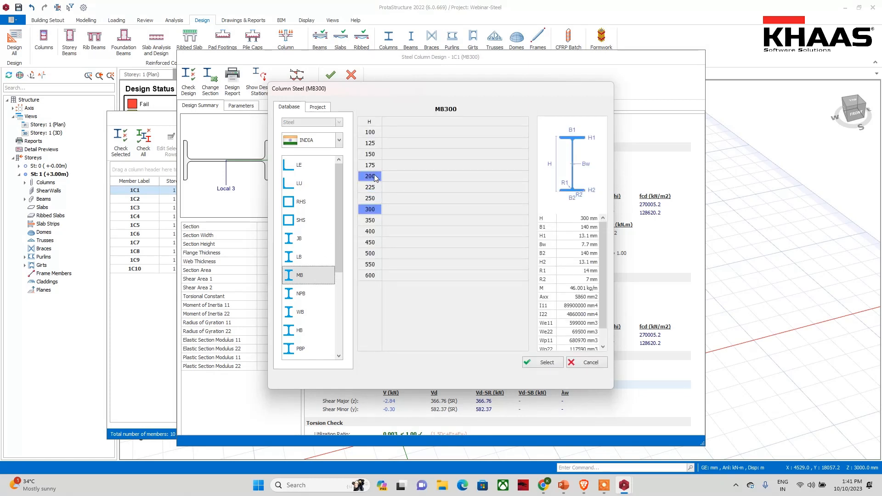
click(376, 177)
click(546, 361)
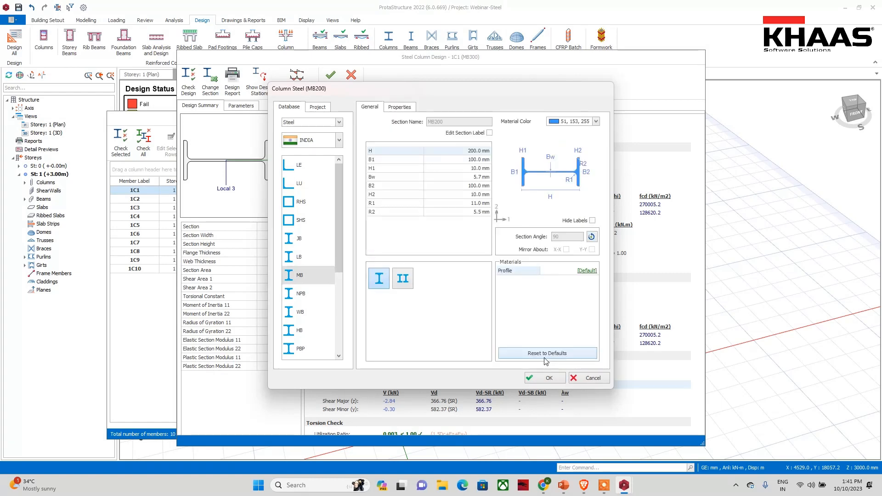
click(546, 380)
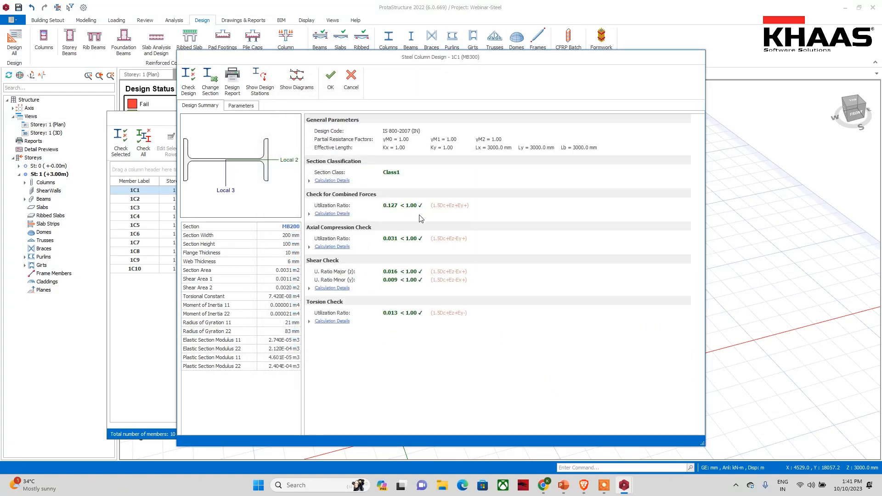
click(330, 78)
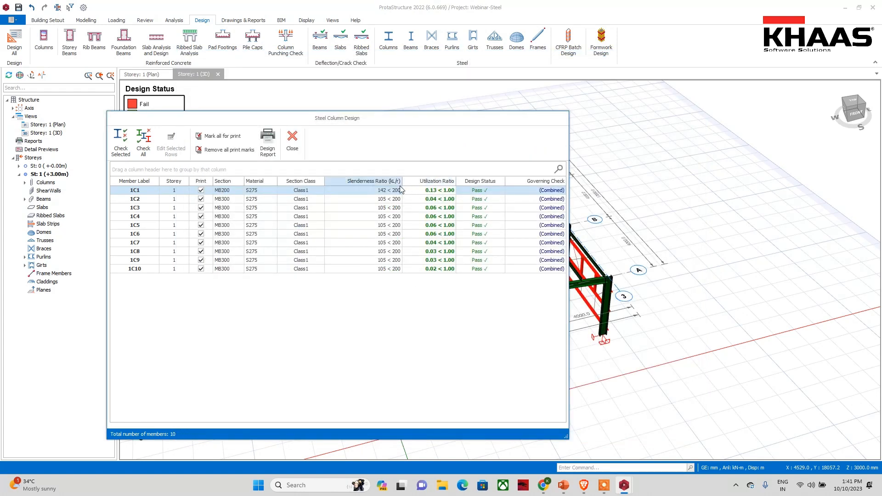
Set column 1C1's section back to MB300, accept the design and close the Steel Column Design table
drag(332, 119, 341, 136)
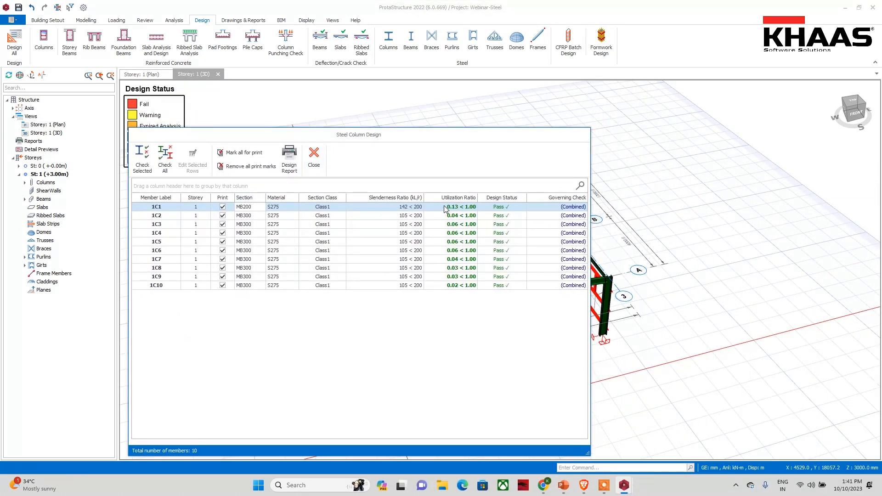
double_click(411, 212)
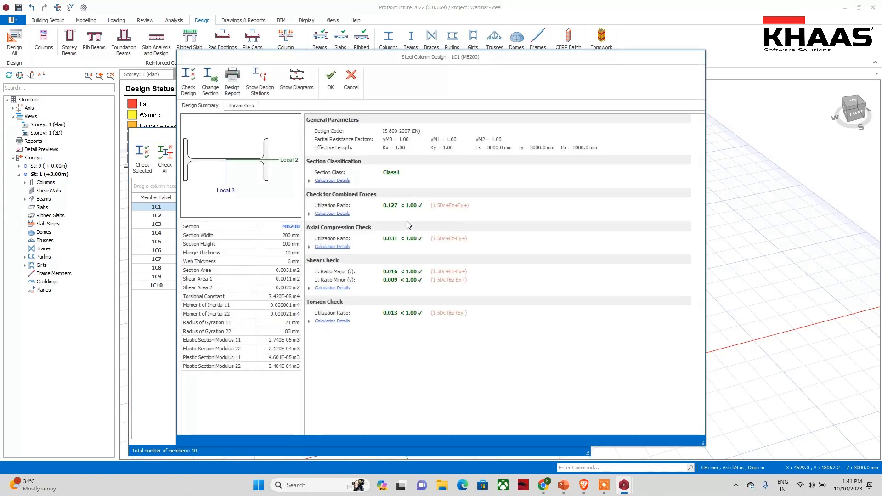
click(210, 82)
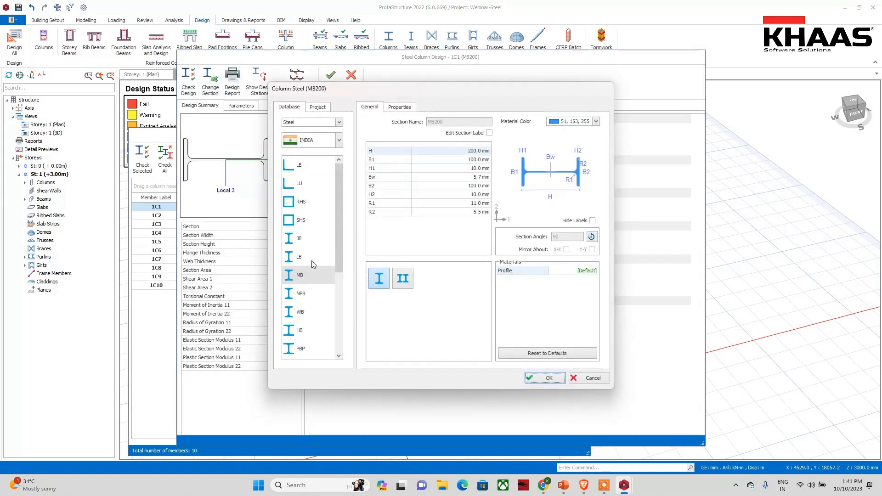
click(314, 278)
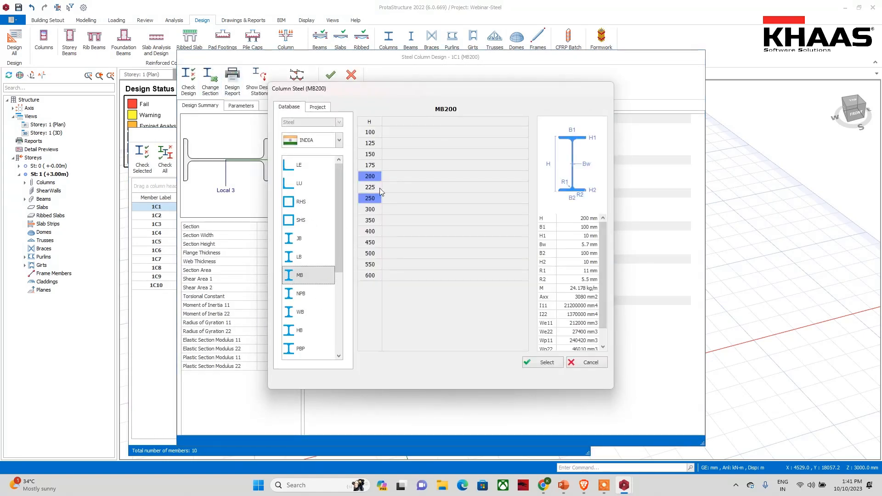
click(371, 210)
click(543, 362)
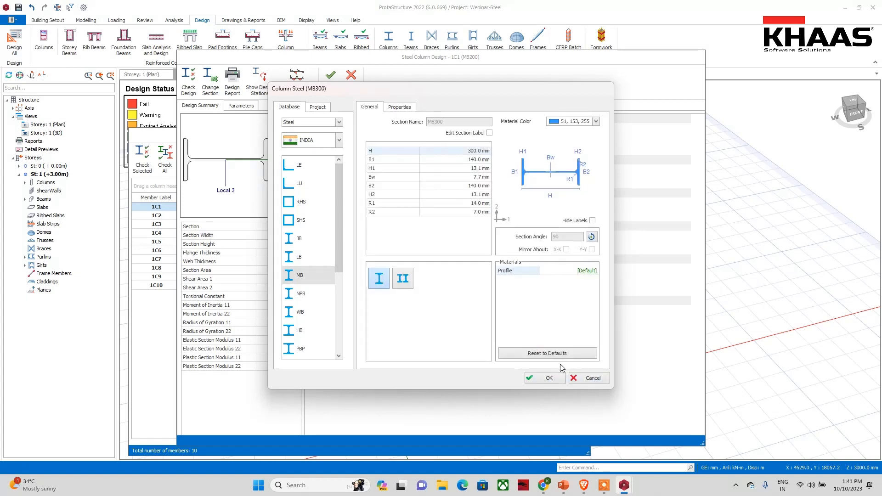
click(330, 78)
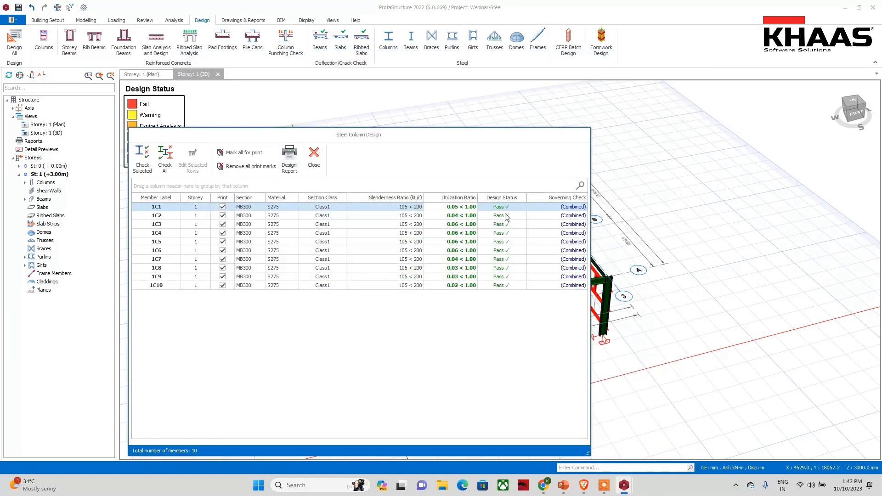
click(314, 157)
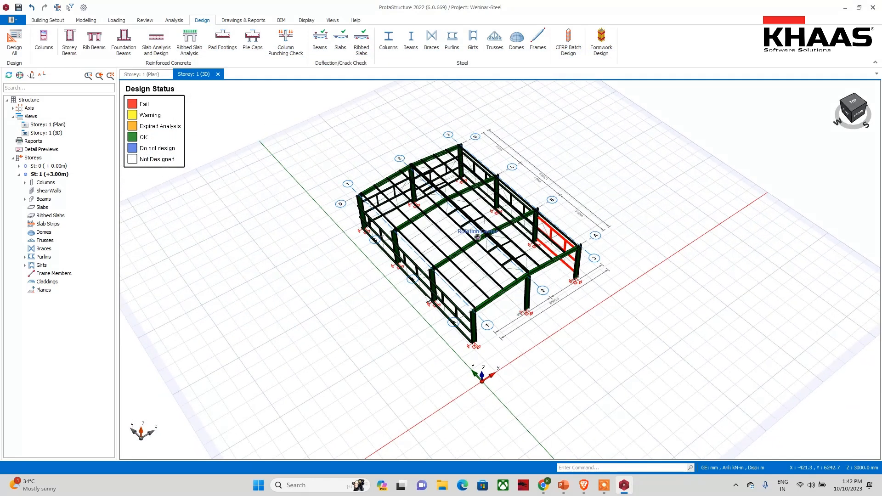
Open the storey 0 plan and select only its columns by filtering the axes out of the selection
click(145, 76)
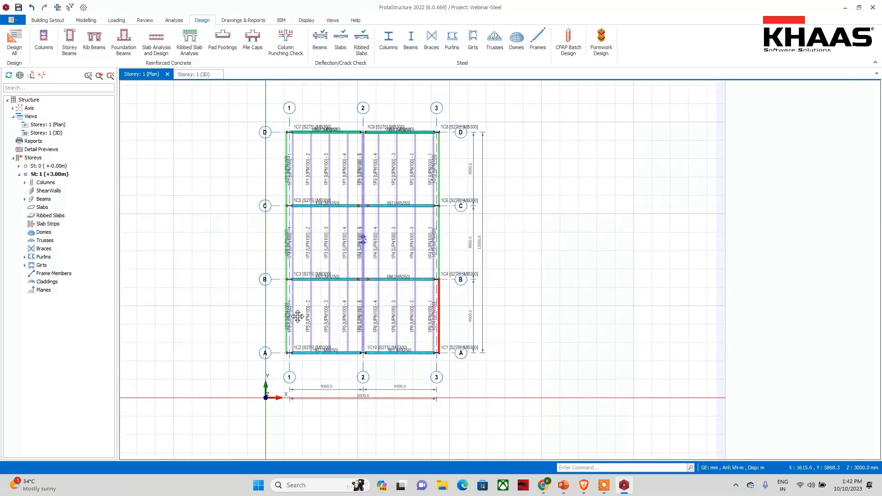
double_click(57, 167)
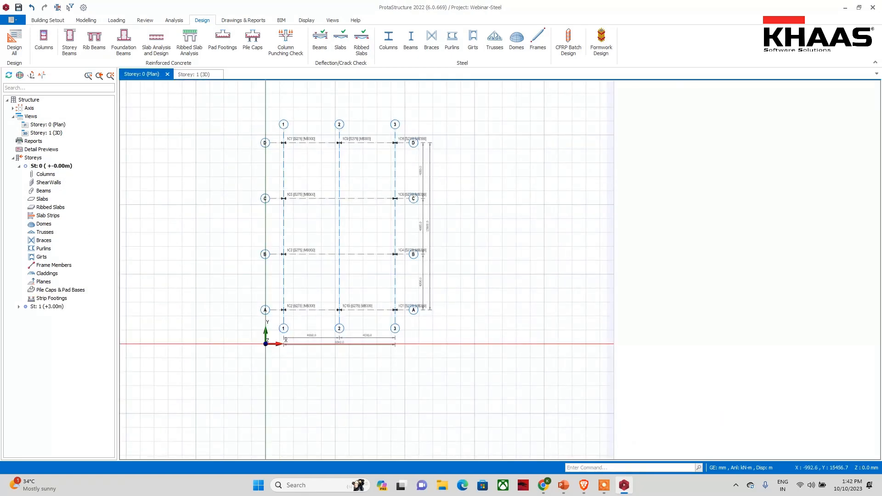
drag(468, 359, 462, 374)
right_click(374, 226)
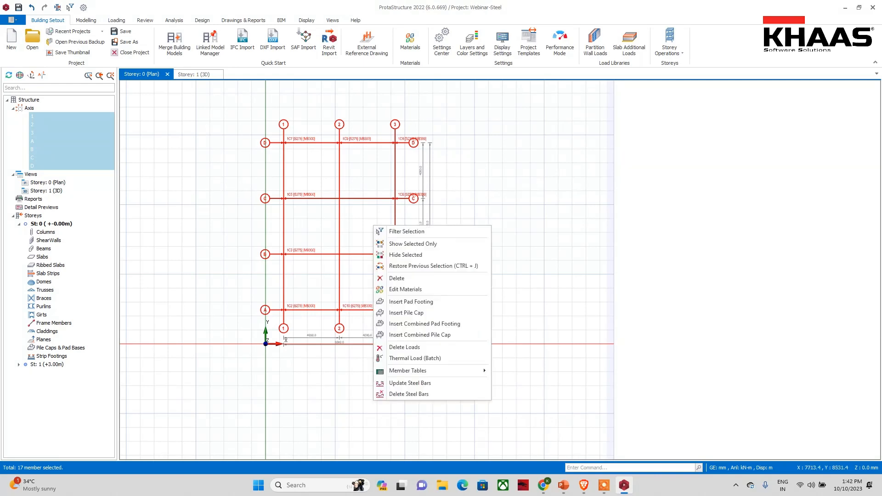
click(406, 231)
click(346, 178)
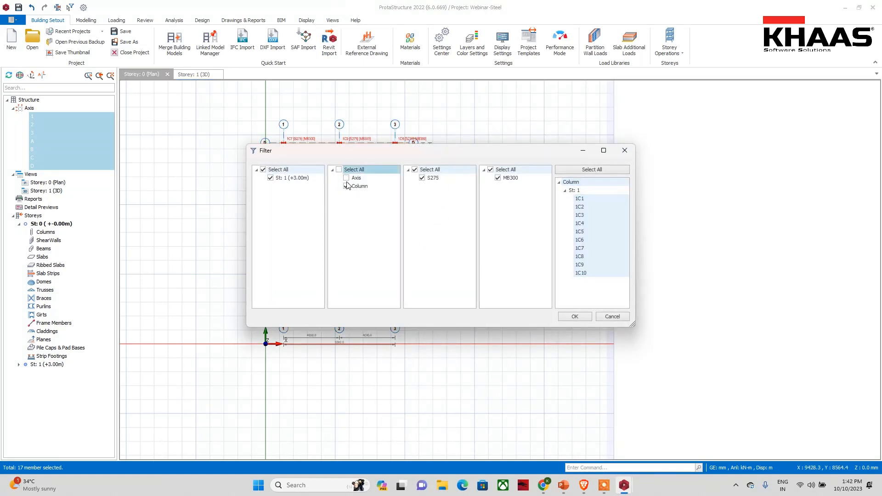
click(582, 318)
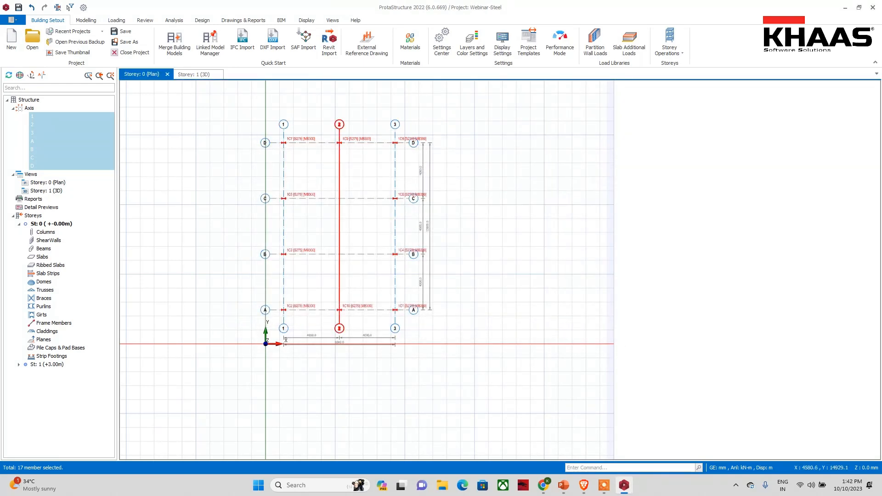
Insert pad footings under the selected columns and batch design them with the Redesign All option
right_click(323, 167)
click(365, 230)
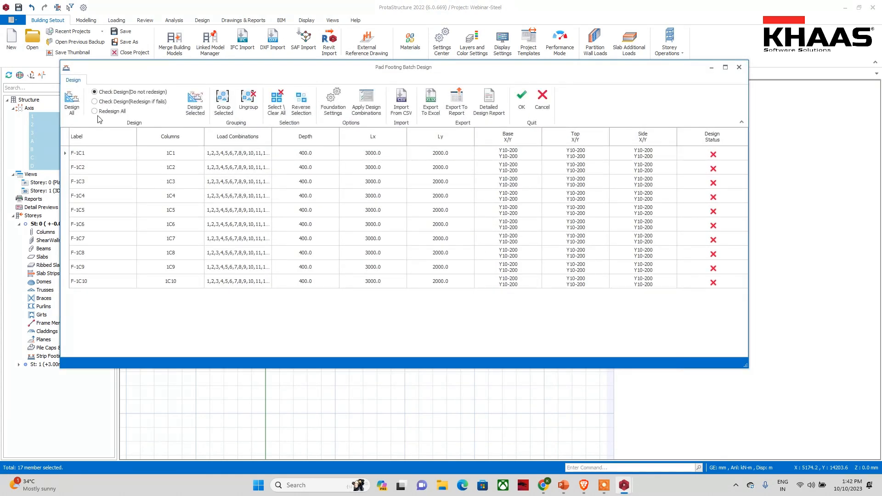
click(95, 111)
click(72, 110)
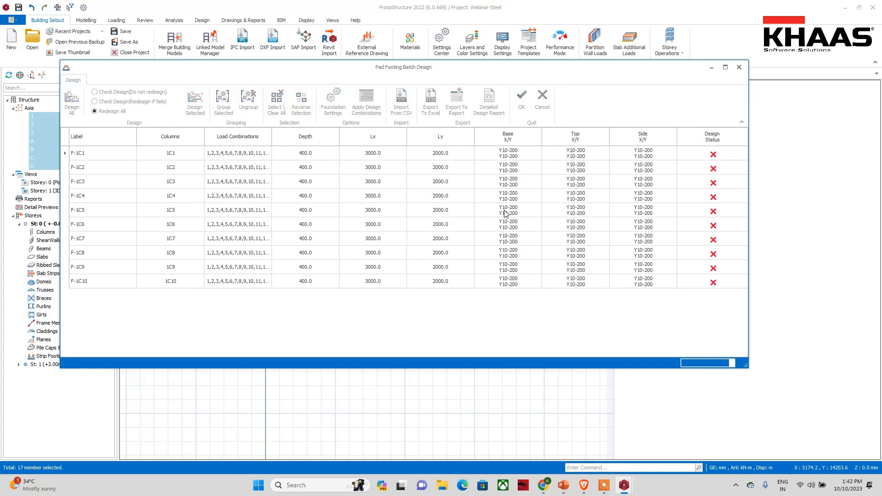
Review the pedestal and design checks of footing F-1C1, then accept the pad footing batch design
double_click(513, 152)
click(140, 99)
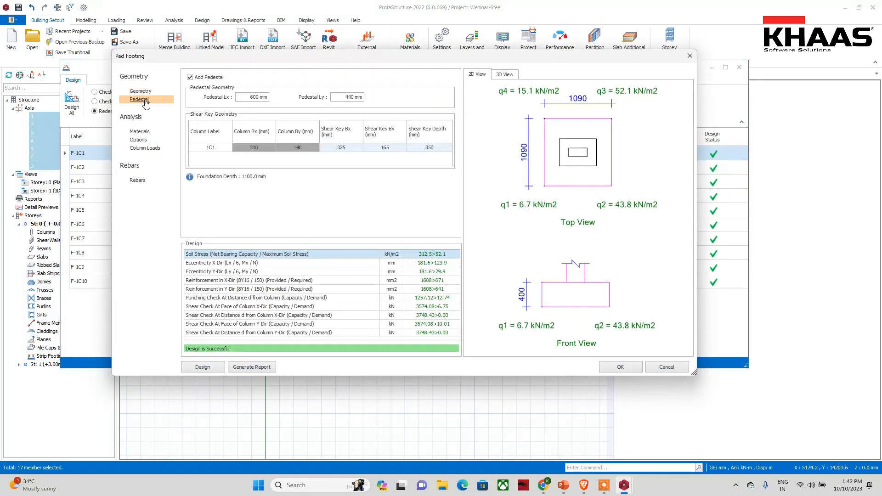
click(618, 366)
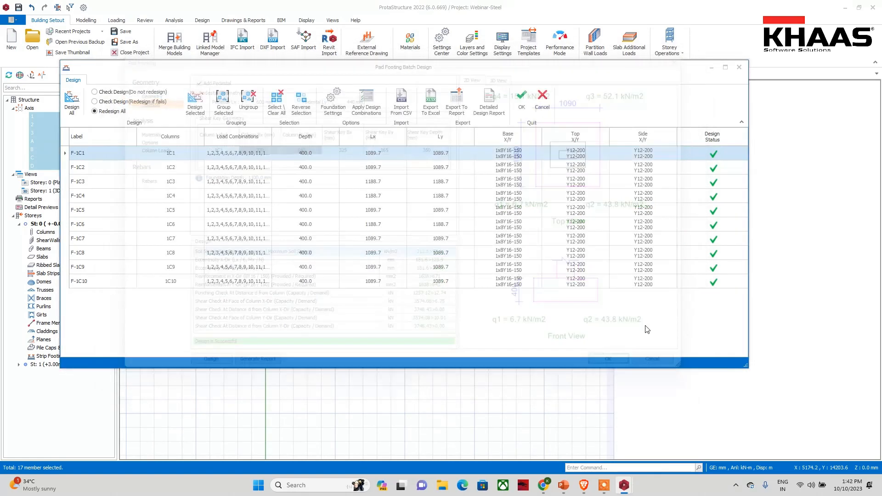
click(542, 94)
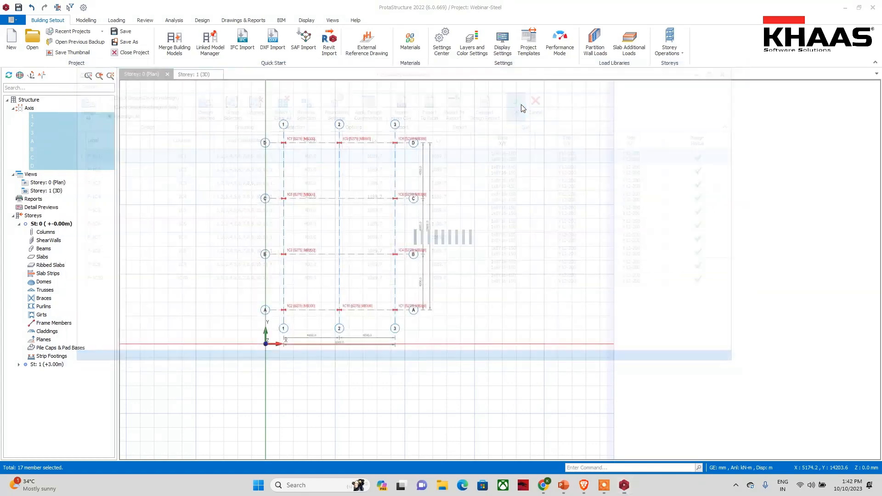
Inspect the pad footings beneath the columns in the storey 1 3D view and bring up the drawing and report commands
click(198, 75)
middle_drag(476, 389, 367, 363)
click(260, 21)
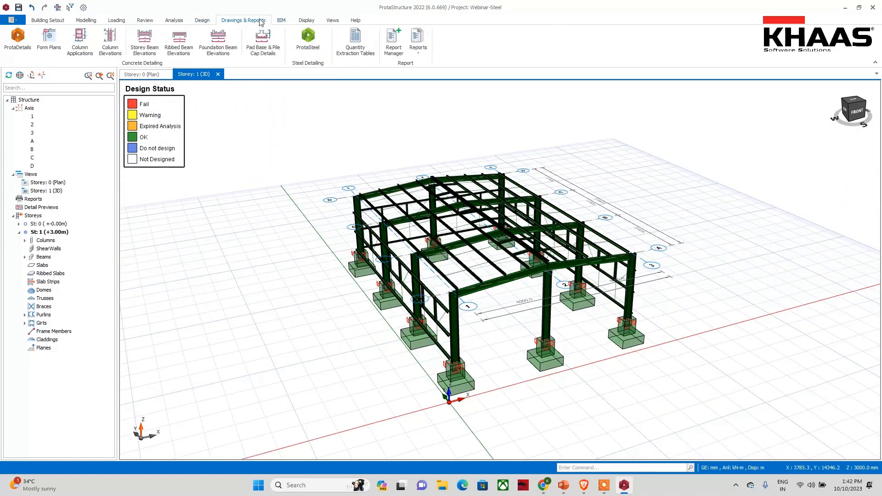
Transfer the building model to ProtaSteel for steel detailing and view the imported frame in 3D
click(316, 53)
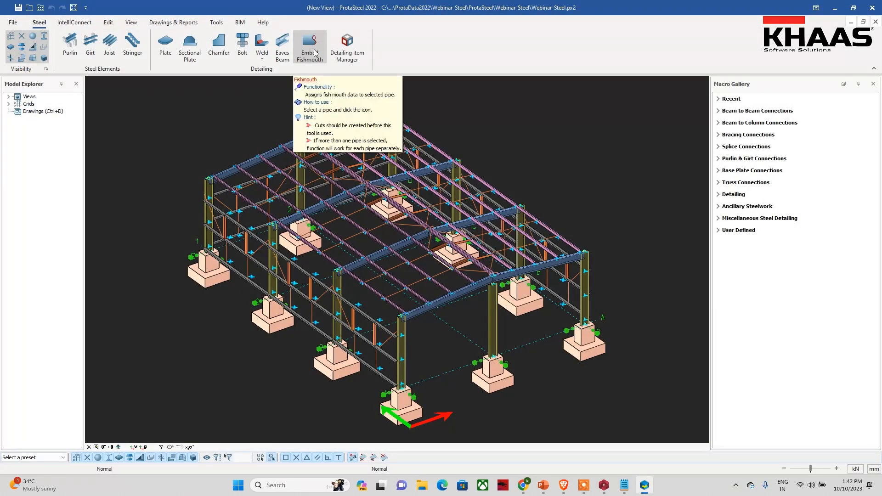
scroll(508, 219, down, 2)
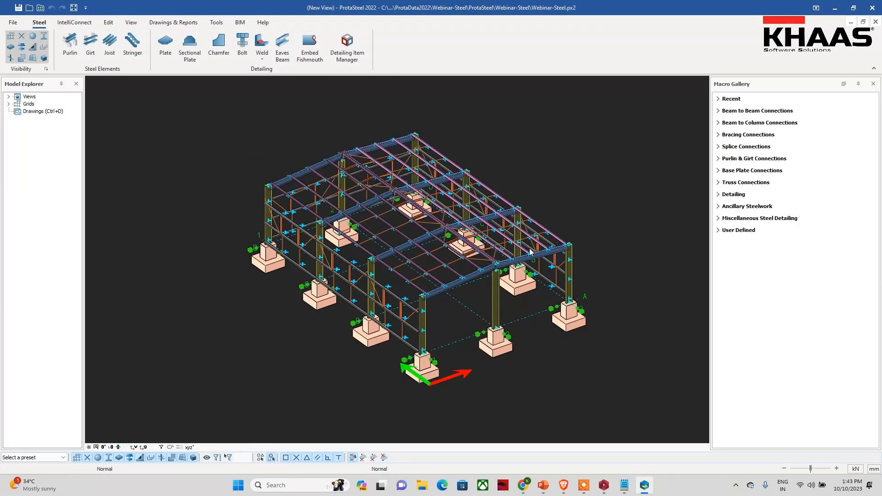
mouse_move(548, 329)
middle_down()
mouse_move(527, 322)
mouse_move(528, 349)
mouse_move(542, 317)
middle_up()
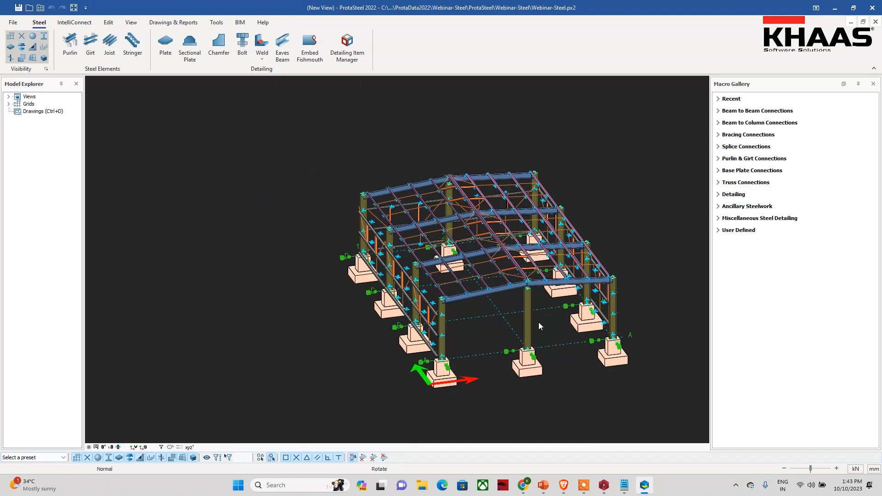
Browse the beam-to-beam and beam-to-column connection macros and the drawing commands, and examine the imported frame from several angles
click(719, 112)
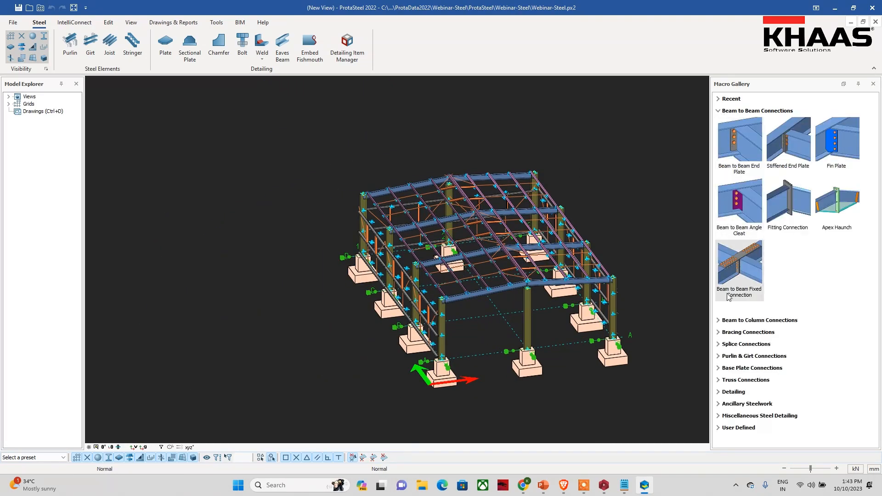
click(719, 320)
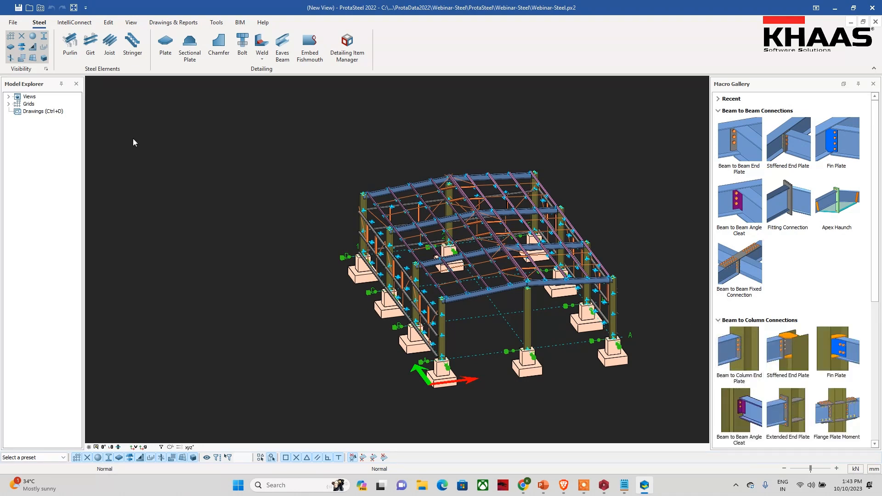
click(74, 23)
click(131, 22)
click(175, 23)
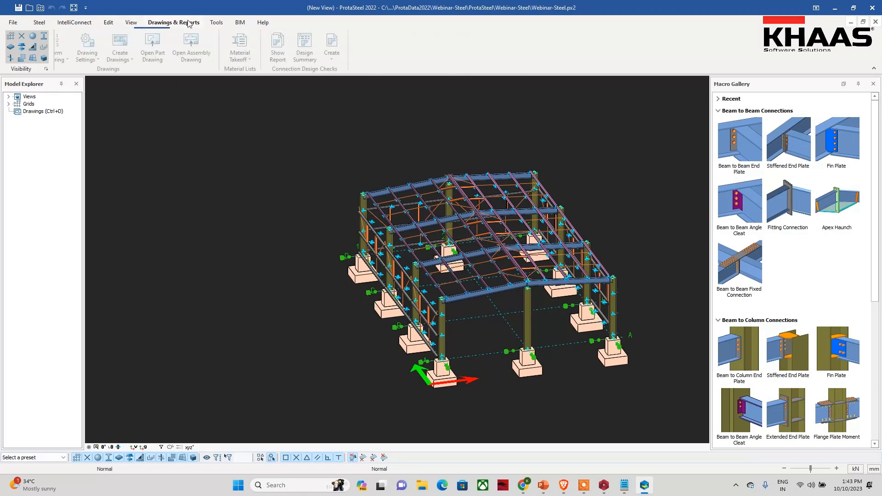
middle_drag(372, 242, 358, 272)
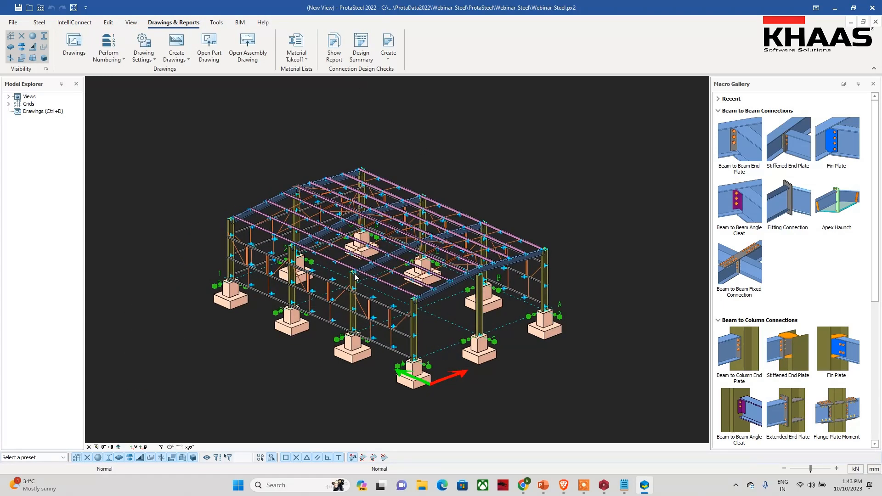
middle_drag(258, 244, 250, 244)
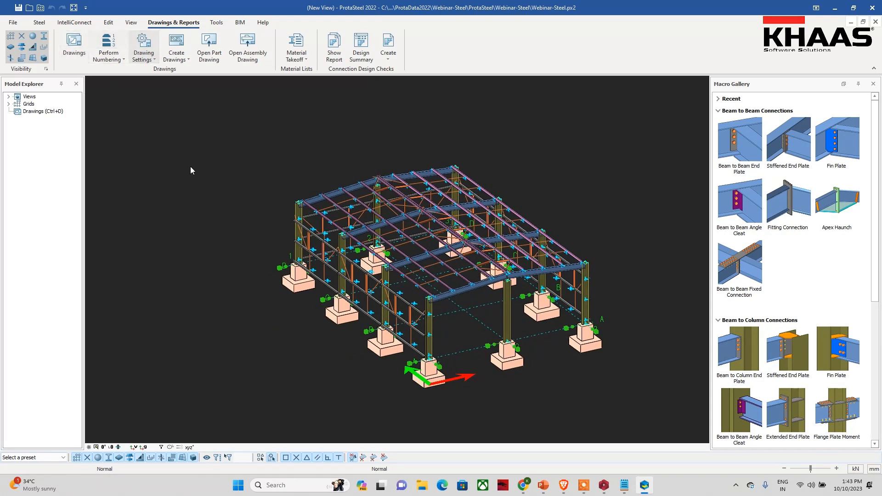
scroll(180, 178, down, 2)
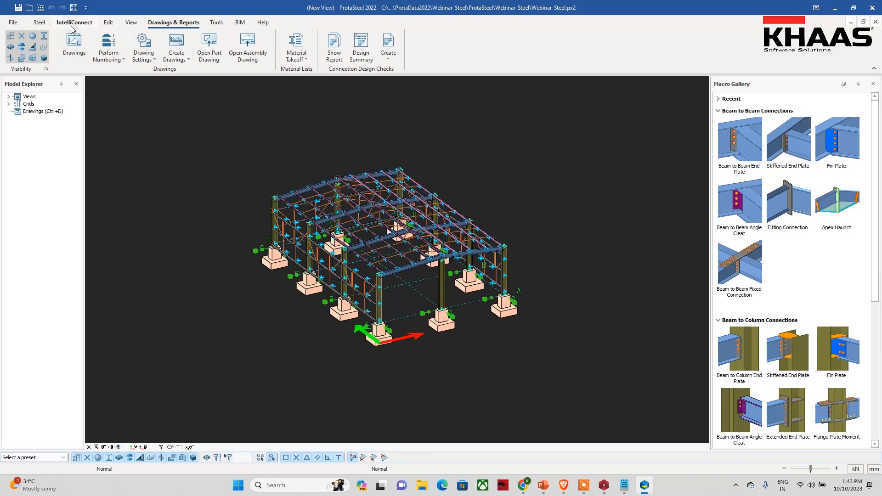
middle_drag(169, 151, 131, 120)
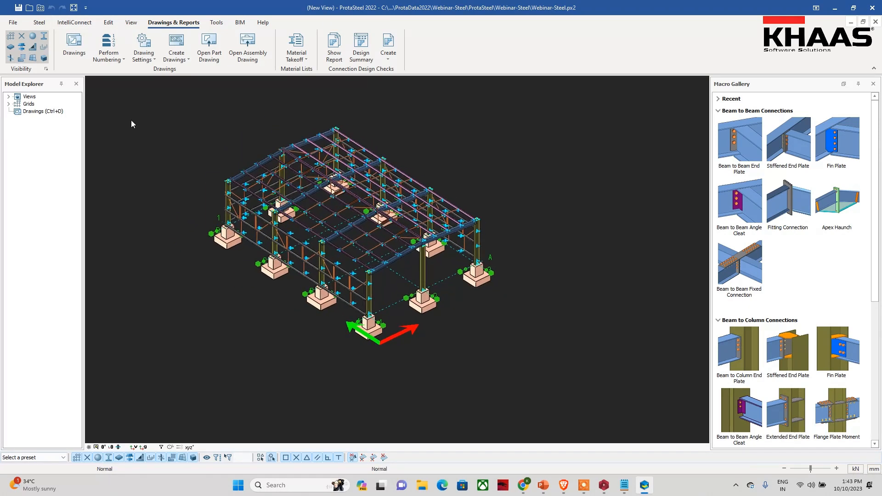
Select the whole model and run the IntelliConnect purlin wizard with the Angle Type connection, then dismiss its log
click(75, 22)
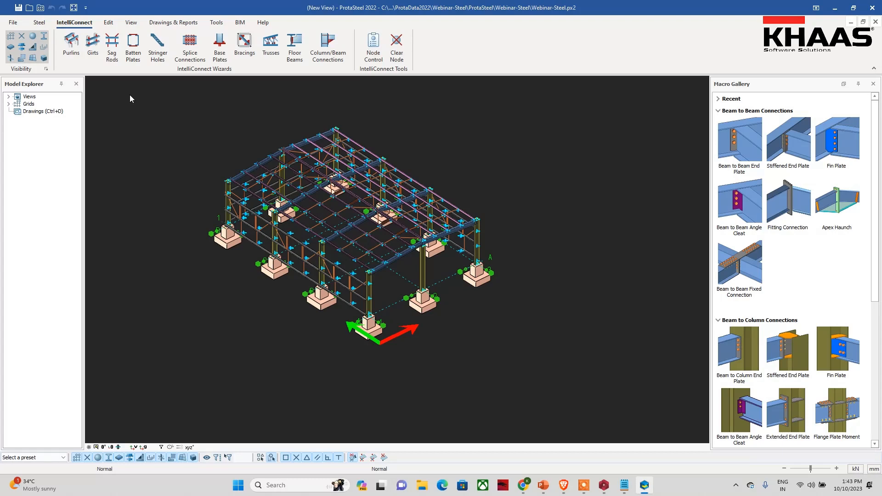
drag(154, 112, 569, 403)
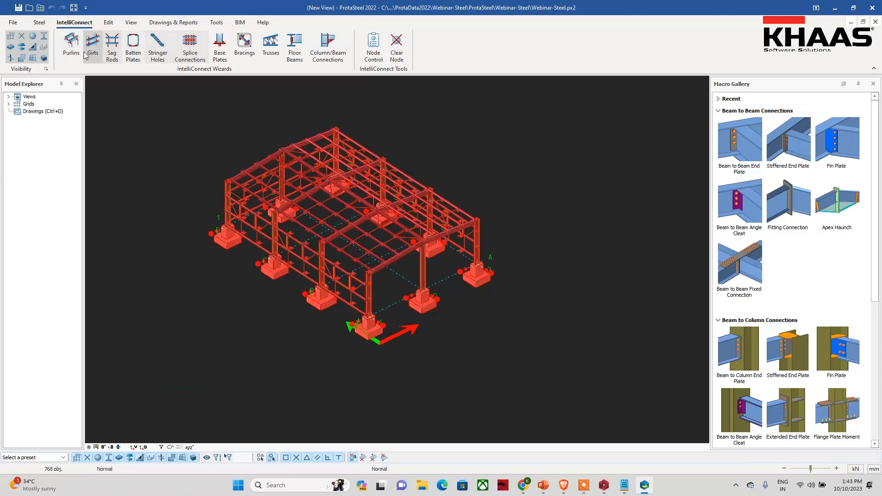
click(71, 45)
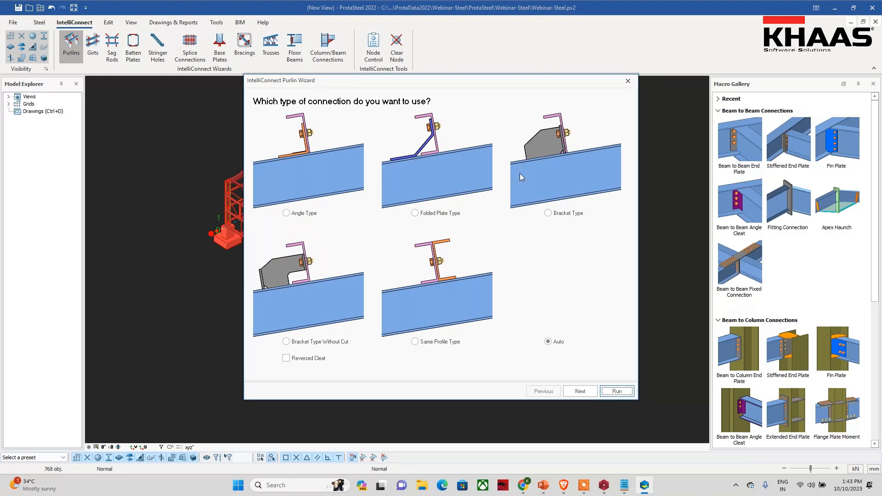
click(286, 213)
click(615, 391)
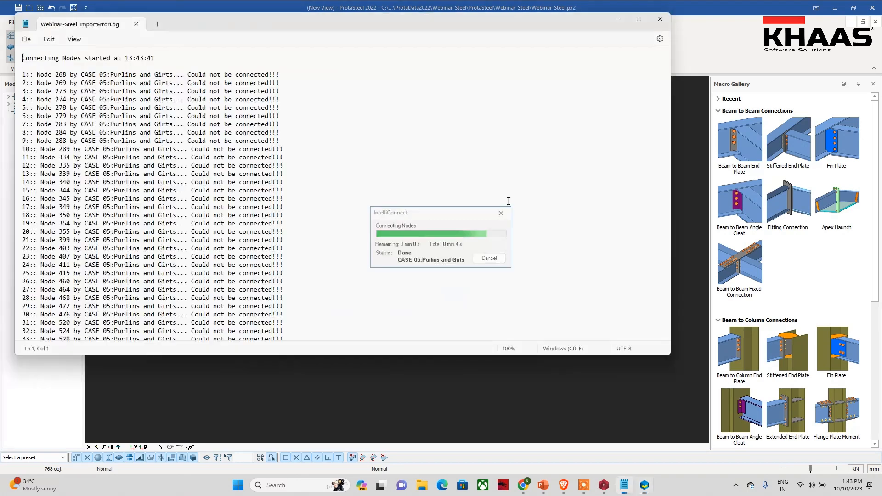
click(659, 22)
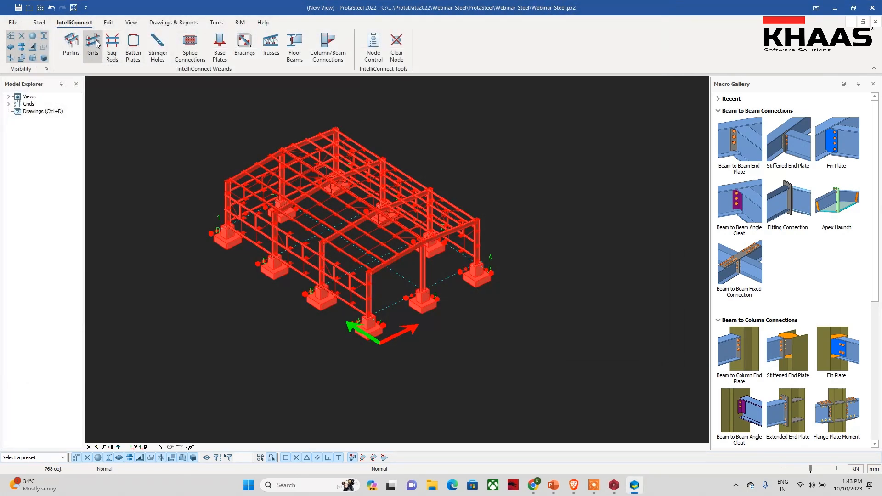
Run the IntelliConnect girt wizard on the selected model with the Auto connection type and the default general options
click(96, 40)
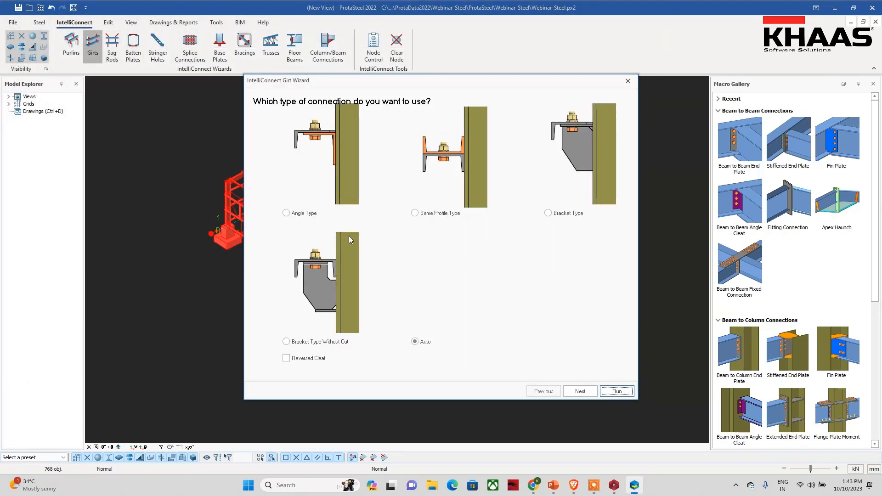
click(574, 392)
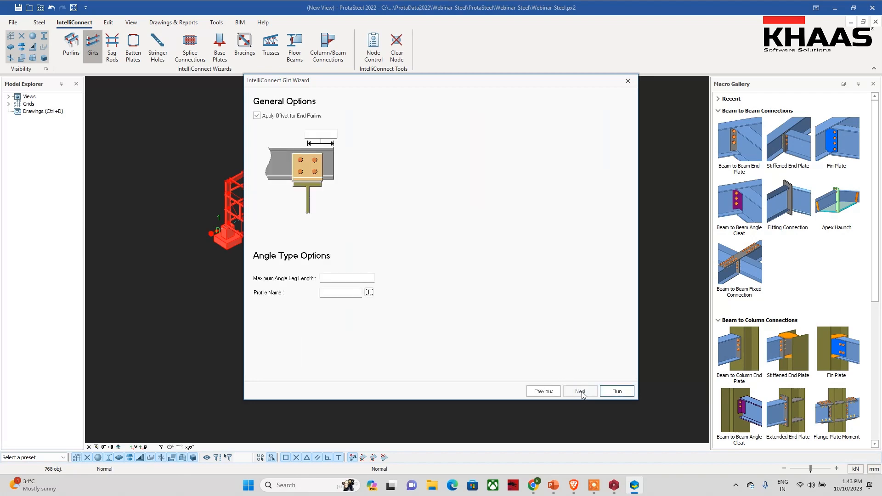
click(616, 391)
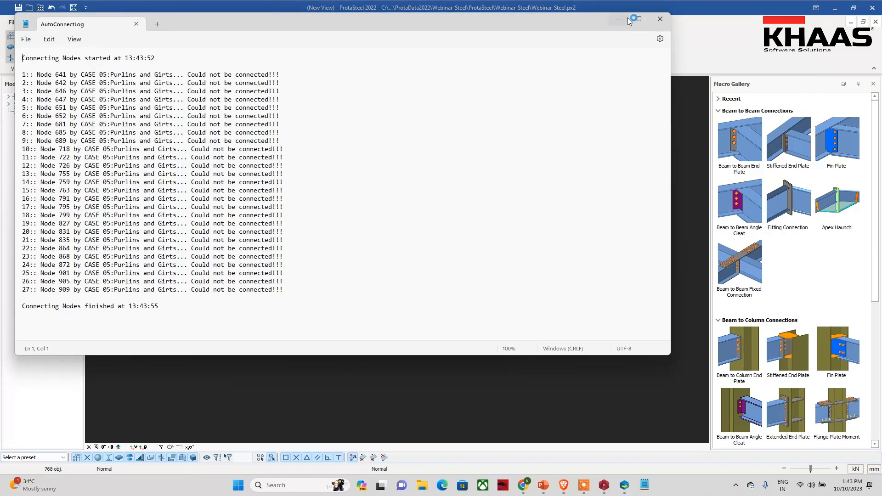
click(657, 16)
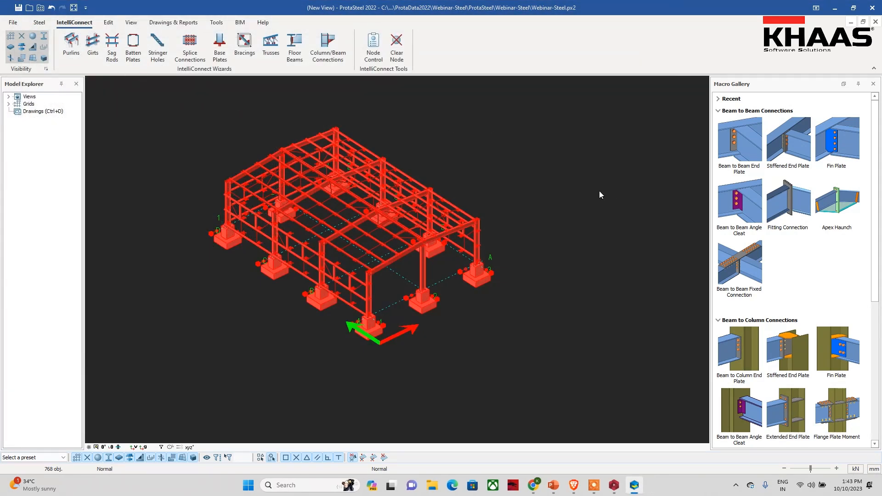
Generate column base plates with the IntelliConnect wizard using the Simple Base Plate With Design type
click(220, 46)
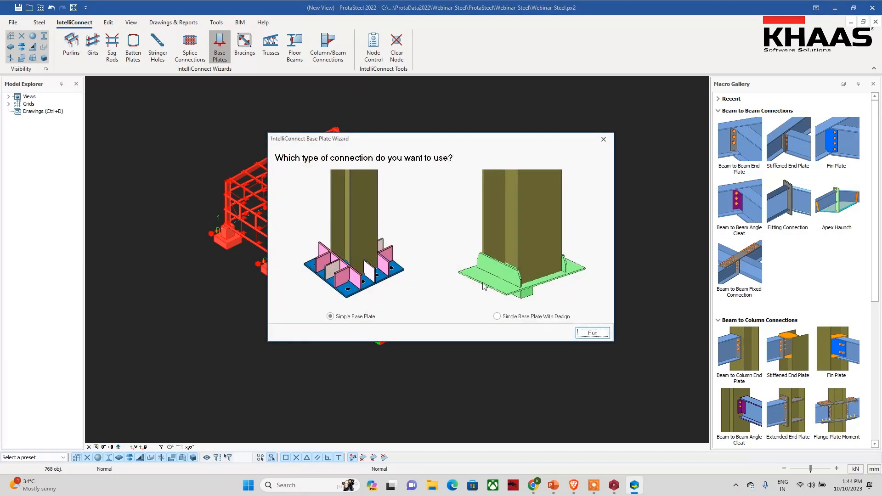
click(498, 316)
click(592, 332)
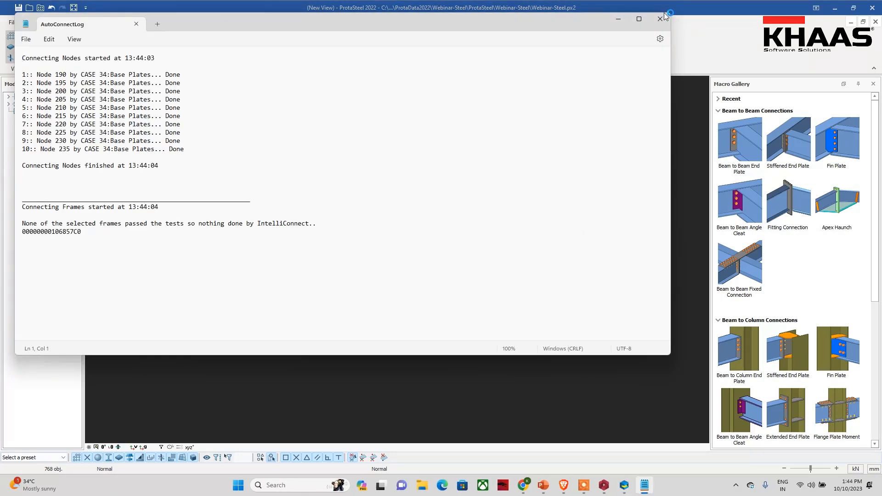
click(662, 18)
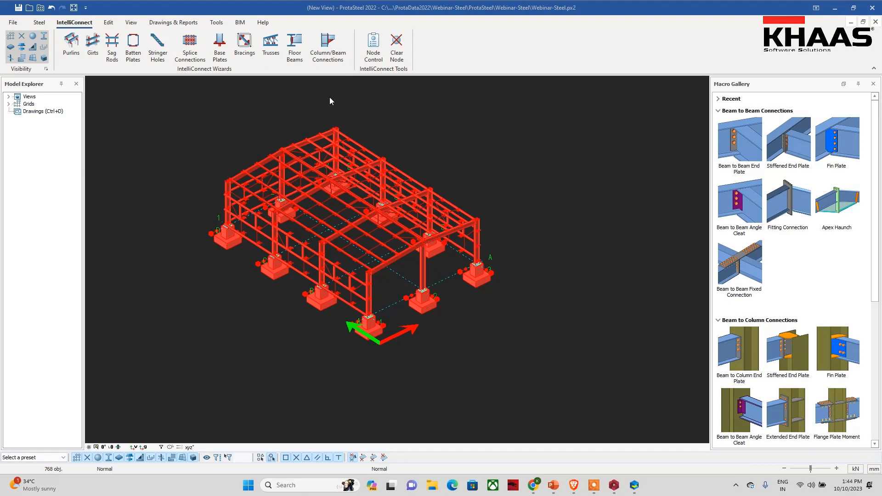
Generate column/beam connections using the Haunch Connection Macro for fixed joints and the Fin Plate Connection Macro for simple joints
click(324, 48)
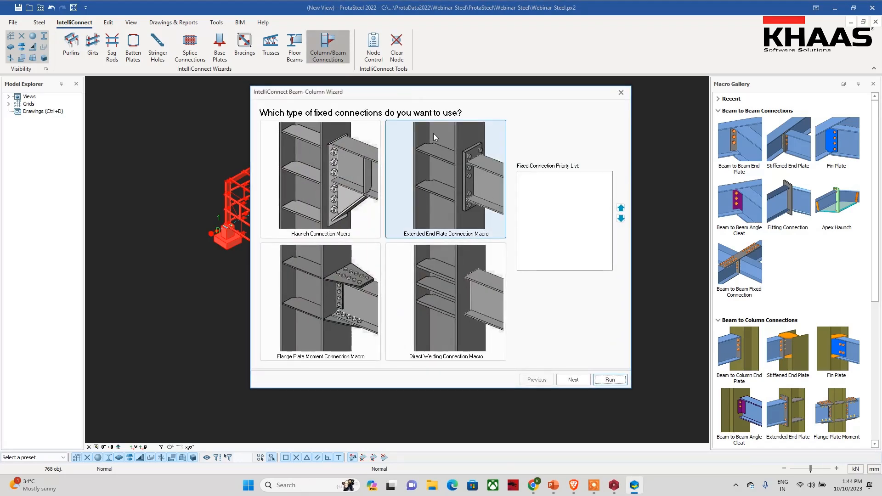
click(322, 184)
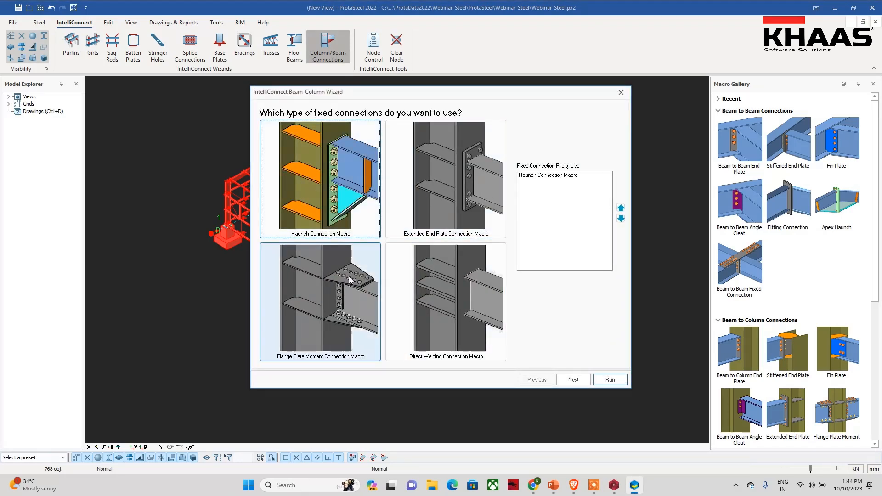
click(566, 379)
click(429, 205)
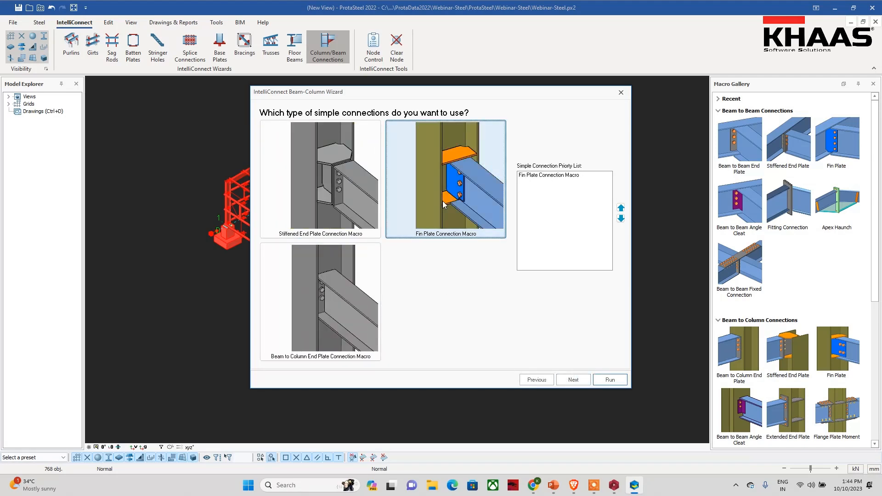
click(586, 384)
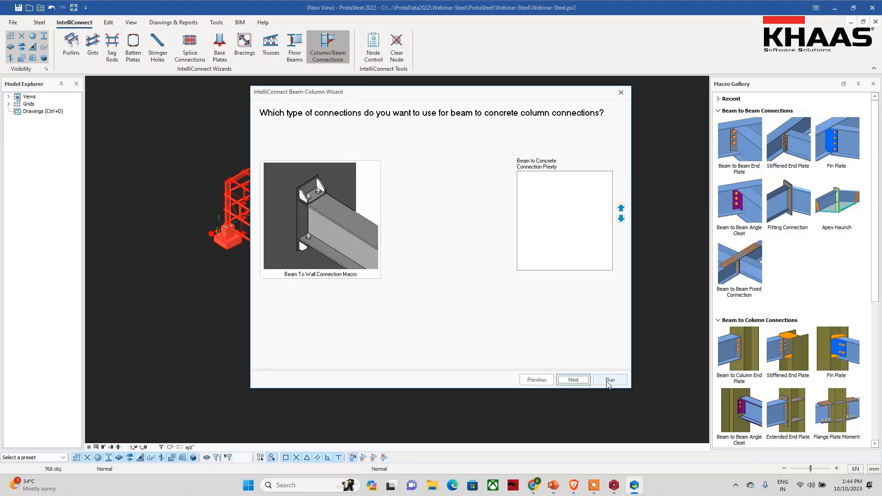
click(607, 380)
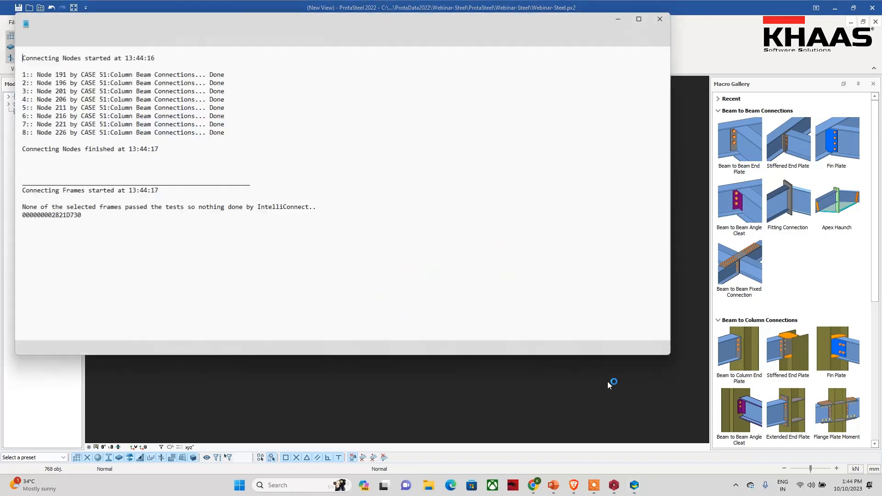
key(alt+F4)
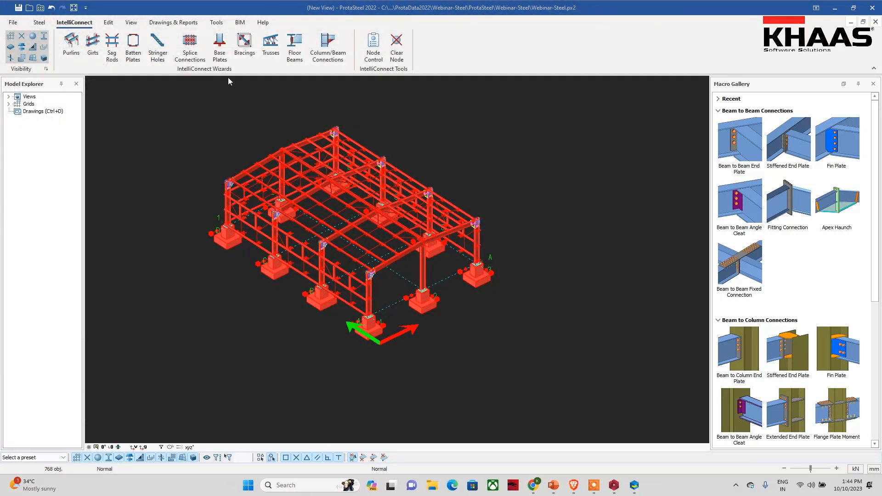
Run the IntelliConnect truss wizard on the selected model without a gusset plate thickness and review its connection log
click(267, 50)
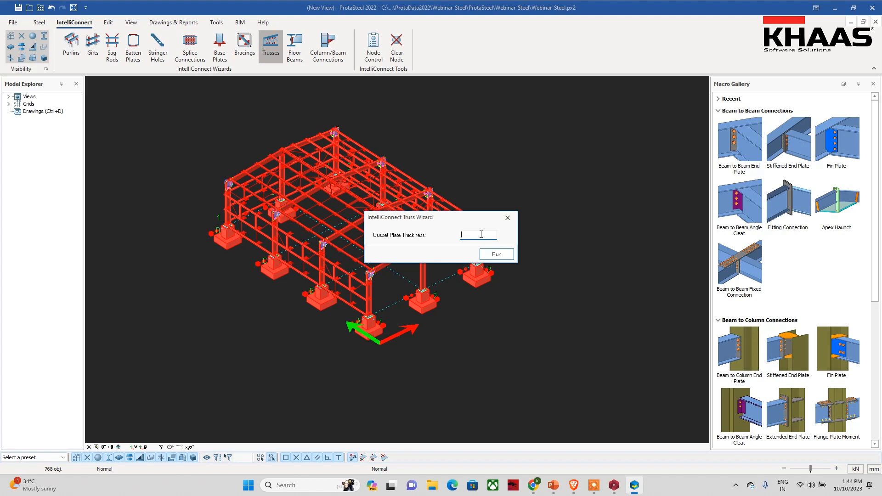
click(496, 254)
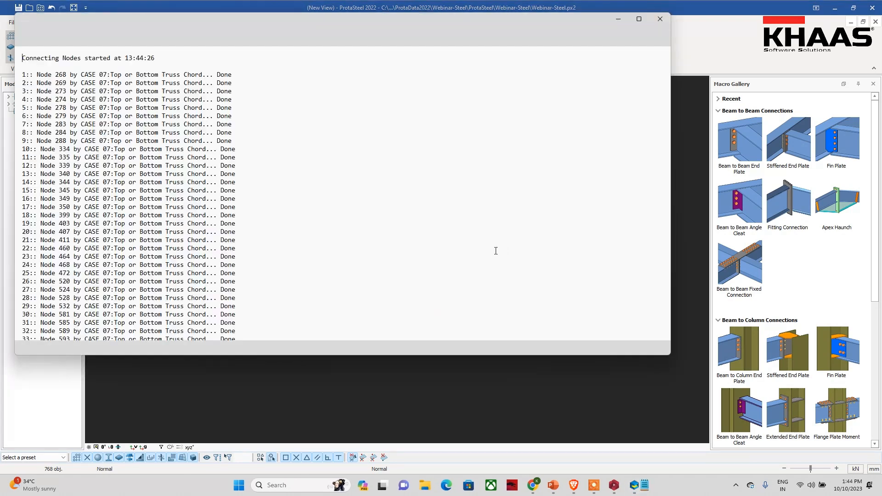
click(639, 19)
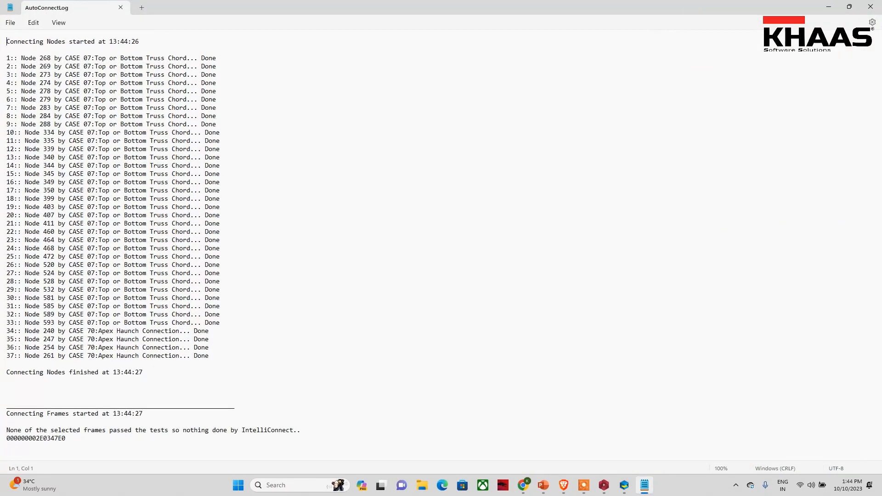
click(837, 9)
Clear the selection and examine the generated apex haunches, eaves connections and base plates throughout the 3D frame
scroll(459, 294, up, 5)
middle_drag(515, 293, 478, 283)
scroll(478, 283, down, 3)
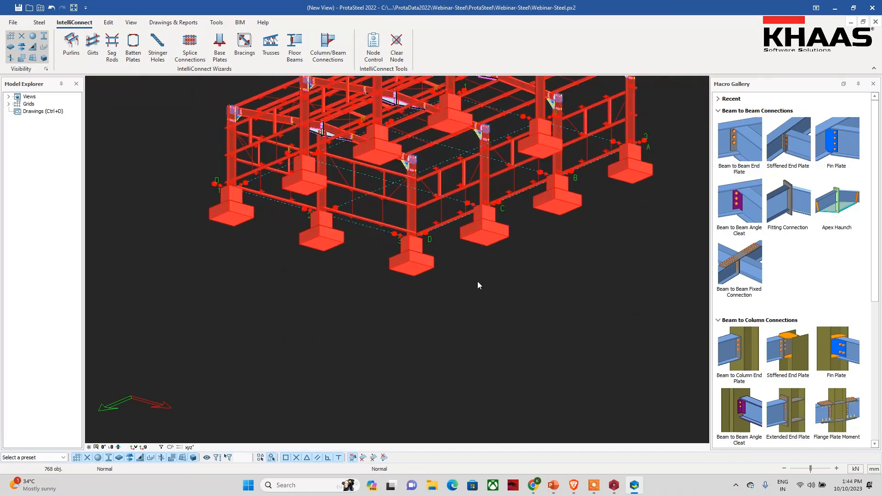
key(Escape)
middle_drag(344, 159, 462, 206)
scroll(534, 234, up, 5)
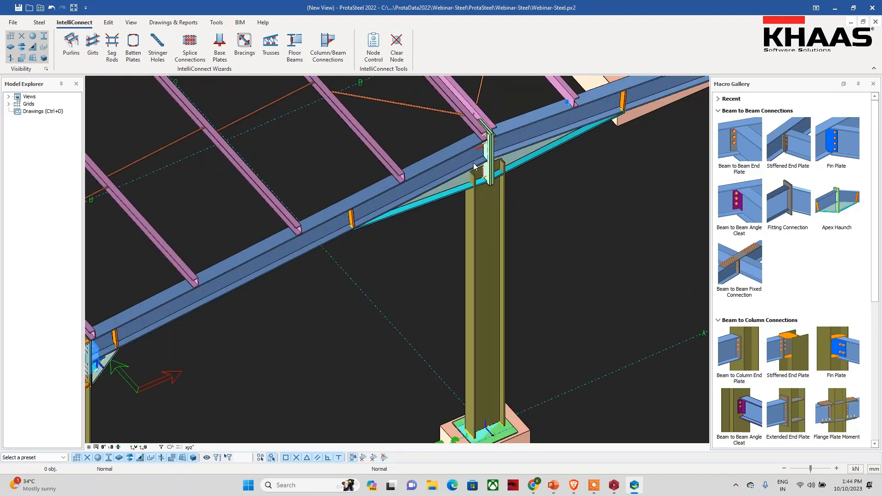
scroll(503, 175, down, 5)
middle_drag(503, 175, 409, 293)
scroll(432, 271, up, 3)
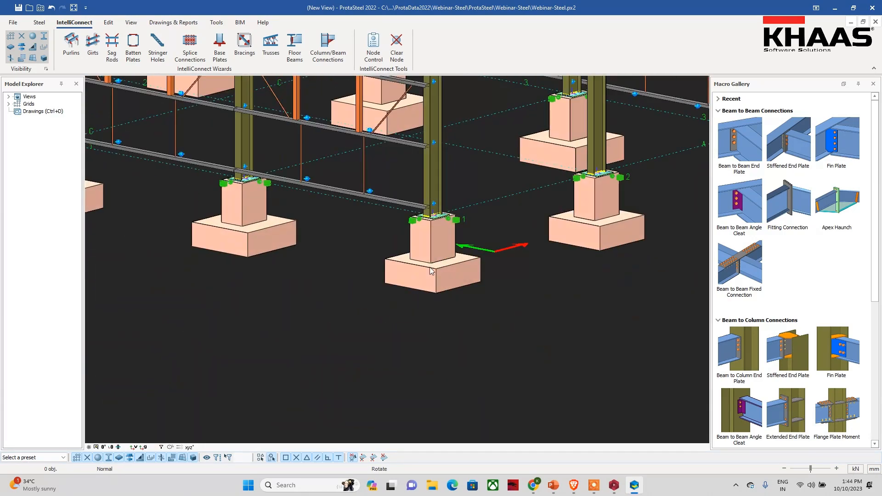
scroll(499, 184, down, 4)
scroll(401, 213, up, 5)
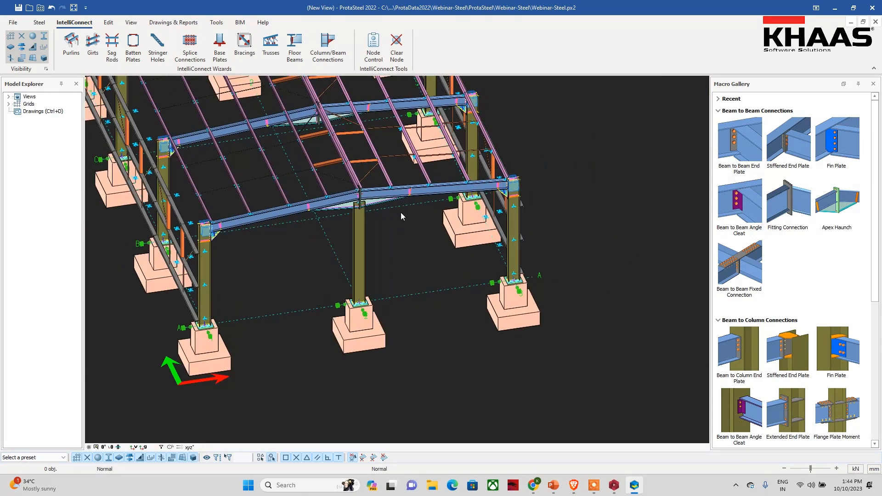
Examine the roof framing, columns and footings of the 3D model from several directions and list the model's grids
click(363, 242)
scroll(360, 294, down, 4)
scroll(360, 295, down, 4)
mouse_move(369, 329)
middle_down()
mouse_move(399, 322)
mouse_move(385, 330)
middle_up()
right_click(417, 323)
mouse_move(498, 317)
click(526, 322)
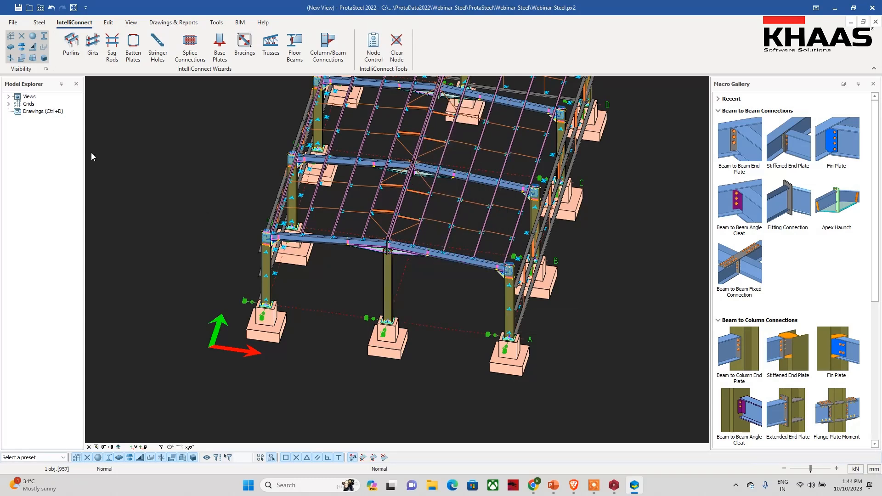
click(9, 105)
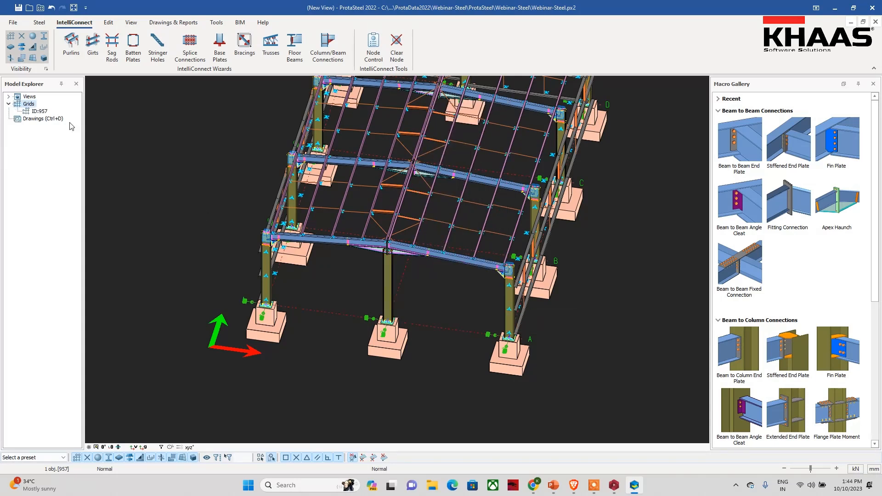
middle_drag(302, 362, 354, 355)
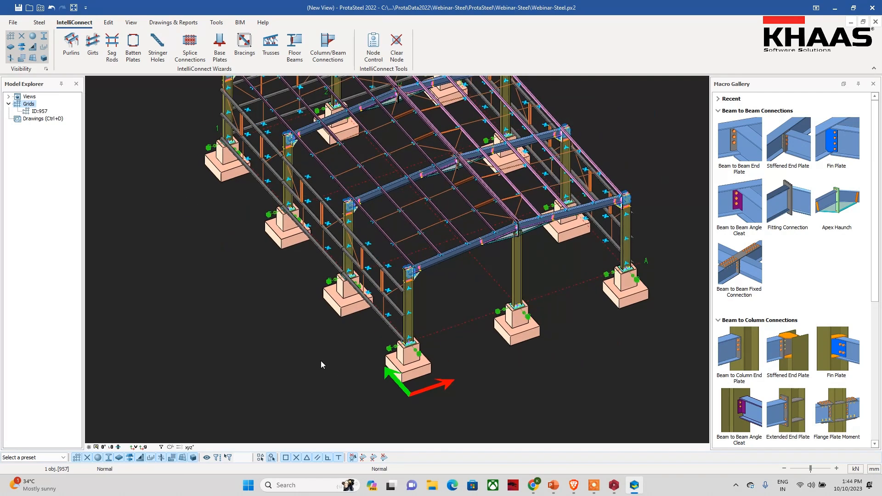
scroll(315, 326, down, 3)
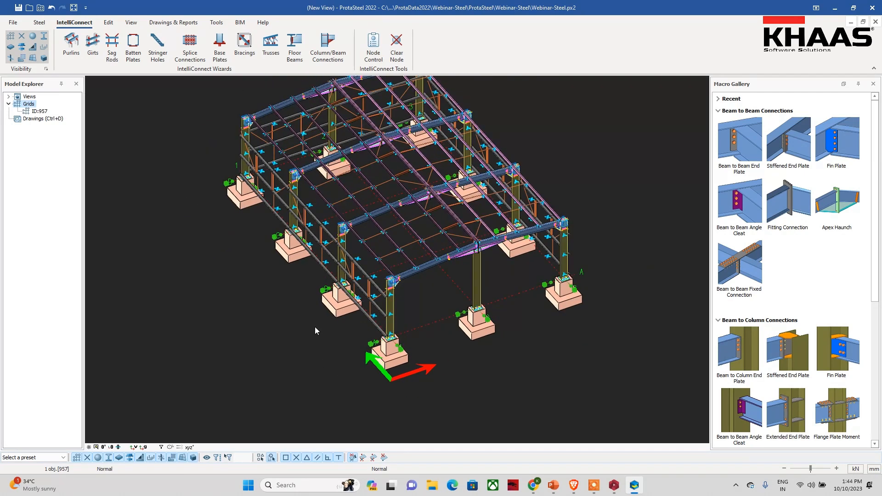
Select the whole 3D model and run numbering for group 0 with Do Numbering set to YES
drag(523, 291, 595, 398)
click(161, 23)
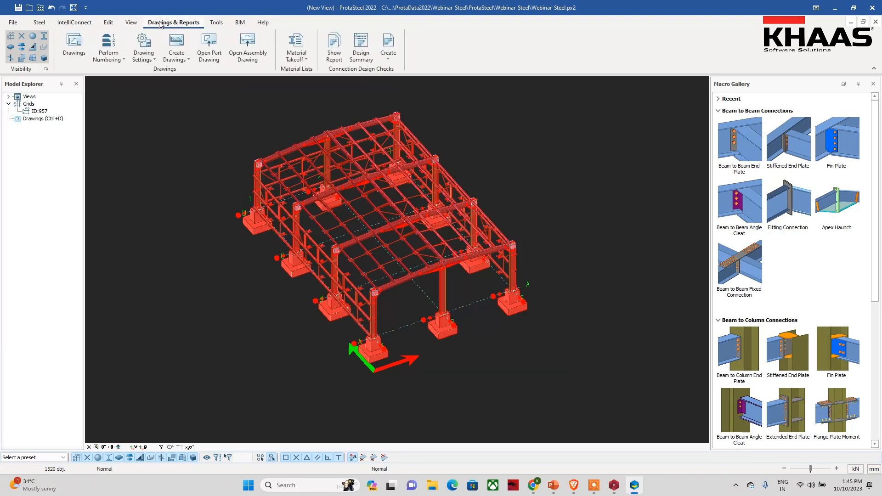
click(109, 55)
click(114, 77)
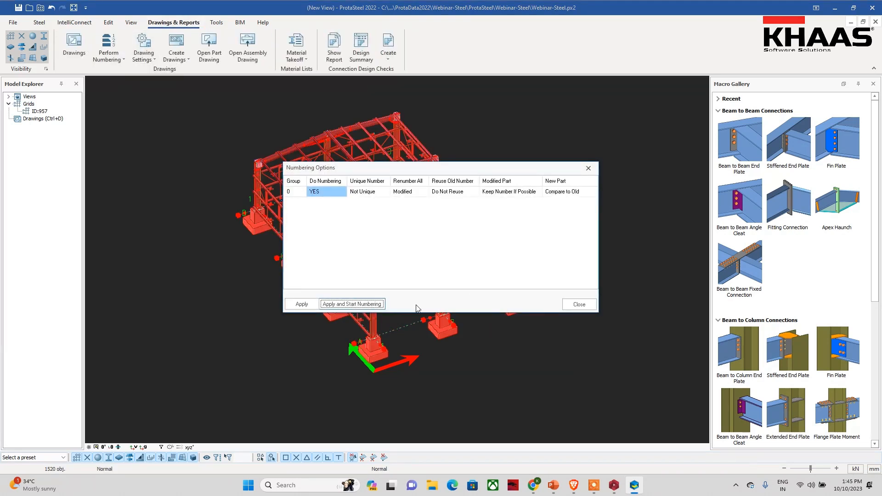
click(379, 301)
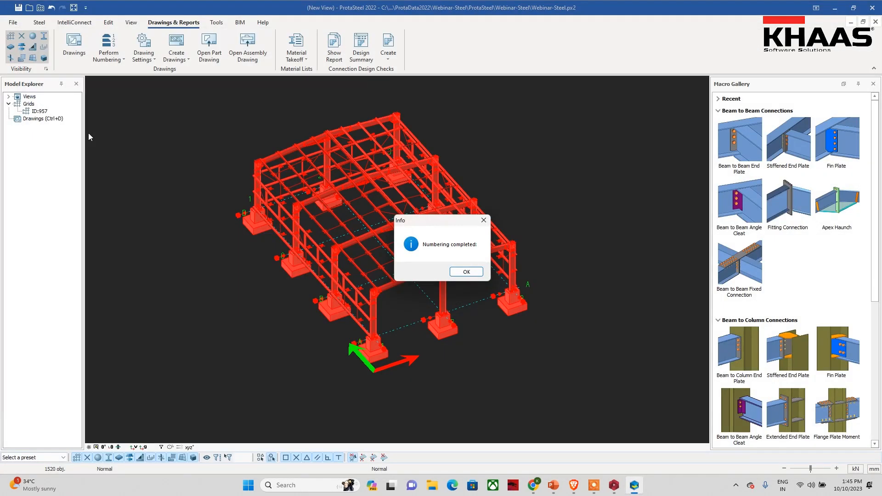
click(477, 274)
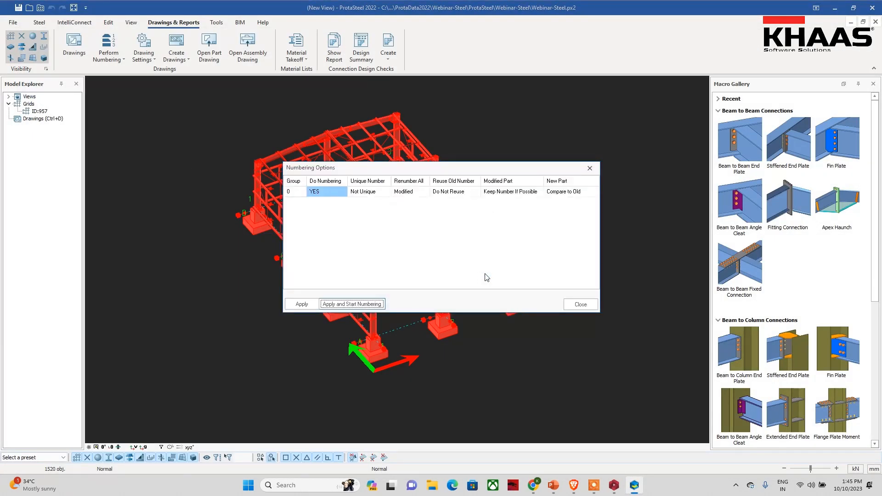
click(580, 304)
Create assembly drawings and part drawings for the selected steel model
click(188, 58)
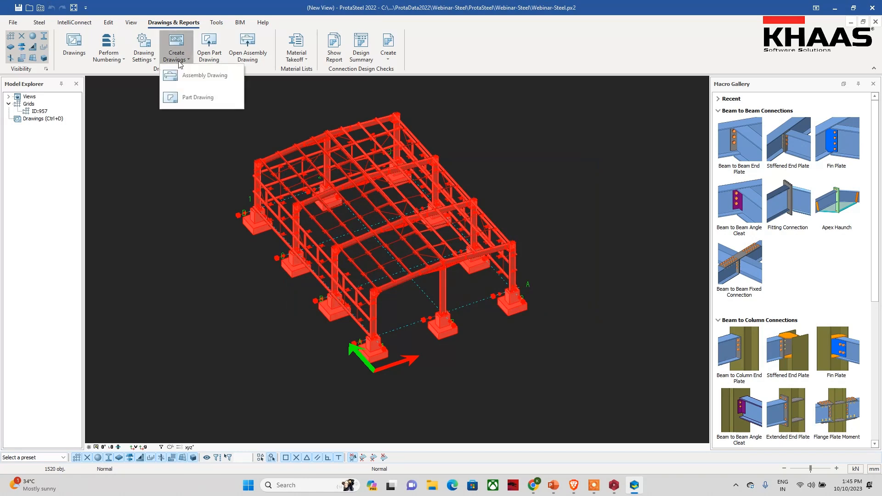
click(192, 77)
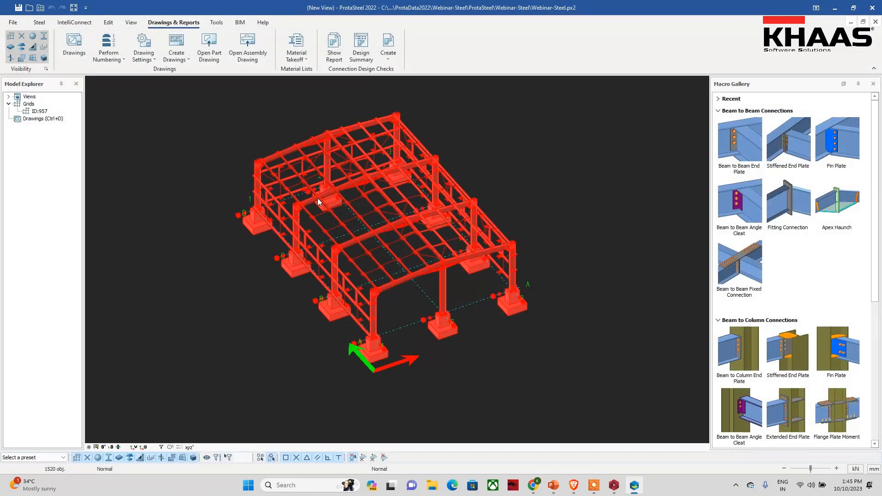
click(176, 49)
click(184, 99)
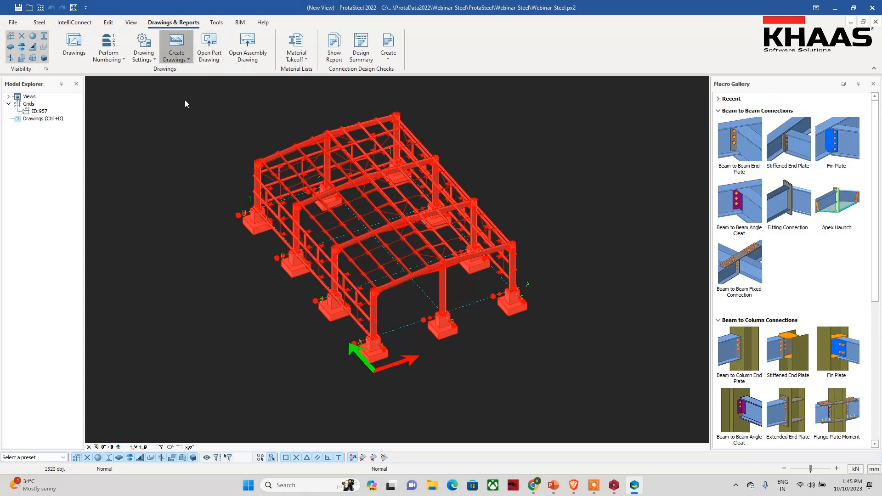
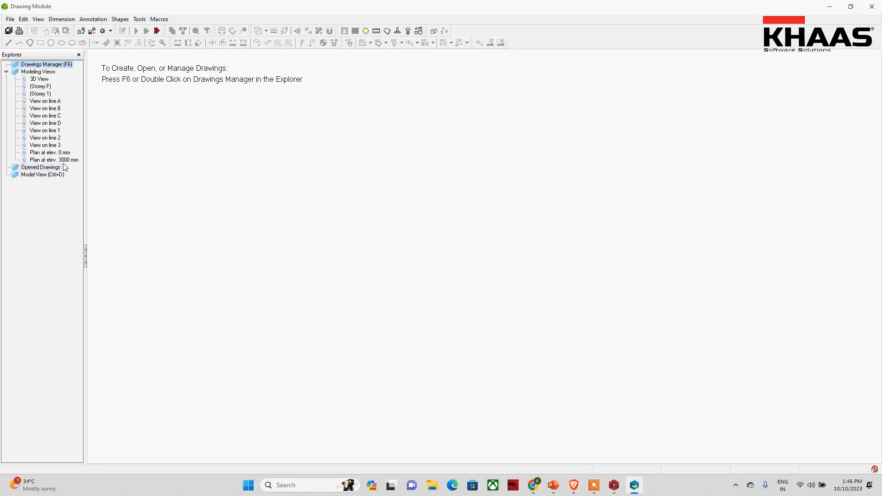
Open drawings 835-156-CE-001 to 835-156-CE-004 and P-14 from the Drawings Manager
key(F6)
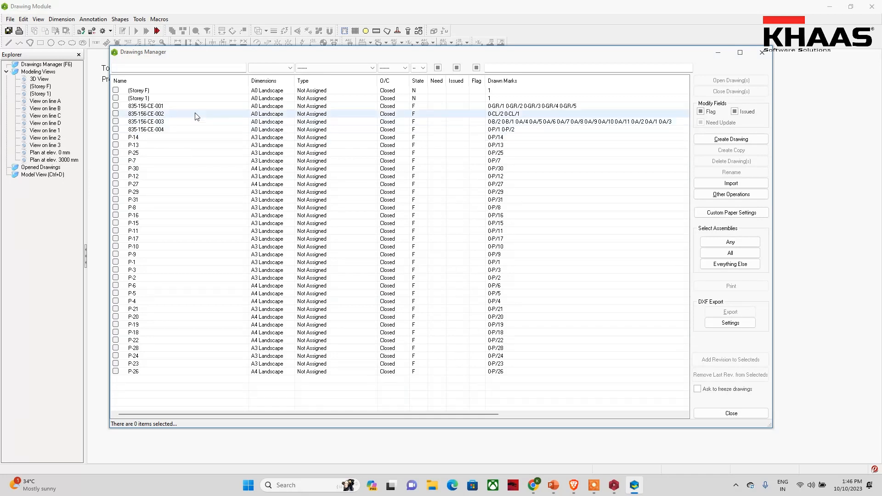
double_click(473, 107)
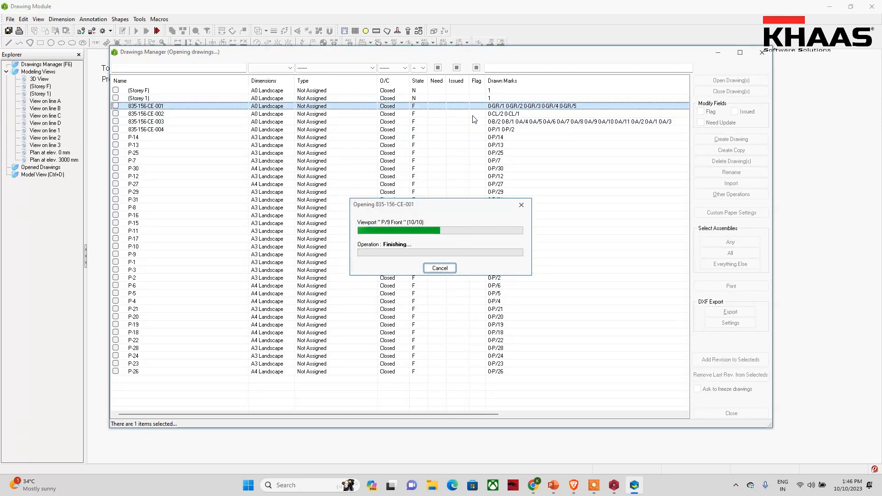
double_click(479, 116)
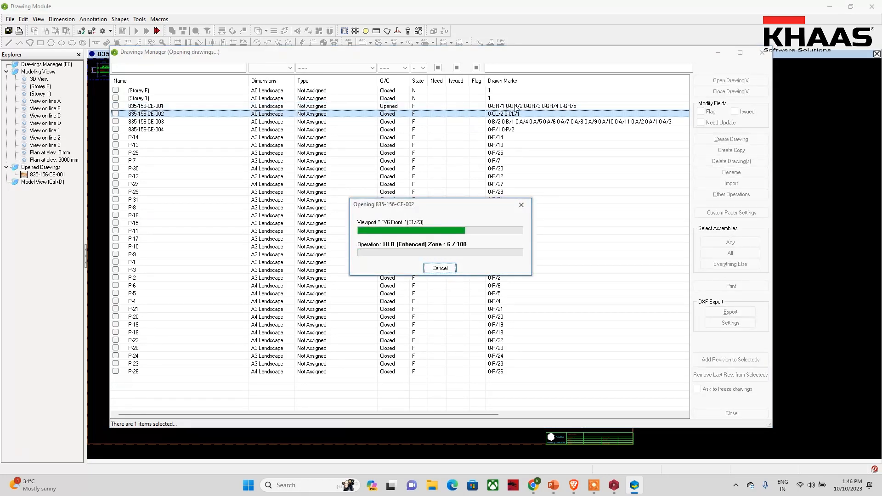
double_click(487, 121)
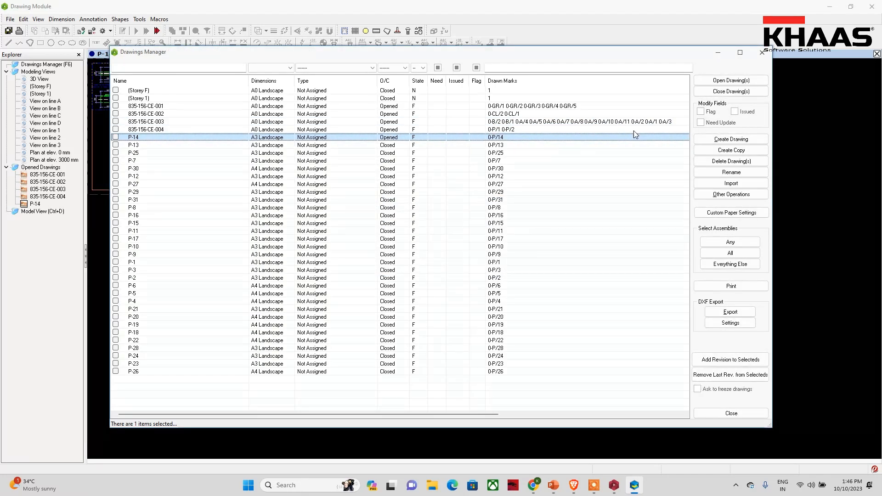
click(762, 52)
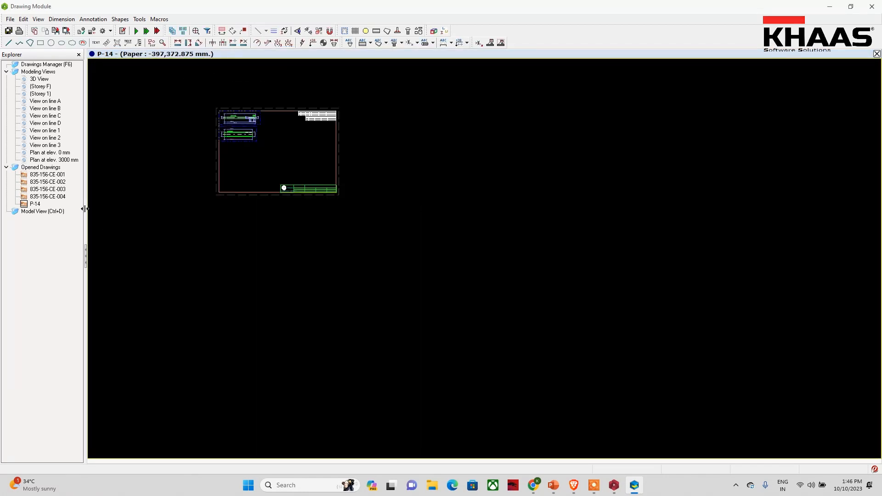
Display drawing 835-156-CE-001 and examine the dimensioned UPN100 girt assemblies from GR/1 onwards
double_click(37, 176)
scroll(191, 138, up, 3)
scroll(274, 210, up, 2)
scroll(274, 210, up, 2)
middle_drag(292, 212, 445, 266)
scroll(307, 274, down, 2)
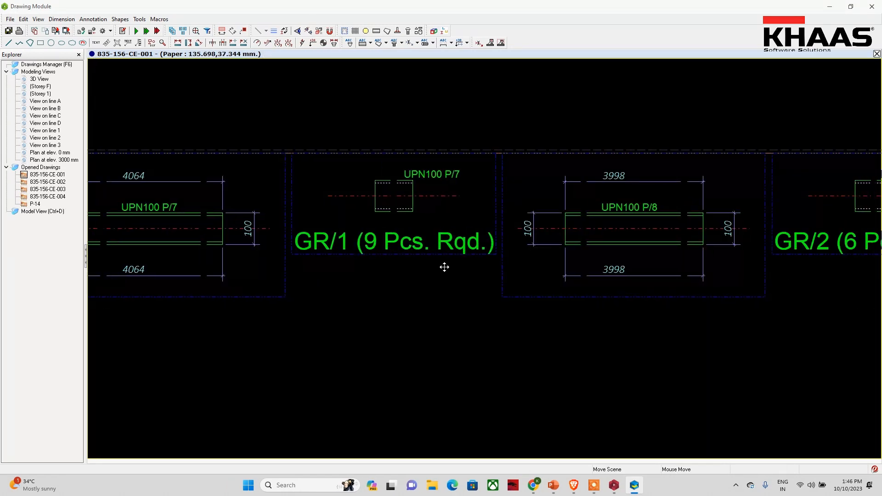
middle_drag(611, 277, 395, 254)
scroll(395, 254, down, 3)
middle_drag(626, 259, 401, 264)
middle_drag(638, 305, 521, 253)
scroll(522, 251, down, 4)
scroll(606, 263, up, 4)
scroll(647, 214, up, 2)
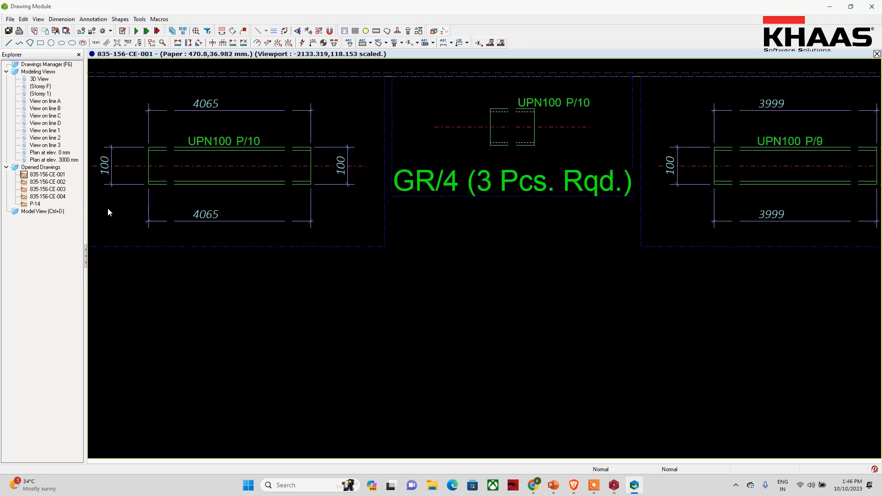
Display drawing 835-156-CE-002 and examine the plates, welds and dimensions at the base end of column assembly CL/2
double_click(45, 182)
middle_drag(238, 194, 356, 299)
scroll(246, 208, up, 2)
scroll(263, 270, up, 1)
scroll(251, 219, up, 2)
middle_drag(335, 172, 362, 197)
scroll(215, 162, up, 3)
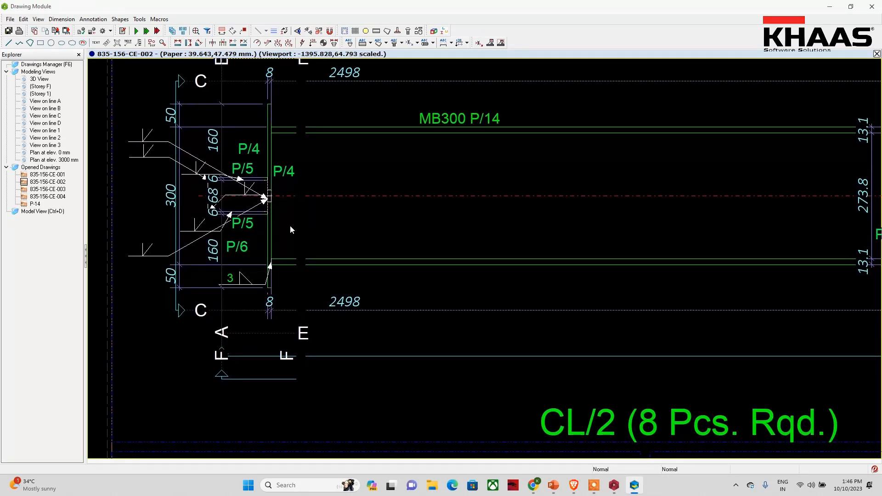
scroll(349, 248, down, 3)
middle_drag(490, 260, 435, 244)
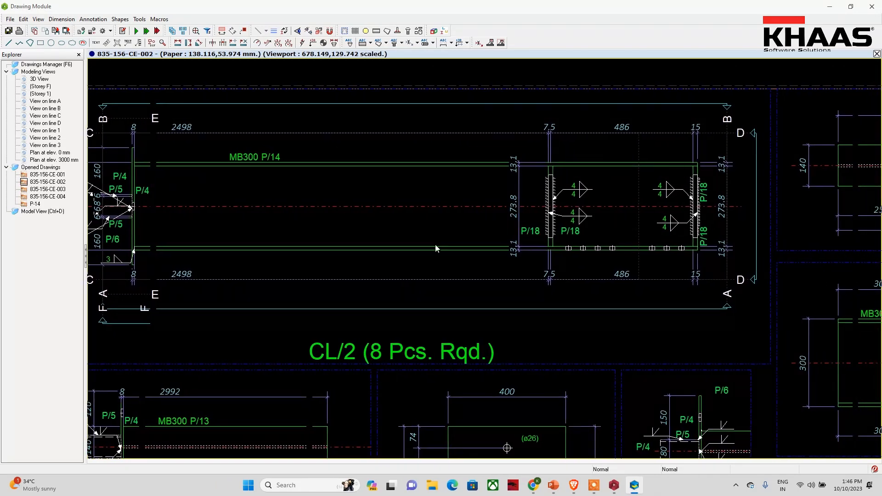
Examine the stiffener end of column assembly CL/2 and the bolt-hole layout of the MB300 P/14 part
middle_drag(551, 252, 454, 236)
middle_drag(653, 230, 498, 228)
scroll(500, 203, up, 2)
scroll(443, 219, down, 2)
middle_drag(619, 261, 441, 275)
scroll(480, 271, down, 2)
scroll(628, 232, up, 2)
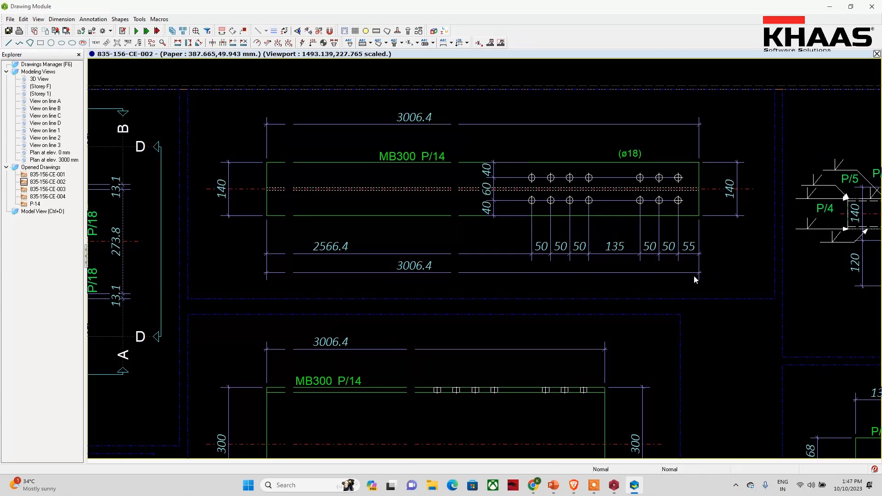
Examine column assembly CL/1 and its base plate section I-I with weld marks and bolt-hole spacing
middle_drag(695, 279, 499, 257)
scroll(499, 257, down, 2)
mouse_move(650, 348)
middle_down()
mouse_move(528, 286)
mouse_move(533, 211)
middle_up()
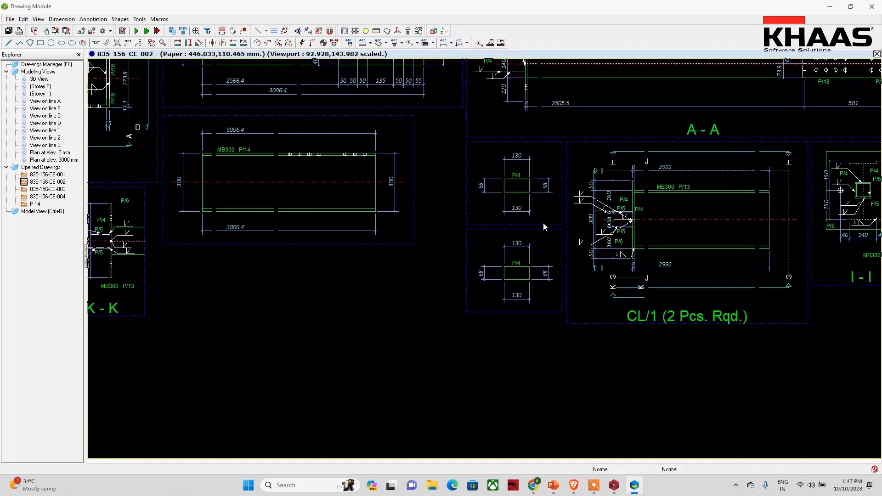
middle_drag(621, 225, 467, 241)
scroll(467, 239, down, 2)
middle_drag(653, 253, 571, 289)
scroll(551, 259, up, 3)
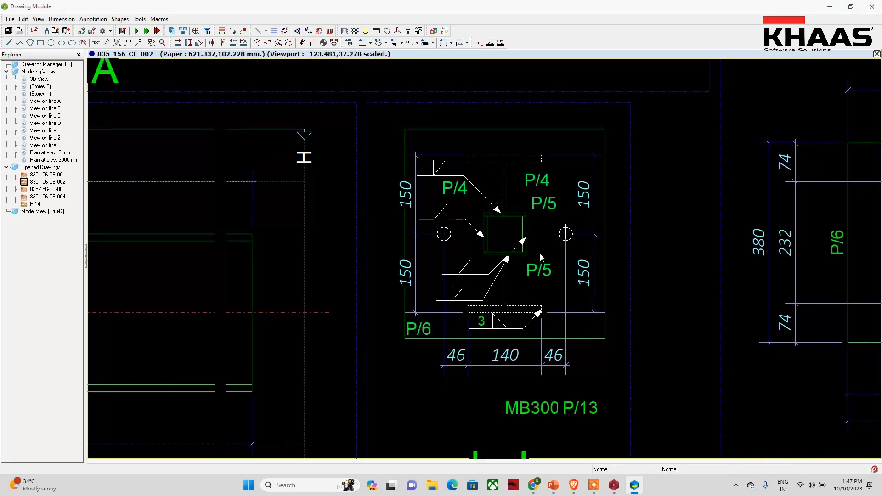
Review the material lists of CL/2 and CL/1 and the CL/2 bolt list on the column drawing
scroll(529, 264, down, 5)
mouse_move(643, 282)
middle_down()
mouse_move(416, 324)
mouse_move(352, 325)
middle_up()
scroll(352, 325, down, 2)
middle_drag(765, 292, 486, 259)
scroll(478, 239, up, 5)
scroll(474, 230, down, 1)
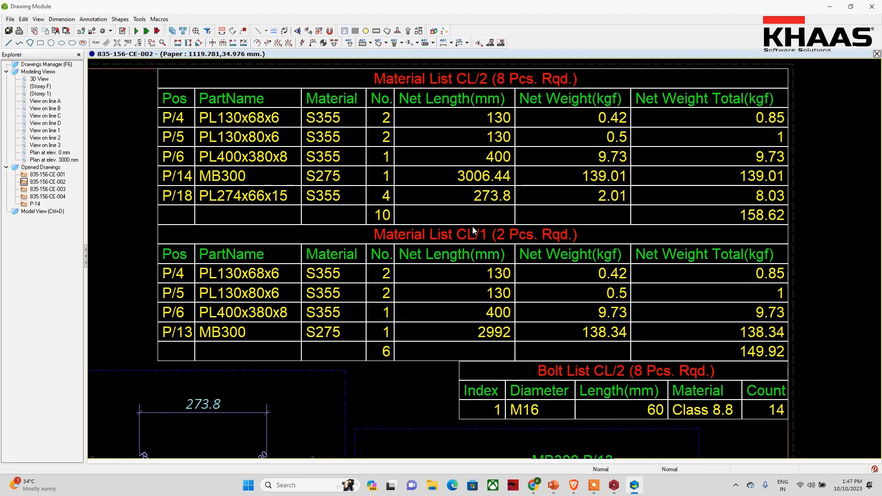
scroll(461, 217, down, 6)
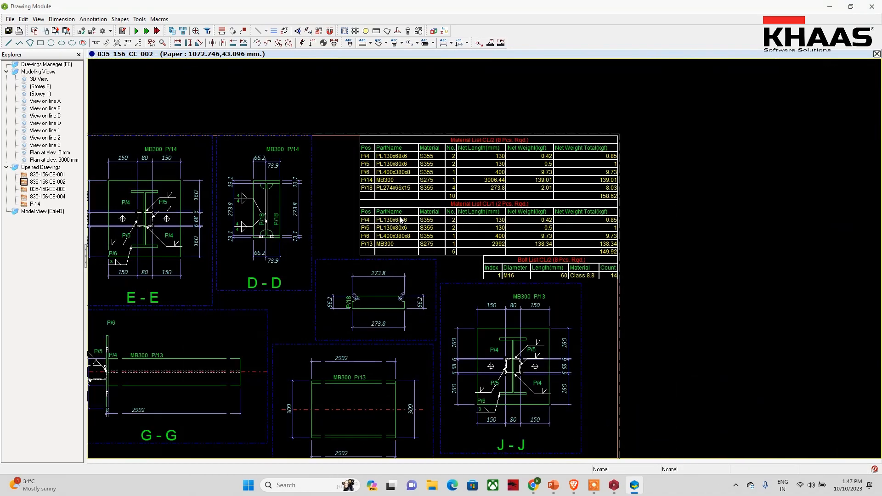
Display drawing 835-156-CE-003 and examine the haunch details and plates of beam assemblies B/2 and B/1
double_click(54, 190)
scroll(433, 315, up, 2)
scroll(246, 206, up, 3)
scroll(201, 174, up, 3)
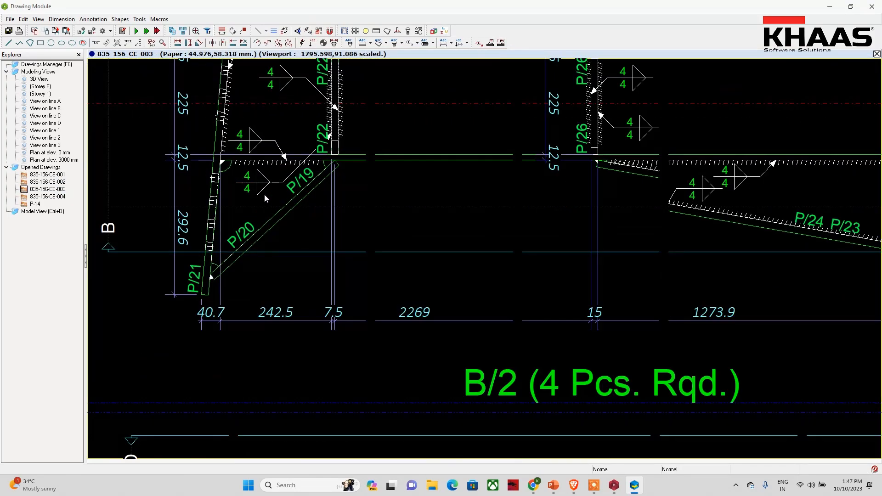
scroll(264, 194, down, 3)
scroll(381, 298, down, 2)
mouse_move(588, 298)
middle_down()
mouse_move(563, 298)
mouse_move(431, 191)
middle_up()
middle_drag(440, 359, 345, 278)
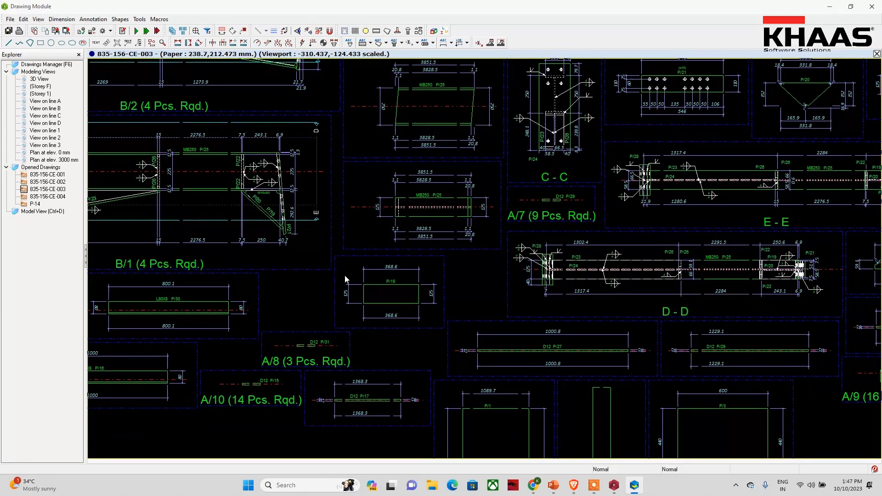
Review the material lists and remaining assembly and plate details on drawing 835-156-CE-003
scroll(347, 277, down, 2)
middle_drag(747, 239, 382, 293)
scroll(670, 193, up, 5)
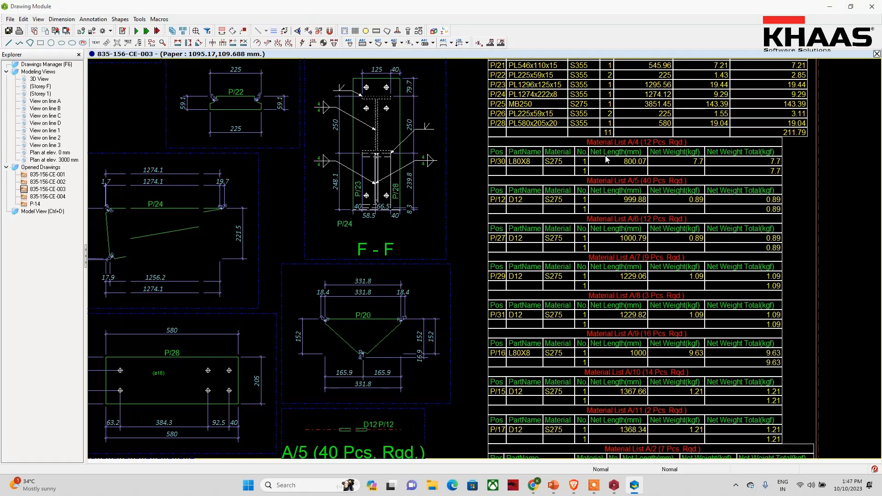
scroll(606, 159, down, 4)
middle_drag(463, 222, 664, 208)
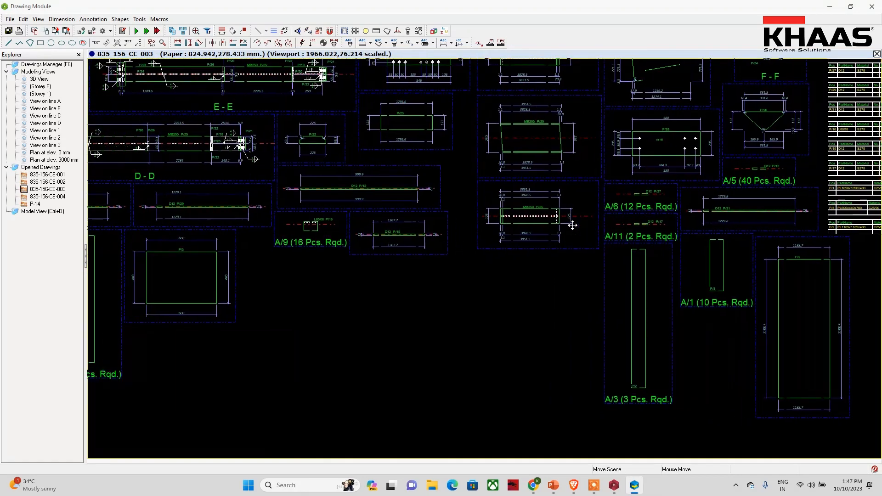
Display part drawing P-14 and examine the MB300 member views, hole dimensions and sheet layout
double_click(35, 204)
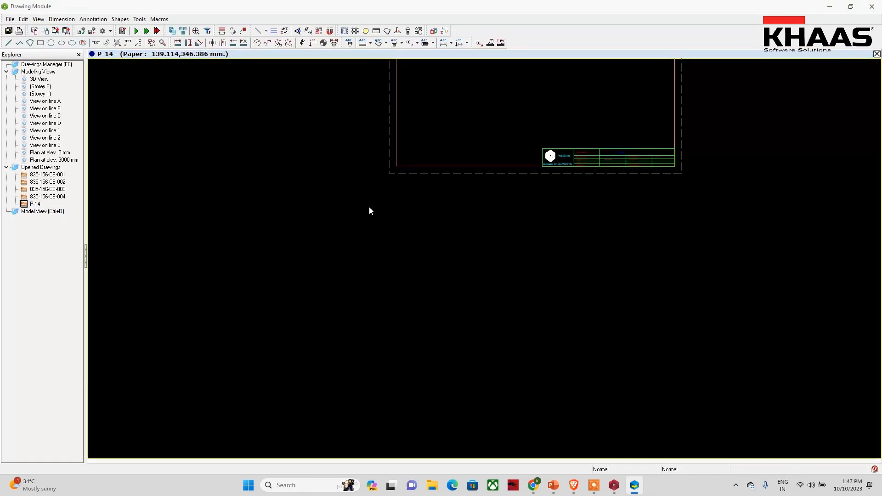
scroll(362, 244, up, 3)
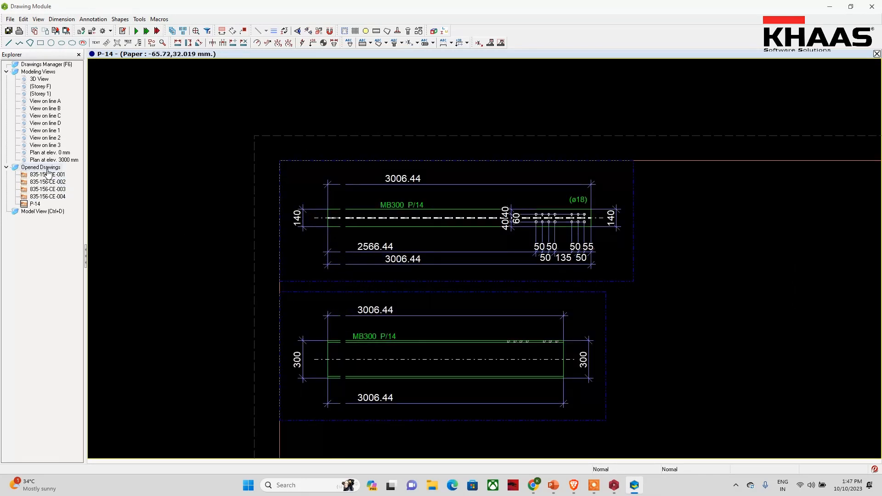
scroll(322, 181, down, 1)
scroll(524, 276, down, 5)
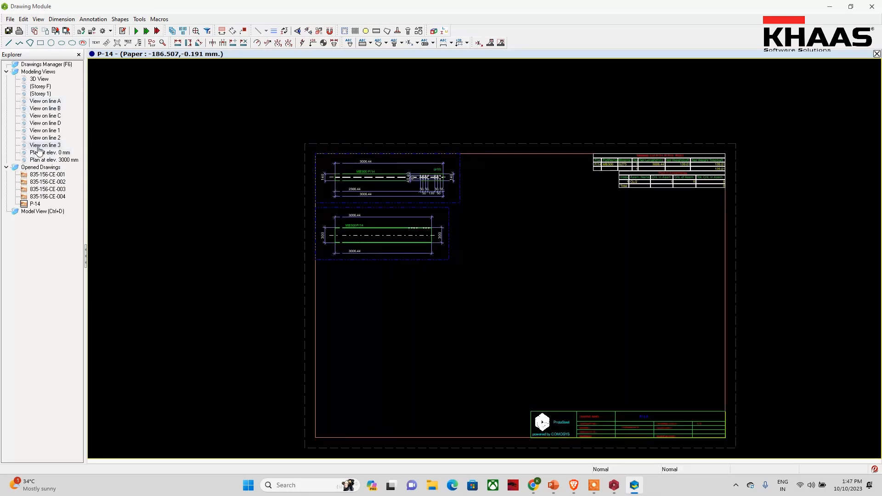
Insert the 3D View and the View on line A modeling views into drawing P-14
right_click(37, 80)
click(69, 87)
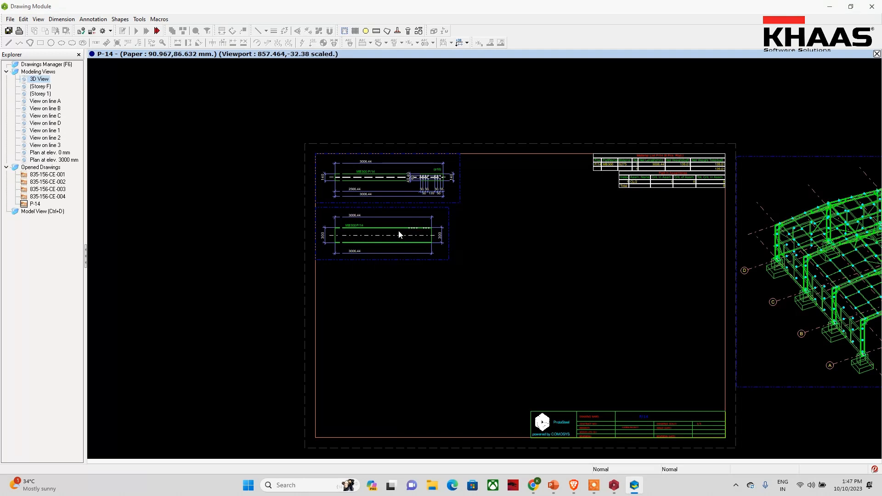
right_click(45, 101)
click(67, 109)
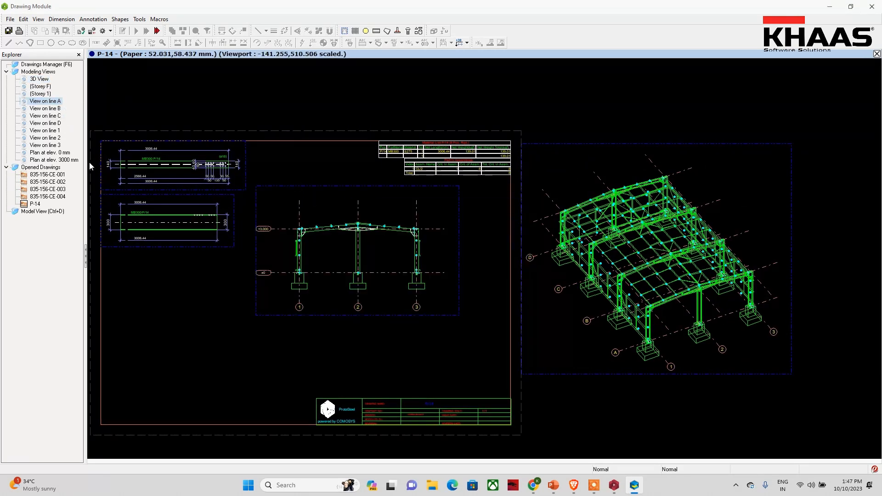
Insert the View on line 1 modeling view into drawing P-14
right_click(45, 130)
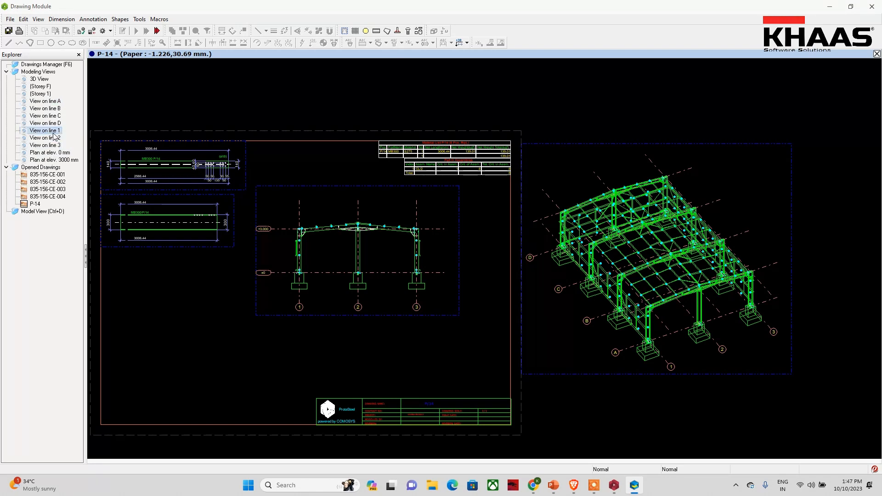
click(69, 139)
scroll(509, 210, down, 3)
scroll(572, 319, up, 3)
scroll(415, 253, up, 3)
scroll(279, 147, up, 3)
scroll(279, 148, down, 6)
scroll(345, 167, down, 3)
middle_drag(315, 190, 366, 263)
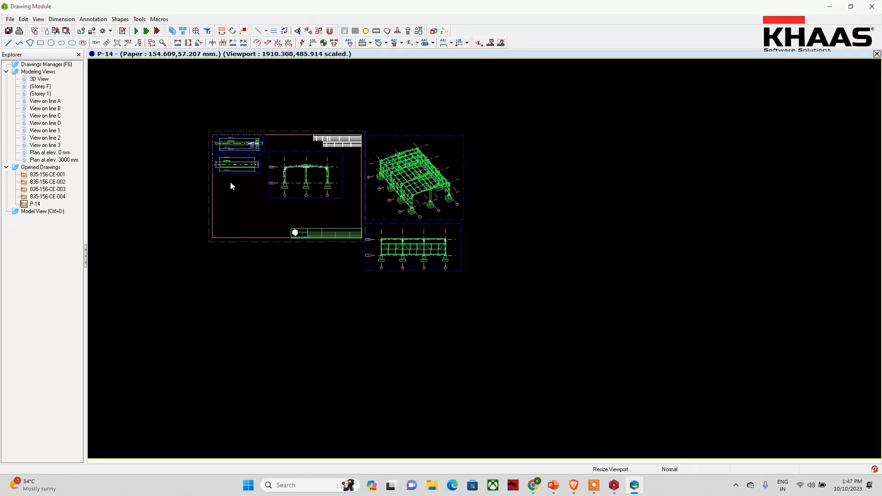
Move the View on line A viewport off the P-14 sheet and place the 3D View viewport inside it, below the material lists
drag(365, 198, 211, 213)
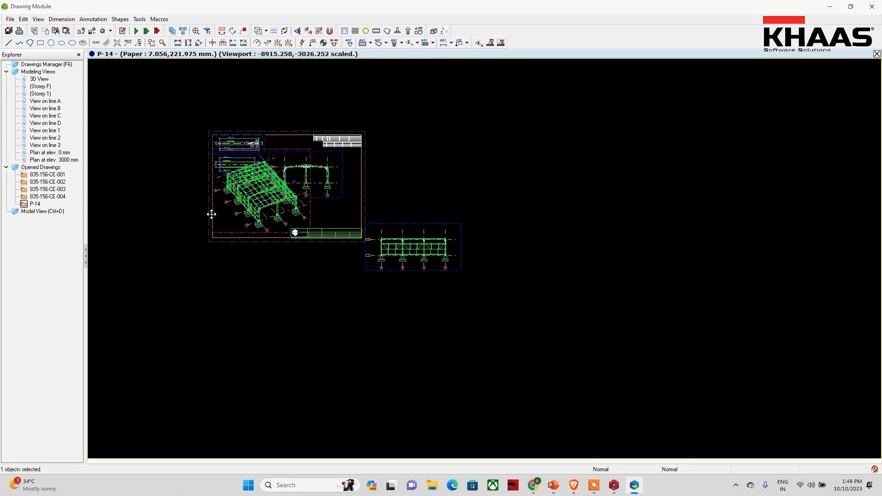
click(376, 194)
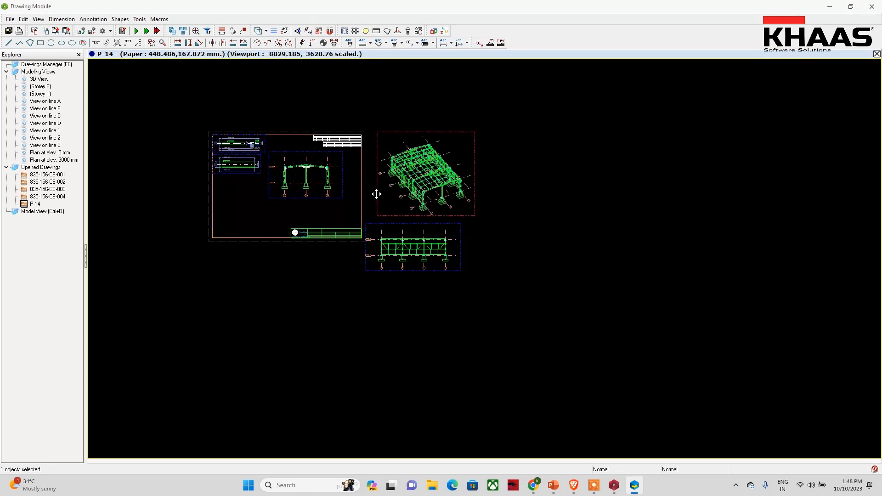
drag(376, 195, 210, 215)
drag(343, 179, 480, 174)
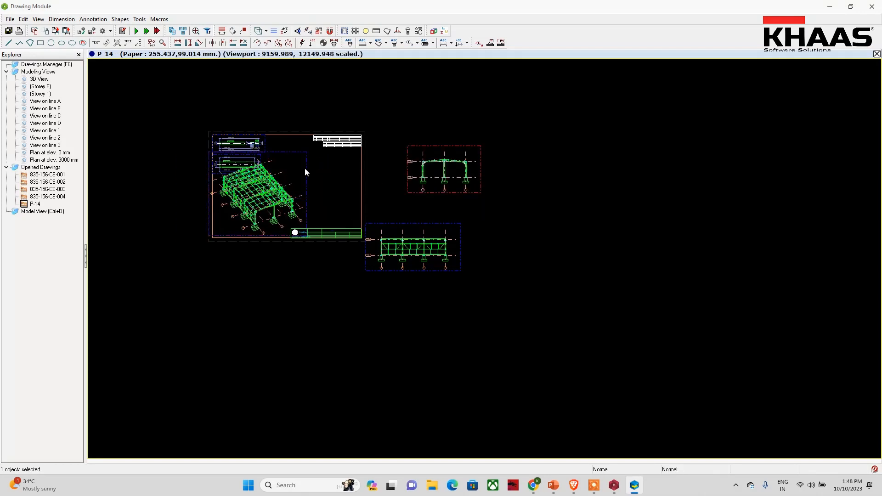
drag(308, 174, 350, 175)
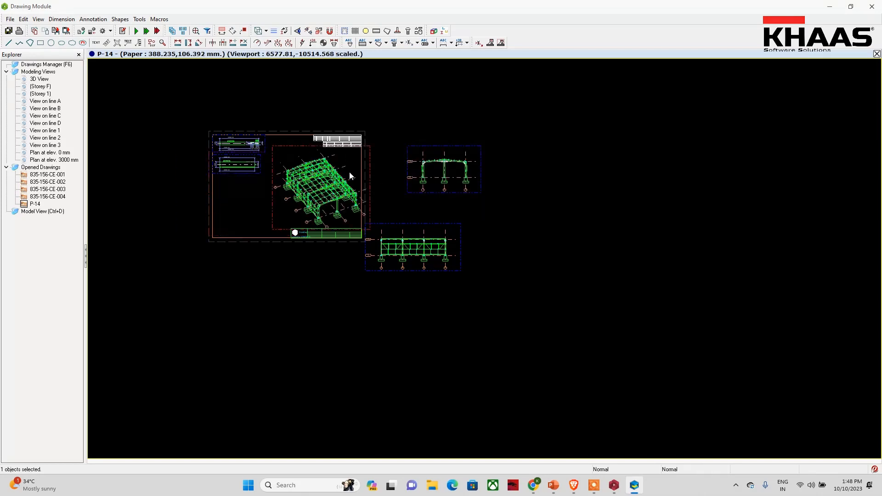
Set the scale of the 3D View viewport on drawing P-14 to 150
double_click(370, 157)
drag(430, 223, 391, 228)
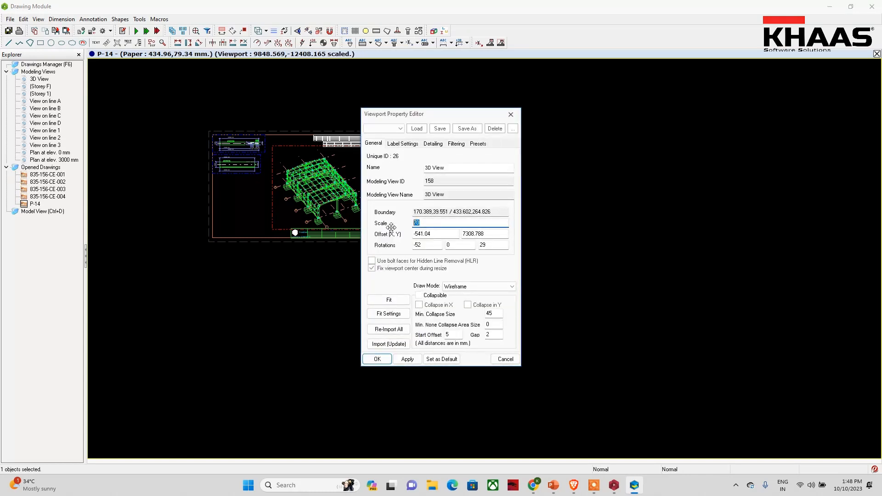
text(150)
key(Return)
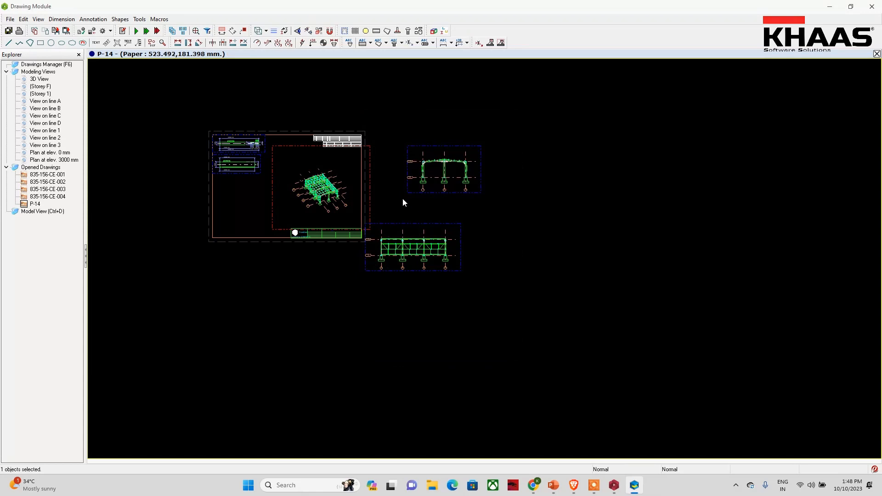
scroll(371, 191, up, 3)
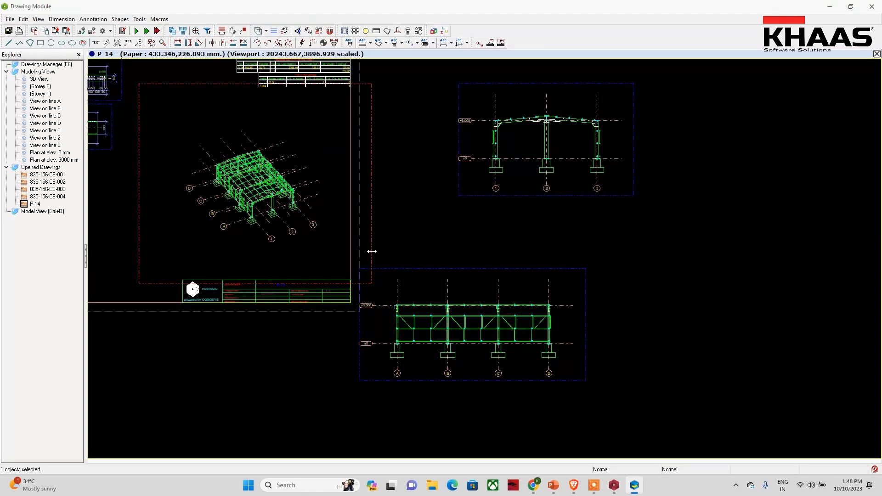
Shrink the 3D View viewport's right, left and upper boundaries around the building, to about 163 by 187 mm
drag(368, 258, 325, 262)
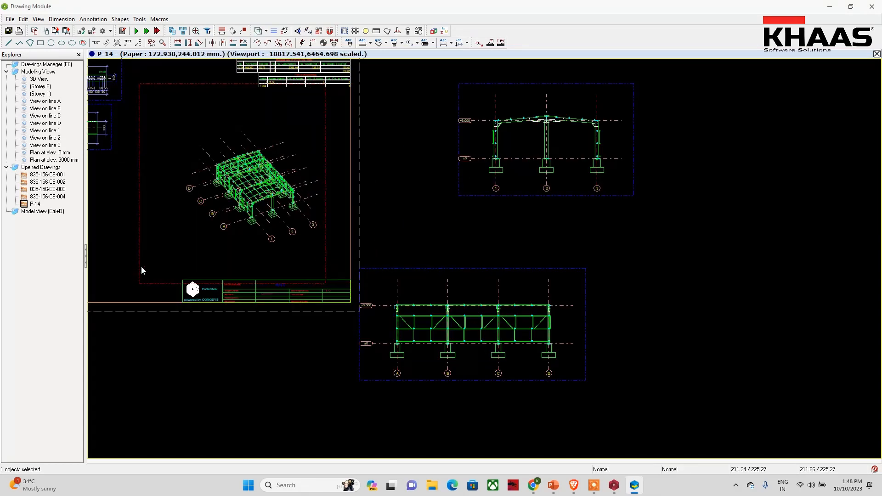
drag(141, 265, 181, 268)
drag(244, 84, 243, 117)
key(Escape)
scroll(287, 270, down, 5)
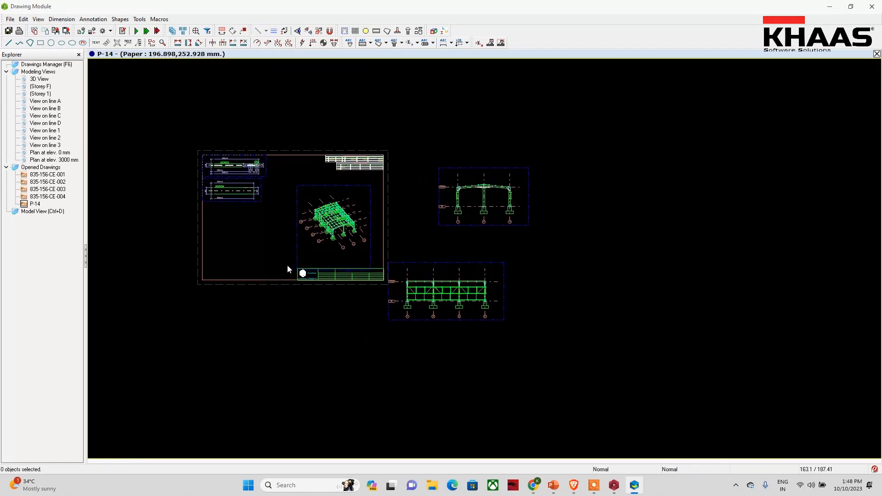
Check the P-14 sheet layout, close the Drawing Module and return to the ProtaSteel model
scroll(264, 220, up, 5)
scroll(260, 212, up, 2)
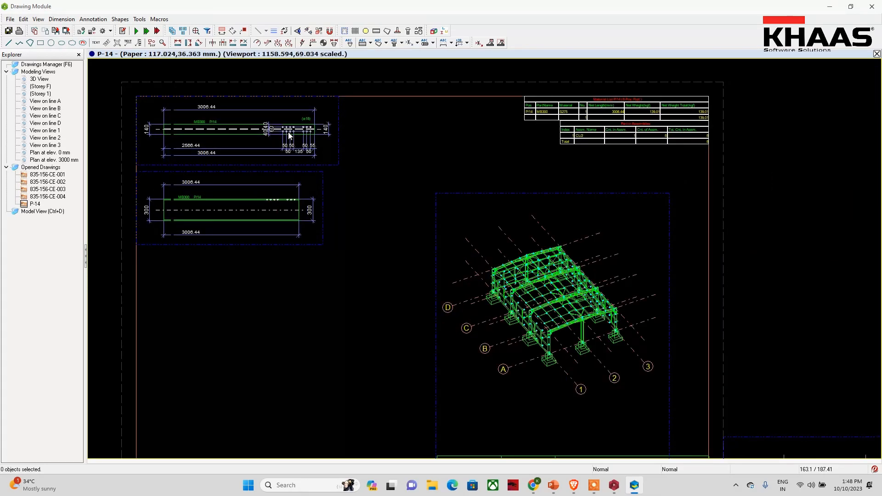
click(10, 19)
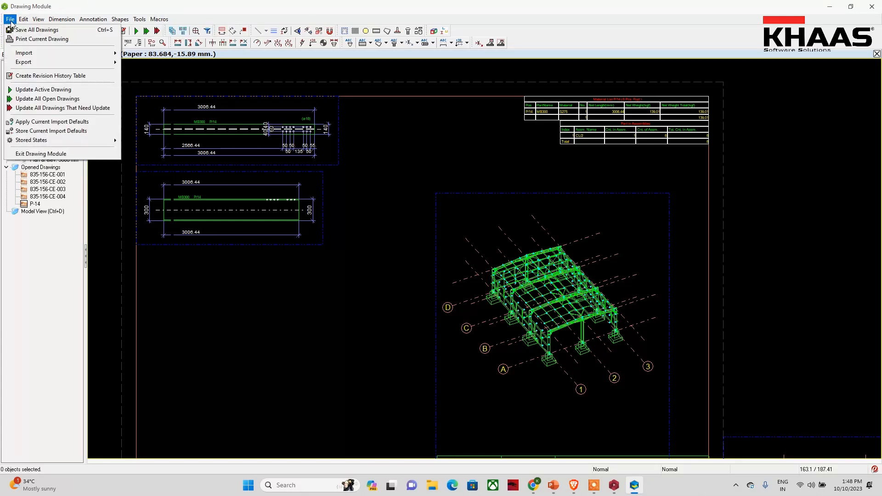
click(871, 6)
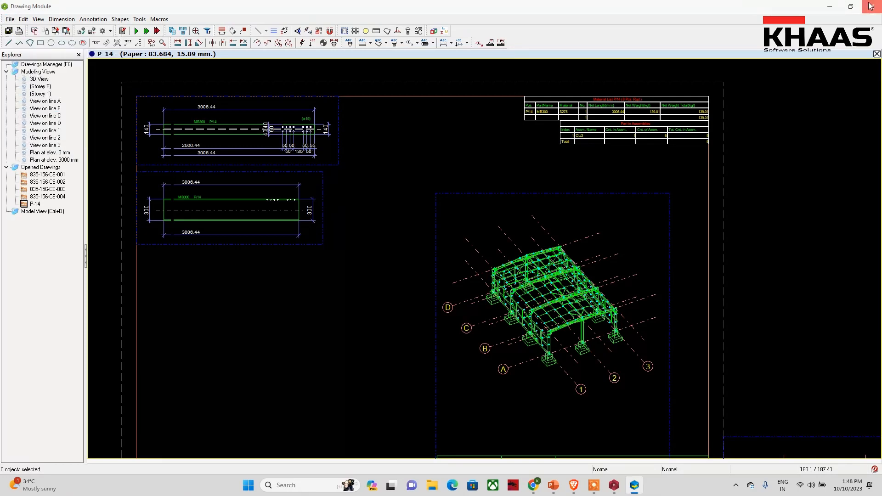
click(407, 269)
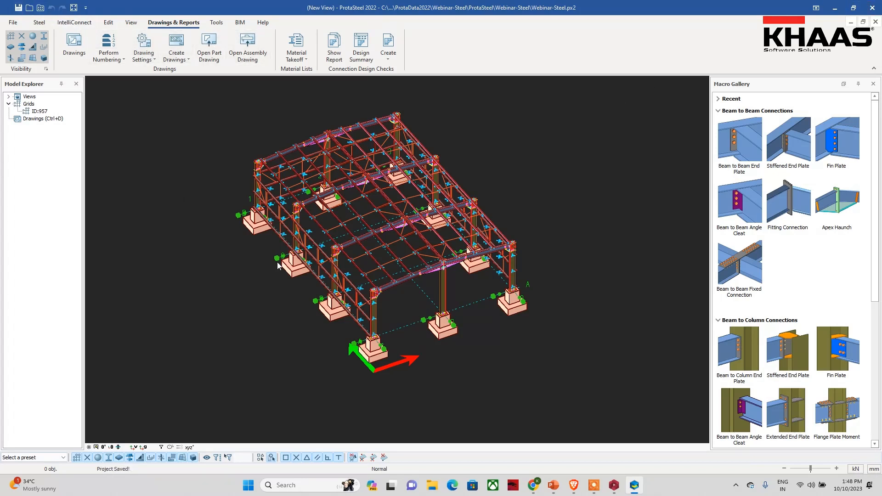
Review the gallery's connection macros for beam-to-beam, beam-to-column, bracing, splice, purlin and girt, and base plate joints
scroll(683, 183, up, 5)
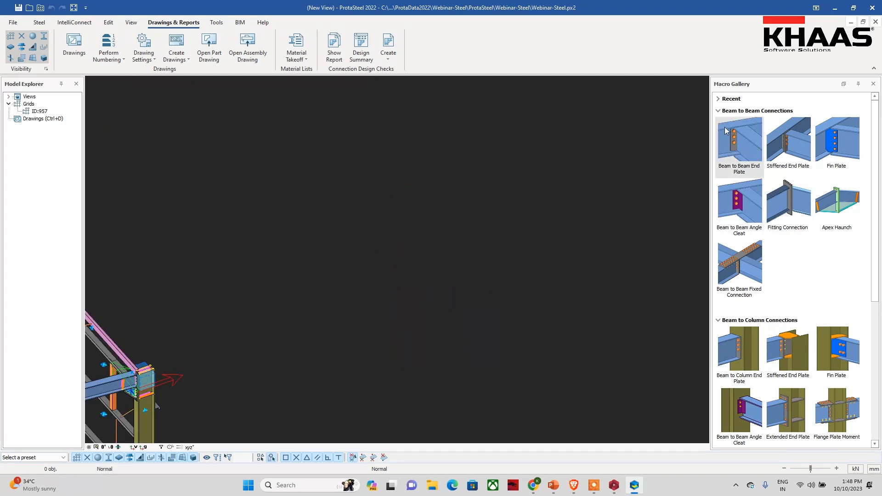
click(718, 110)
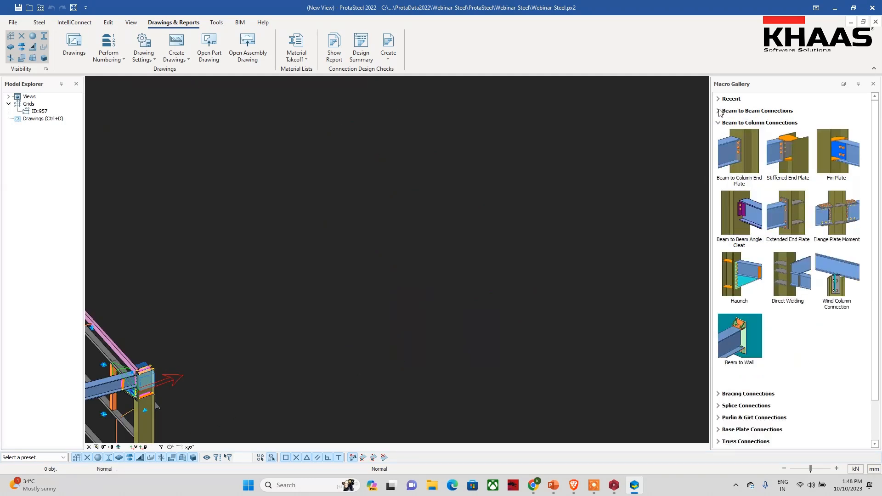
click(719, 111)
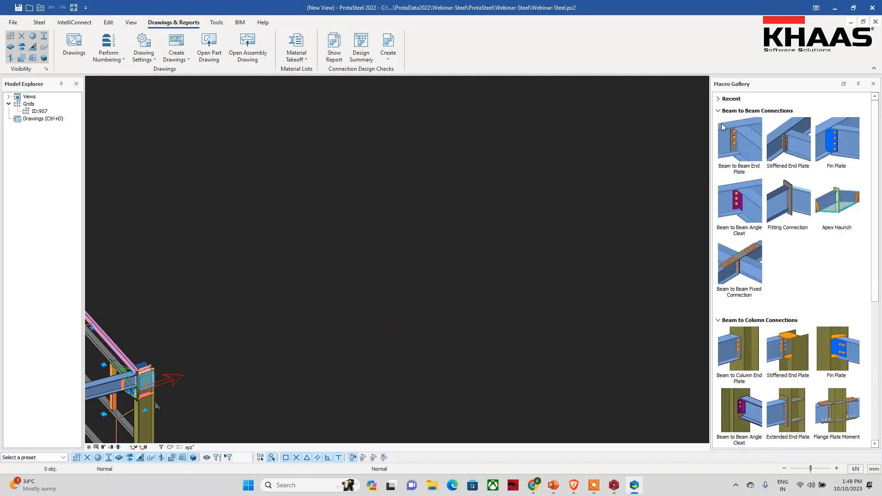
click(718, 321)
click(719, 322)
scroll(720, 334, down, 3)
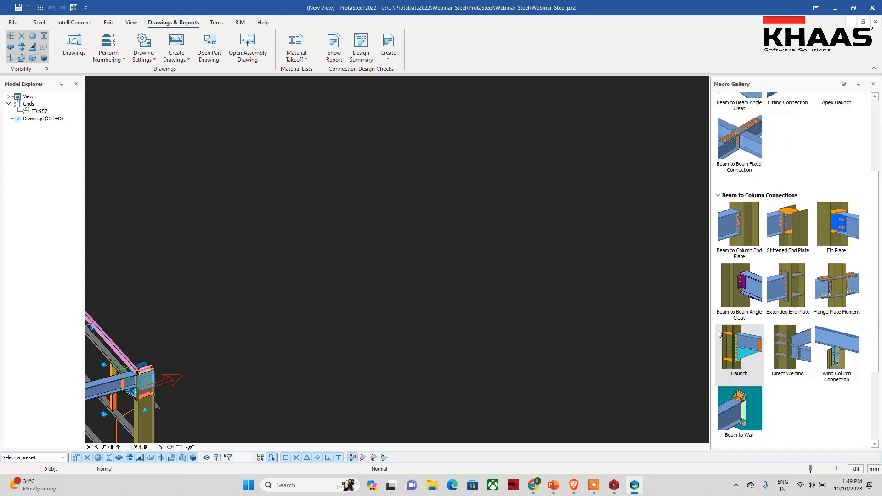
scroll(720, 344, down, 3)
click(719, 349)
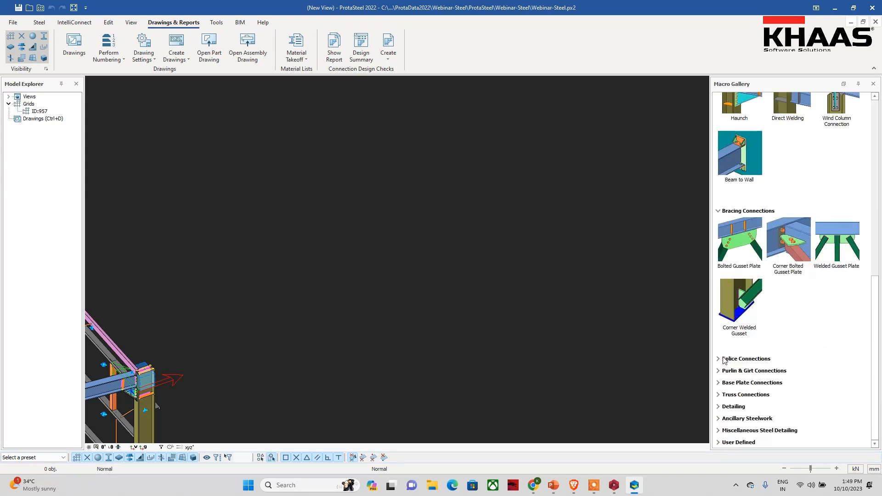
click(719, 359)
click(720, 369)
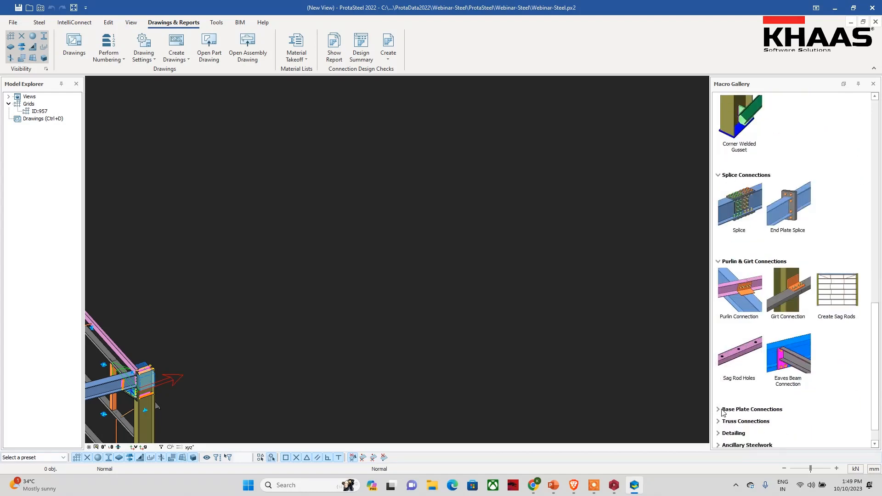
click(720, 409)
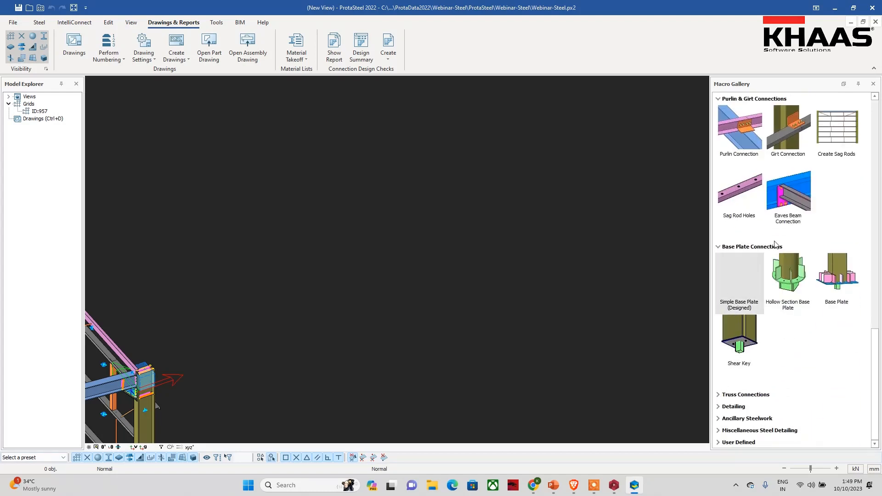
Examine the anchor bolt, weld, shear key and preset settings of the Simple Base Plate (Designed) macro
double_click(741, 278)
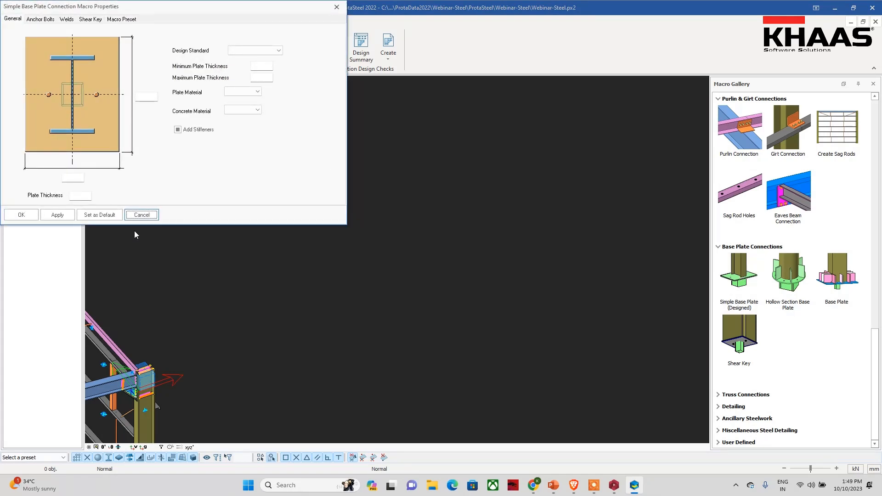
click(40, 20)
click(66, 20)
click(90, 20)
click(118, 19)
click(334, 7)
Examine the Girt Connection macro's properties and support type options, leaving them unapplied
scroll(776, 174, up, 2)
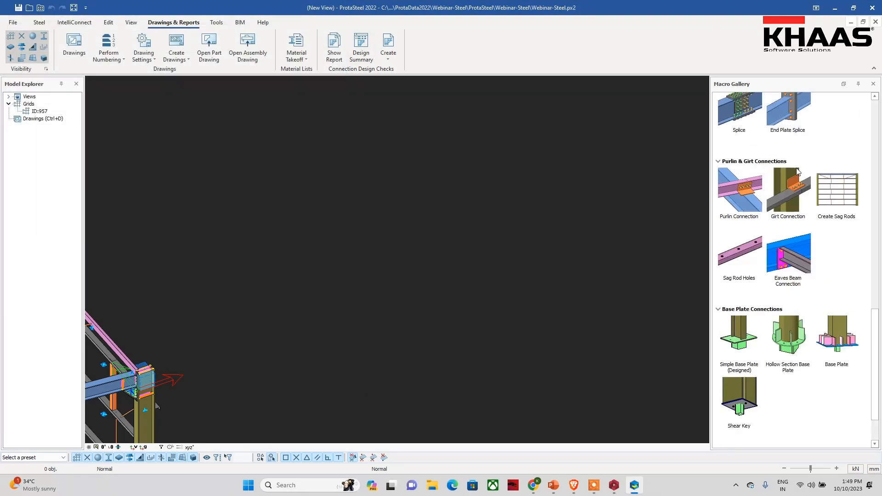
double_click(786, 186)
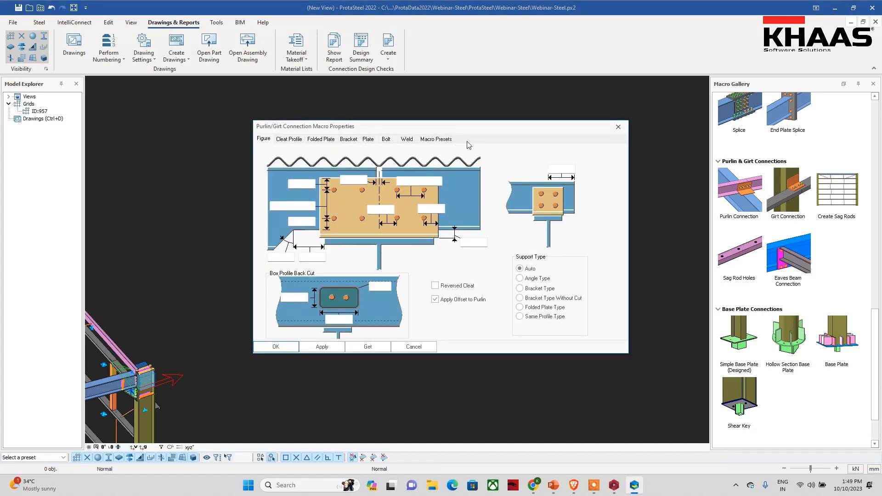
click(618, 127)
Show the steel element and detailing commands, and close ProtaSteel while saving the Webinar-Steel project
click(39, 22)
middle_drag(294, 140, 284, 157)
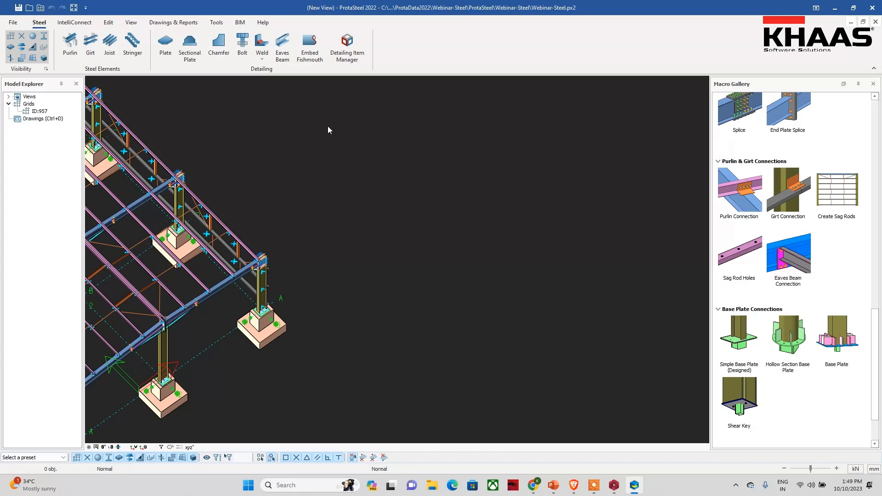
click(872, 8)
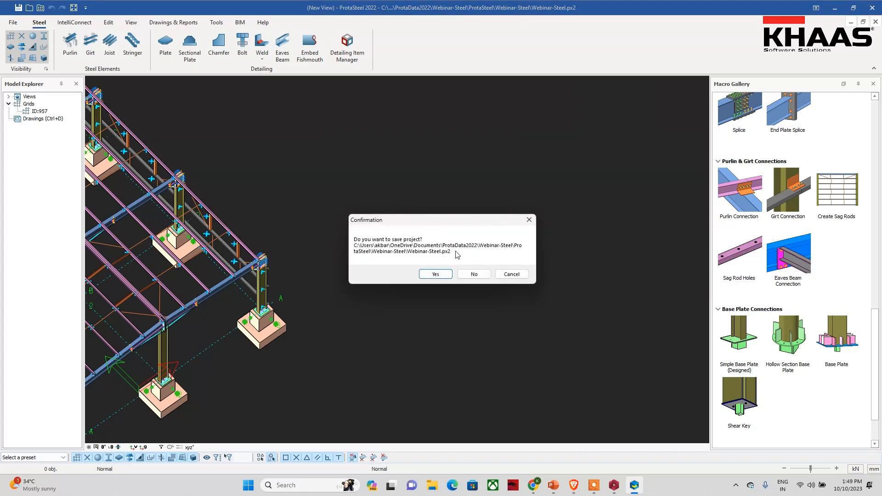
click(437, 274)
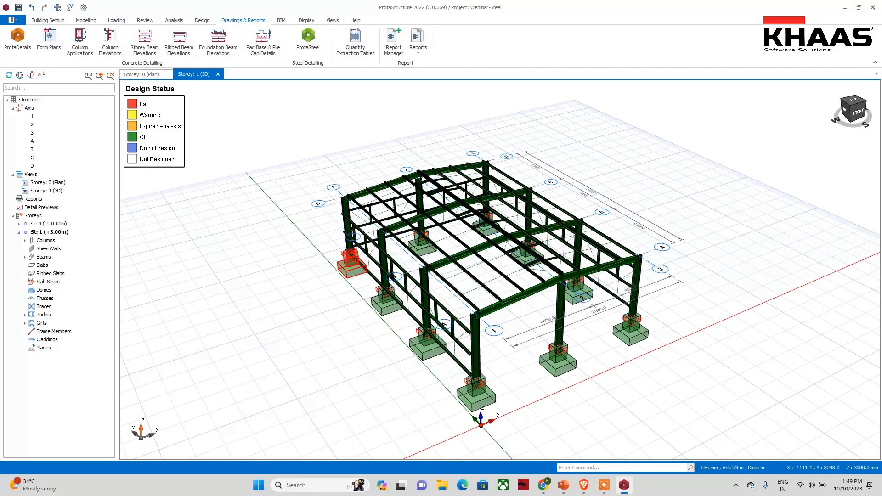
Review the ProtaStructure modelling, loading and analysis commands, and launch ProtaSteel for the Webinar-Steel project
click(90, 22)
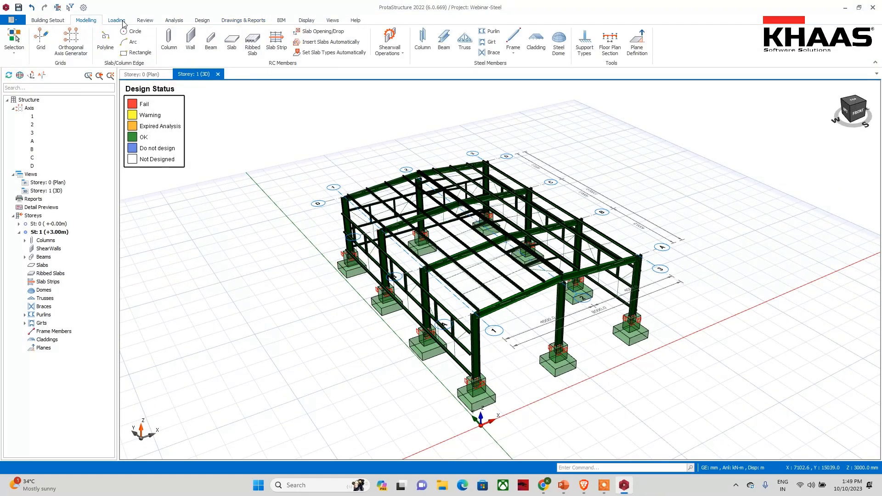
click(123, 21)
click(177, 23)
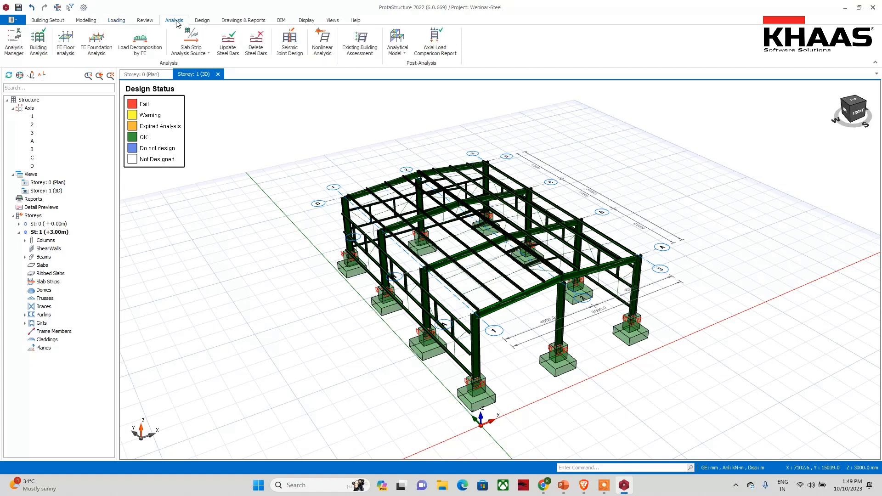
click(223, 21)
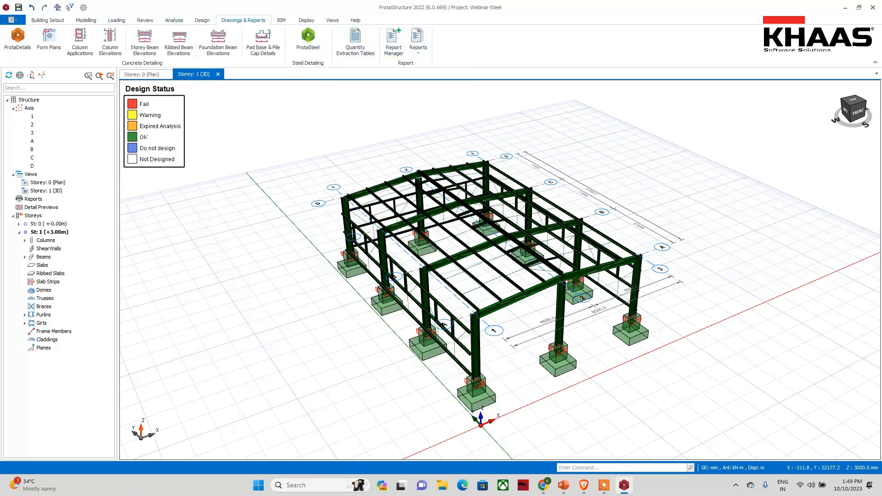
click(314, 51)
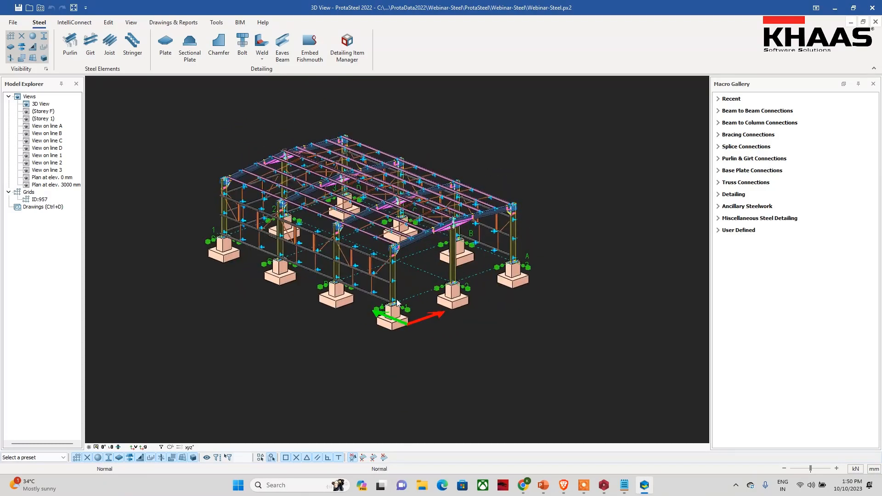
Select the eaves haunch connection at column 1 in the view on line A and create its AISC-ASD design report
double_click(52, 127)
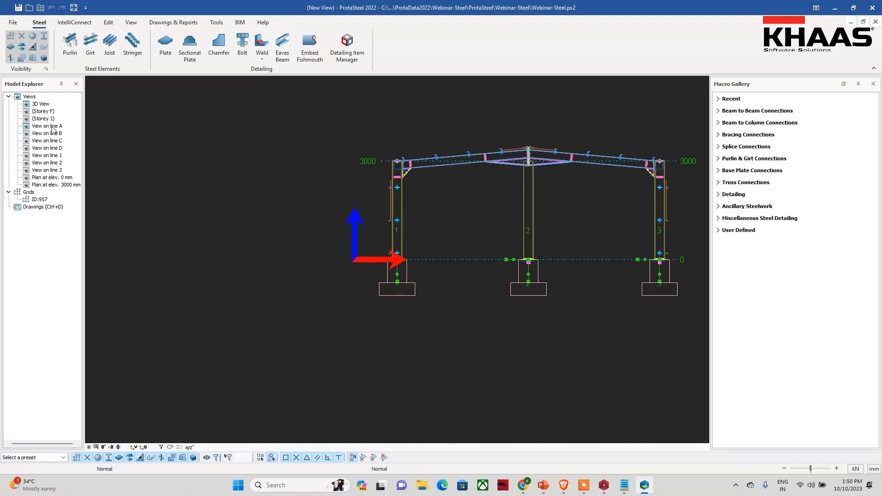
scroll(456, 150, up, 4)
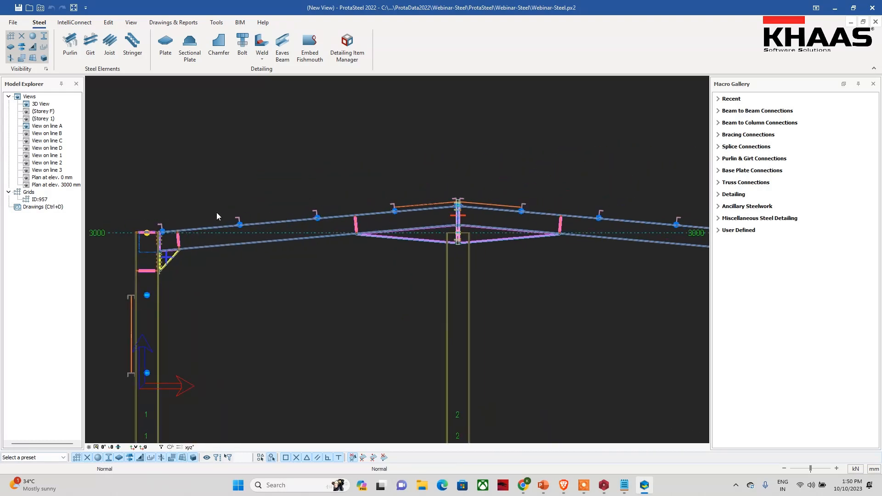
middle_drag(108, 212, 248, 197)
drag(236, 182, 365, 283)
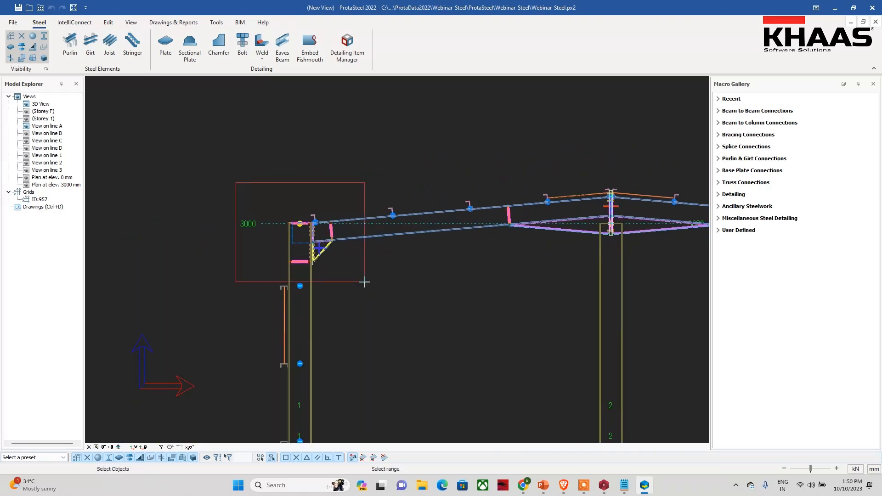
click(173, 22)
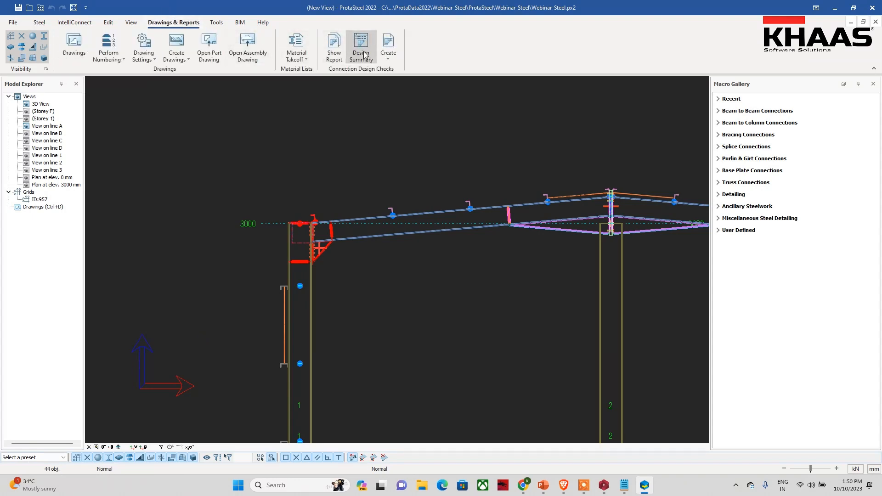
click(387, 54)
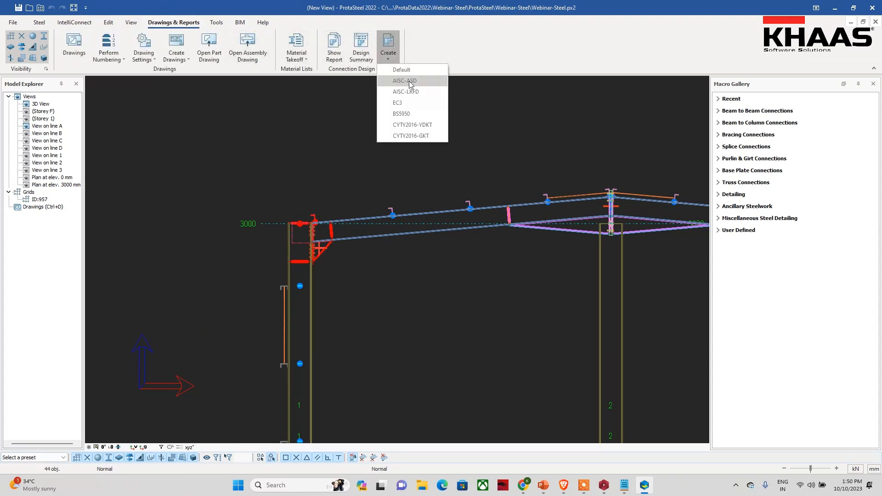
click(418, 92)
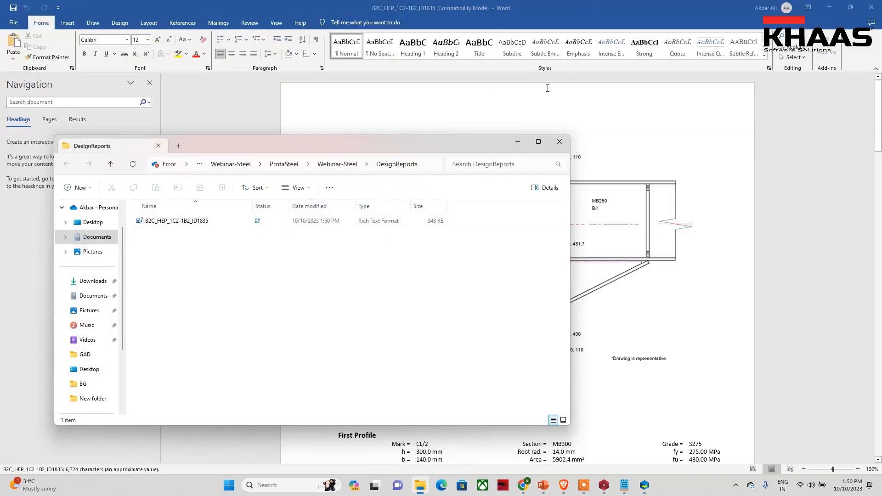
Examine the haunch report's connection sketch, profile and weld data, geometry, flange weld, bolt and end plate checks, and close the report
click(518, 142)
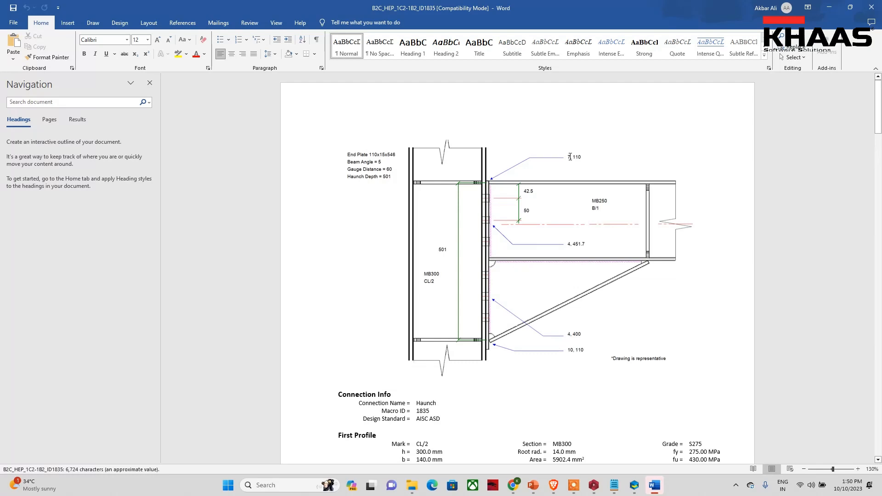
scroll(570, 157, down, 3)
scroll(547, 175, up, 1)
scroll(546, 173, down, 6)
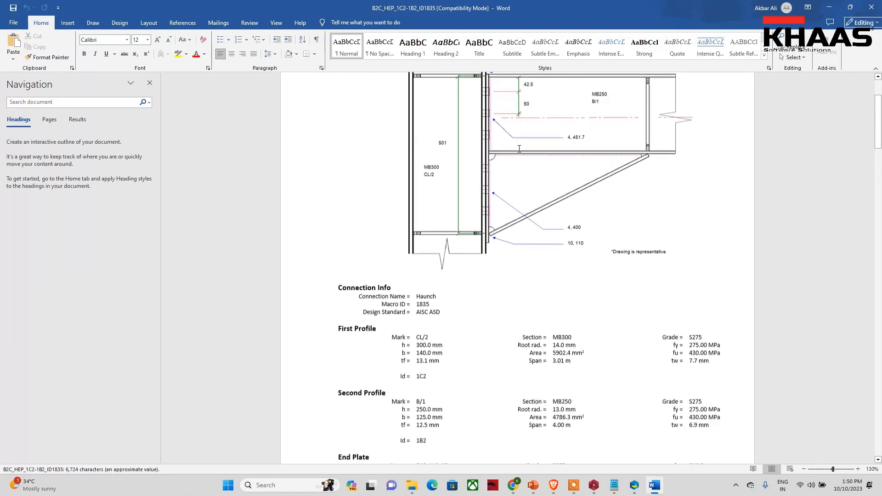
scroll(459, 187, down, 4)
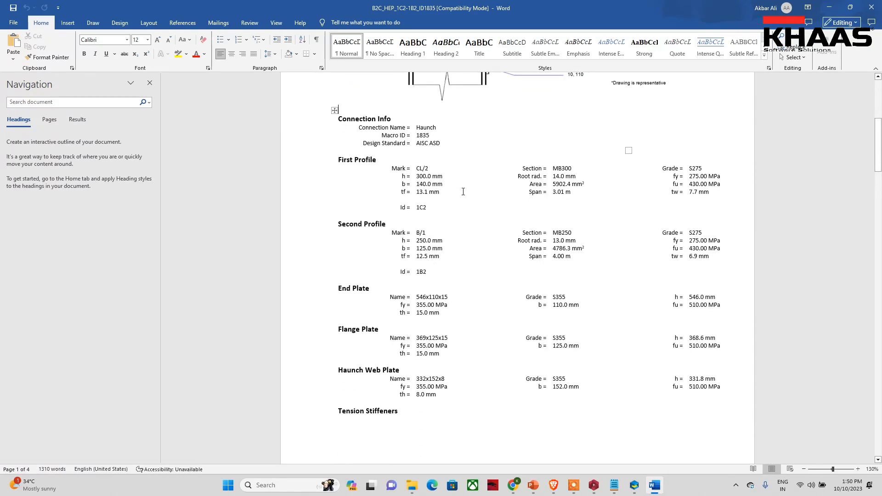
scroll(446, 194, down, 11)
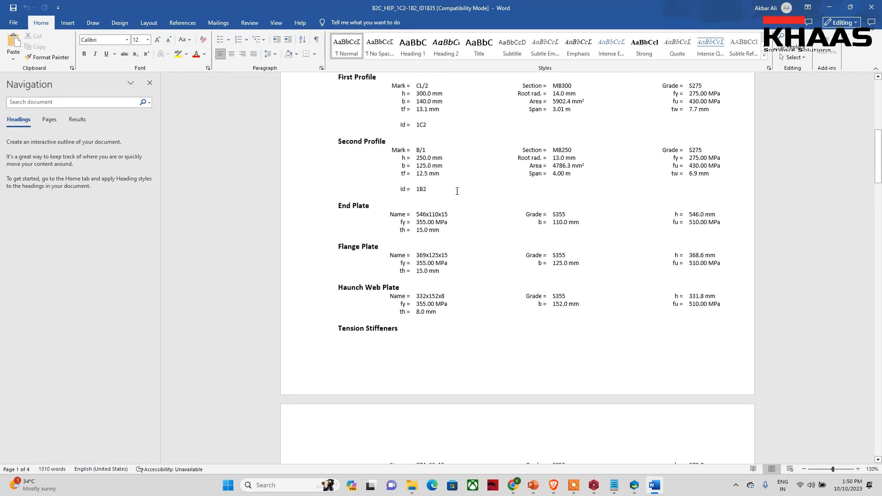
scroll(465, 189, down, 20)
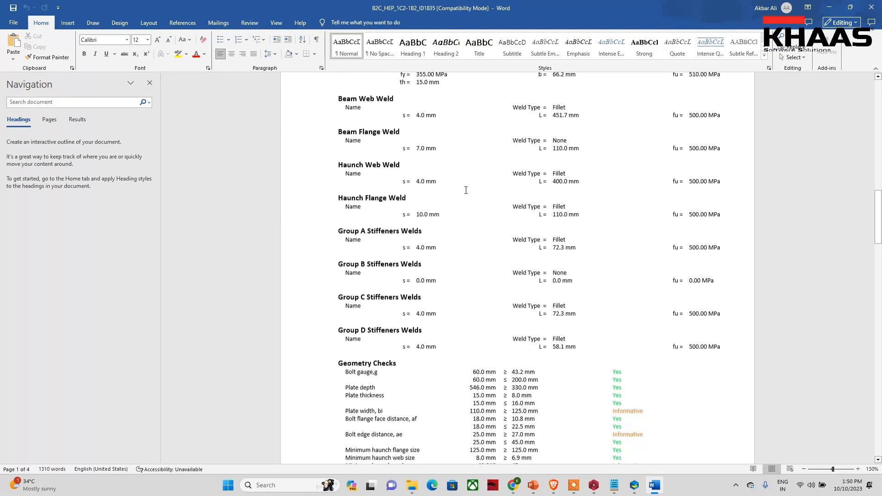
scroll(497, 208, down, 6)
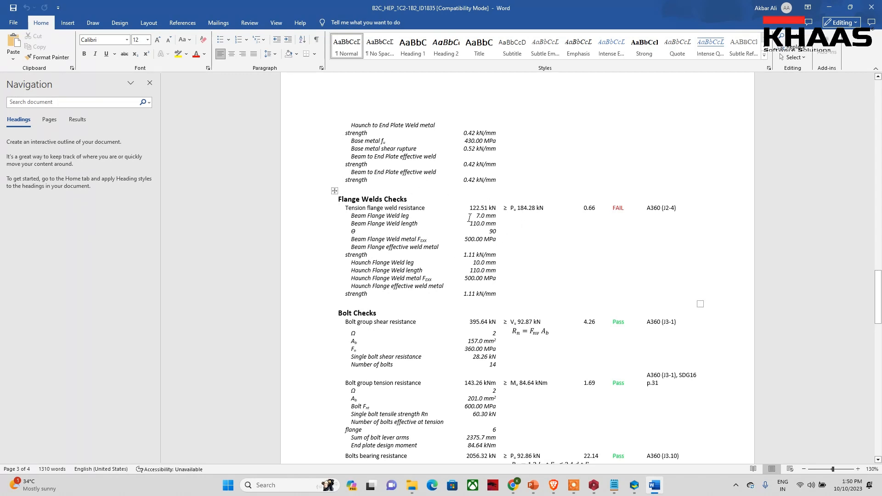
scroll(472, 227, down, 1)
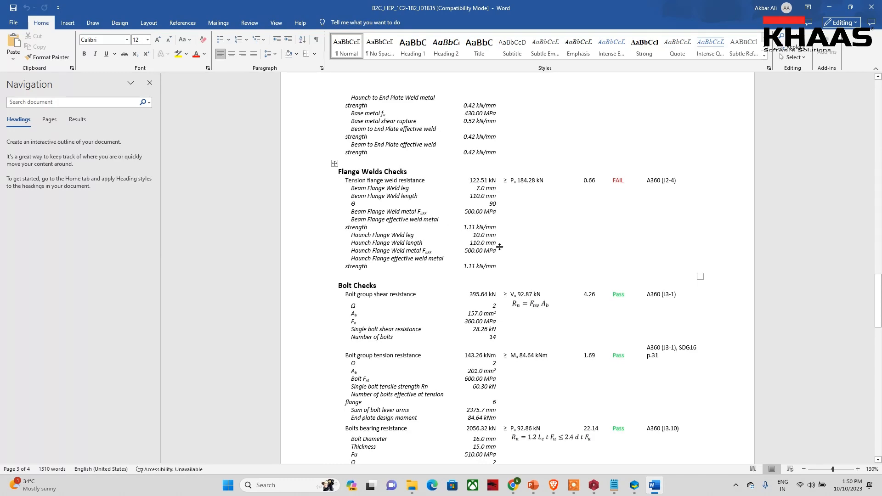
scroll(499, 247, down, 15)
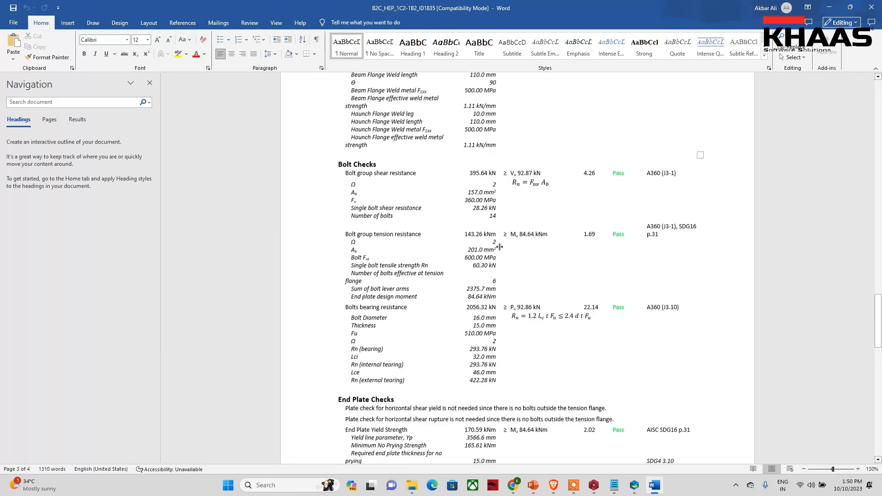
click(878, 4)
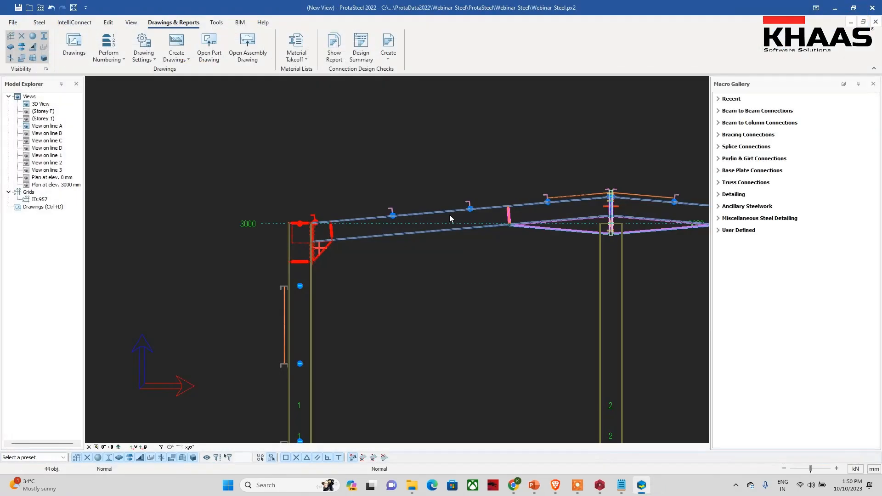
Locate the haunch connection in the model from the Connection Design Summary Table and request its design report
click(356, 54)
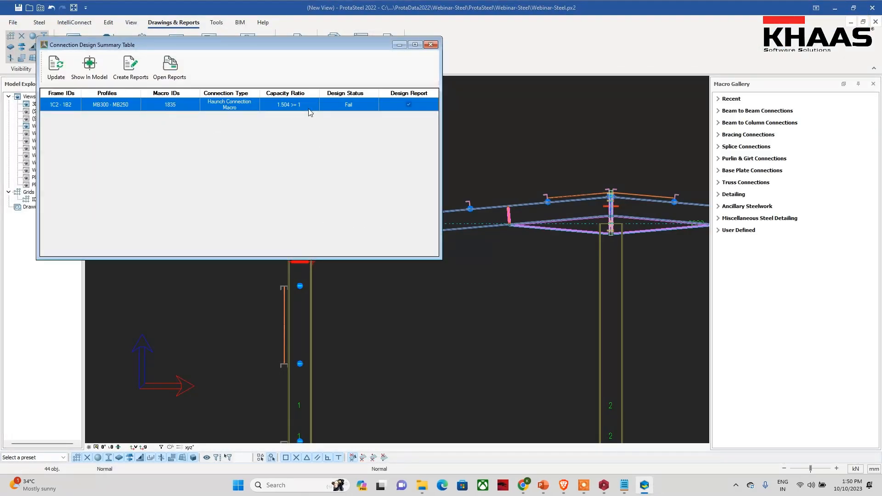
click(355, 107)
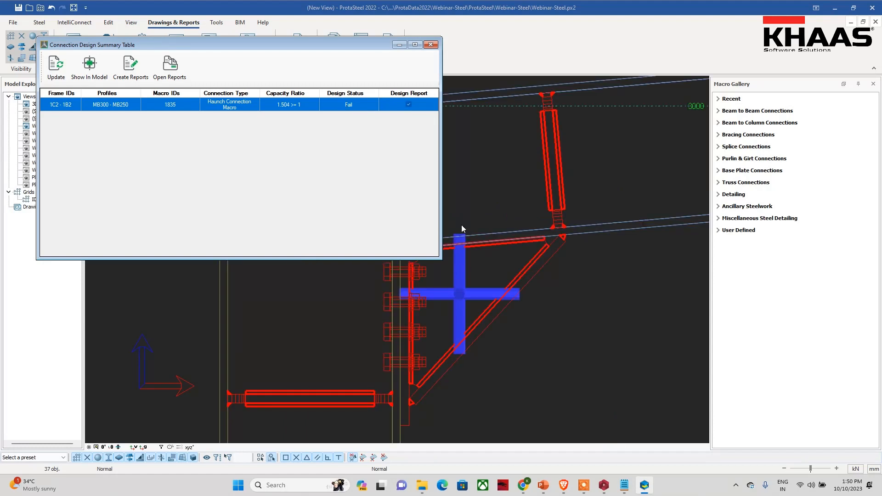
click(430, 44)
click(334, 46)
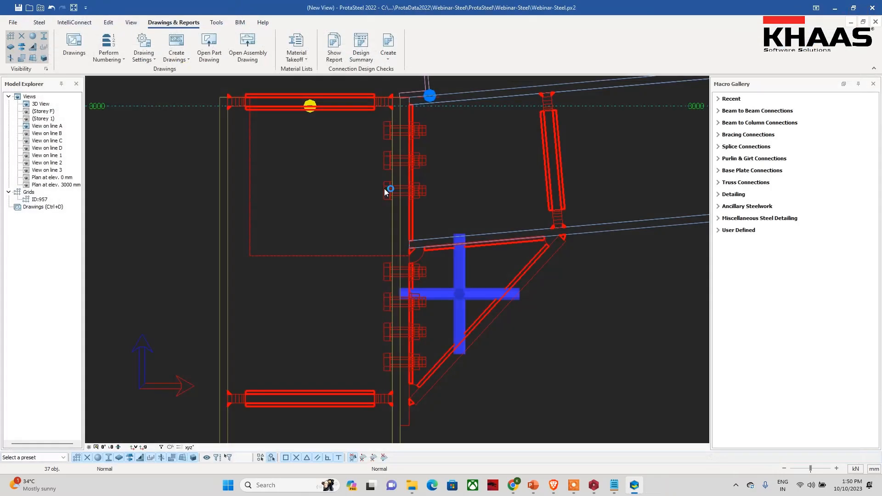
Orbit around the haunch connection and examine the settings of the upper column stiffener's weld
scroll(385, 192, down, 5)
middle_drag(362, 282, 348, 260)
scroll(418, 258, up, 8)
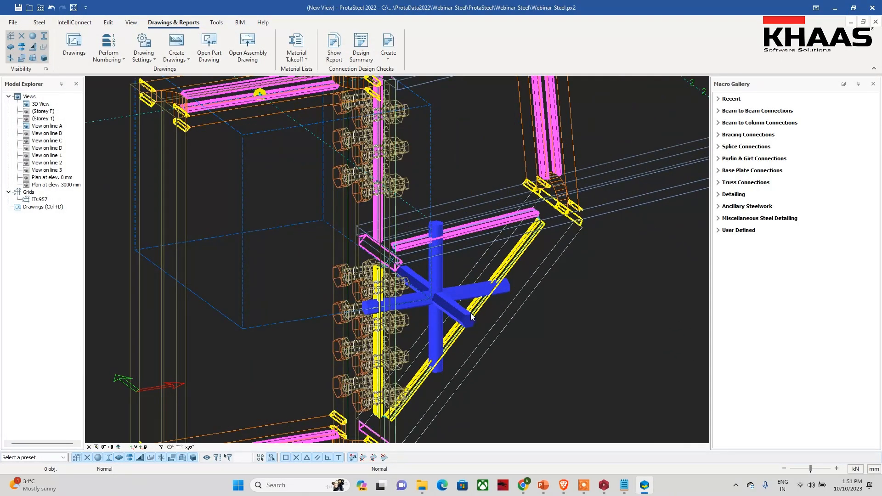
double_click(187, 128)
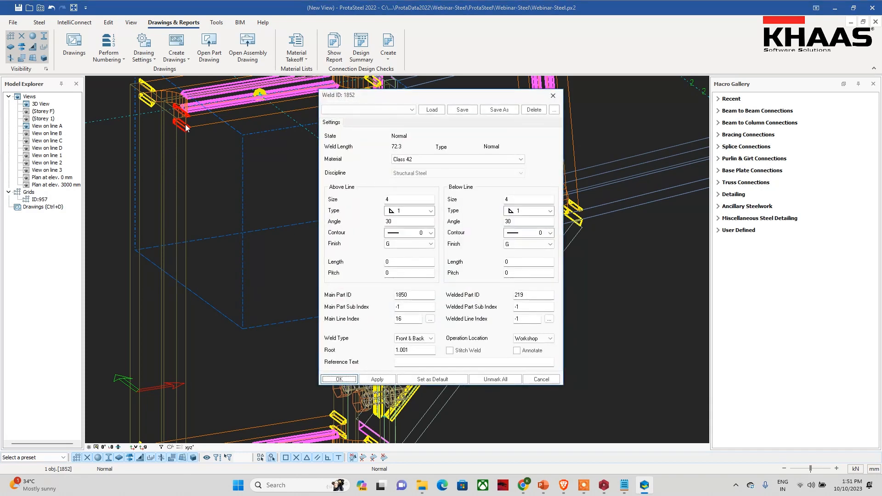
click(553, 96)
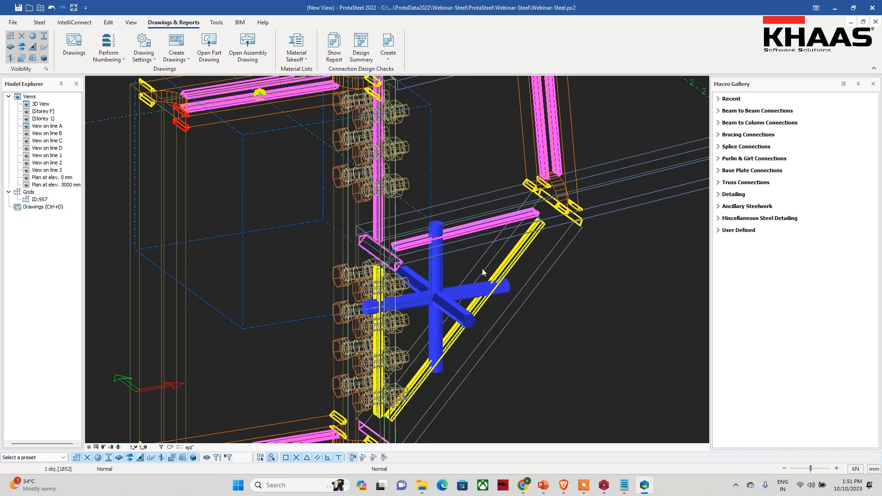
scroll(309, 241, down, 2)
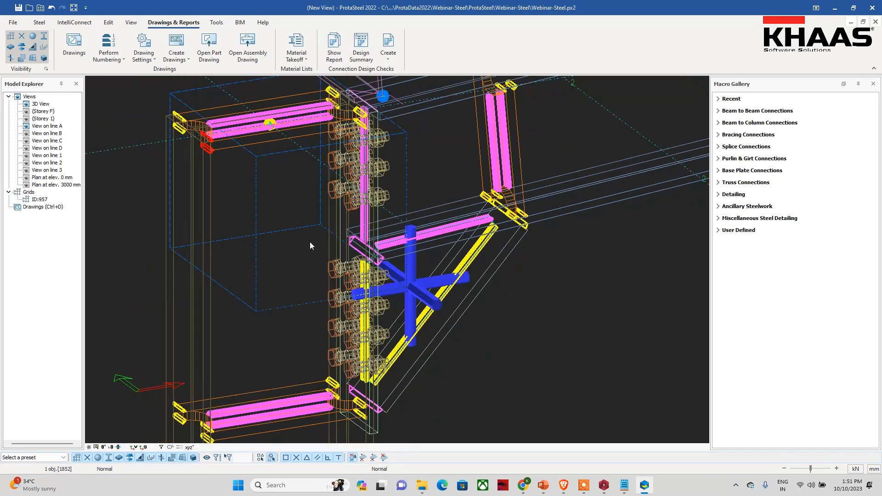
Return to the 3D view, close ProtaSteel while saving the Webinar-Steel project, and dismiss the import error log
double_click(40, 103)
scroll(308, 263, up, 3)
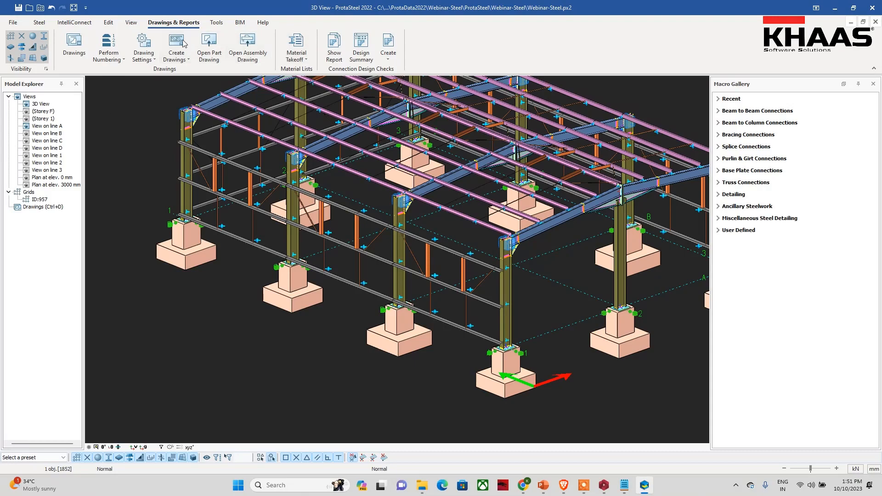
click(872, 7)
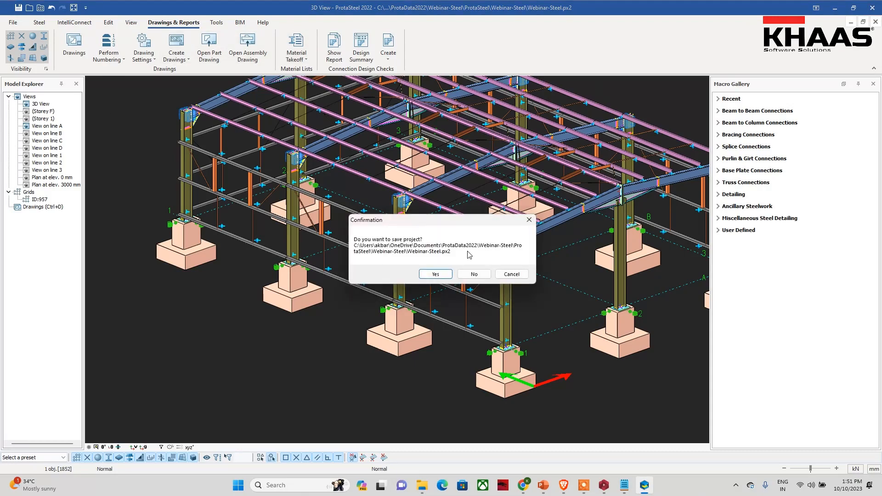
click(439, 274)
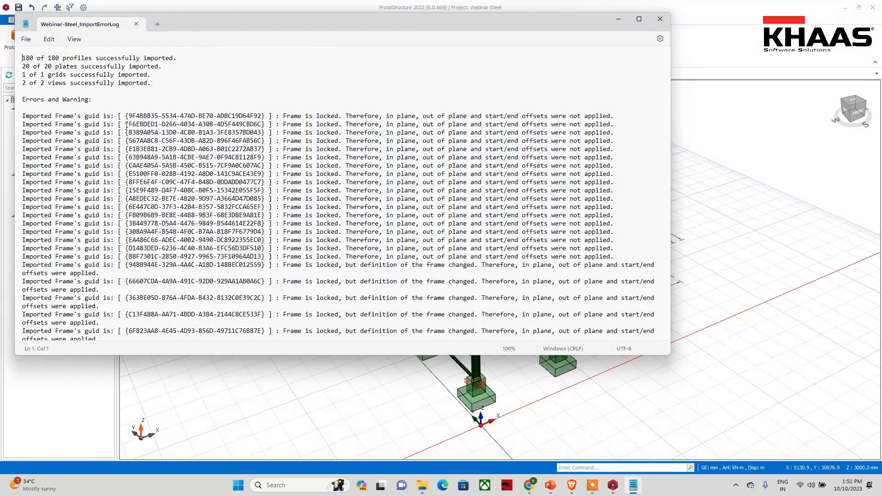
click(660, 19)
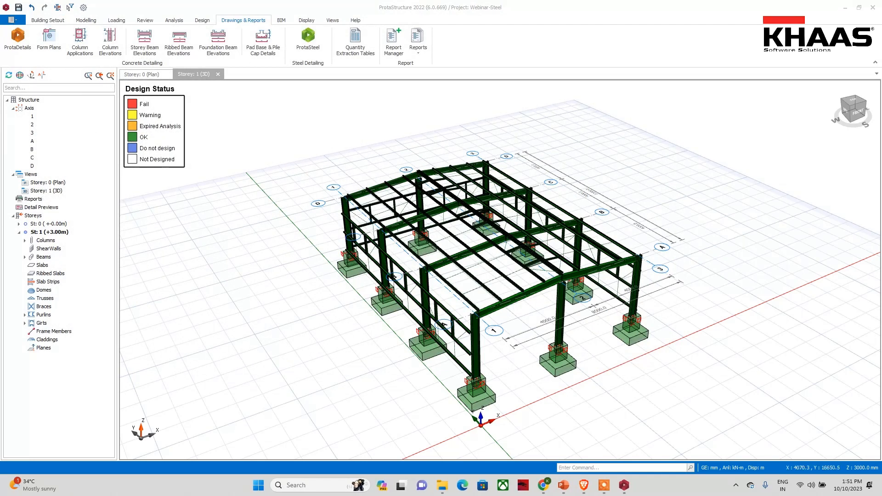
Switch to the Google Meet call and read the participants' questions in the in-call messages
click(565, 490)
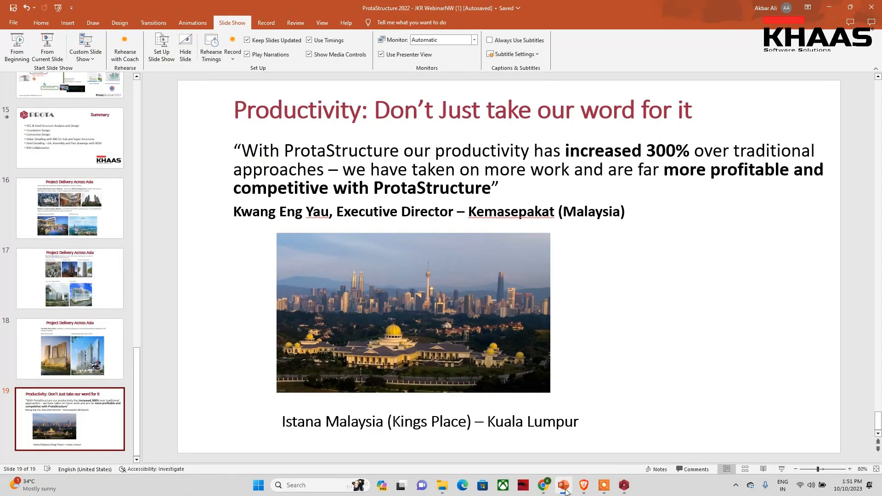
click(505, 432)
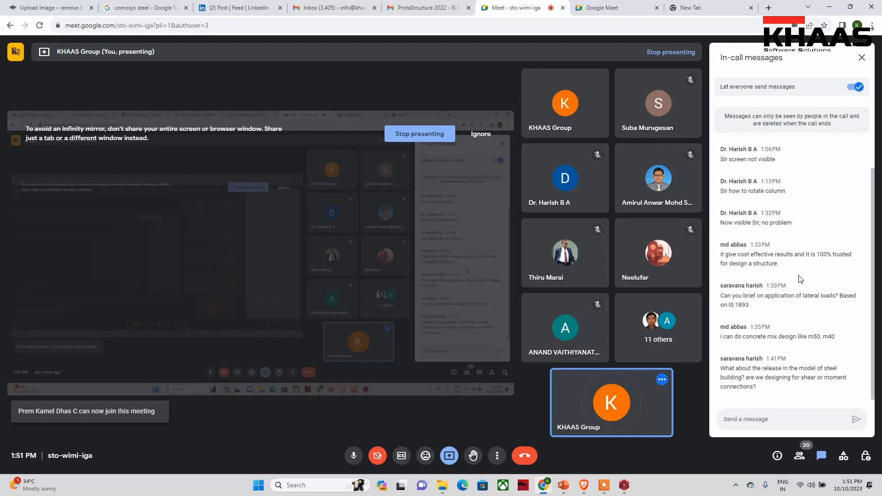
scroll(800, 278, up, 1)
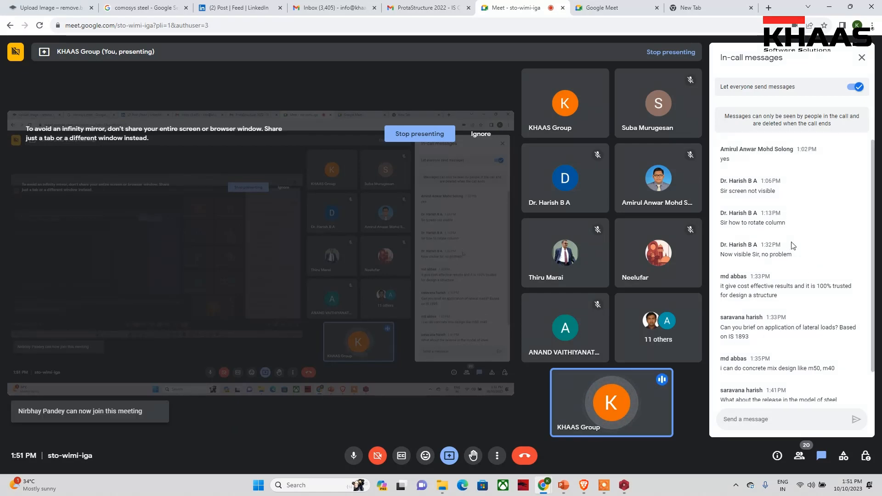
Switch back to ProtaStructure and show column 1C9 at axes D-2 in the Storey: 0 plan
click(628, 490)
click(13, 20)
click(13, 20)
click(148, 74)
scroll(290, 165, up, 4)
middle_drag(290, 141, 269, 210)
scroll(416, 184, up, 3)
click(443, 151)
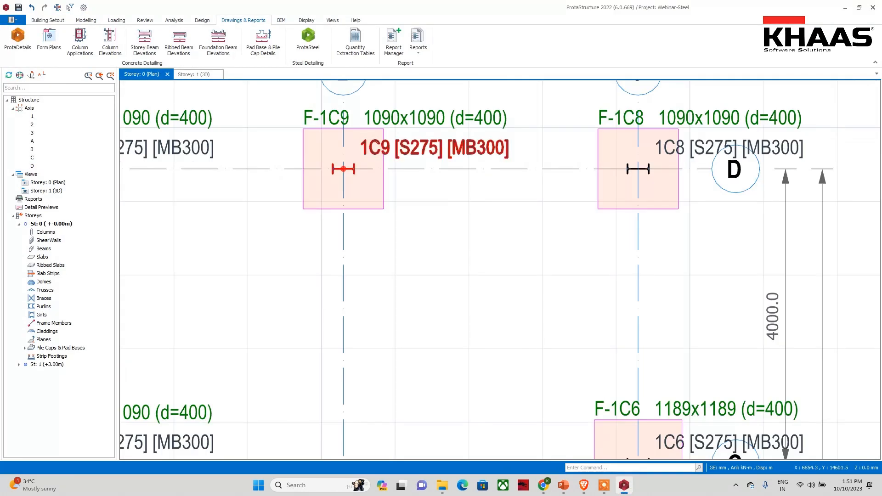
right_click(442, 153)
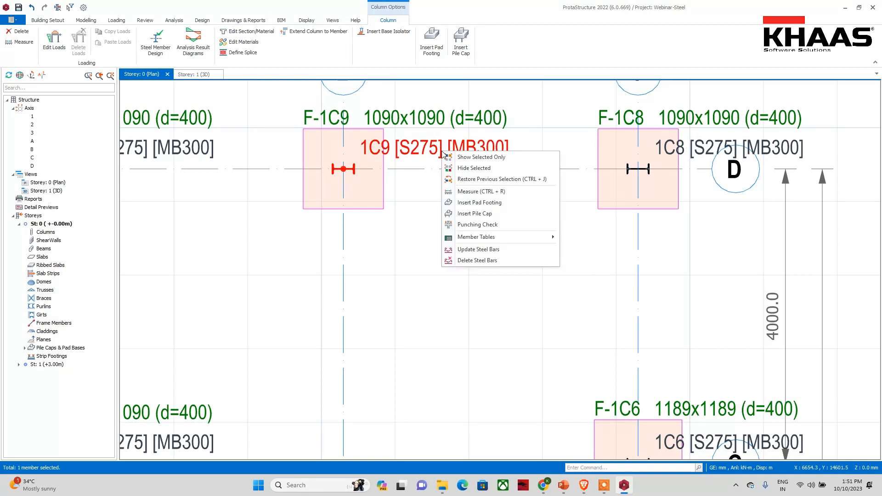
click(522, 193)
key(Escape)
Change the angle of column 1C9 in the Column Table to turn its web parallel to axis 2
scroll(459, 210, down, 4)
scroll(460, 210, up, 3)
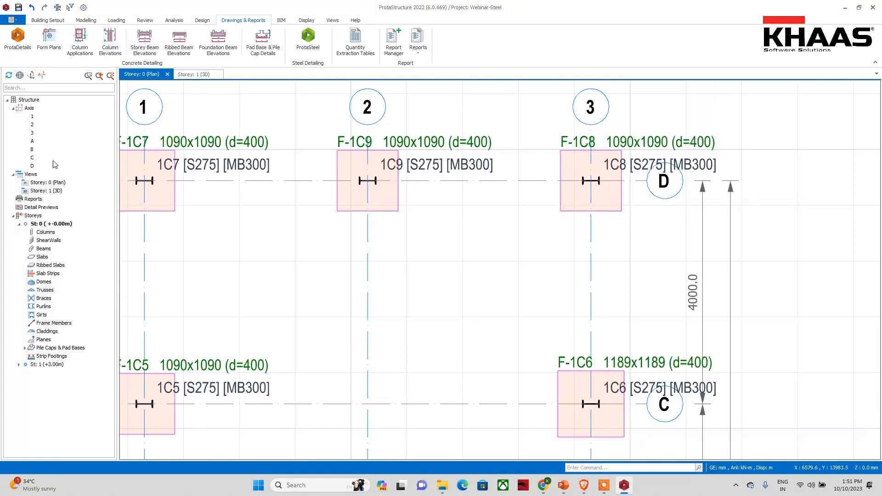
click(53, 224)
click(403, 168)
right_click(403, 168)
mouse_move(517, 254)
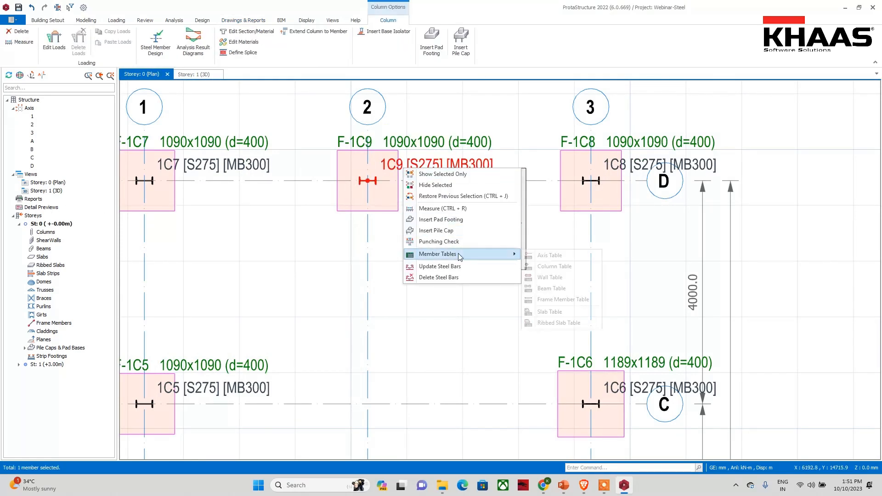
click(557, 269)
click(299, 182)
click(299, 181)
drag(299, 181, 337, 186)
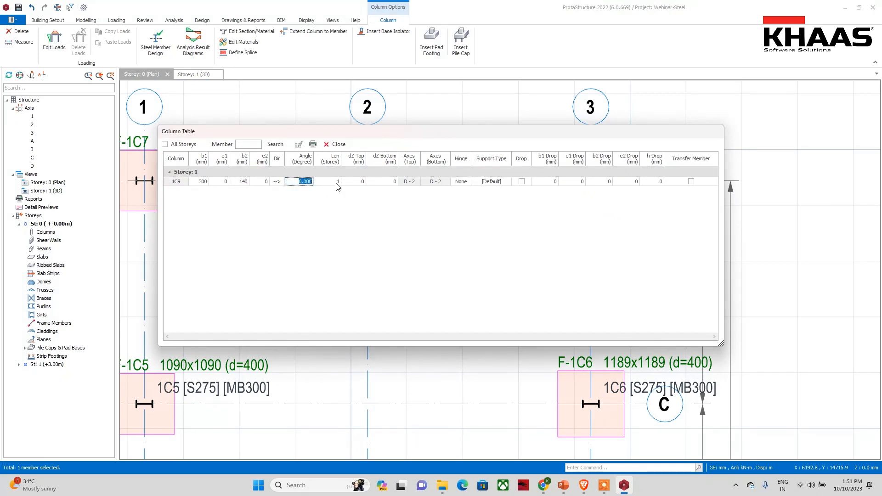
click(336, 144)
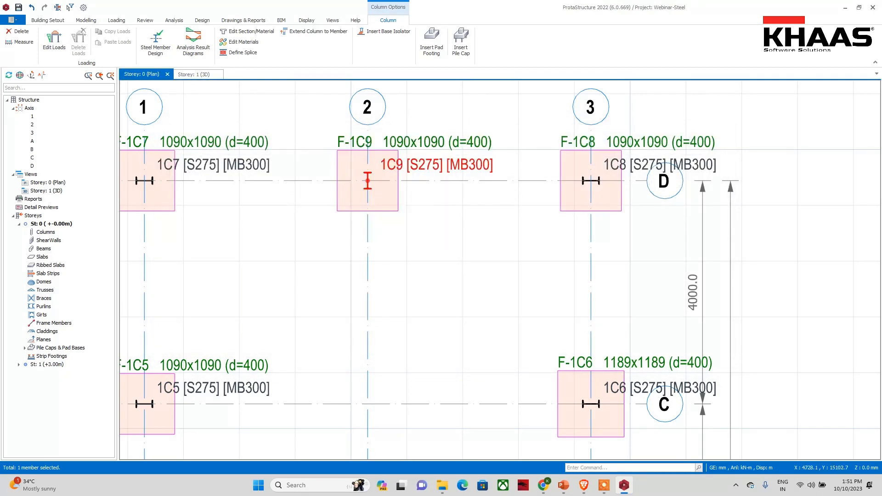
Deselect column 1C9 and switch to the Google Meet call to read the next questions in the in-call messages
key(Escape)
scroll(360, 169, up, 4)
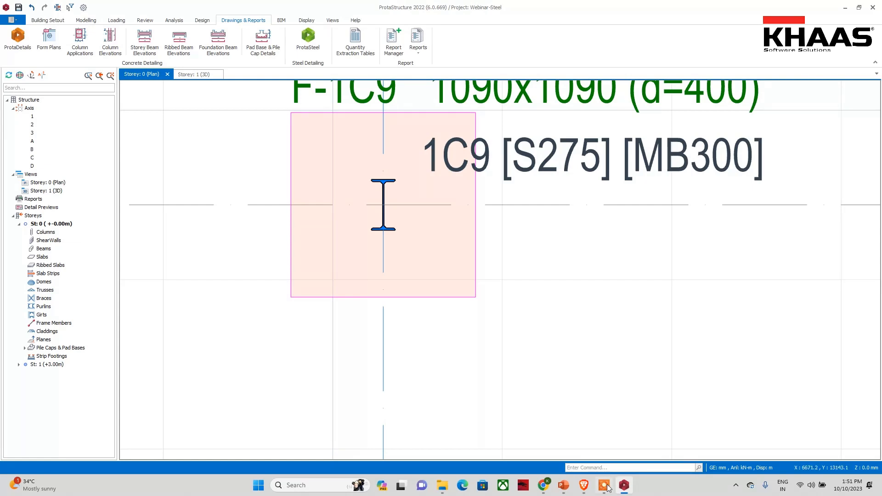
click(544, 485)
click(492, 441)
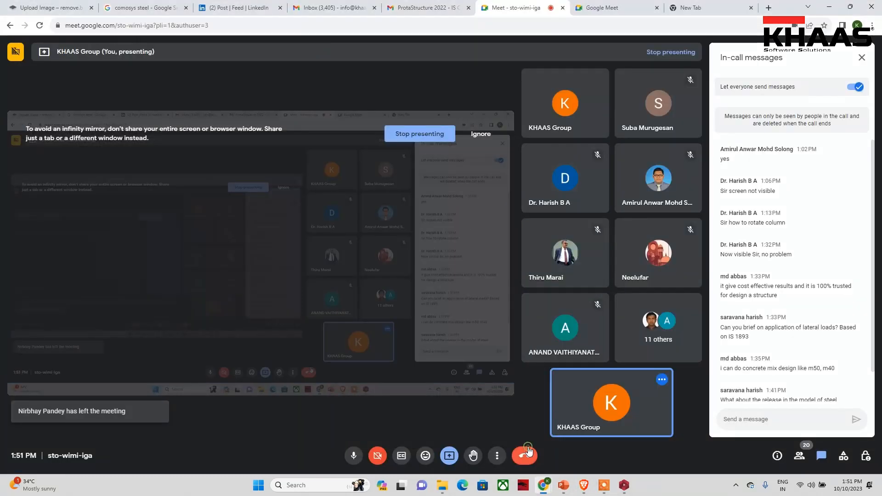
scroll(793, 237, down, 3)
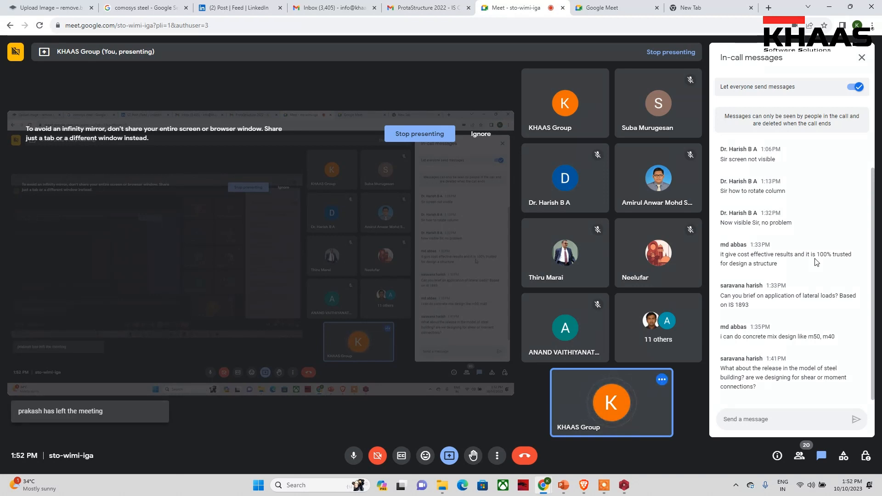
Switch back to ProtaStructure, open the IS 1893-2016 seismic parameters and review the town and seismic zone options
key(alt+Tab)
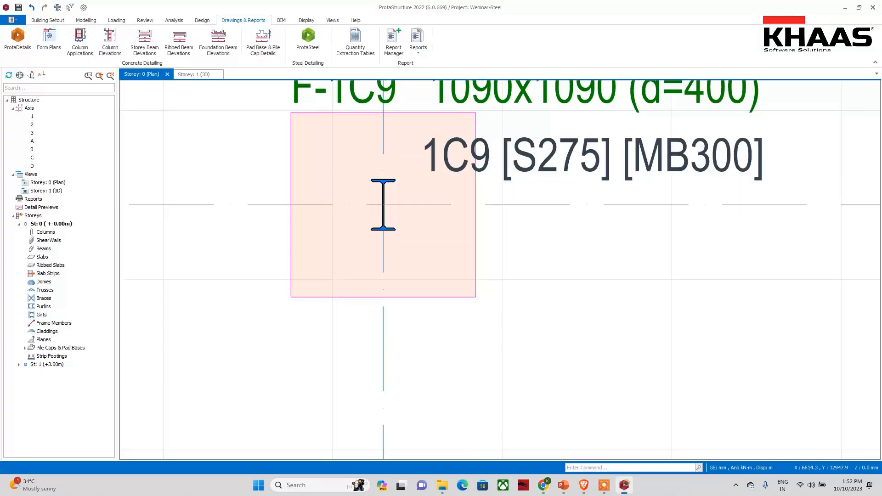
click(116, 20)
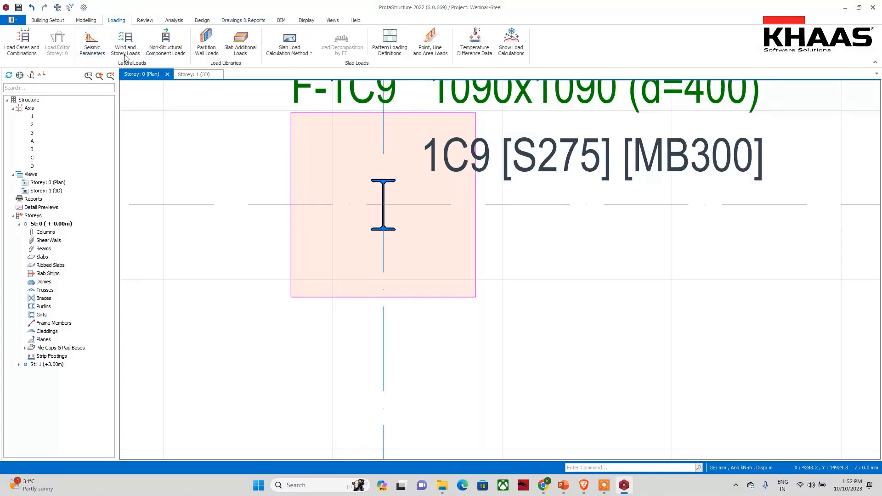
click(92, 43)
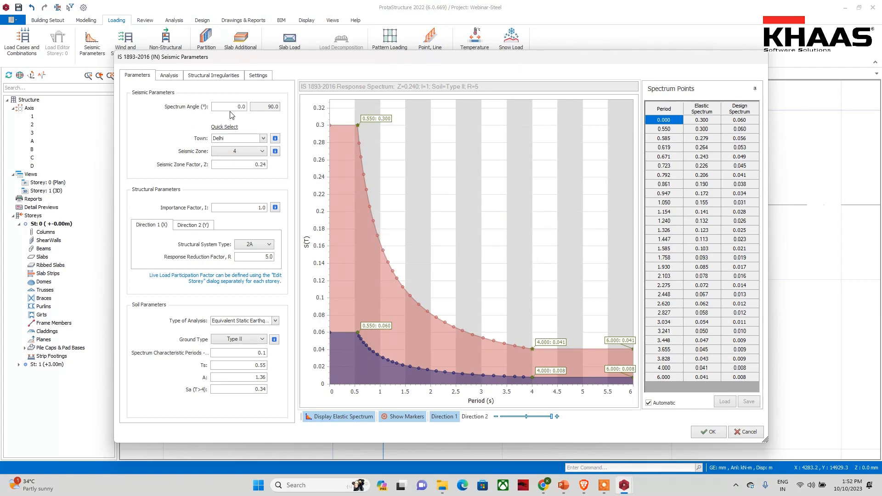
click(261, 139)
click(187, 143)
click(247, 151)
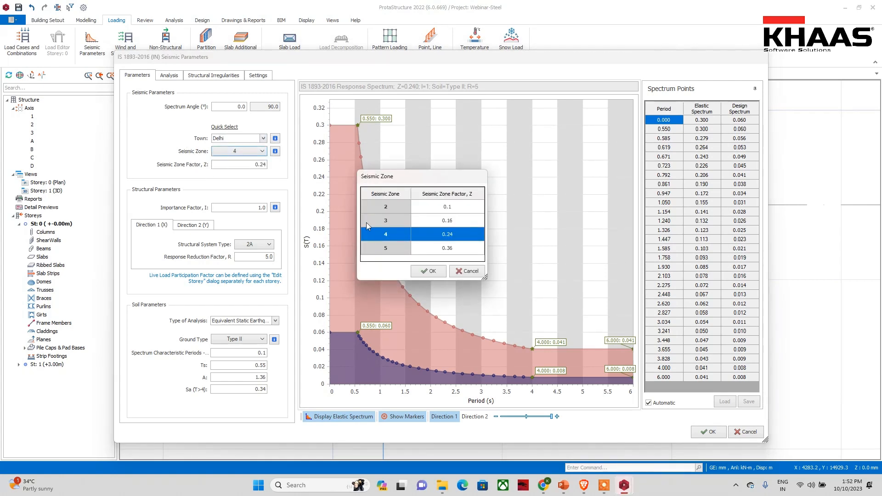
click(482, 275)
Review the importance factor, both direction settings and the list of structural system types in the seismic parameters
click(228, 210)
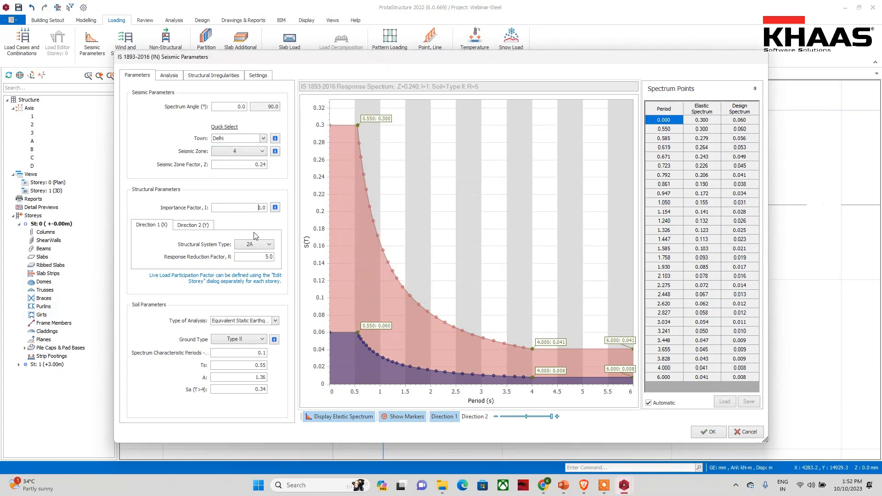
click(185, 228)
click(161, 227)
click(255, 248)
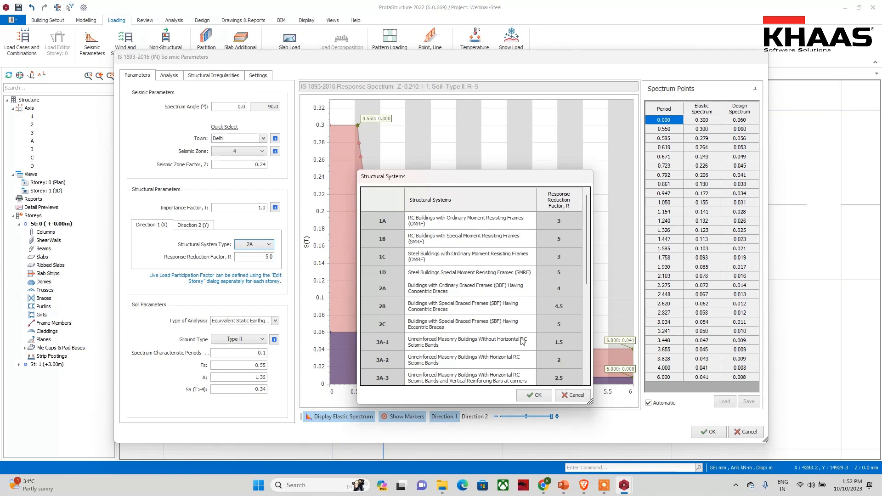
click(557, 392)
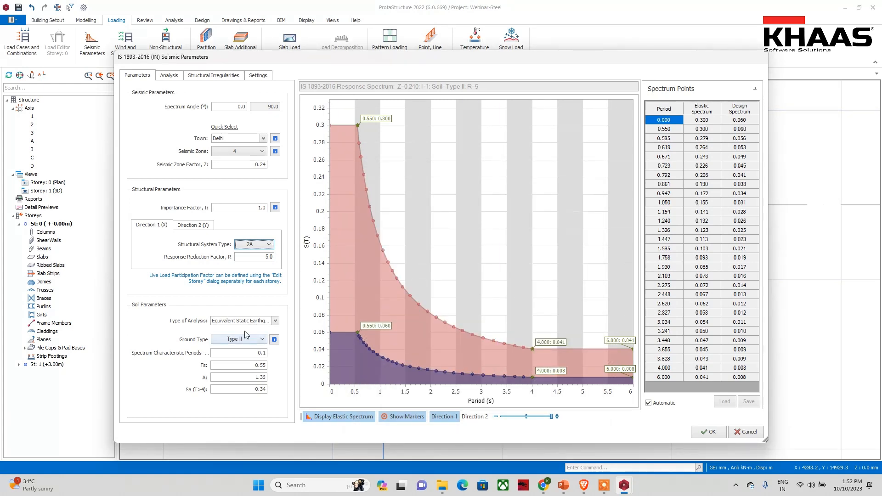
Review the available types of analysis and ground types among the seismic soil parameters
click(257, 320)
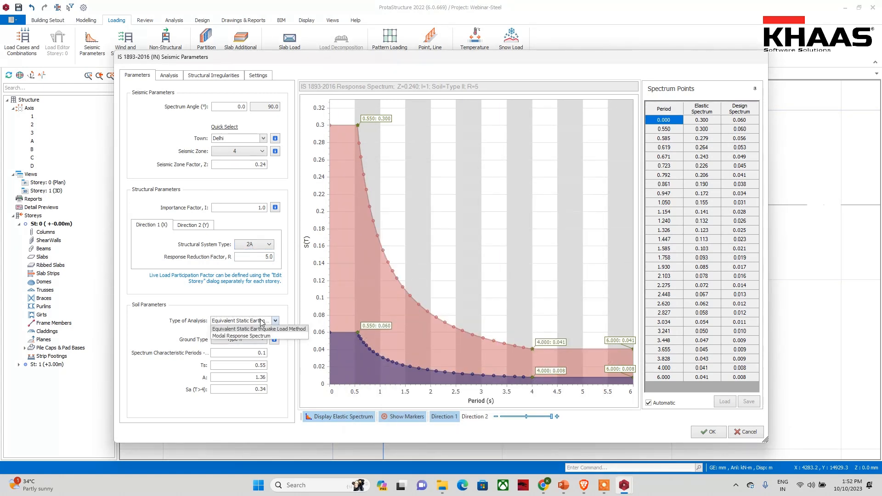
click(196, 342)
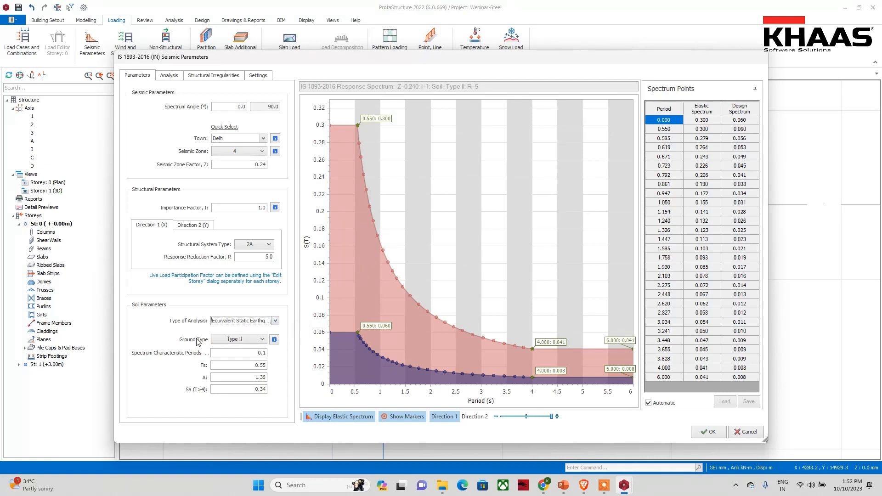
click(258, 339)
click(659, 294)
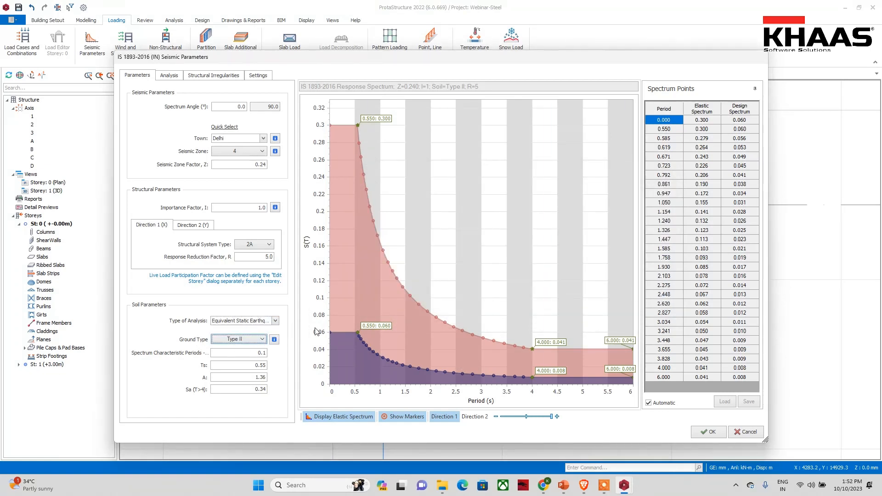
Review the seismic analysis and structural irregularities settings, and close the seismic parameters without saving changes
click(169, 76)
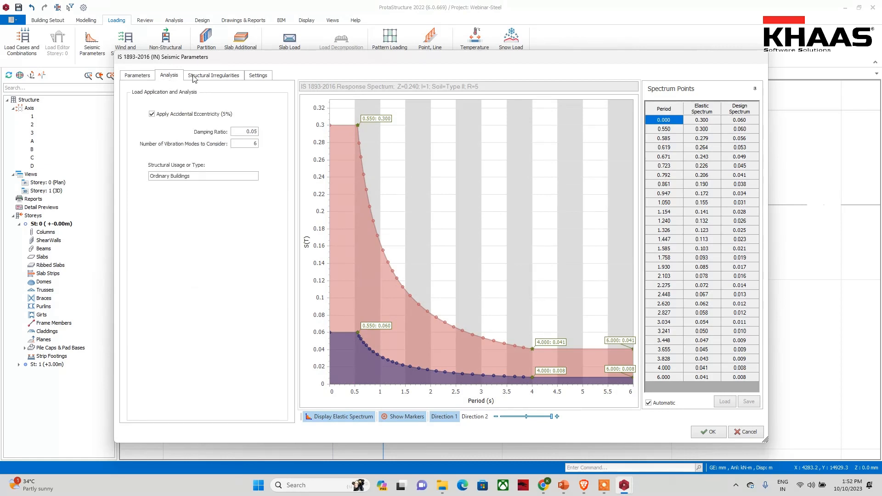
click(215, 78)
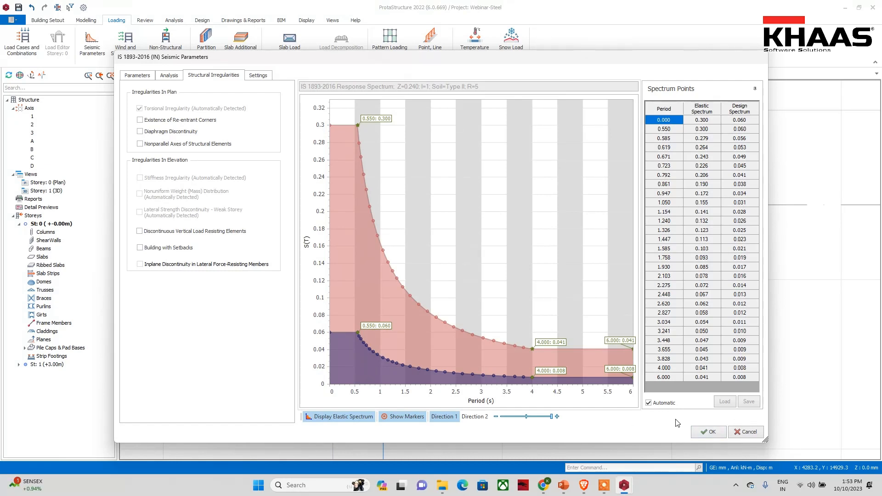
click(746, 433)
Open the wind load calculator from the storey loads and review the basic wind speed and terrain category
click(125, 41)
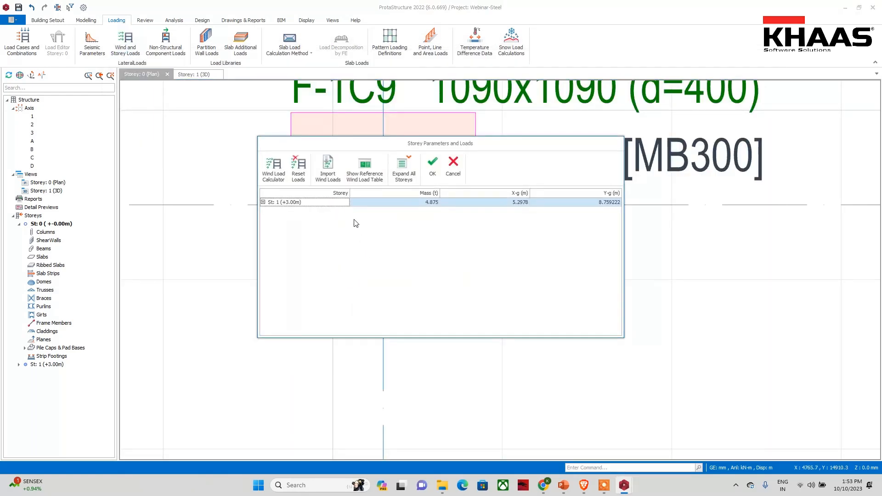
click(274, 168)
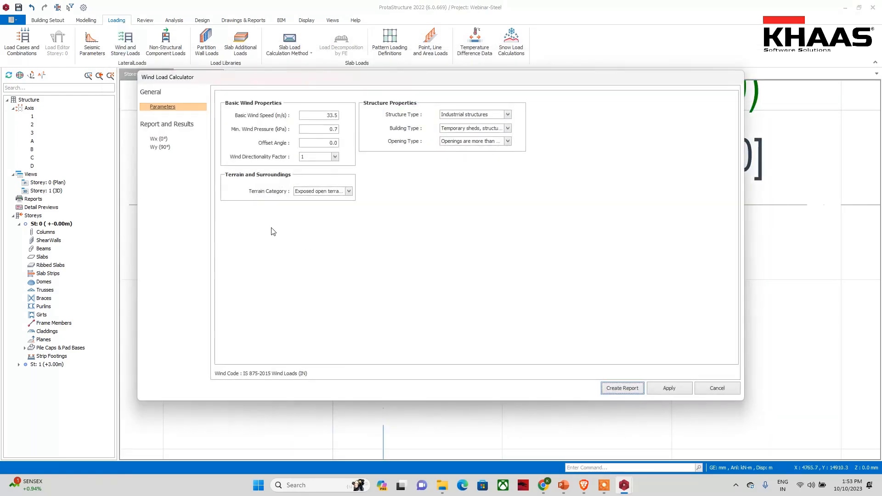
click(327, 117)
click(329, 191)
click(359, 176)
View the calculated Wx (0°) and Wy (90°) wind loads, and cancel out of the calculator and the storey loads
click(163, 138)
click(162, 147)
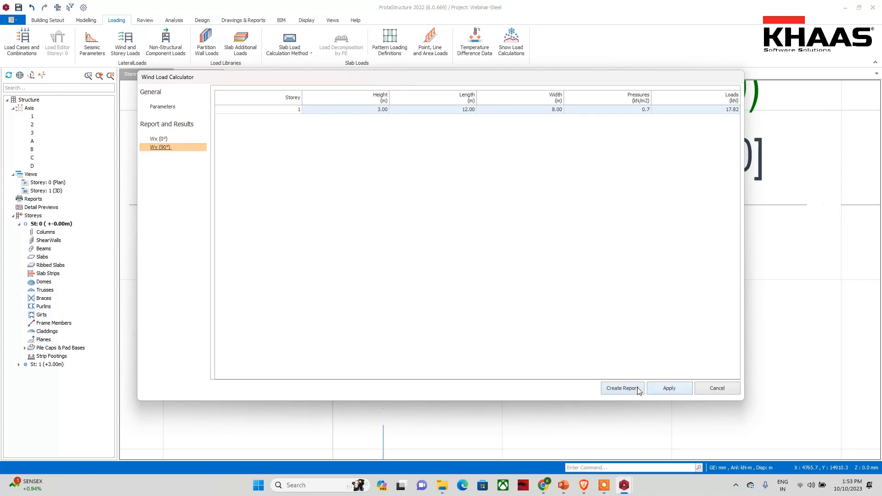
click(730, 389)
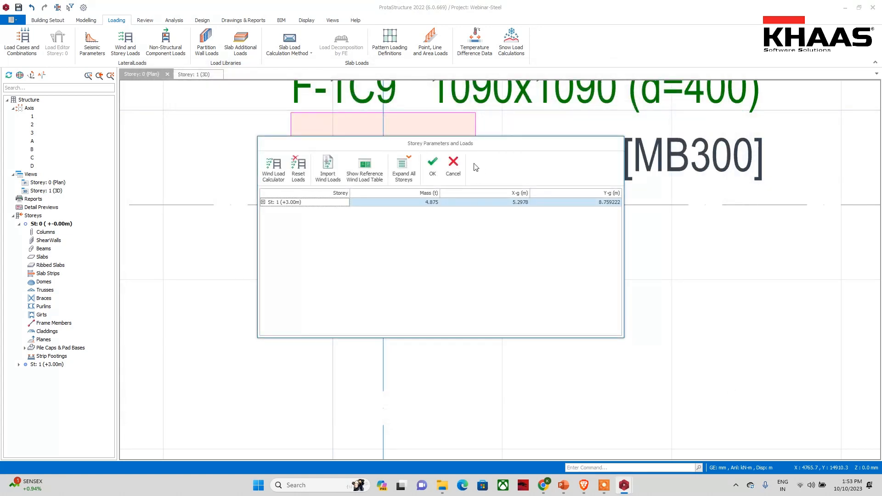
click(453, 168)
Read the newest in-call message in Google Meet and return to ProtaStructure, showing the whole Storey: 0 plan
mouse_move(544, 485)
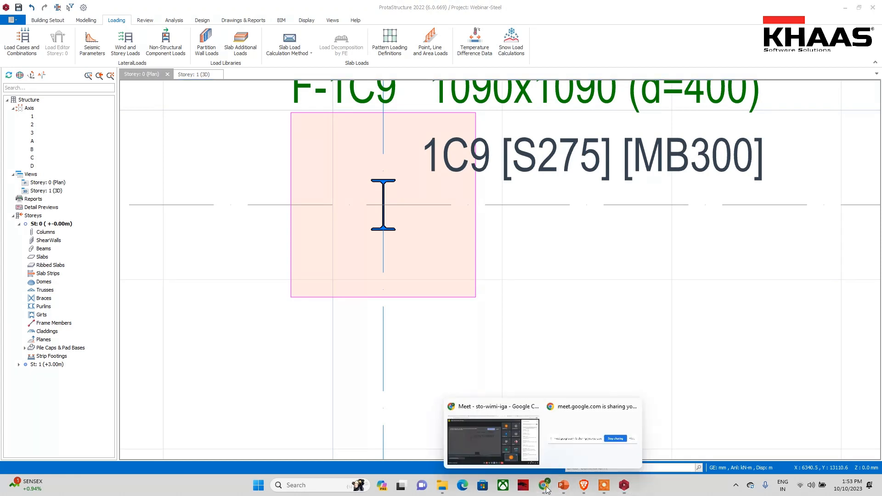
click(505, 436)
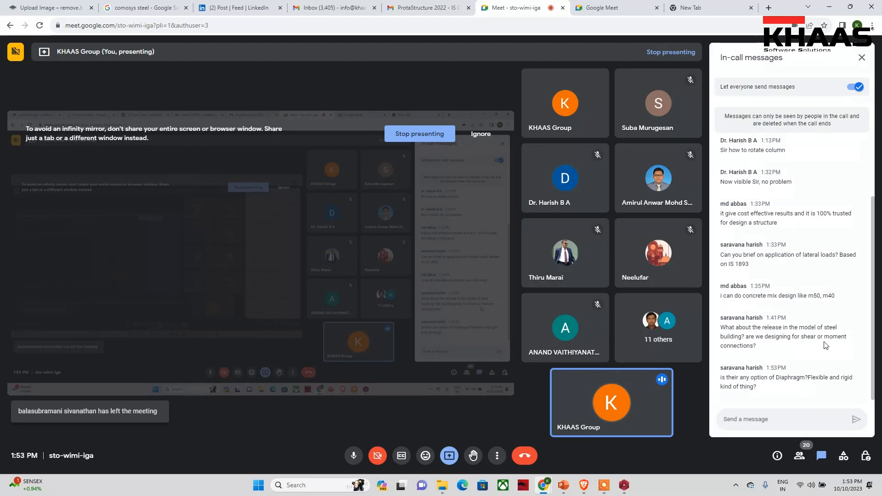
click(624, 485)
scroll(323, 219, down, 5)
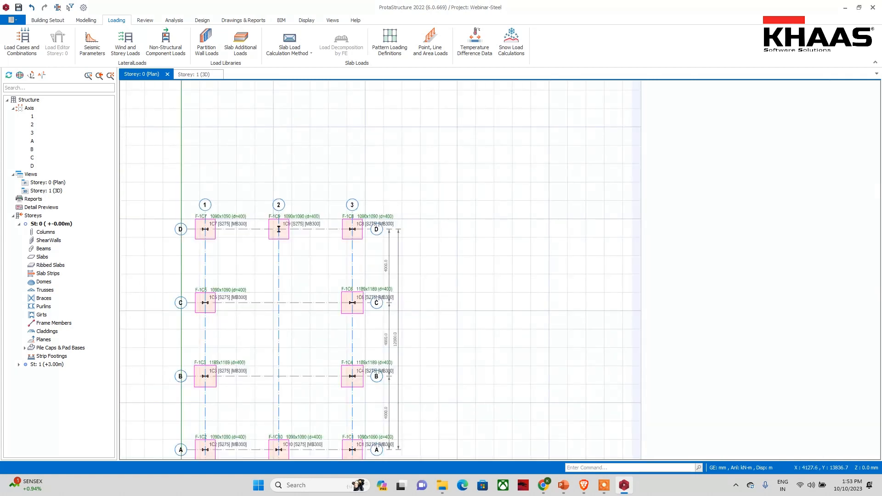
middle_drag(323, 219, 377, 181)
Show the Storey: 1 3D view and review the default support type definition, closing it without changes
click(86, 20)
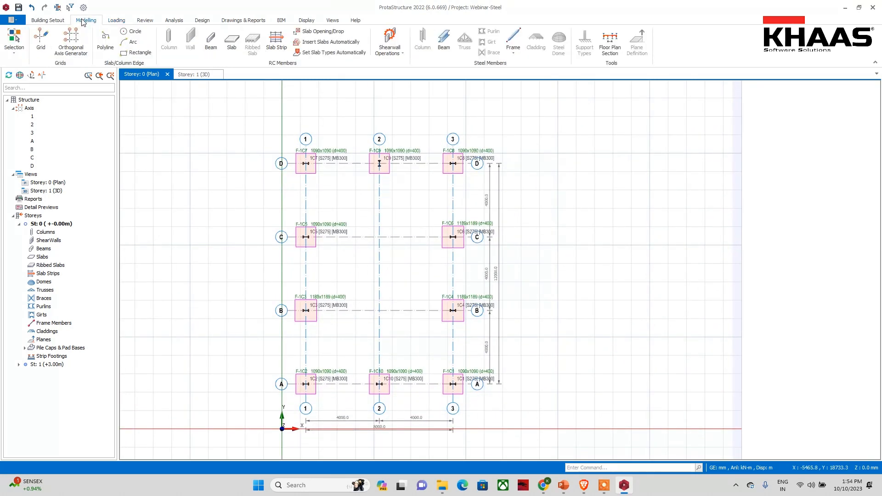
click(52, 225)
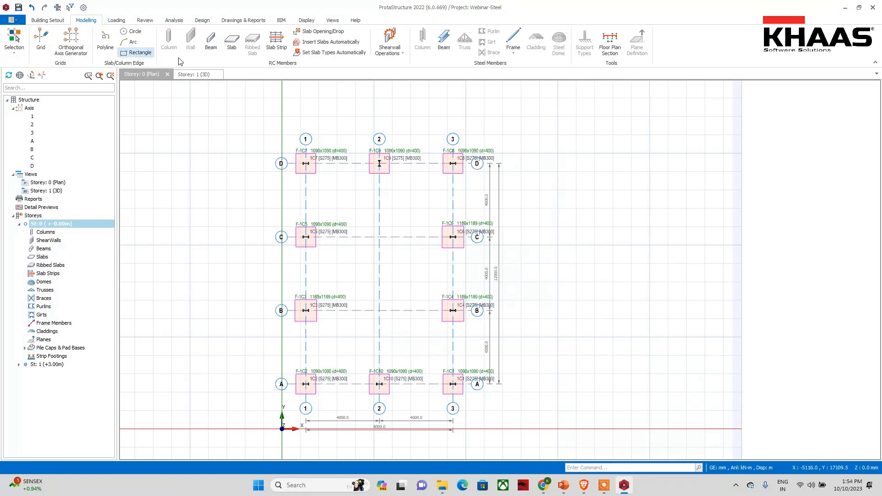
click(195, 75)
click(584, 42)
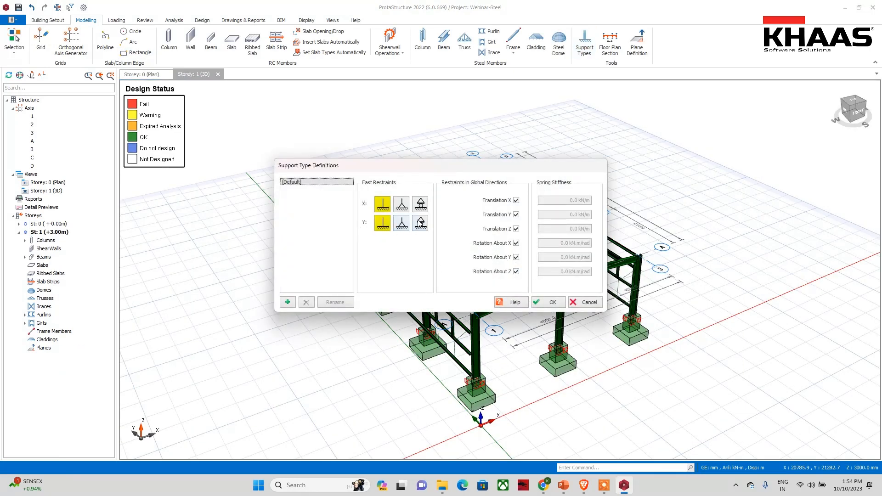
click(573, 302)
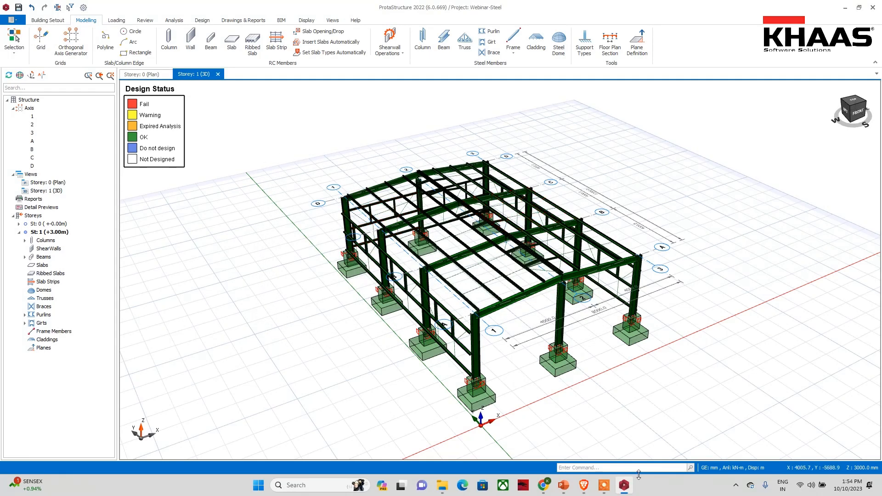
Switch to the Google Meet call and read the latest in-call messages
click(584, 485)
mouse_move(544, 486)
click(520, 459)
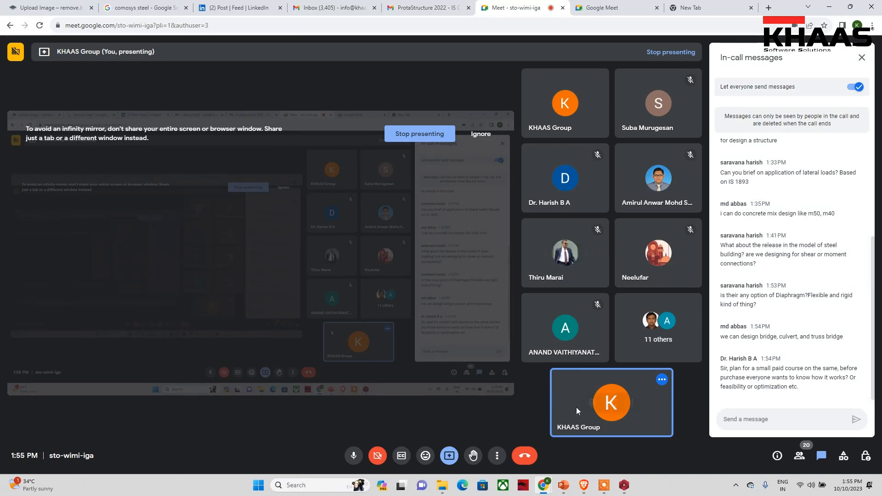
Stop presenting the screen in the meeting and look back through the in-call messages
mouse_move(632, 486)
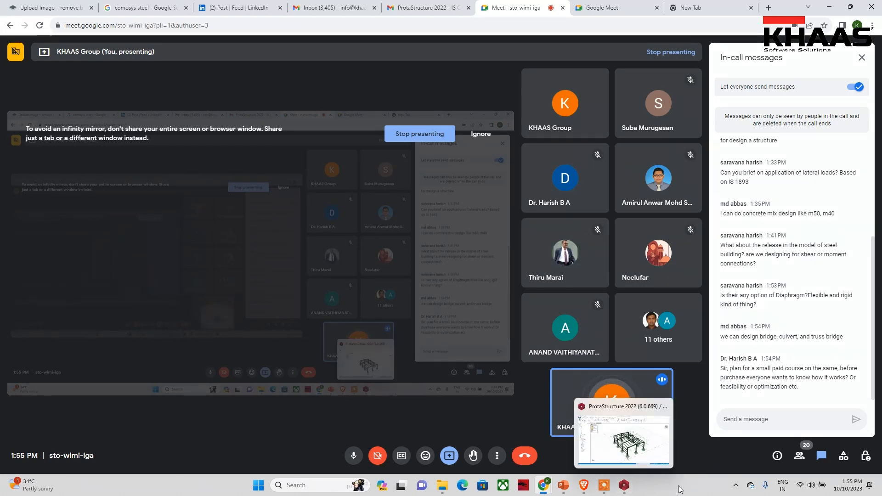
click(450, 457)
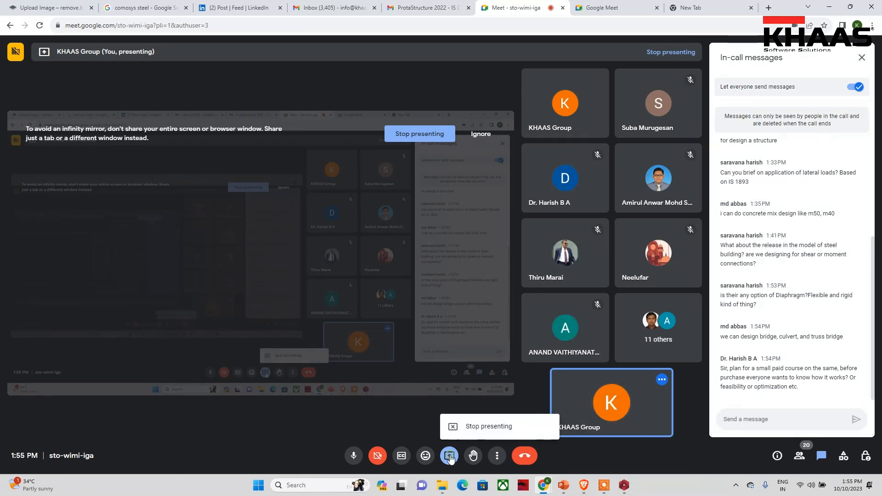
click(495, 429)
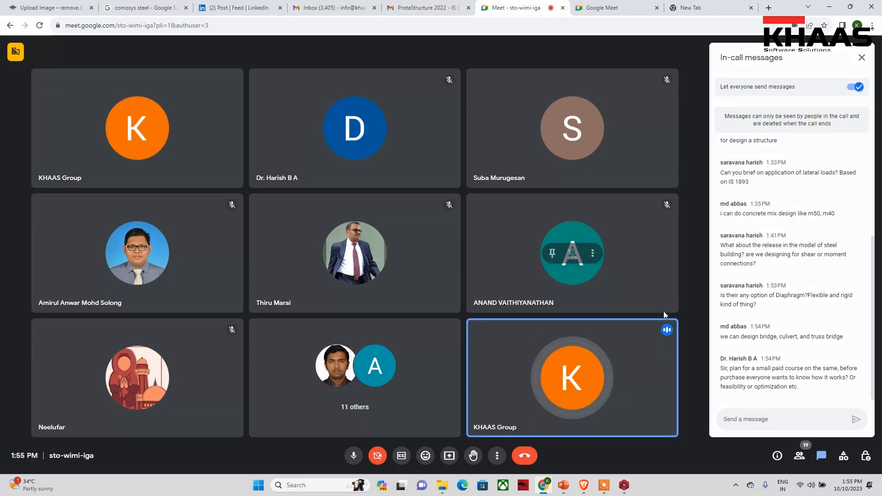
scroll(760, 248, up, 3)
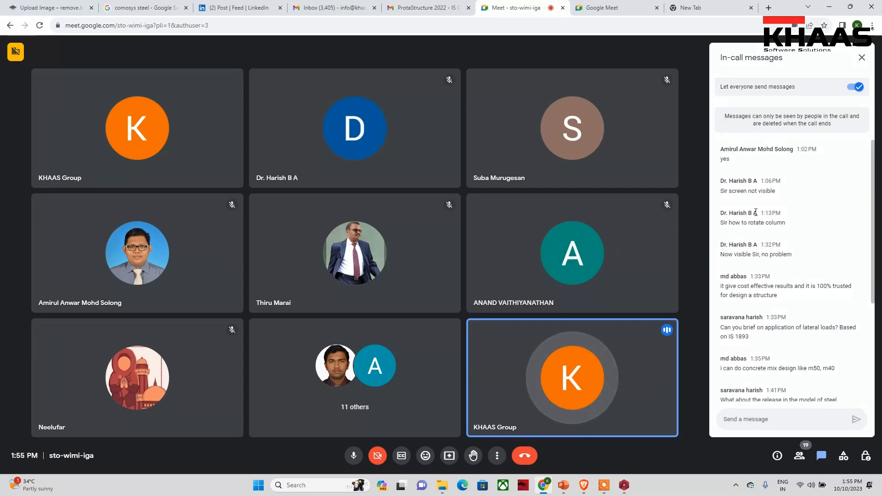
scroll(752, 187, down, 3)
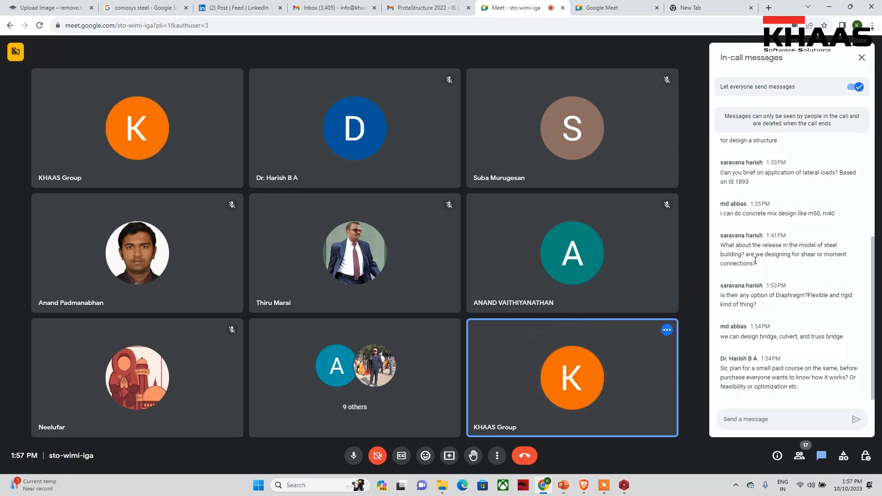
Check the meeting's host controls, close them and look through the list of people in the call
click(865, 456)
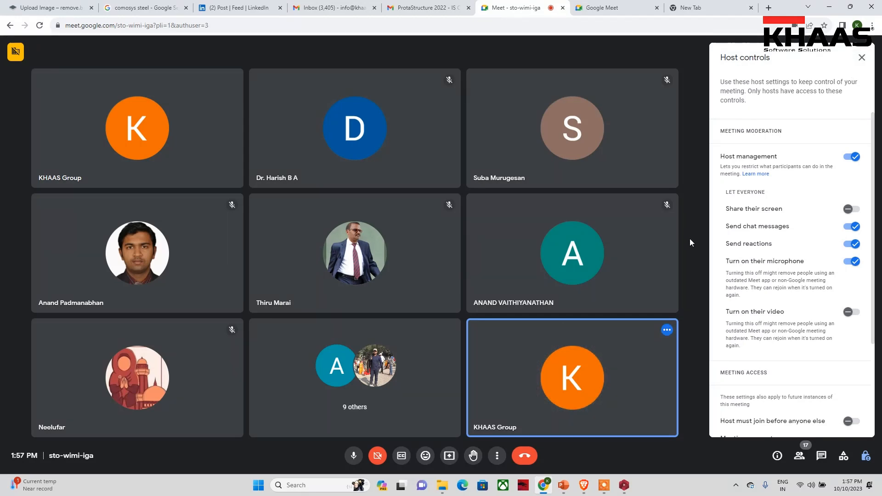
click(862, 57)
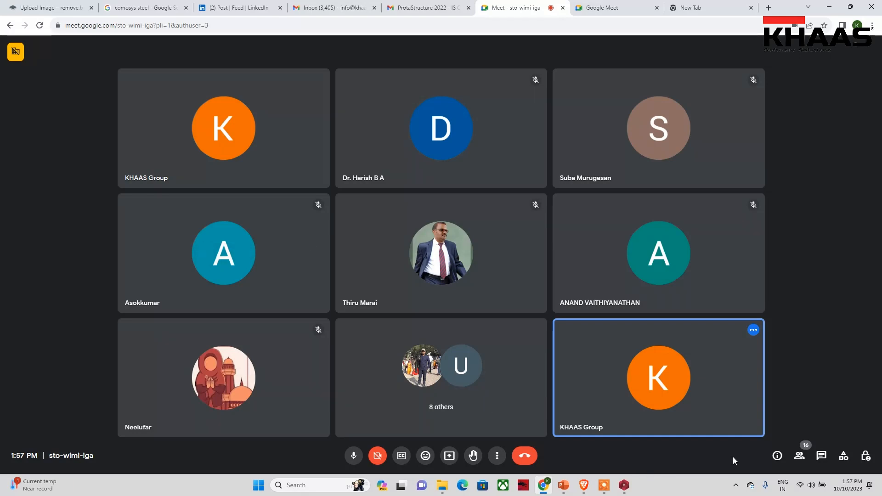
click(800, 455)
scroll(793, 197, down, 5)
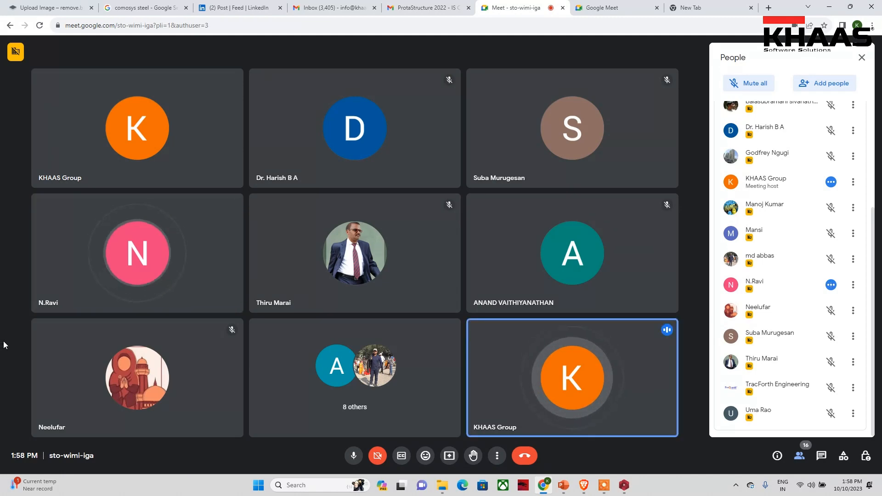
key(super+Right)
key(super+Right)
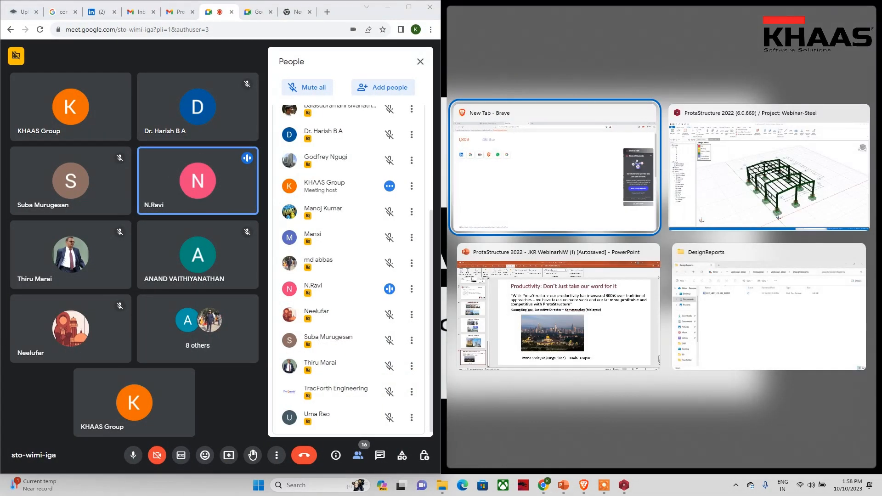
click(403, 7)
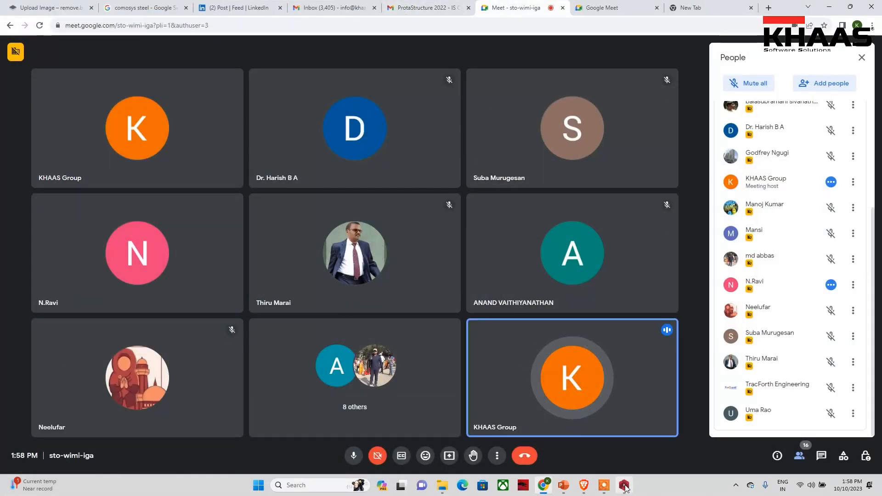
Look briefly at the ProtaStructure model, return to the Google Meet call and present the entire screen
mouse_move(624, 486)
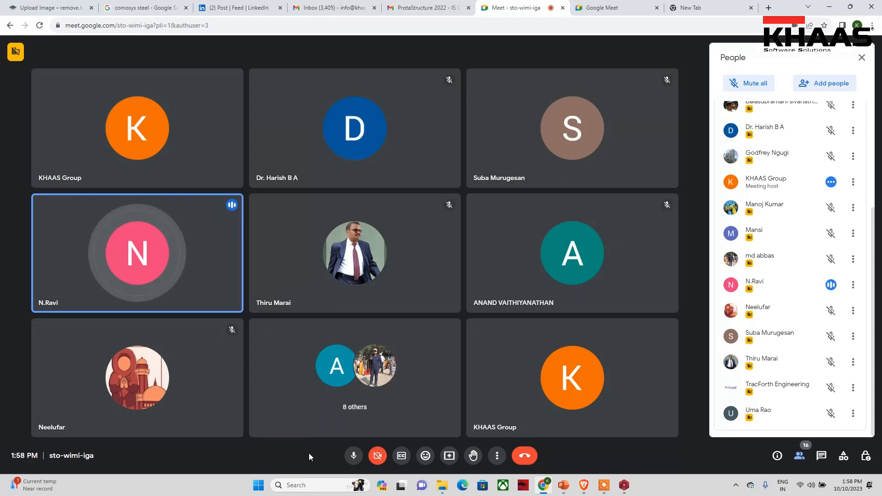
click(624, 485)
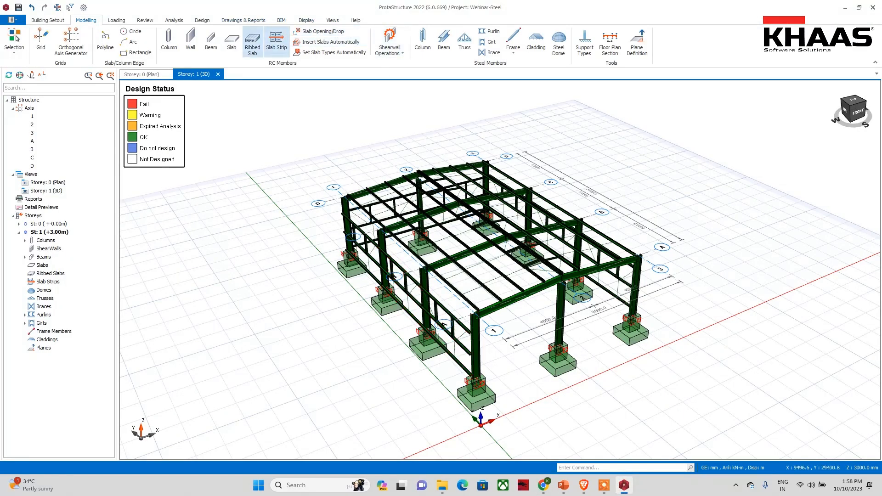
click(543, 485)
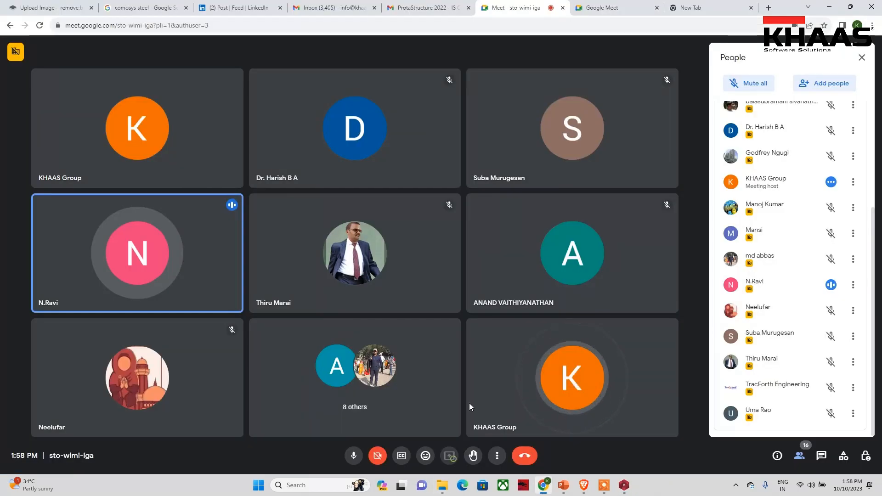
click(450, 455)
click(527, 75)
click(377, 138)
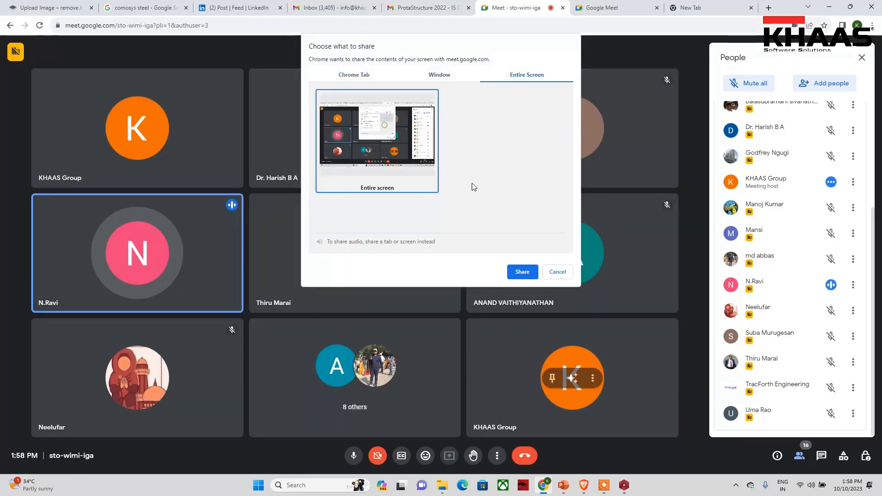
click(522, 272)
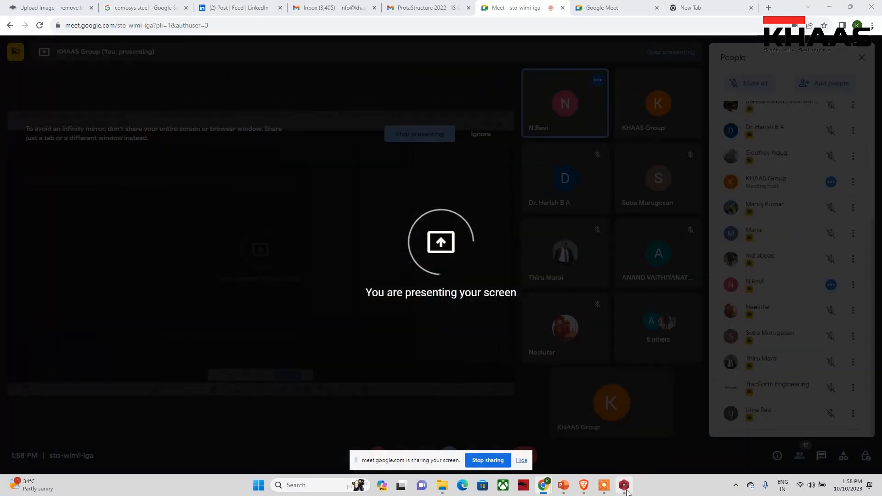
Switch to ProtaStructure and open the Webinar-Steel model in ProtaSteel
click(623, 485)
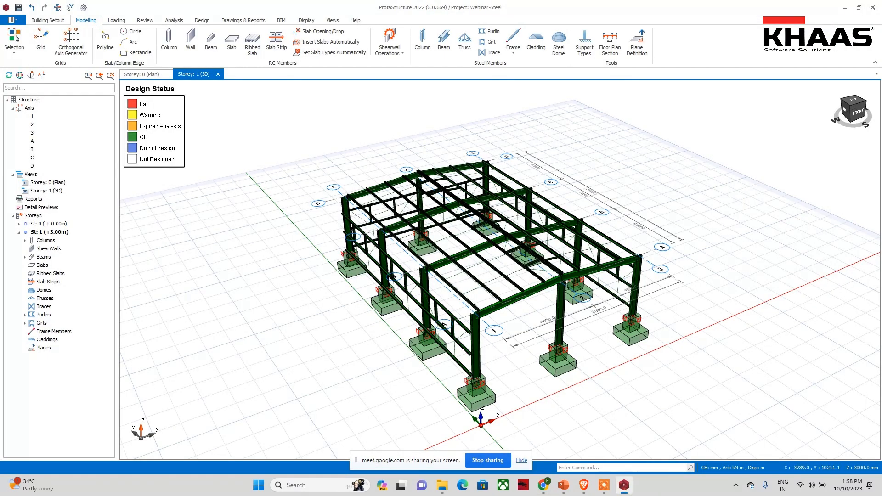
click(253, 20)
click(306, 34)
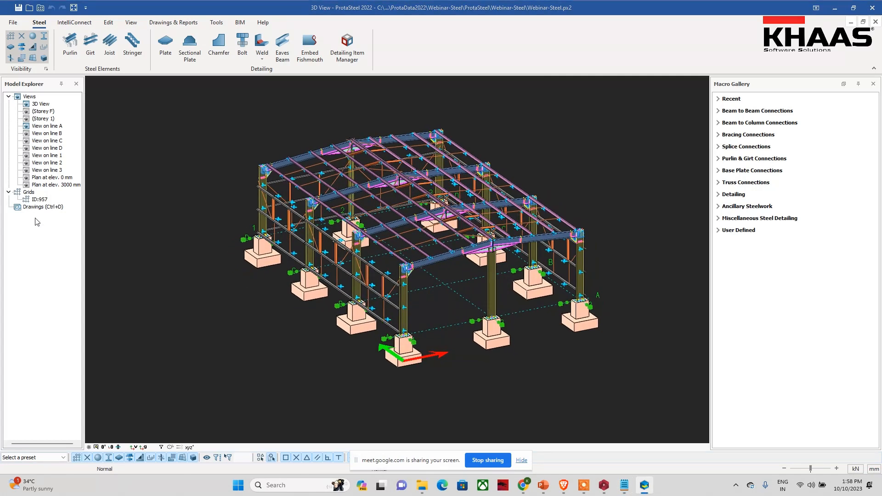
In the drawing module's Drawings Manager, open drawings 835-156-CE-003, 835-156-CE-002 and 835-156-CE-001
key(ctrl+d)
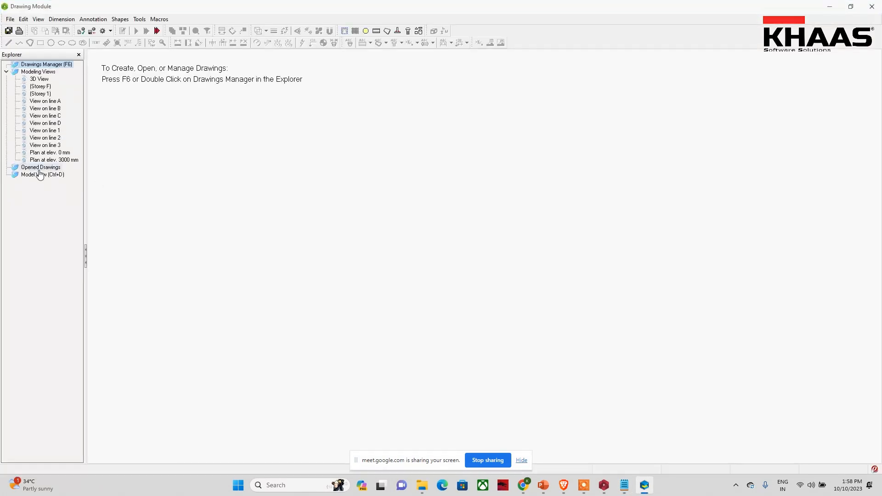
click(39, 169)
click(44, 175)
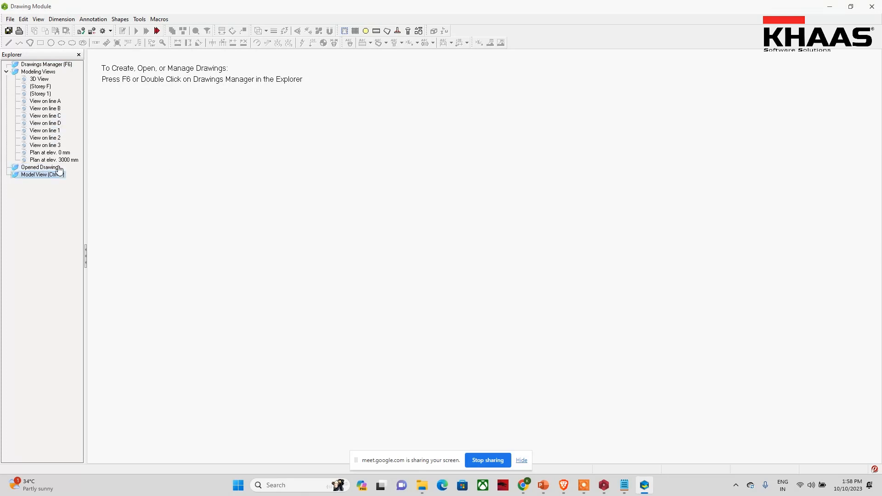
double_click(46, 67)
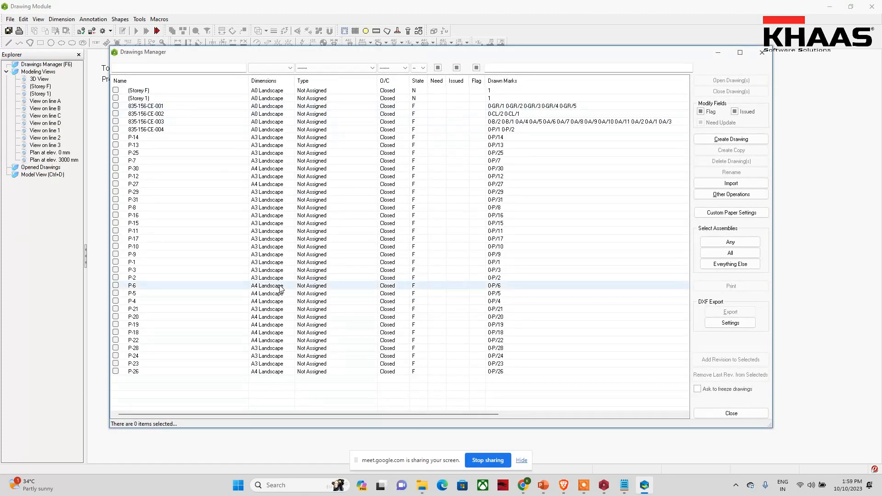
double_click(157, 124)
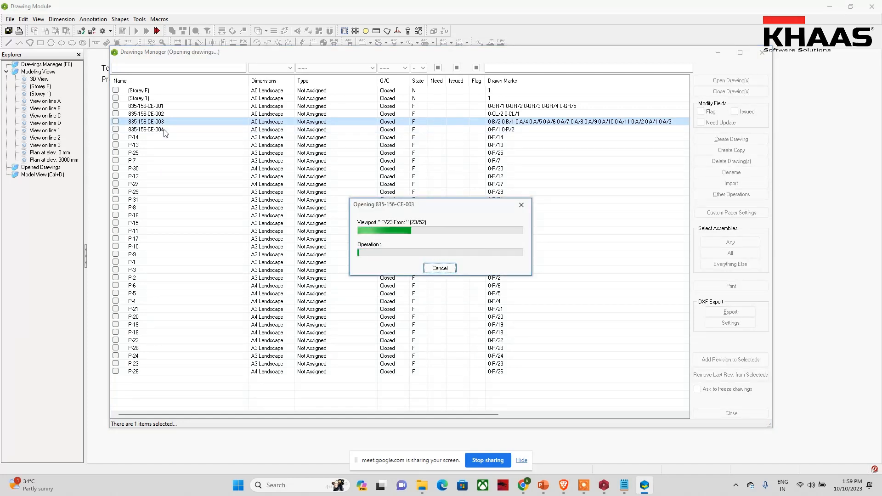
double_click(509, 113)
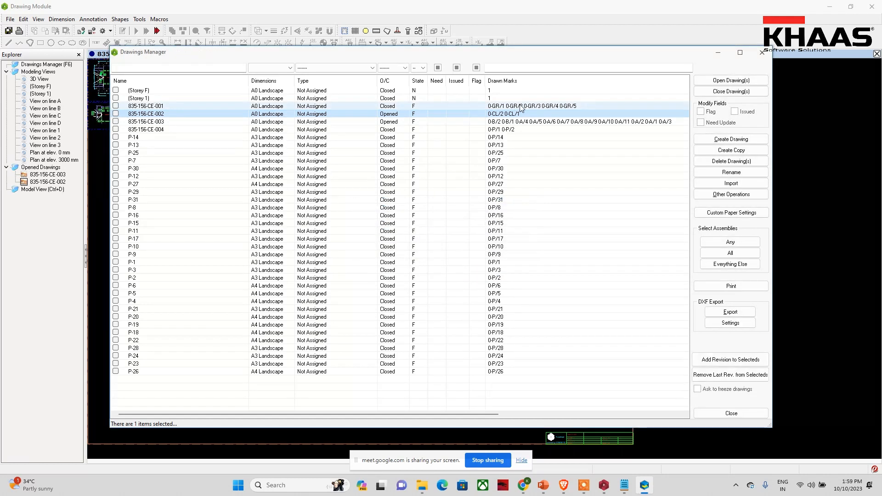
click(520, 105)
double_click(522, 106)
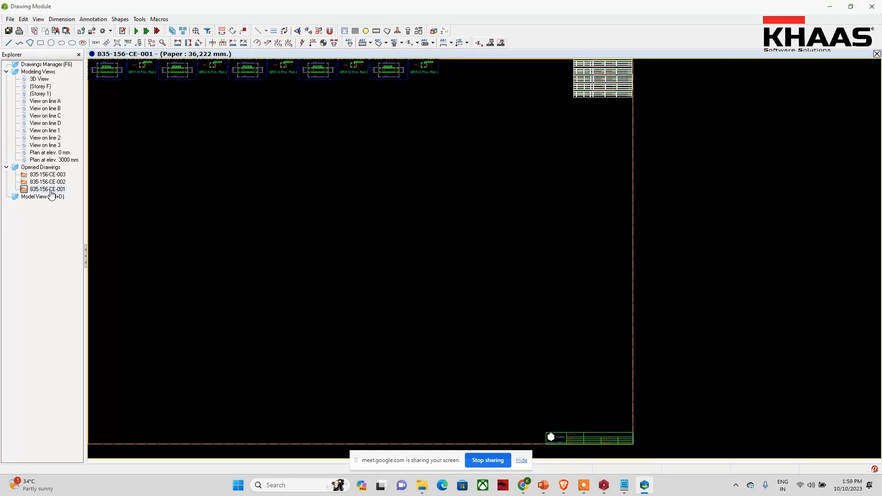
Bring up drawing 835-156-CE-002 and examine the dimensions, welds and part marks of the CL/2 column assembly
double_click(47, 182)
middle_drag(290, 185, 375, 297)
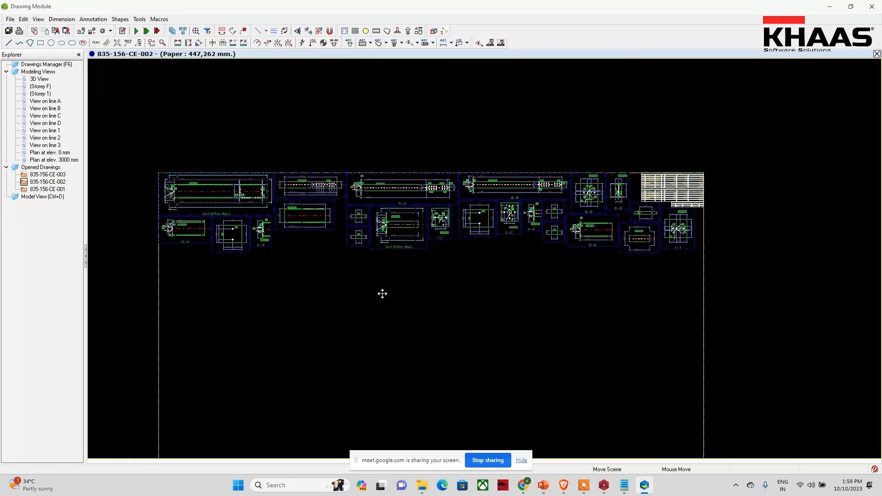
scroll(231, 218, up, 5)
middle_drag(234, 220, 341, 252)
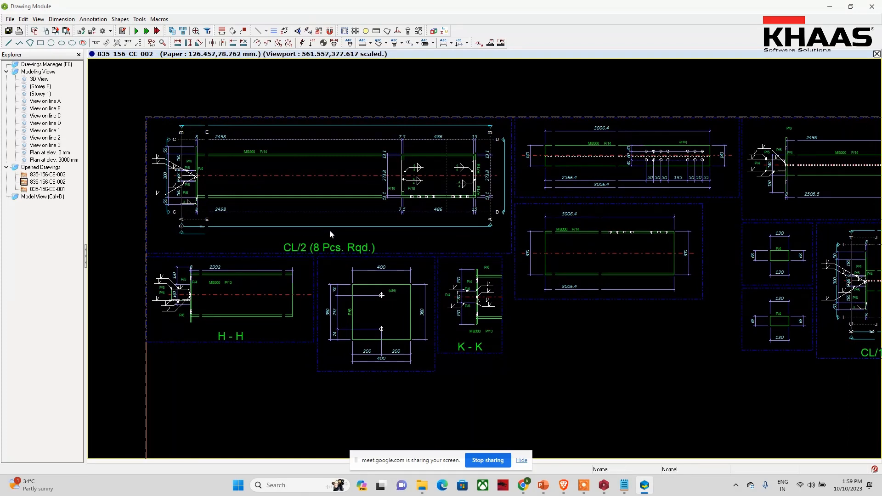
scroll(266, 245, up, 3)
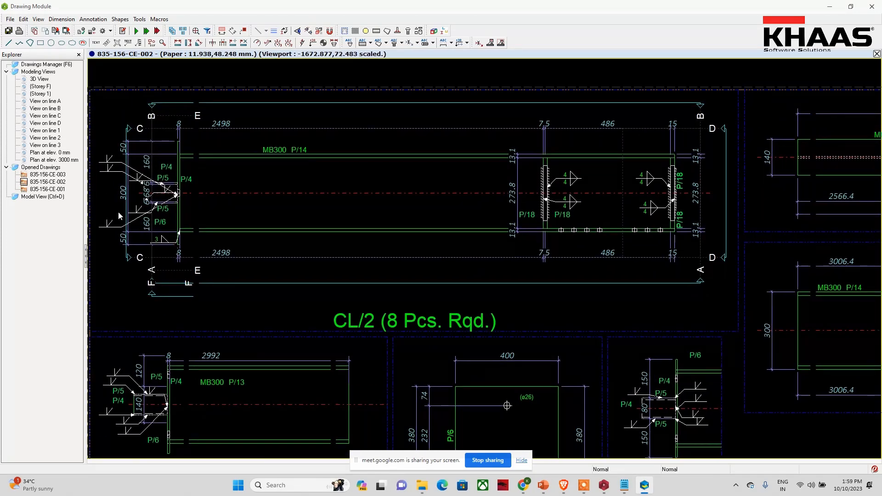
scroll(117, 212, up, 2)
scroll(140, 232, down, 4)
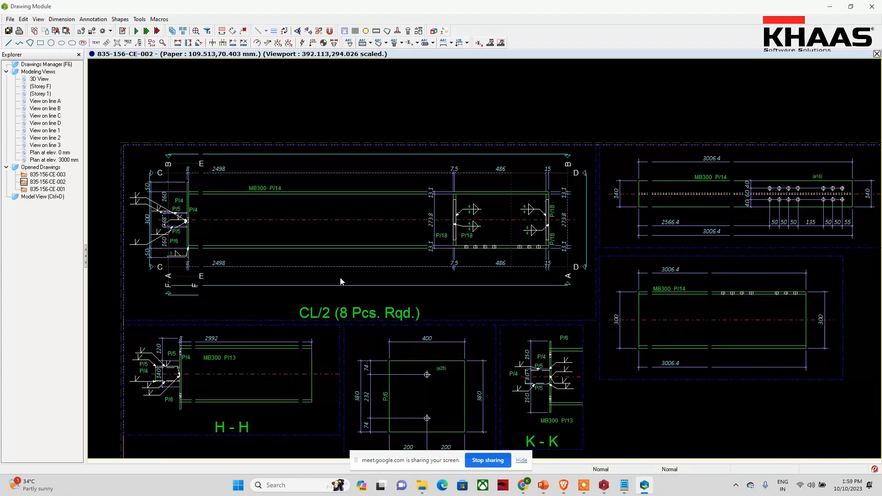
middle_drag(530, 317, 536, 312)
mouse_move(518, 253)
middle_down()
mouse_move(524, 294)
mouse_move(502, 274)
mouse_move(478, 216)
mouse_move(406, 242)
middle_up()
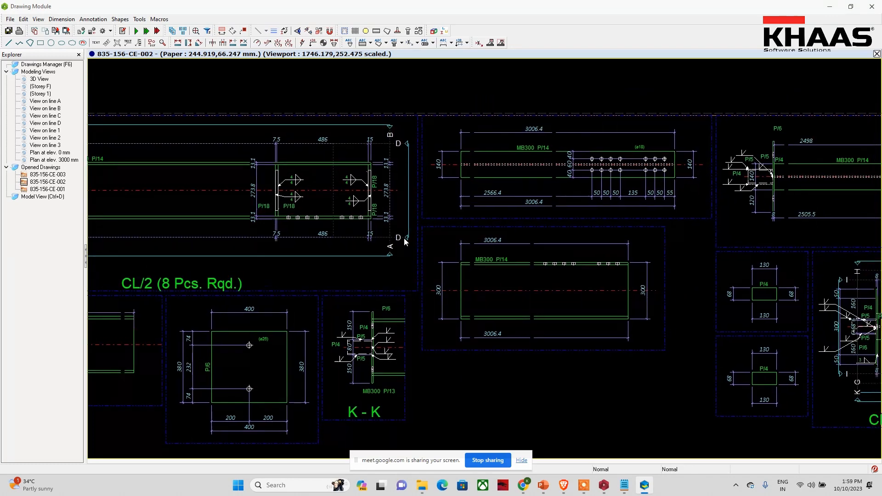
Examine the MB300 hole layouts, section A-A, the remaining sections and the material lists on drawing 835-156-CE-002
scroll(484, 183, up, 2)
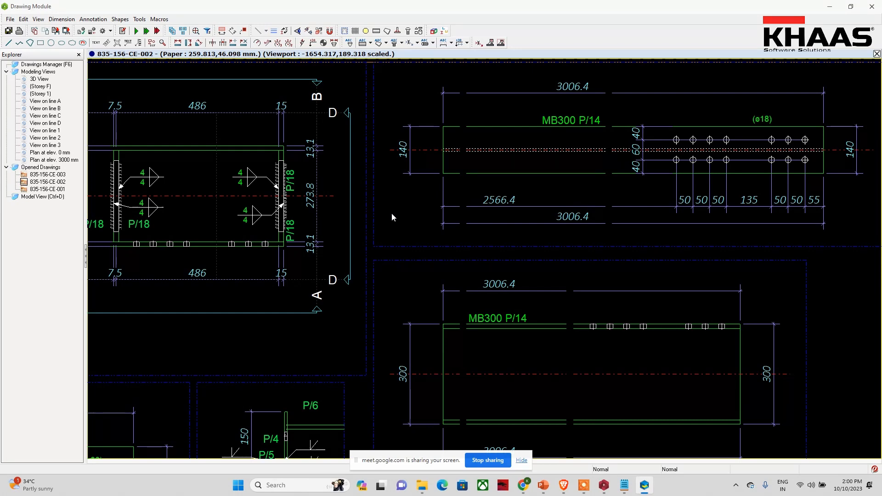
scroll(391, 213, down, 3)
scroll(492, 238, up, 3)
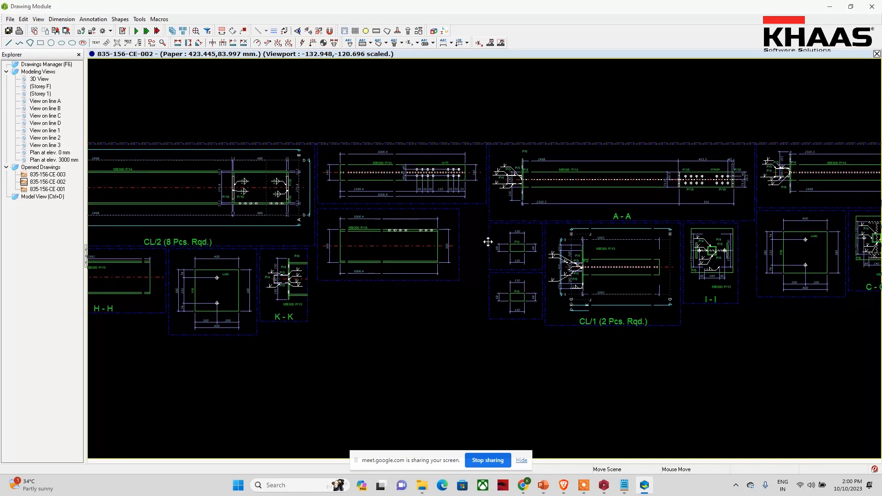
scroll(674, 199, up, 2)
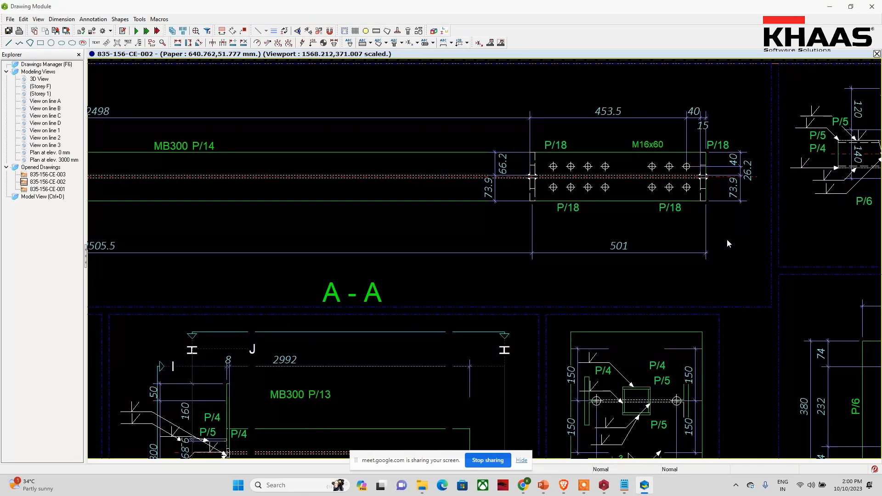
mouse_move(721, 244)
middle_down()
mouse_move(578, 249)
mouse_move(633, 255)
mouse_move(562, 180)
mouse_move(487, 346)
mouse_move(635, 246)
middle_up()
scroll(635, 246, down, 2)
middle_drag(680, 294, 461, 290)
mouse_move(606, 316)
middle_down()
mouse_move(545, 315)
mouse_move(495, 346)
middle_up()
mouse_move(637, 357)
middle_down()
mouse_move(528, 318)
mouse_move(437, 335)
middle_up()
double_click(41, 182)
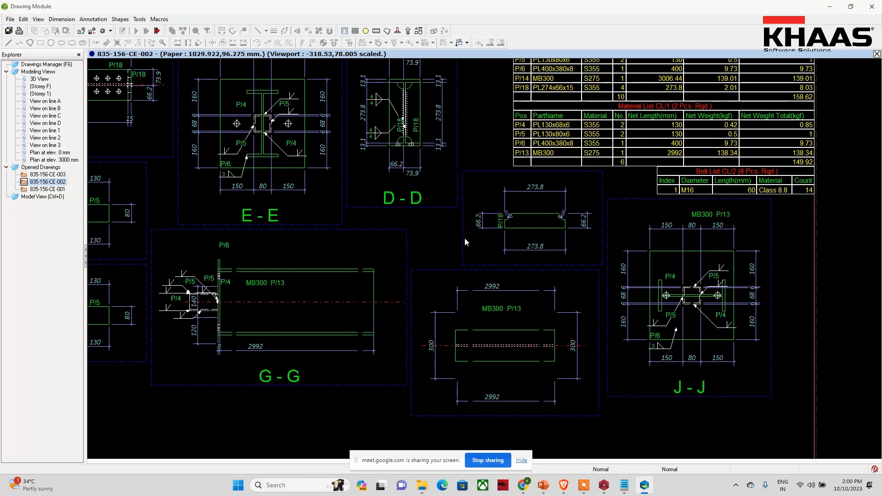
Return to the 3D model, select the rafter between grids 1 and 2 on line A and examine its eaves connection
click(41, 67)
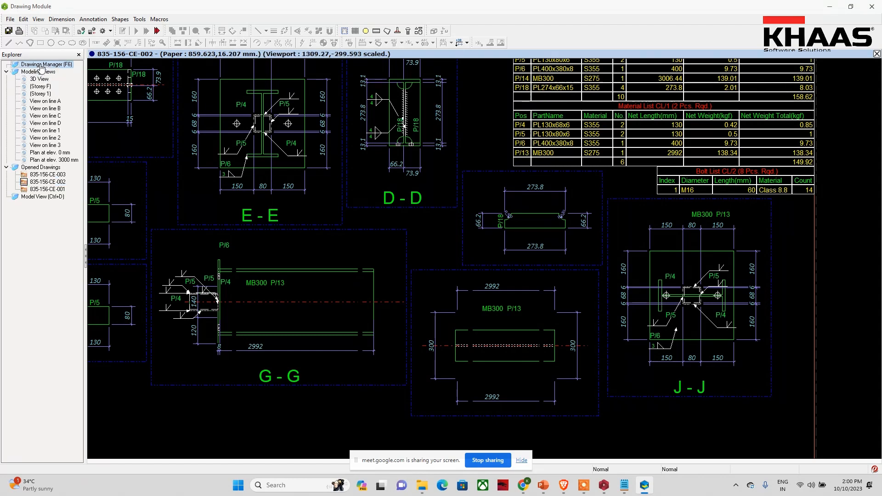
double_click(50, 197)
scroll(343, 239, up, 5)
click(395, 197)
scroll(388, 241, down, 1)
scroll(393, 250, up, 6)
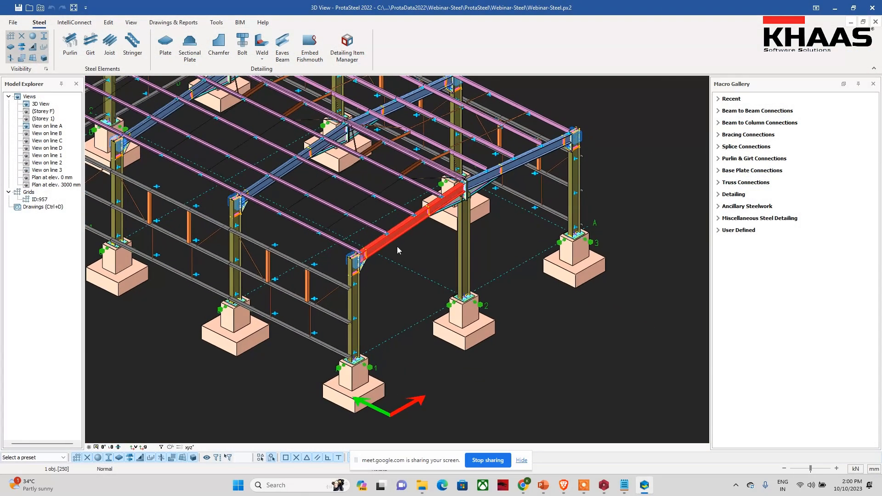
scroll(433, 252, down, 2)
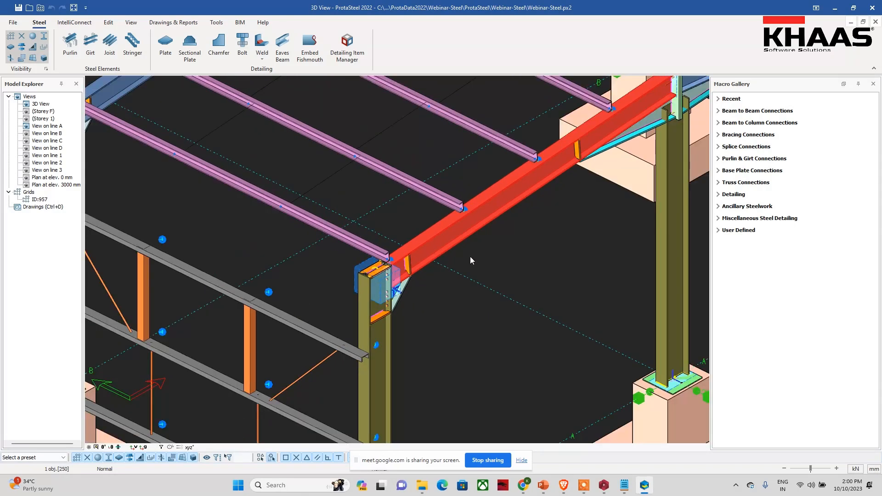
middle_drag(480, 258, 445, 261)
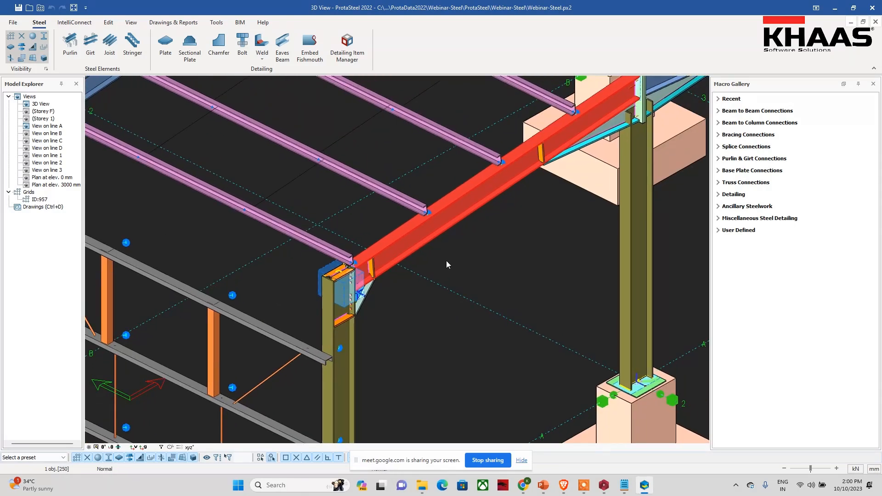
scroll(401, 279, down, 3)
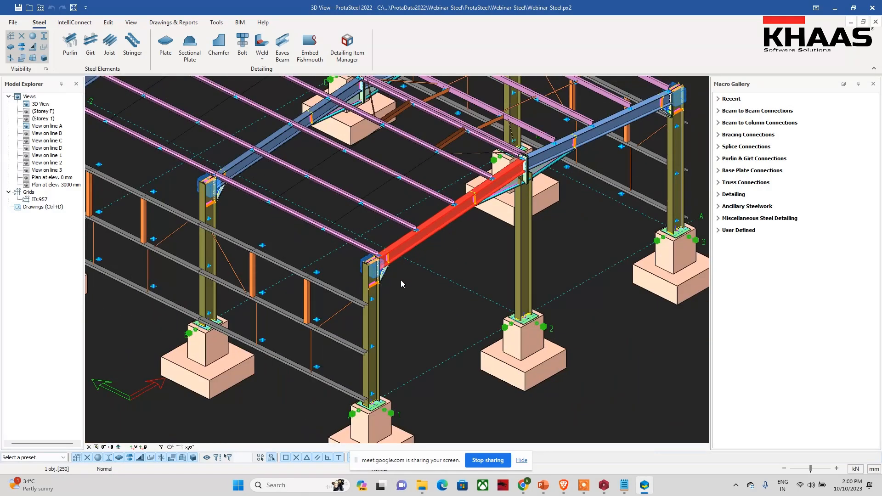
scroll(393, 242, up, 3)
scroll(393, 277, down, 1)
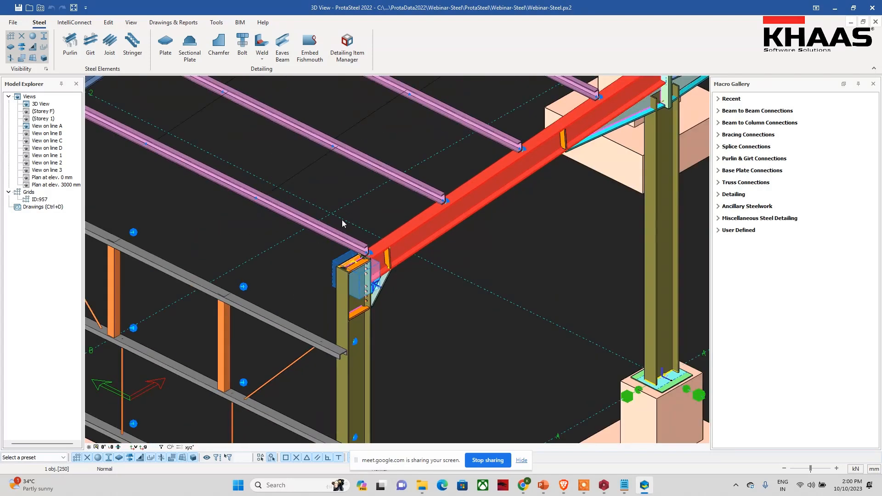
Show the IntelliConnect tools, clear the rafter selection and examine the frame's column and beam connections
click(75, 22)
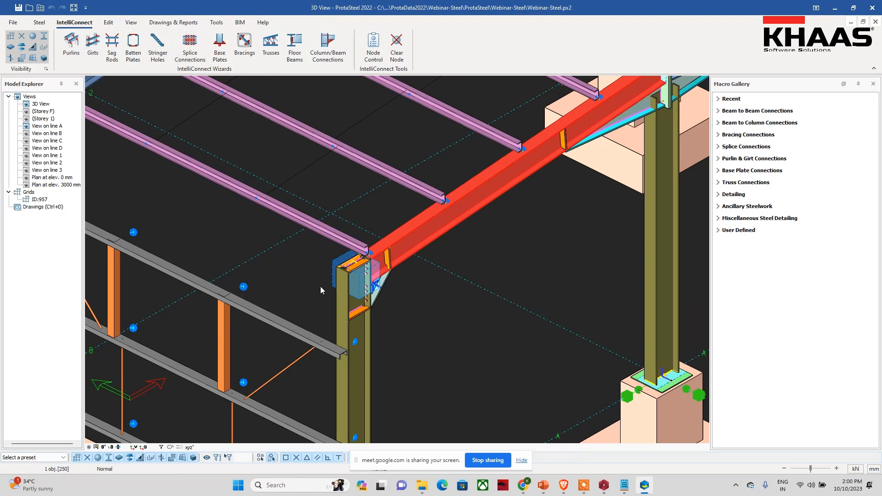
scroll(412, 308, down, 5)
scroll(412, 309, up, 4)
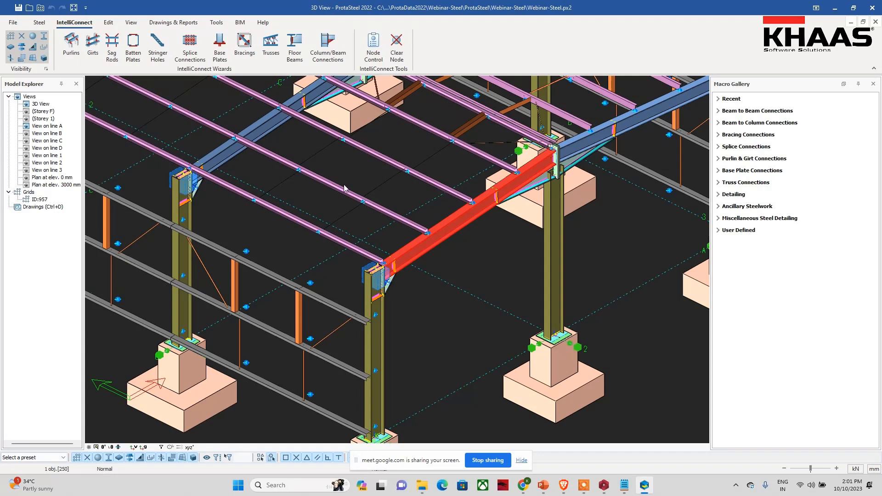
scroll(414, 280, down, 5)
scroll(340, 266, up, 5)
click(408, 306)
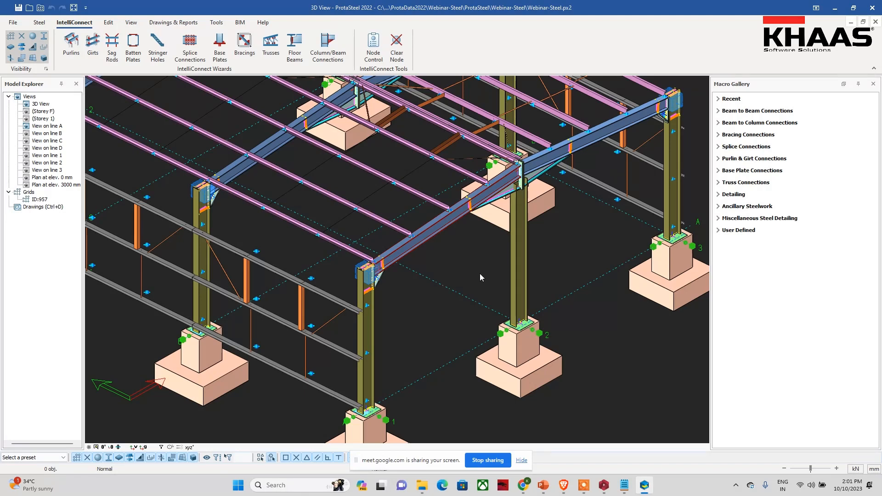
scroll(489, 323, up, 2)
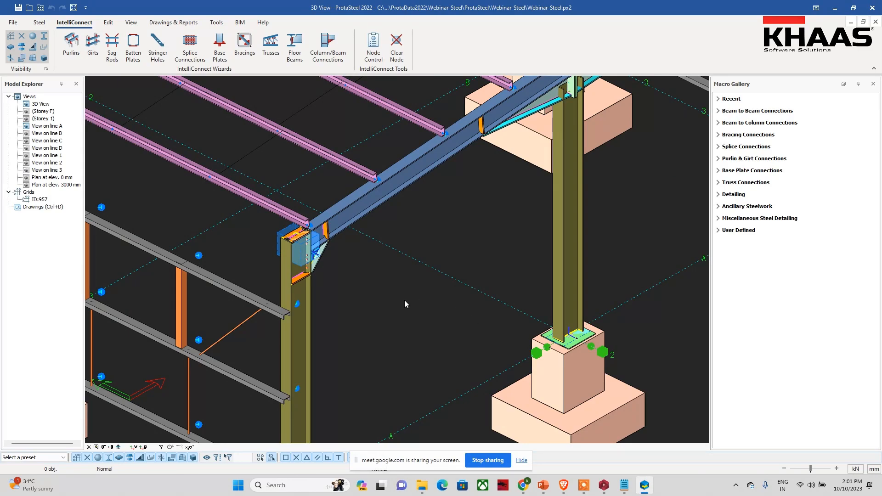
scroll(404, 304, down, 4)
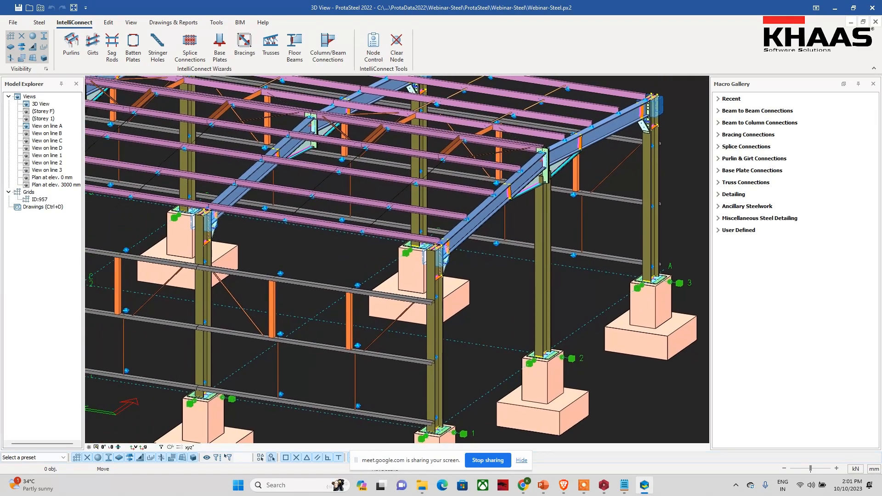
Examine the steel frame's girts, rafters and footings around the end frame on line A, and try to close ProtaSteel
middle_drag(455, 306, 524, 388)
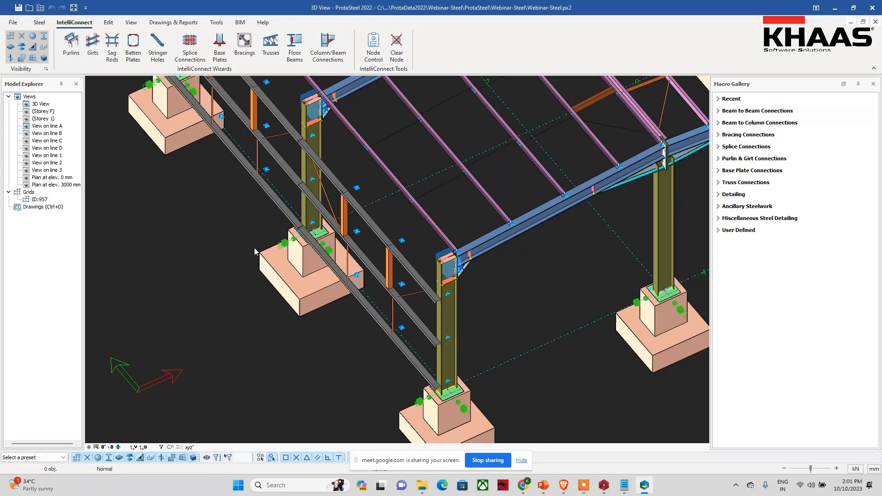
scroll(198, 151, down, 3)
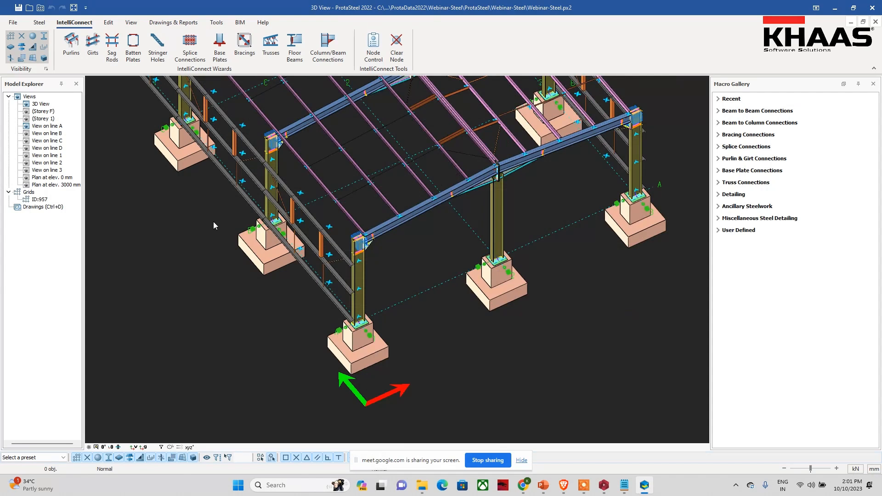
middle_drag(229, 250, 254, 301)
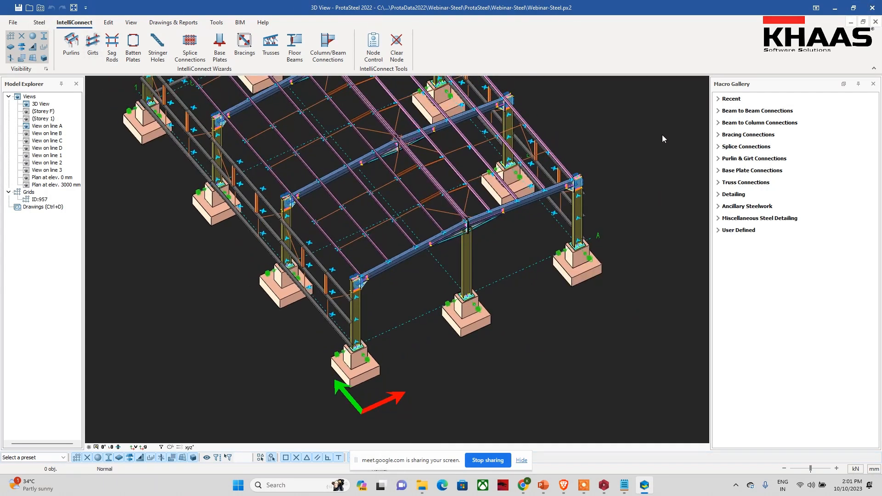
click(872, 8)
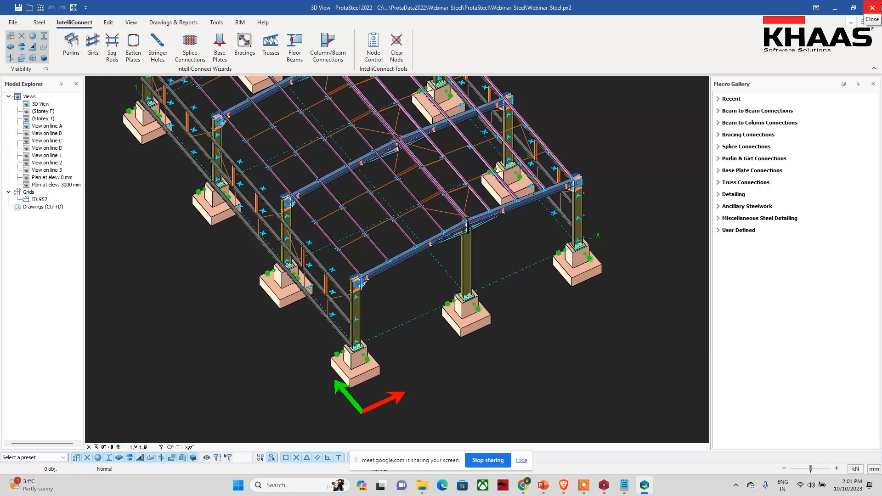
click(466, 270)
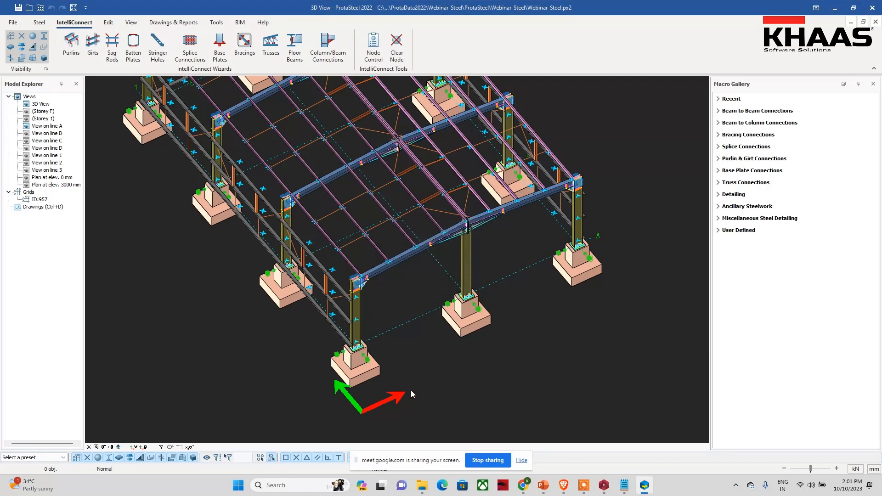
middle_drag(506, 330, 516, 343)
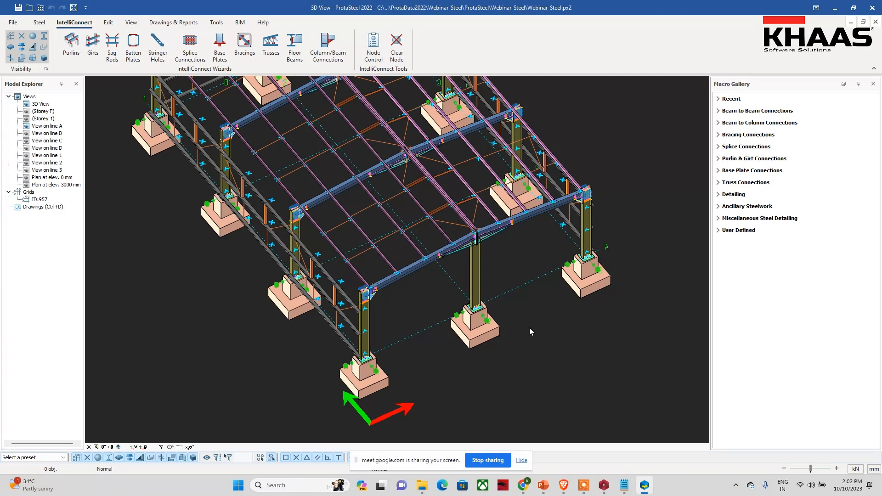
Switch to the Google Meet window in the browser, hide the screen-sharing notice and return to the ProtaSteel model
click(566, 492)
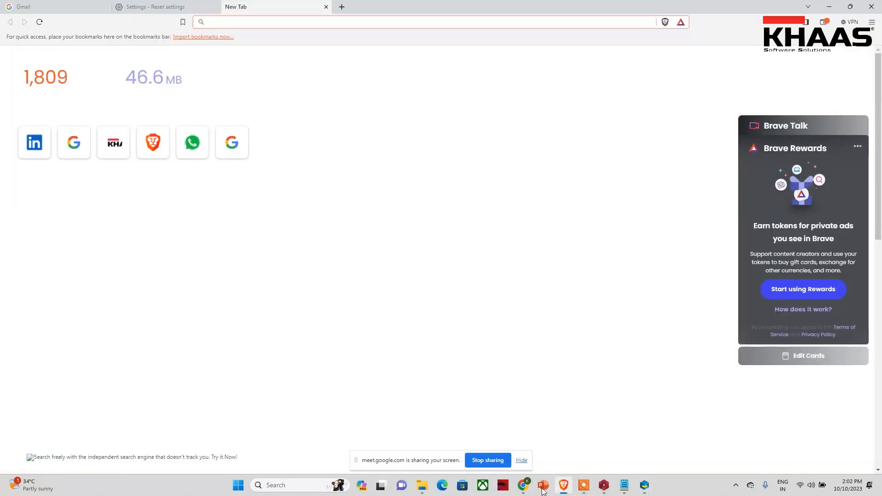
mouse_move(523, 486)
click(491, 441)
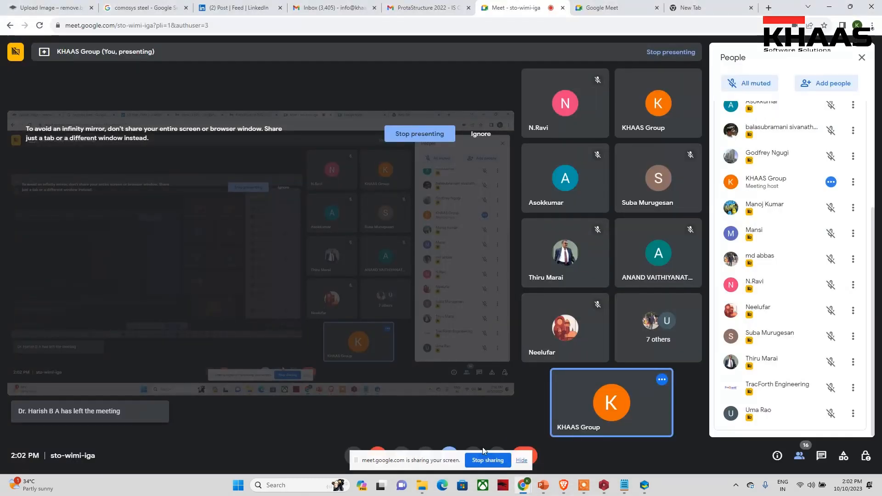
click(520, 460)
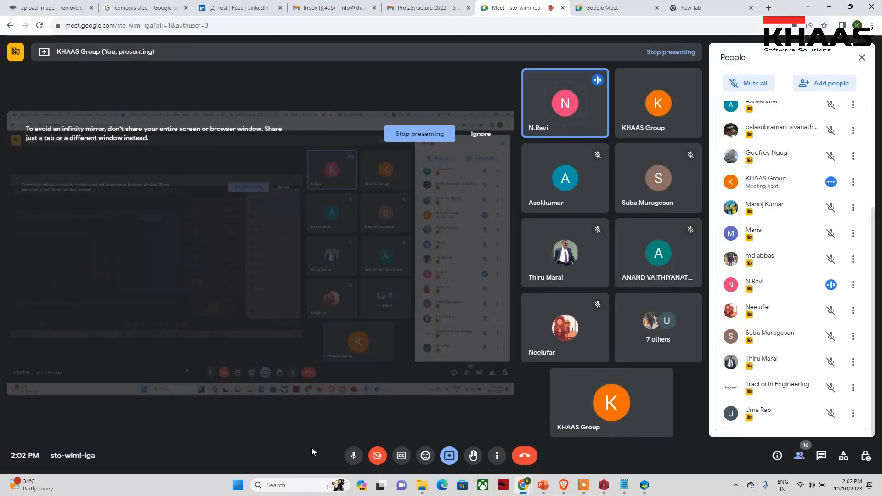
mouse_move(611, 493)
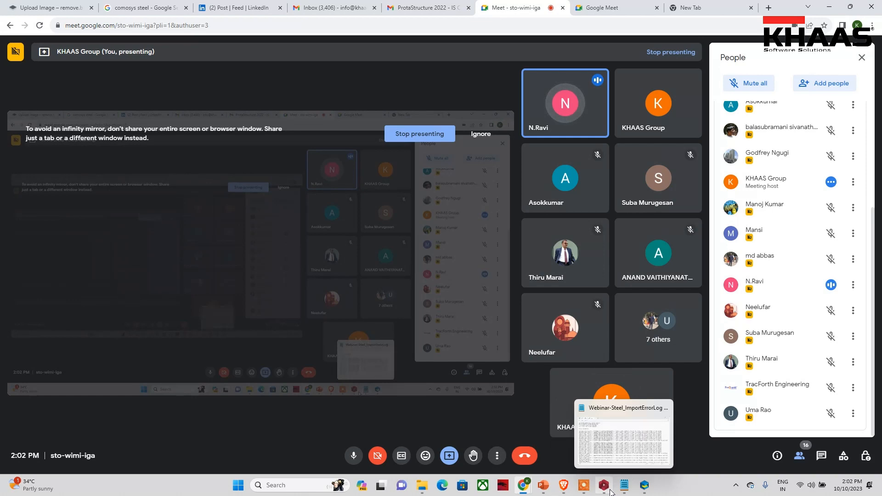
click(644, 485)
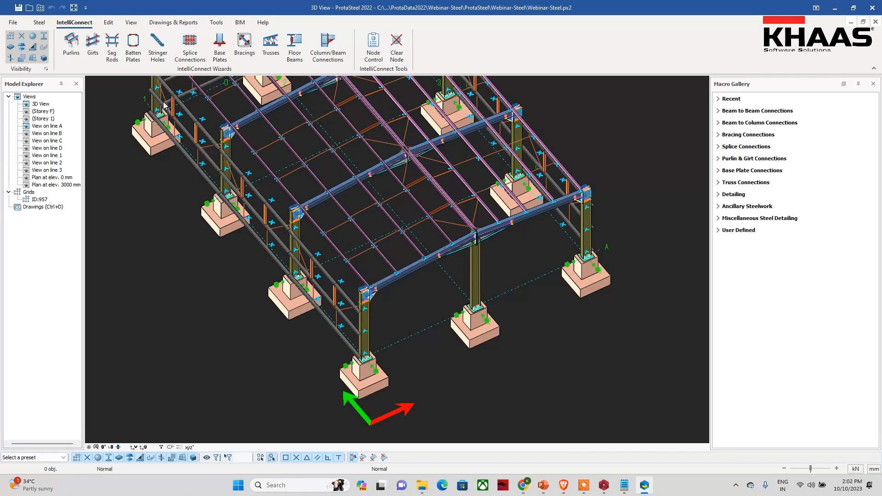
Save the Webinar-Steel project and try to exit ProtaSteel
key(ctrl+s)
scroll(345, 239, down, 5)
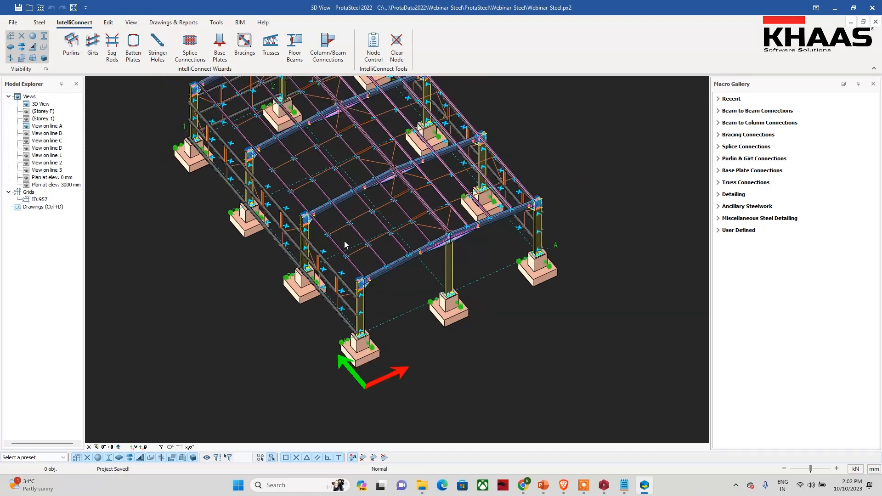
click(872, 7)
click(473, 266)
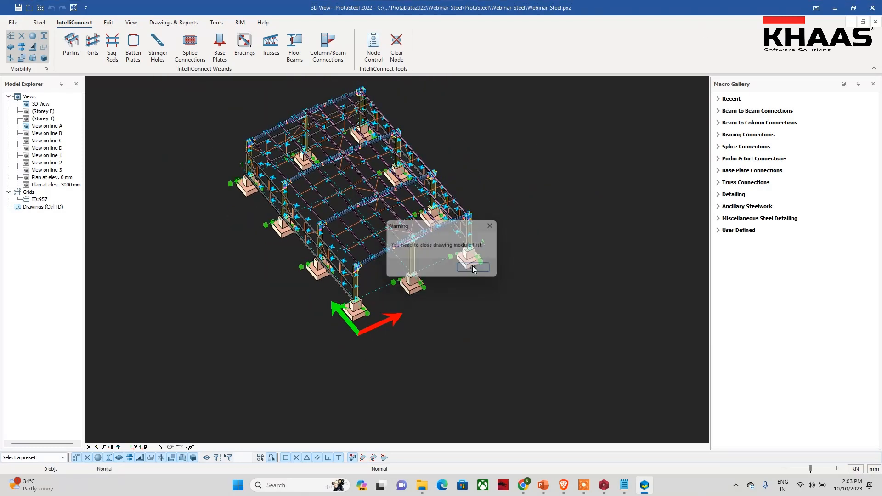
Bring up the Drawing Module, close it and exit ProtaSteel
key(ctrl+d)
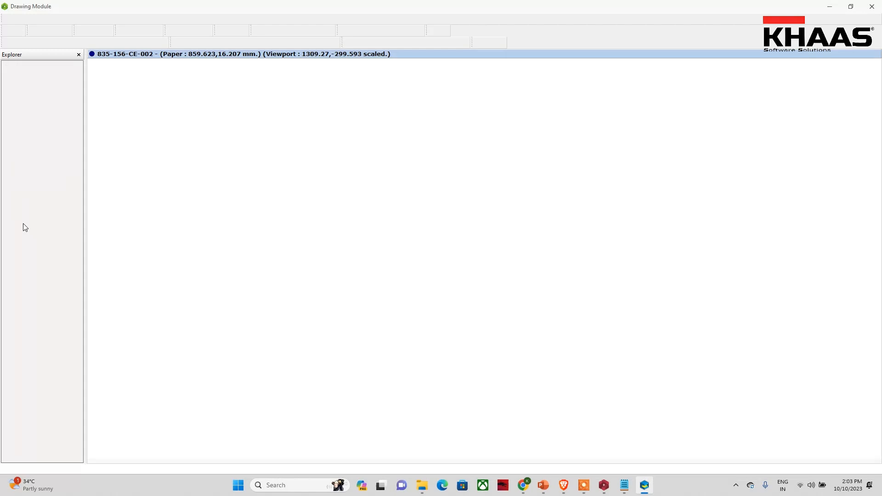
scroll(166, 142, down, 3)
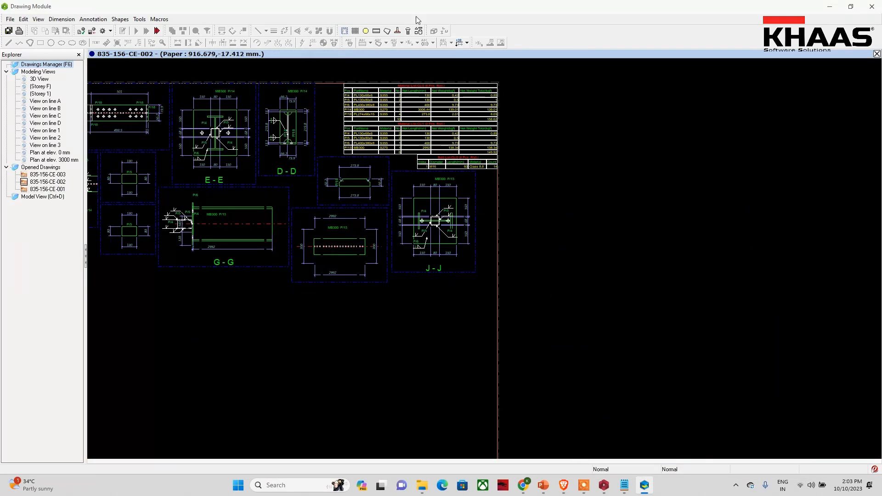
click(872, 6)
click(443, 268)
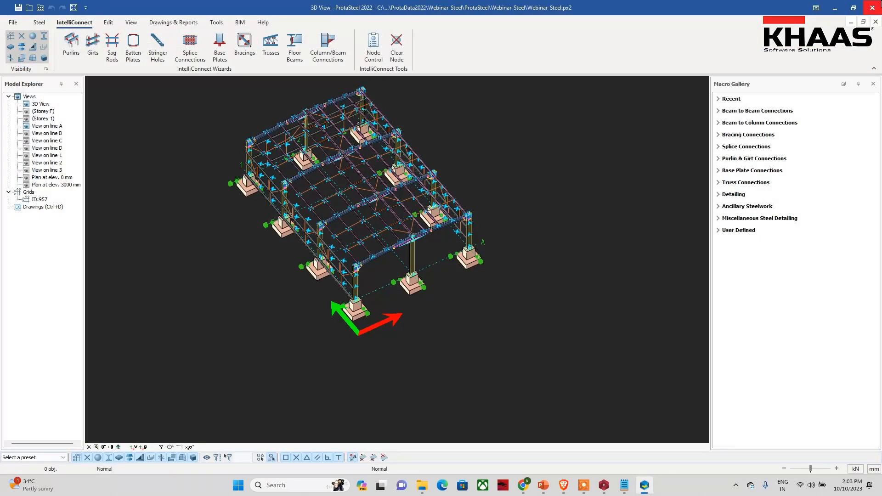
click(872, 8)
click(438, 273)
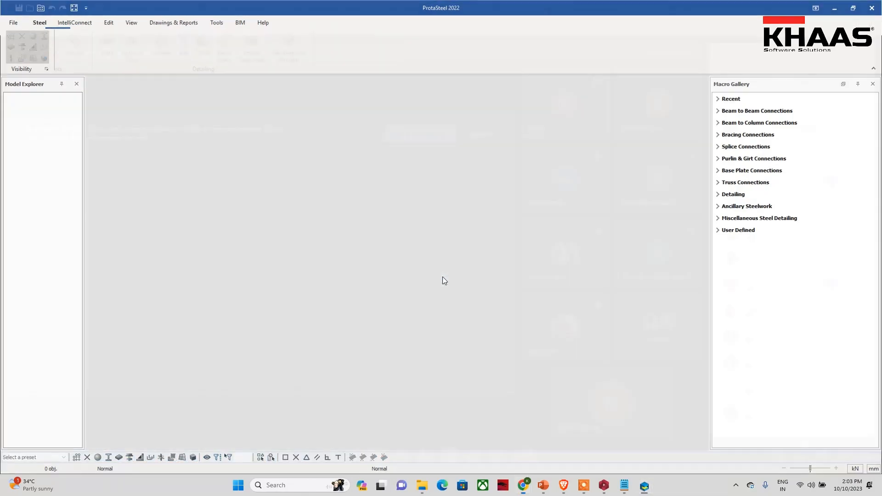
In the ProtaStructure 3D model, open the properties of purlin 1P3 and view its UPN100 section data
scroll(468, 309, up, 5)
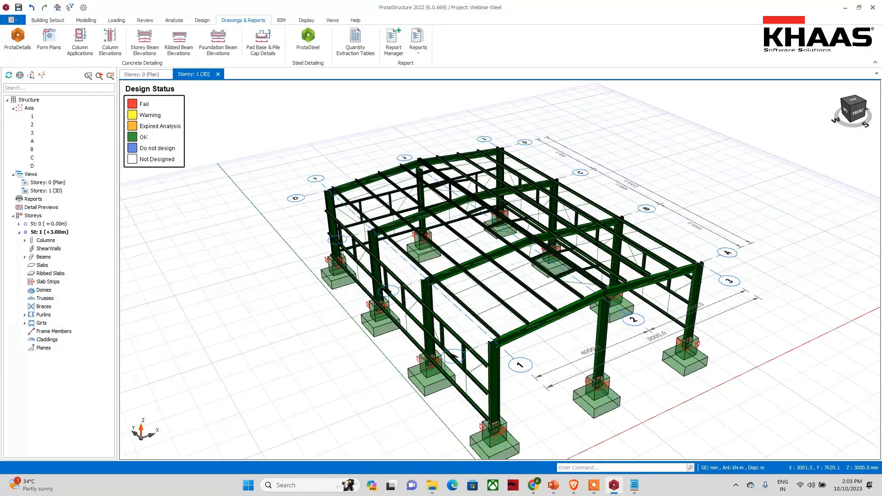
middle_drag(457, 319, 501, 329)
double_click(543, 284)
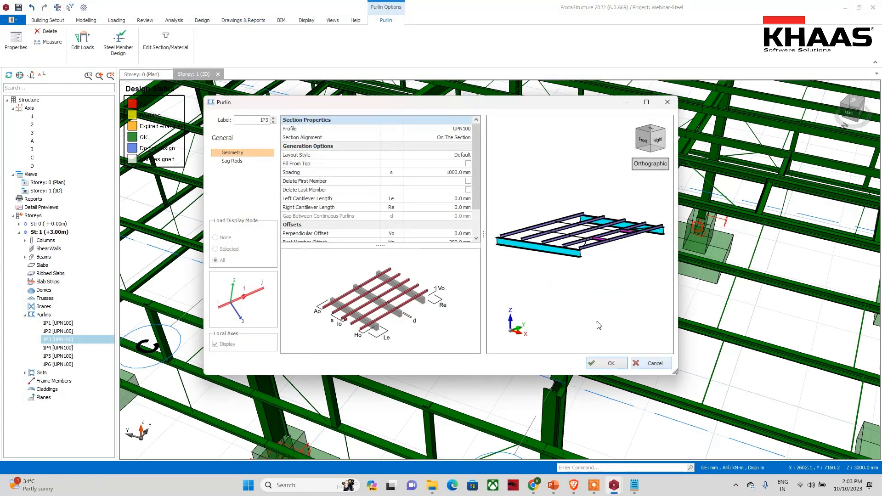
double_click(465, 129)
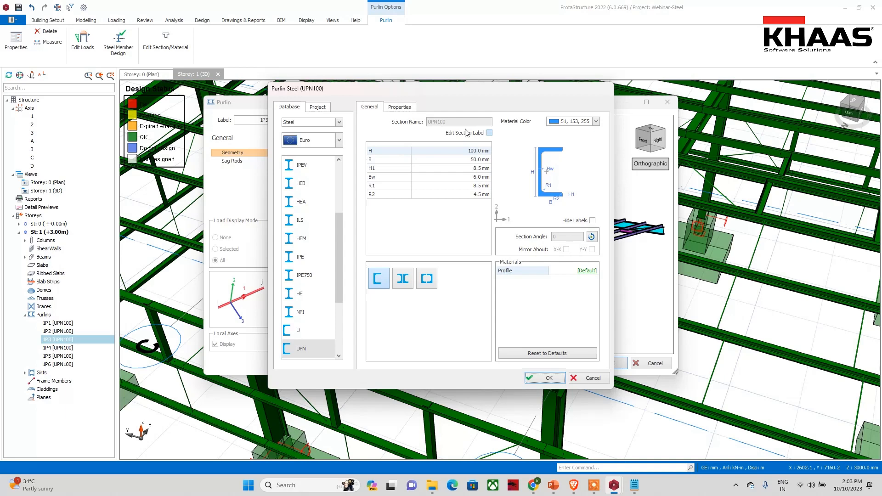
click(579, 379)
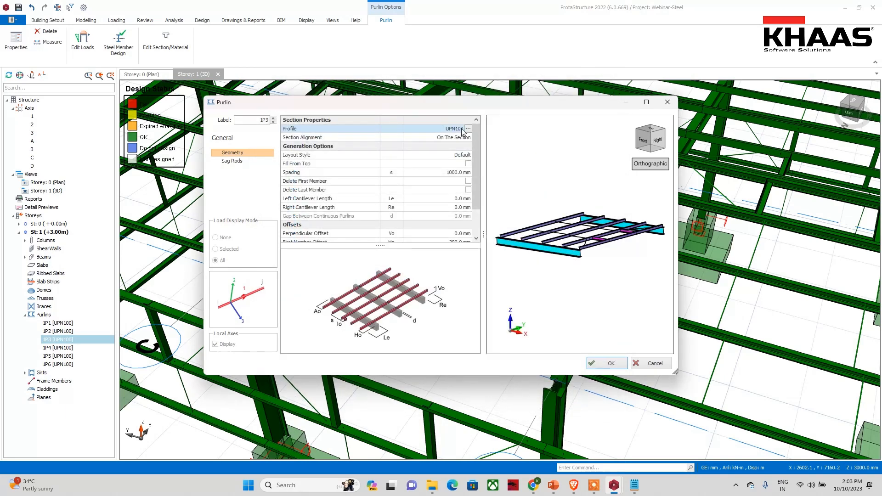
Change the profile of purlin 1P3 to the cold-formed ZWL section Z100x50x15x4, accepting that the building analysis is invalidated
click(467, 129)
click(339, 122)
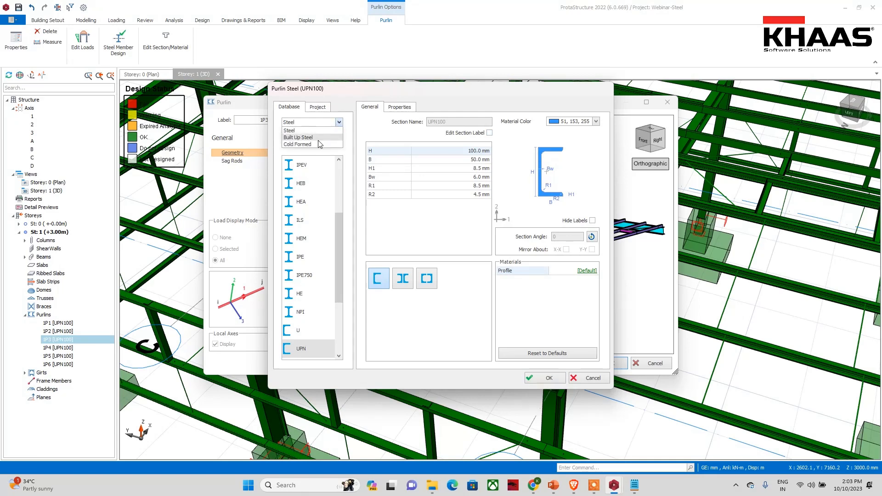
click(313, 143)
click(301, 252)
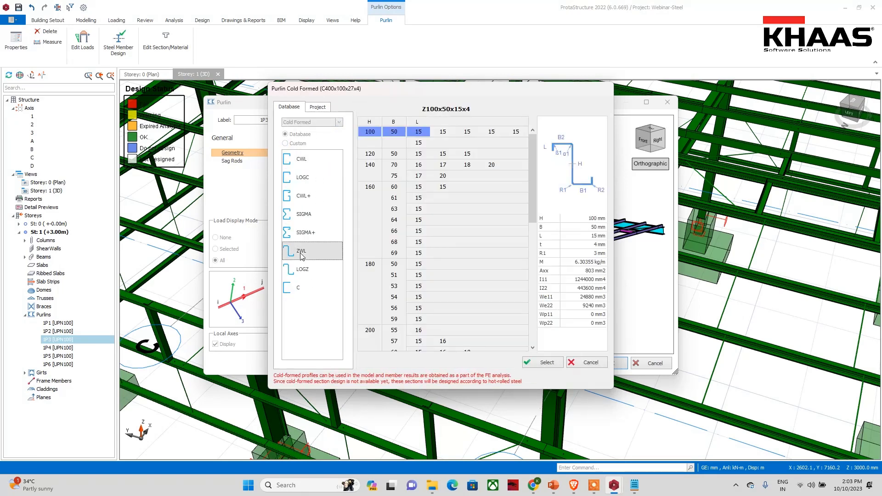
scroll(394, 177, down, 4)
scroll(390, 210, up, 4)
click(545, 363)
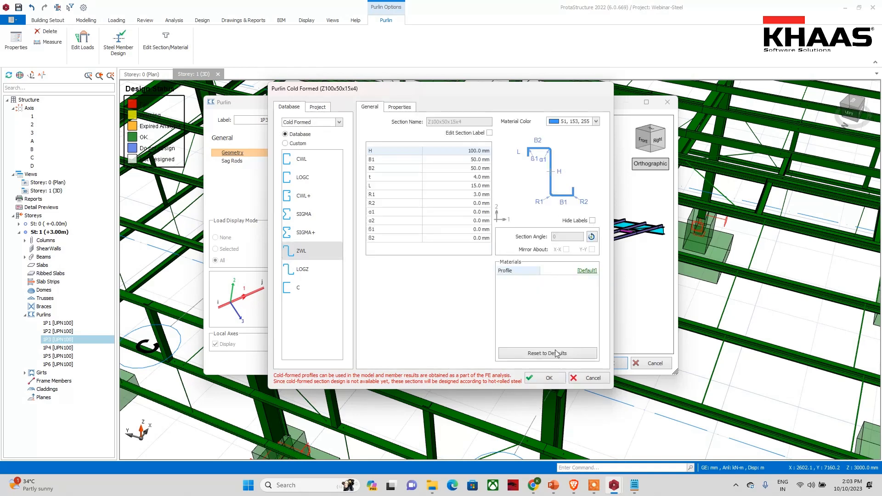
click(546, 378)
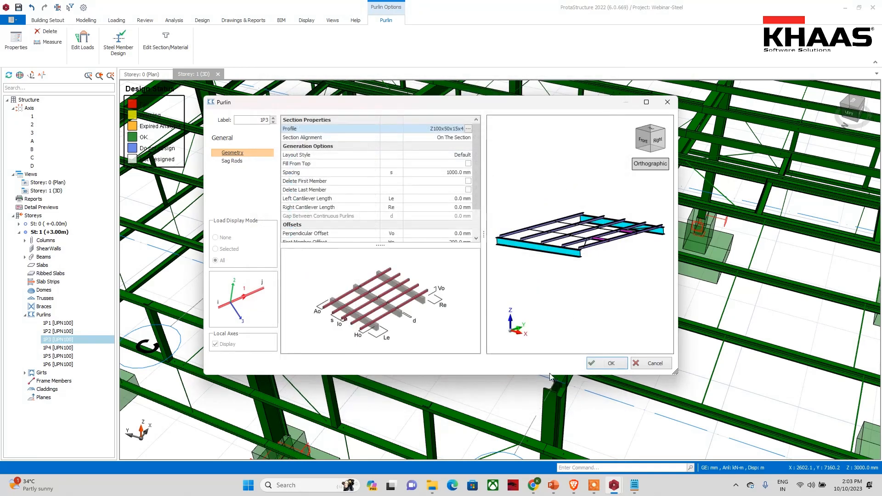
click(588, 363)
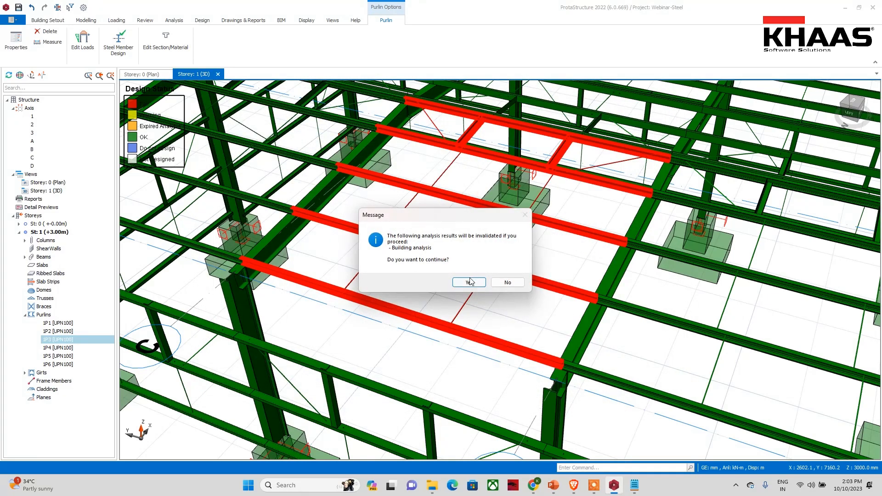
click(469, 283)
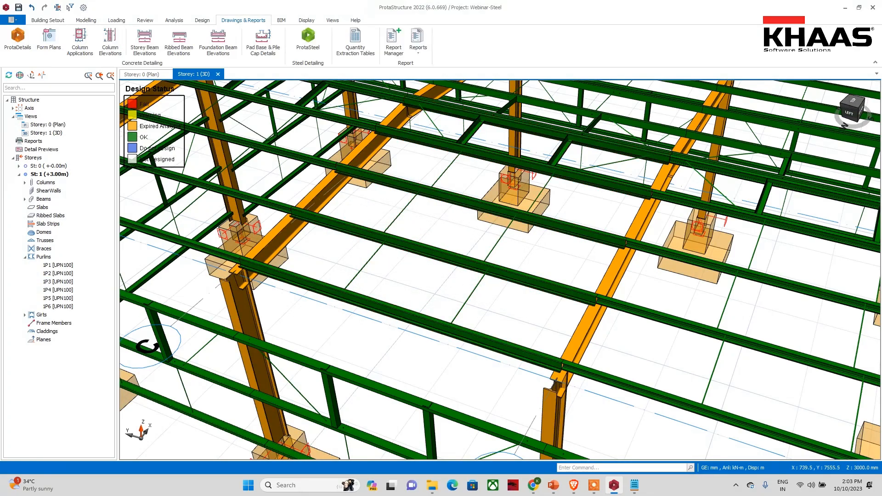
Examine the Z-section purlin 1P3 where it meets the adjacent purlins over rafters 1B3 and 1B2, and view the whole frame
scroll(492, 366, up, 5)
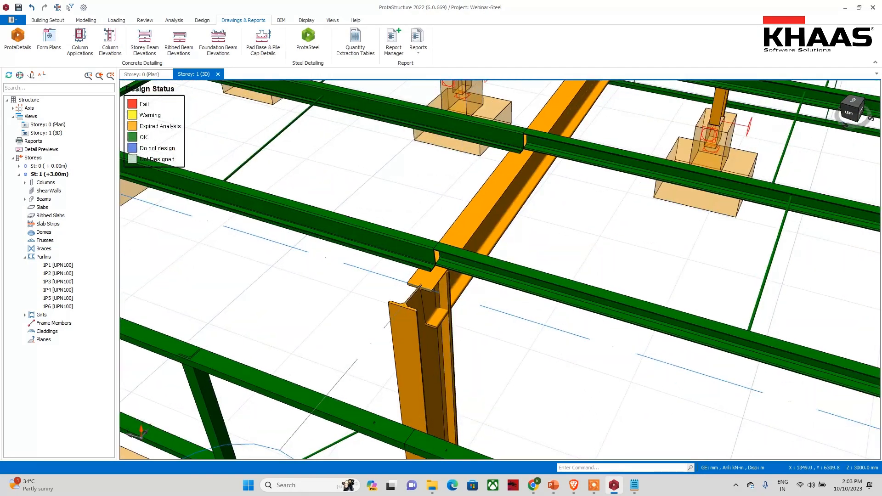
scroll(441, 257, up, 5)
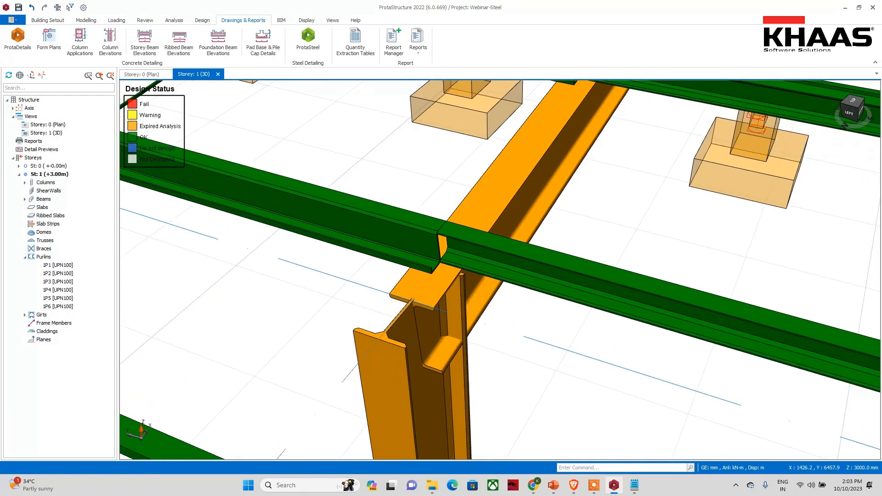
scroll(441, 257, up, 2)
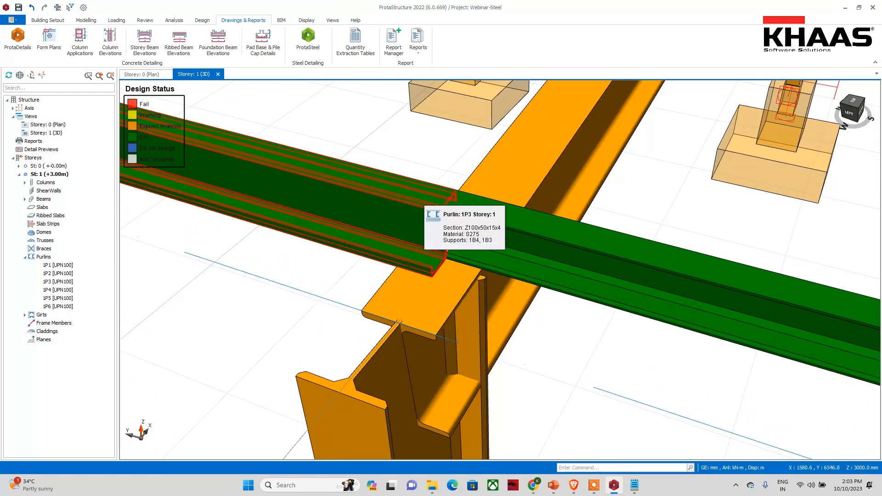
scroll(417, 259, down, 1)
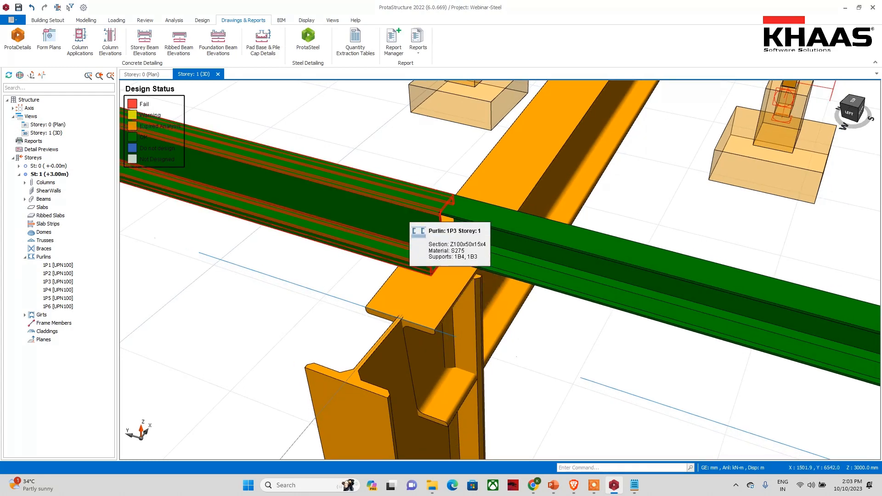
scroll(417, 259, down, 1)
scroll(374, 315, down, 2)
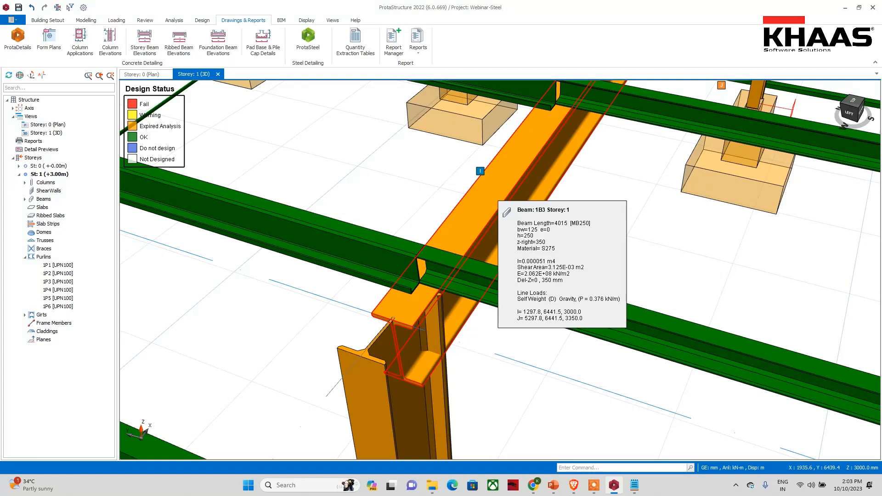
scroll(495, 205, down, 3)
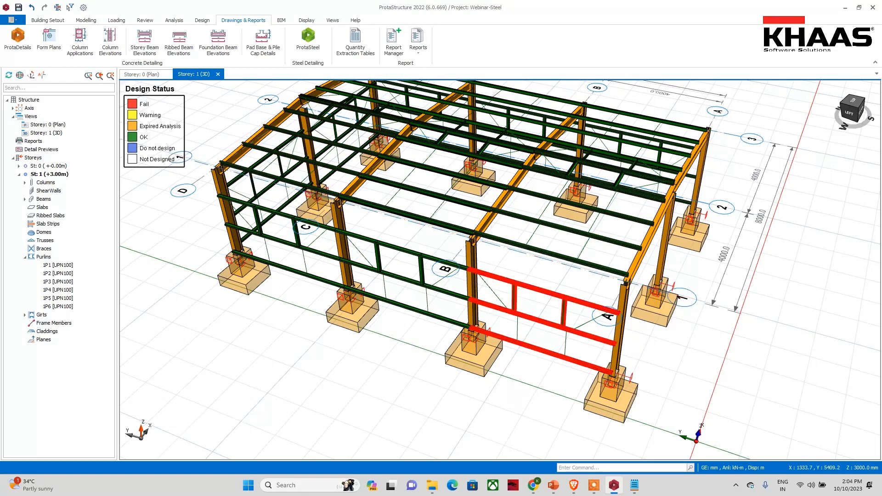
scroll(636, 331, up, 6)
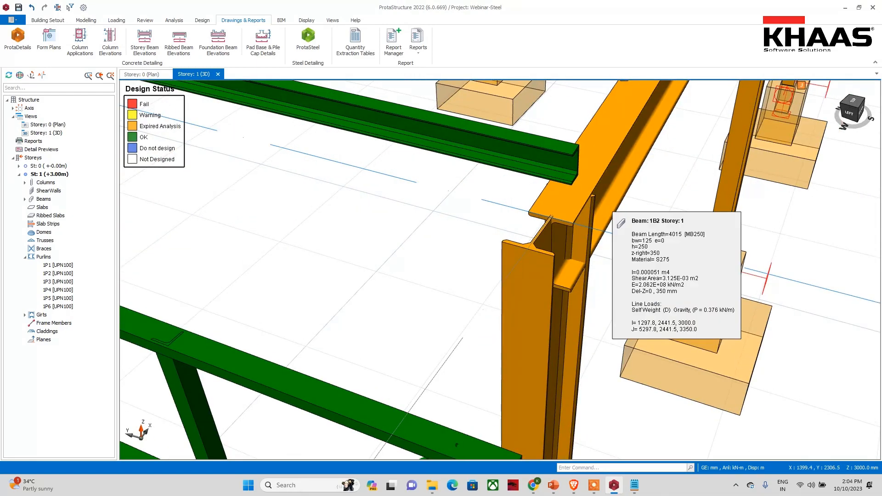
scroll(577, 286, down, 8)
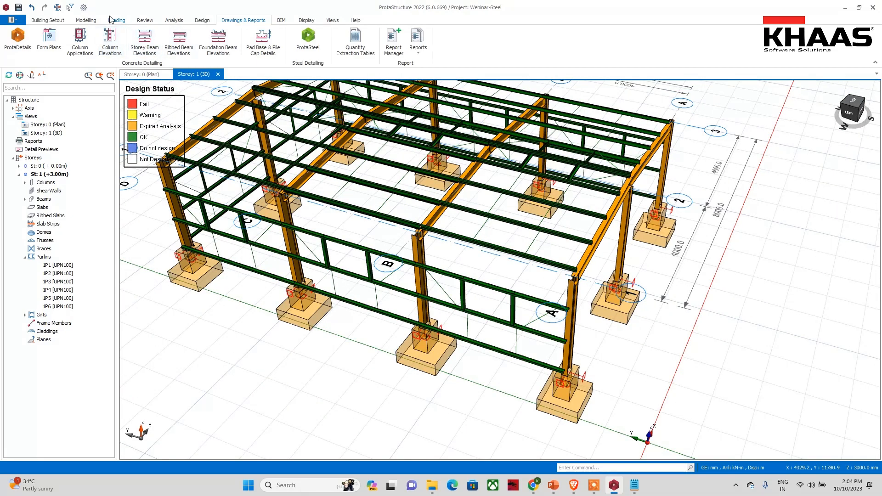
Open the properties of roof purlin 1P5 and bring up the Built Up Steel section database for its profile
scroll(484, 266, up, 10)
middle_drag(484, 266, 464, 259)
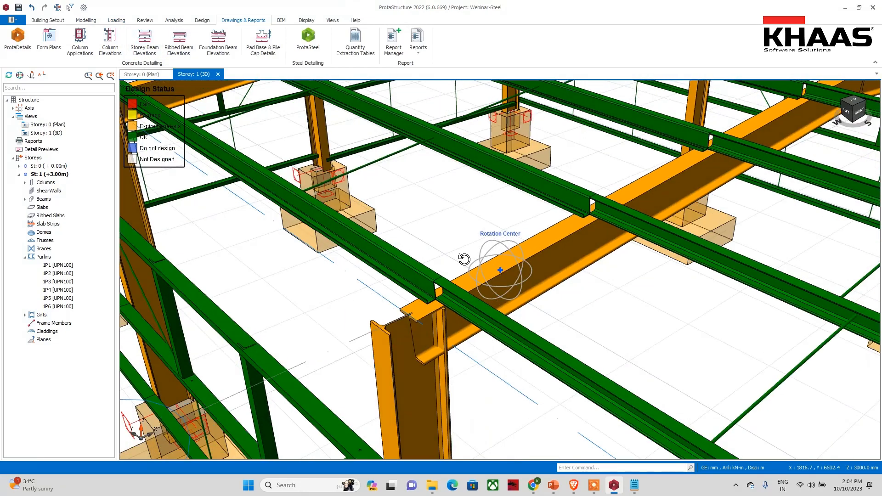
scroll(464, 259, up, 8)
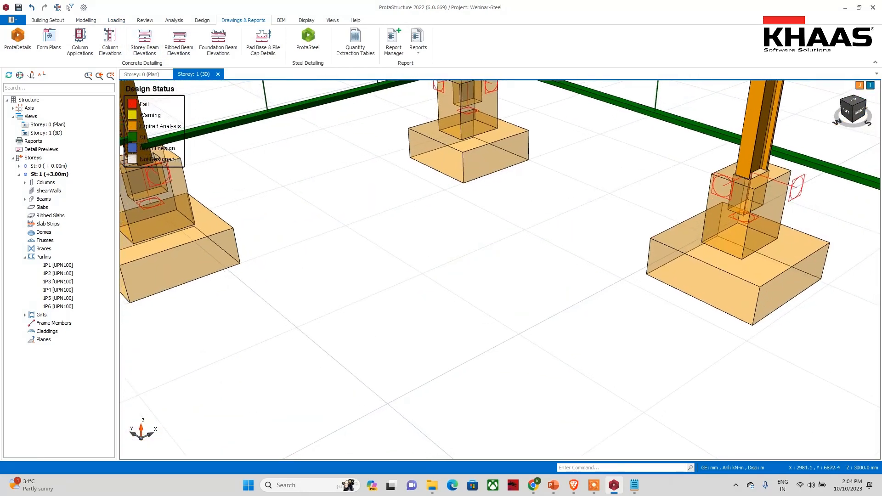
scroll(464, 259, down, 8)
double_click(716, 193)
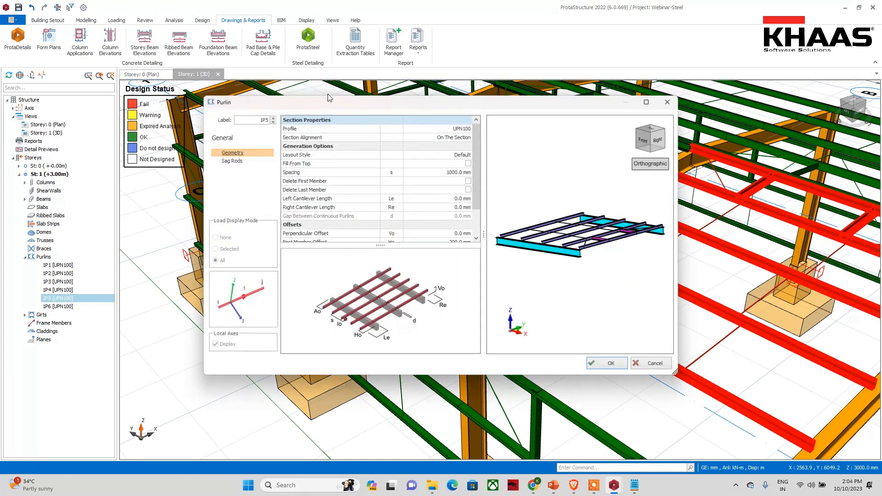
double_click(438, 130)
click(303, 141)
click(304, 123)
click(307, 137)
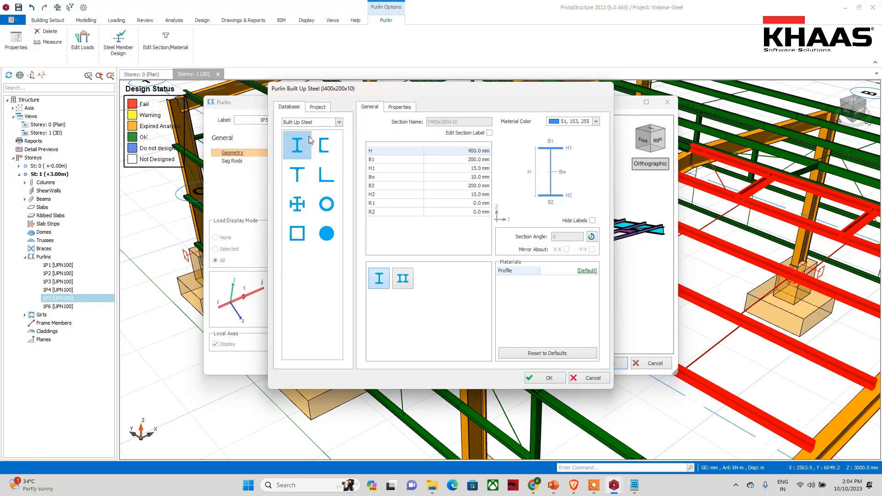
Review the built-up angle, pipe, channel, box and solid round shapes, and cancel out of the section selection and purlin properties
click(326, 174)
click(327, 204)
click(324, 145)
click(297, 233)
click(327, 233)
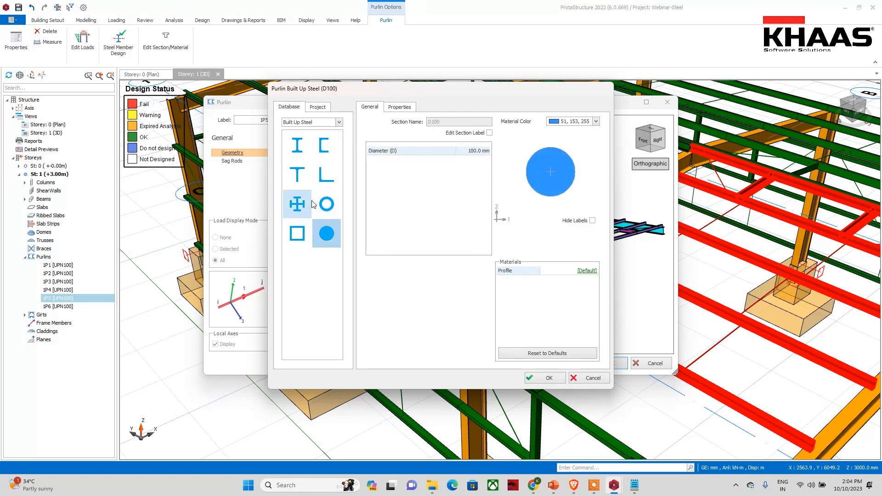
click(583, 382)
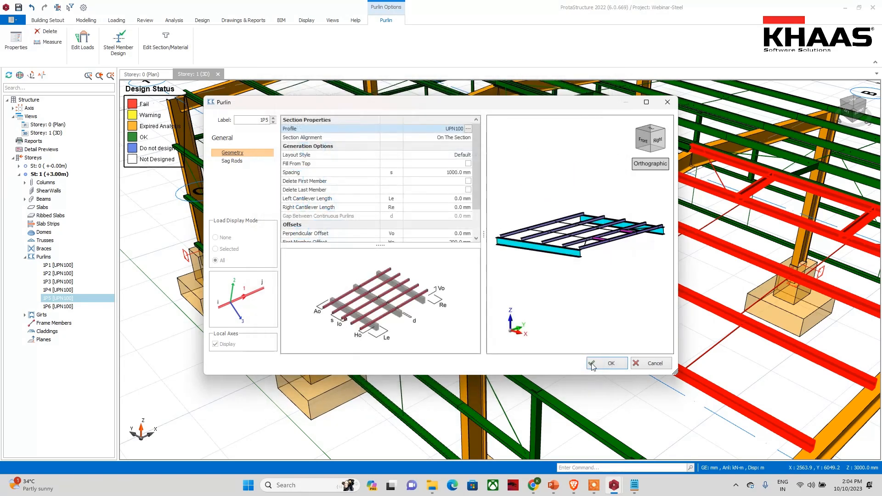
click(651, 362)
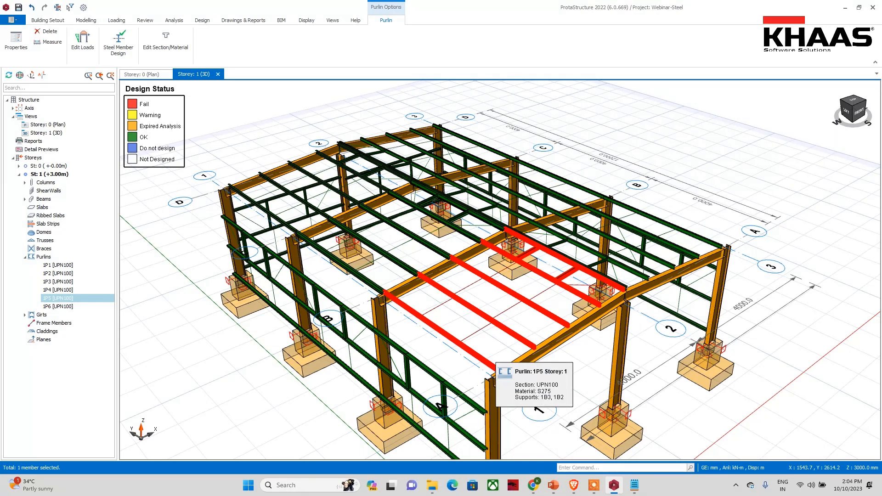
Switch to the Google Meet call in the browser
click(477, 437)
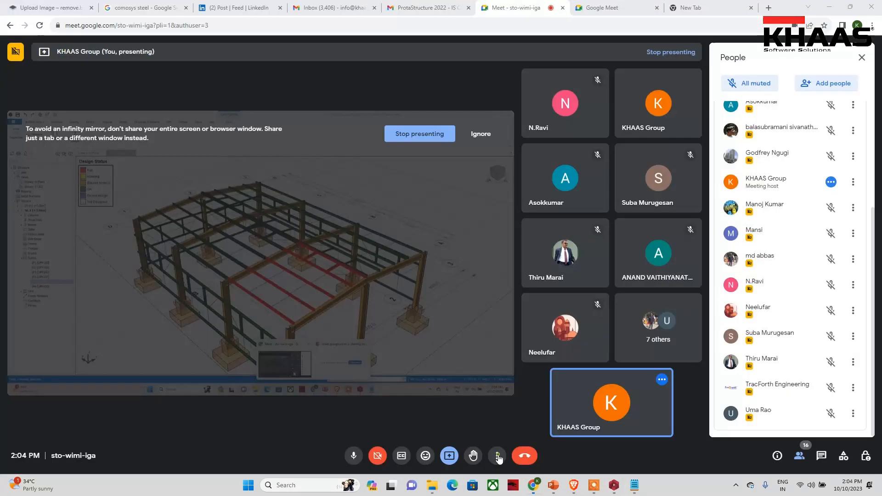